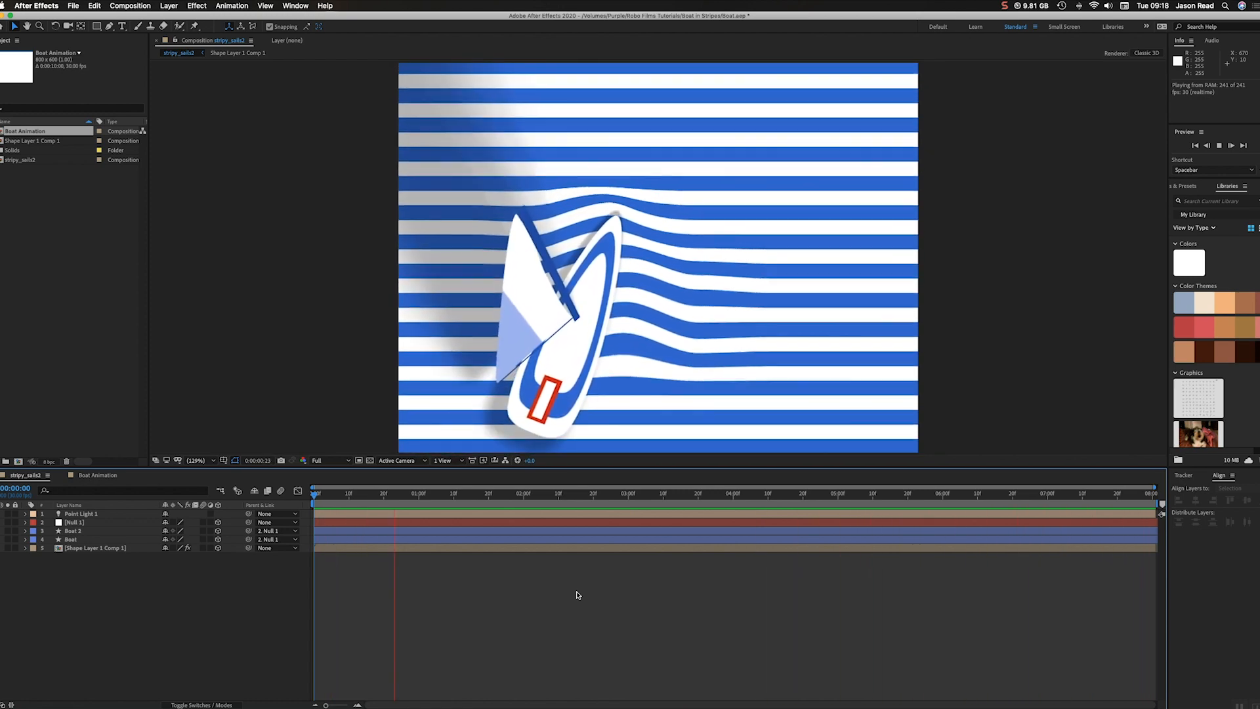
Stop the preview, open the Boat Animation composition and check its composition settings.
key(space)
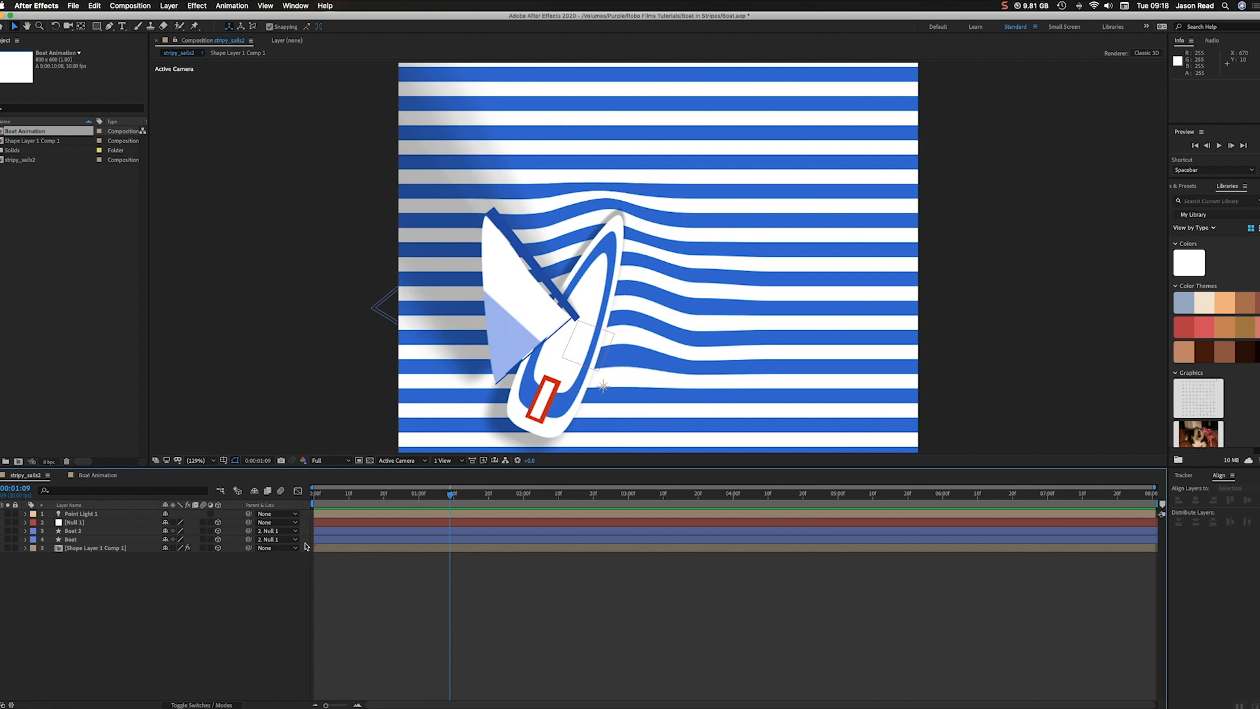
click(89, 477)
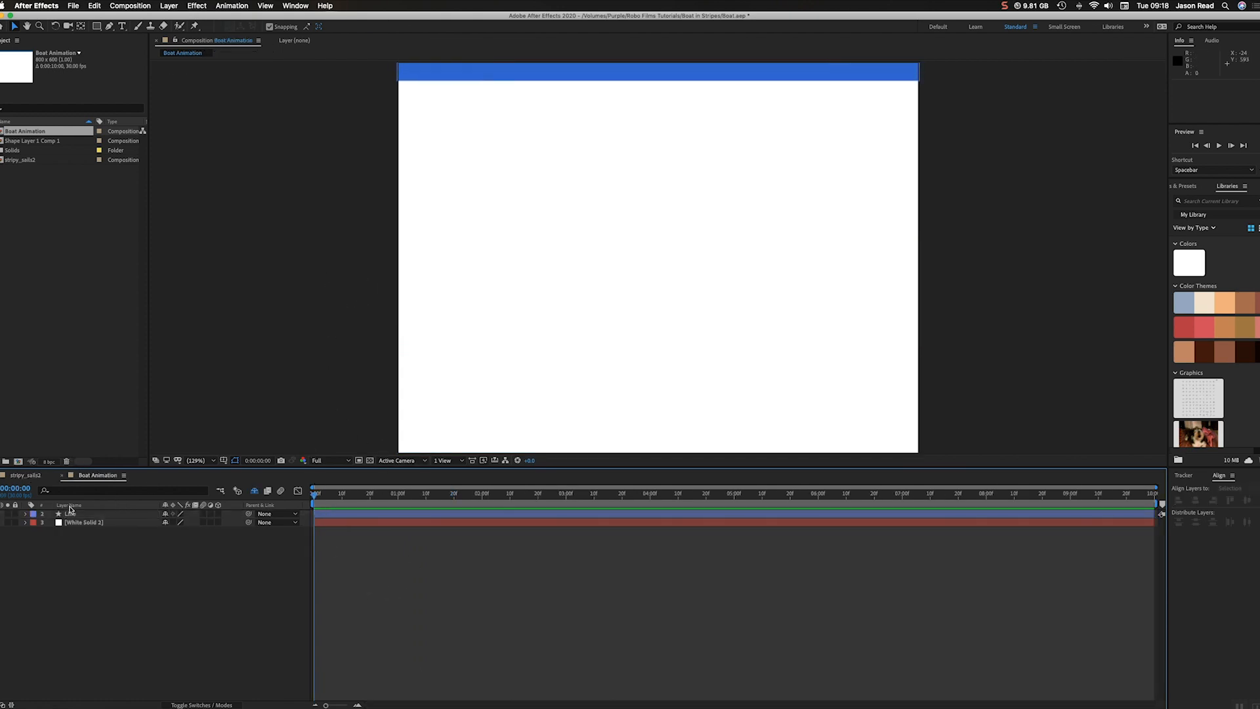
click(28, 133)
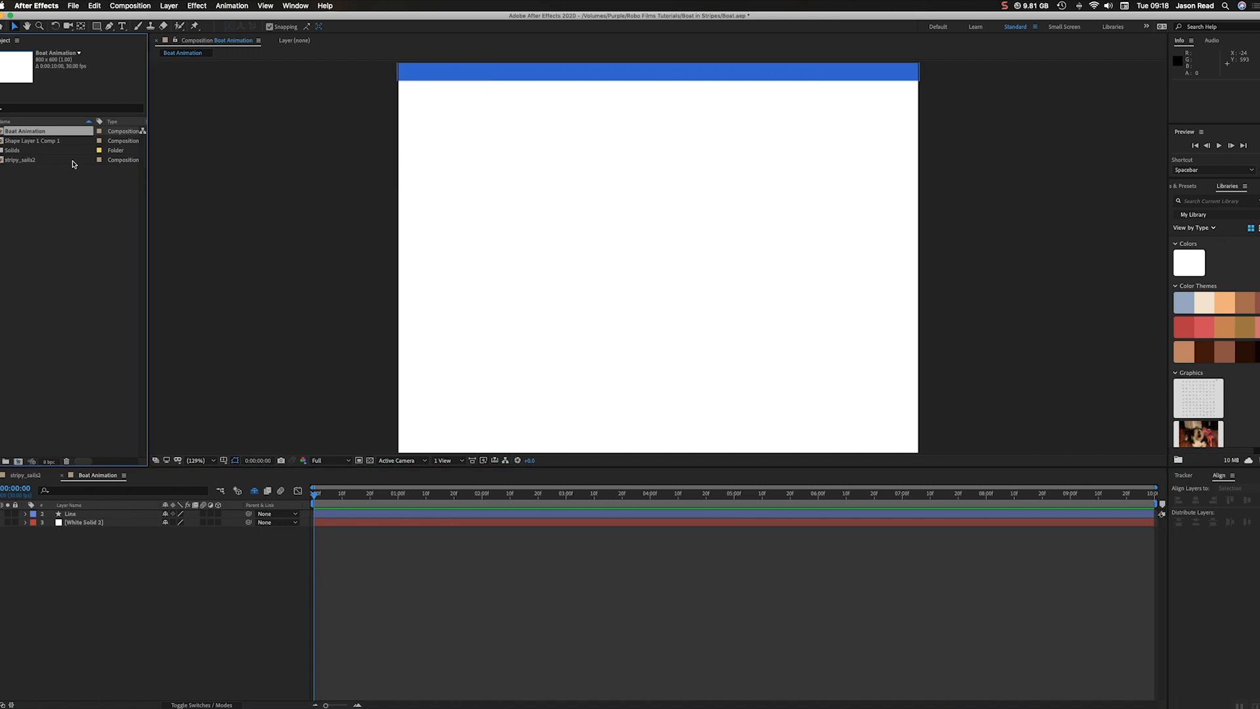
click(130, 6)
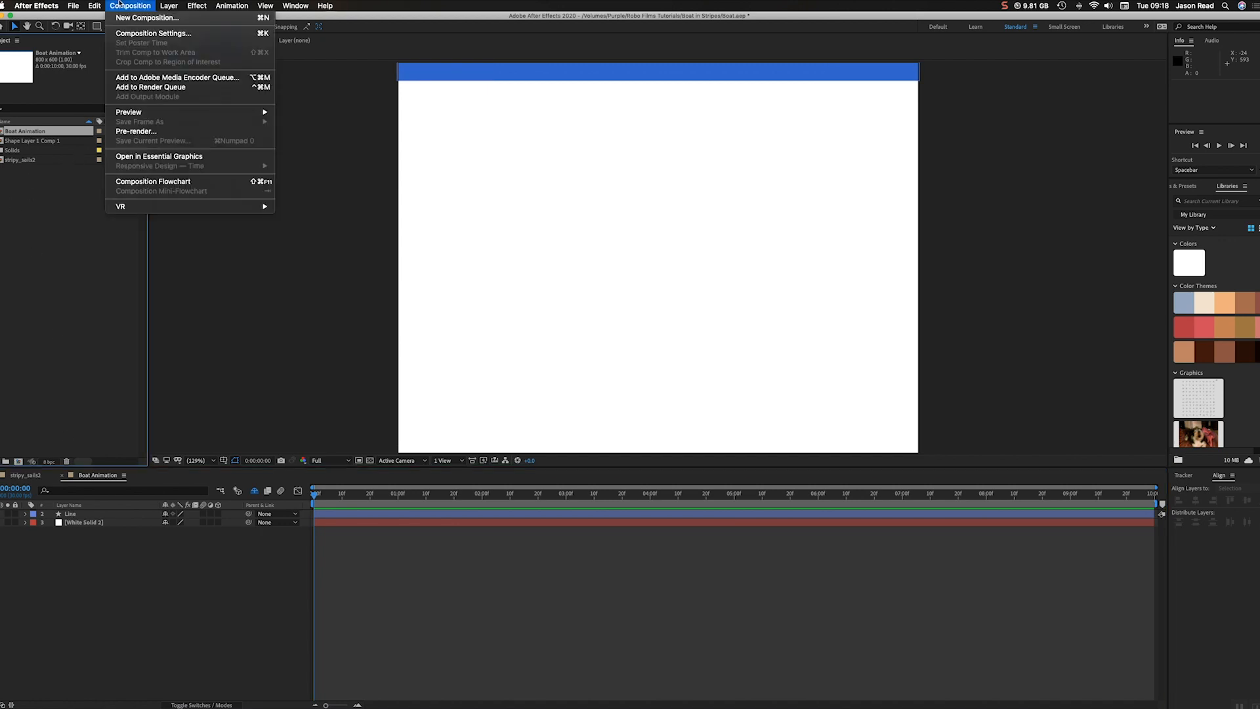
click(137, 34)
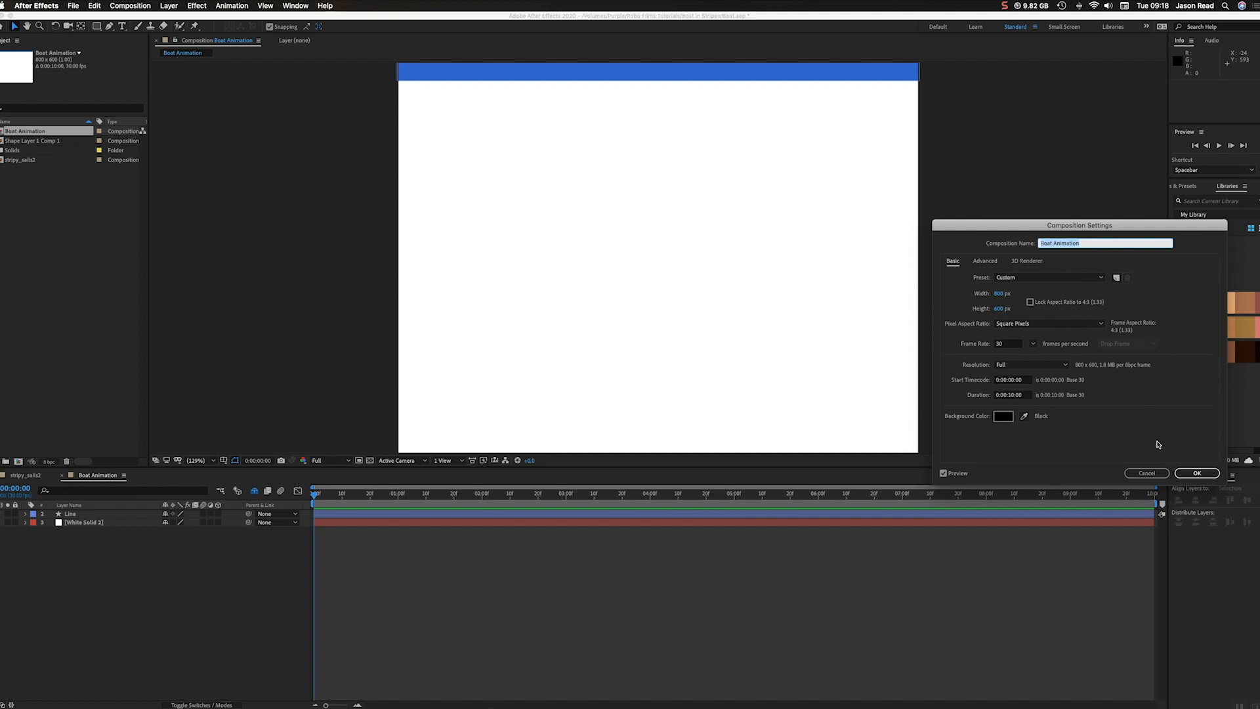
click(1191, 475)
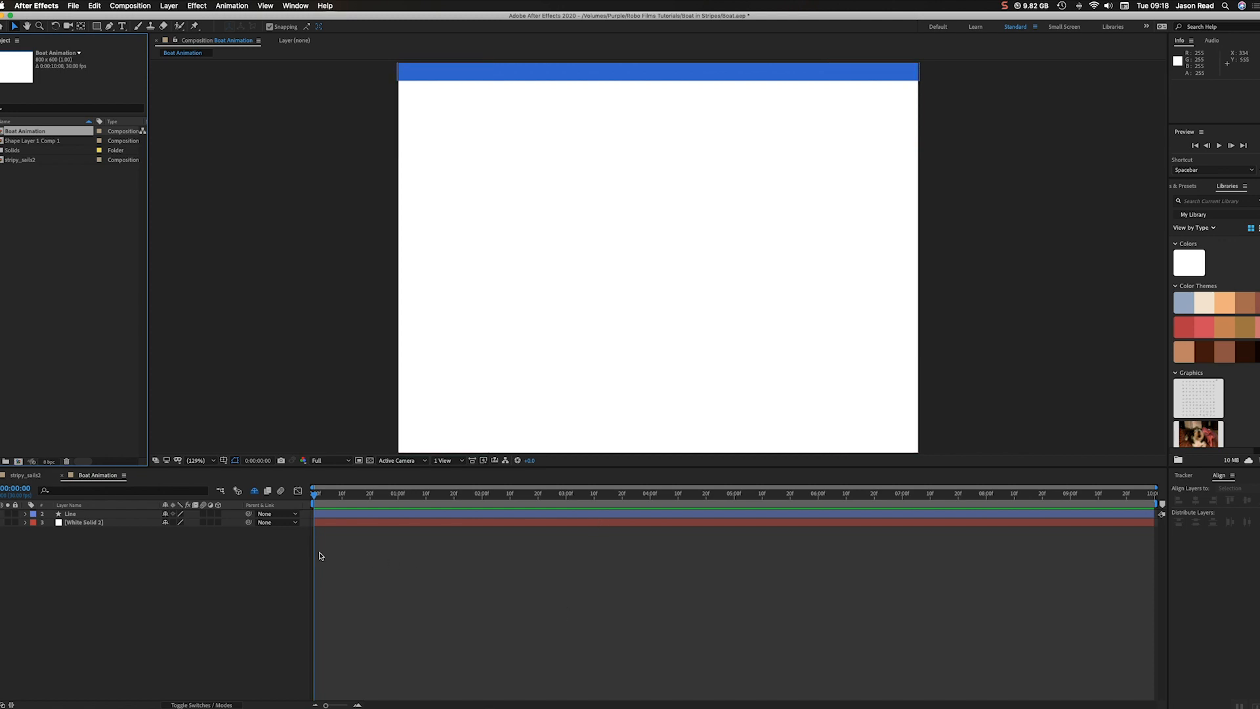
Try adding a white comp-sized solid layer above the existing white solid, and delete it again.
click(103, 522)
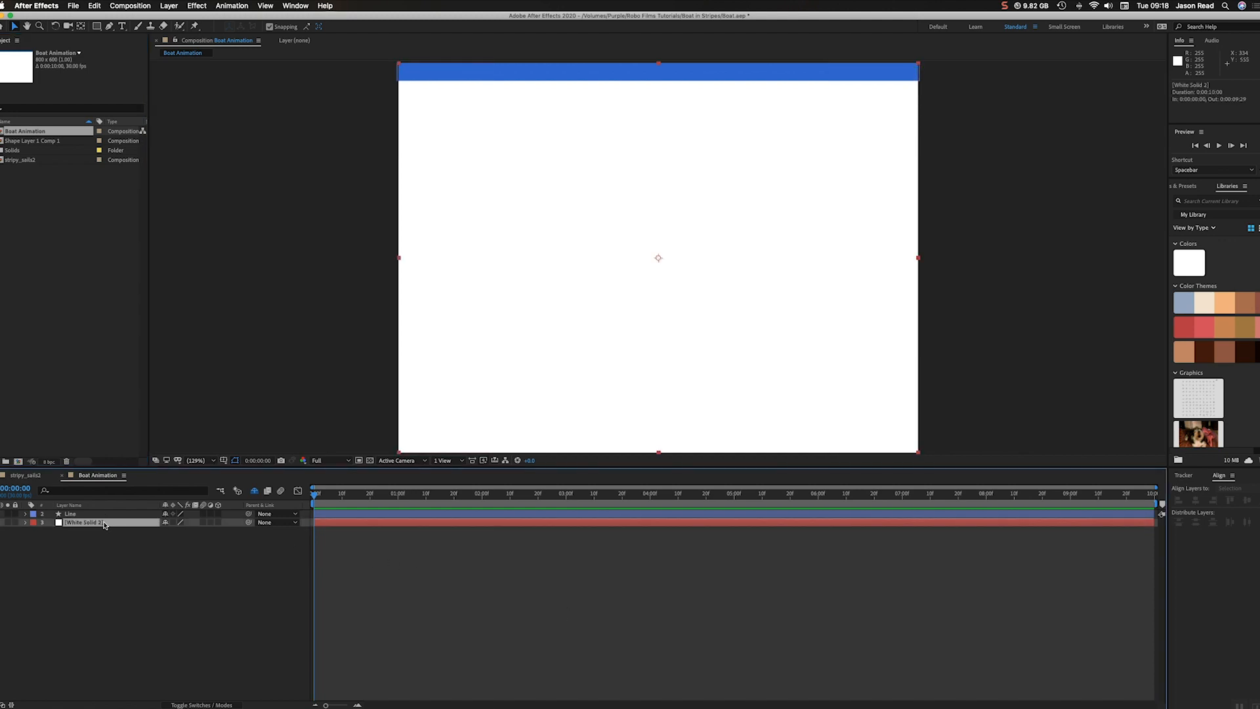
click(161, 5)
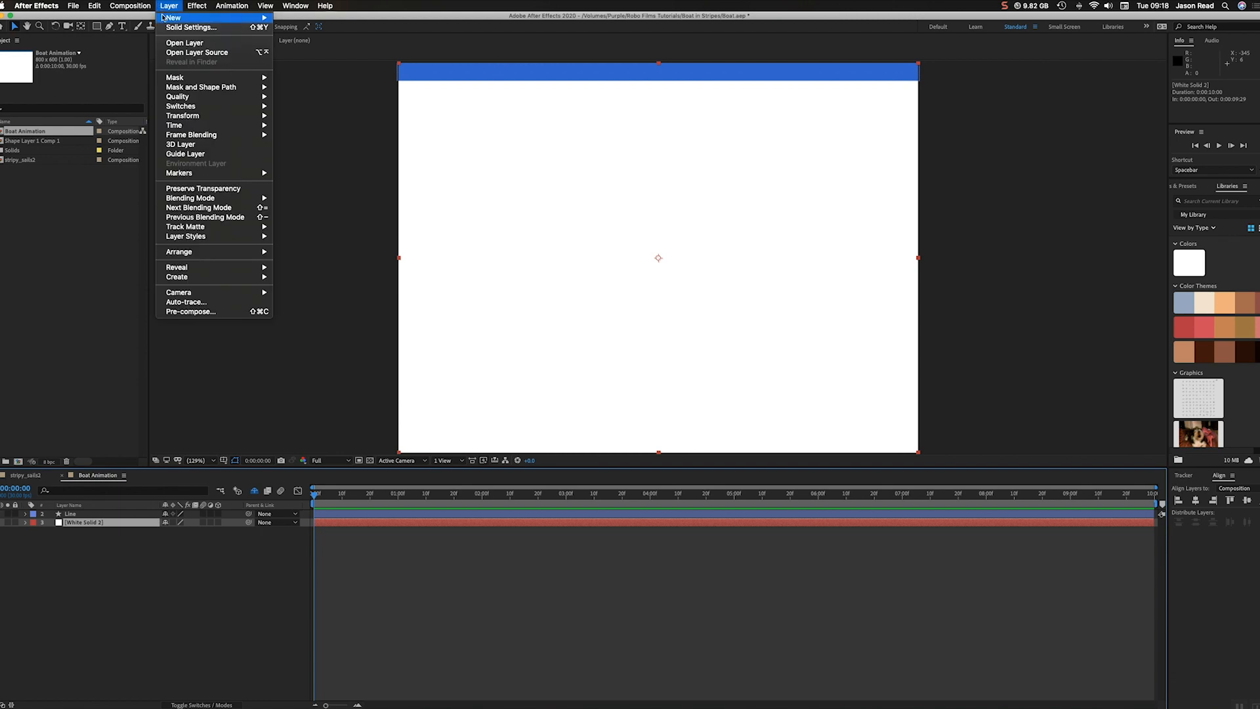
mouse_move(170, 19)
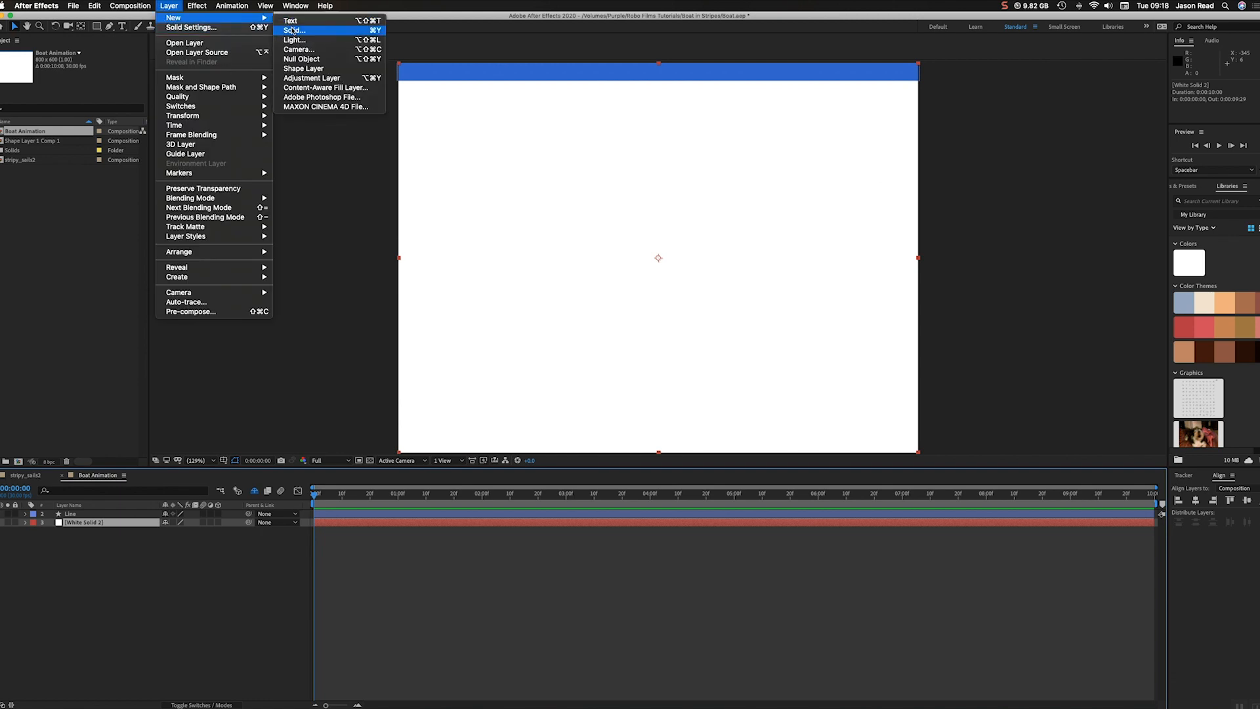
click(291, 28)
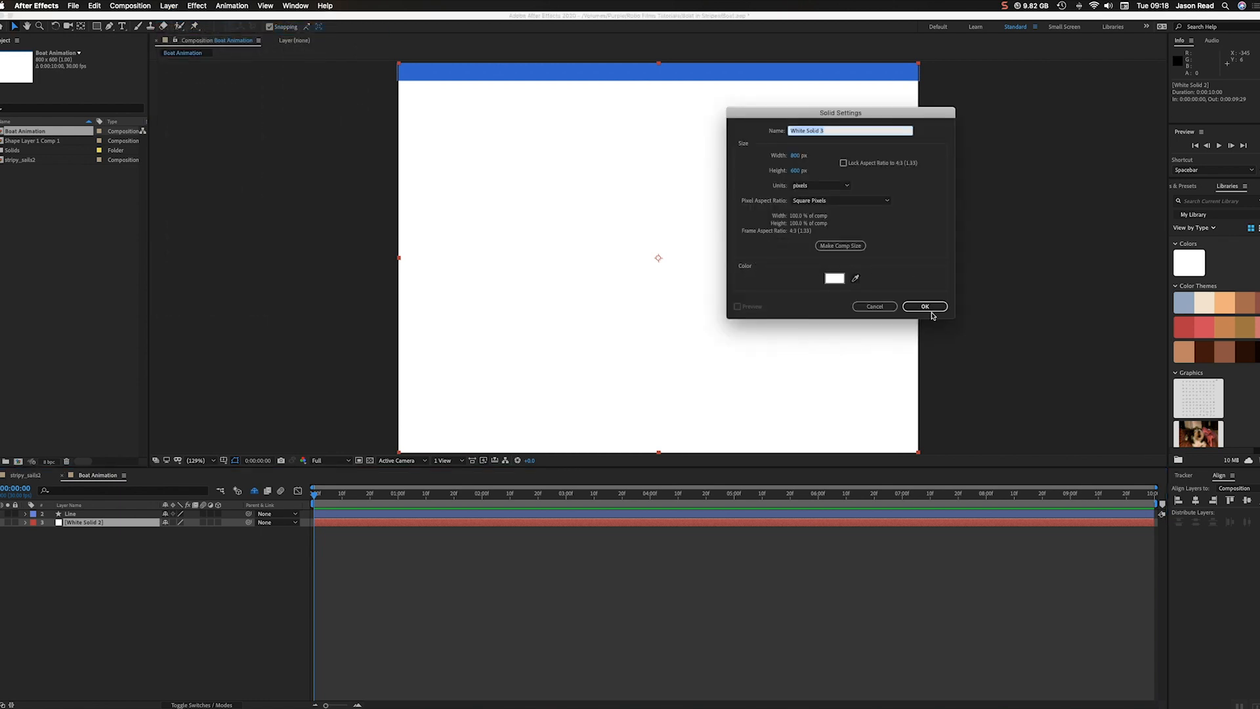
click(925, 306)
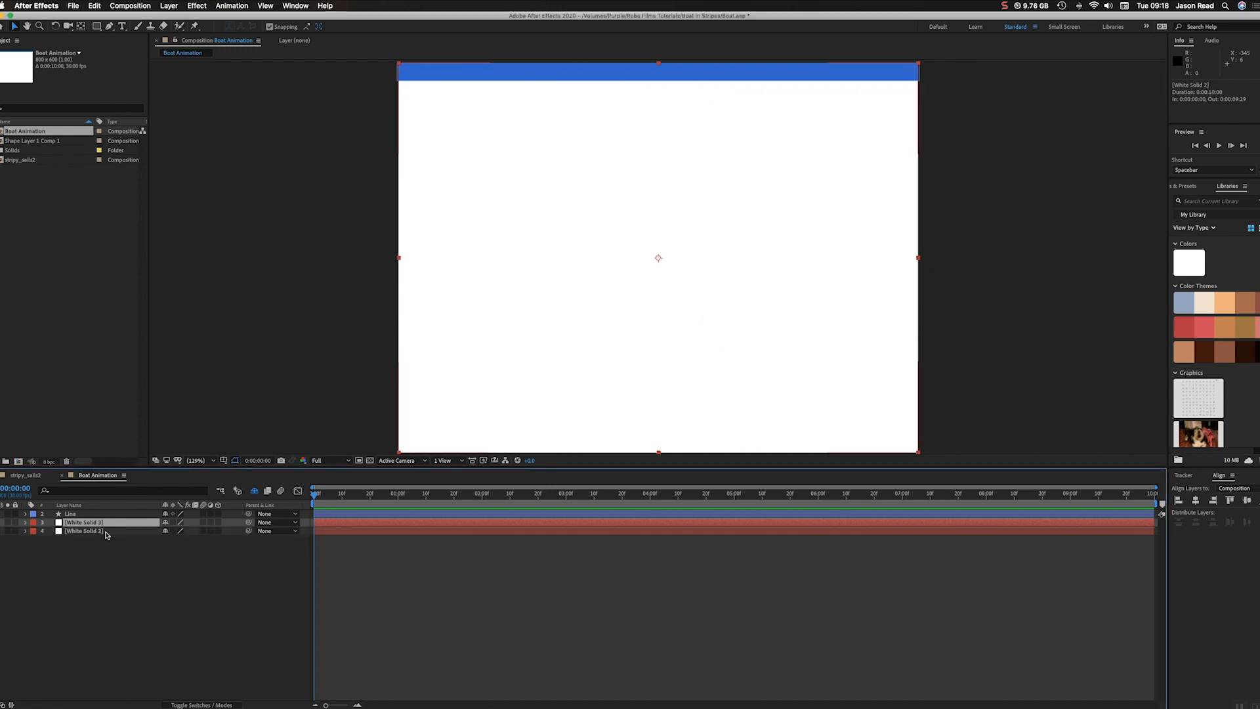
key(Delete)
Rename the existing white solid layer to Background.
click(99, 523)
key(Return)
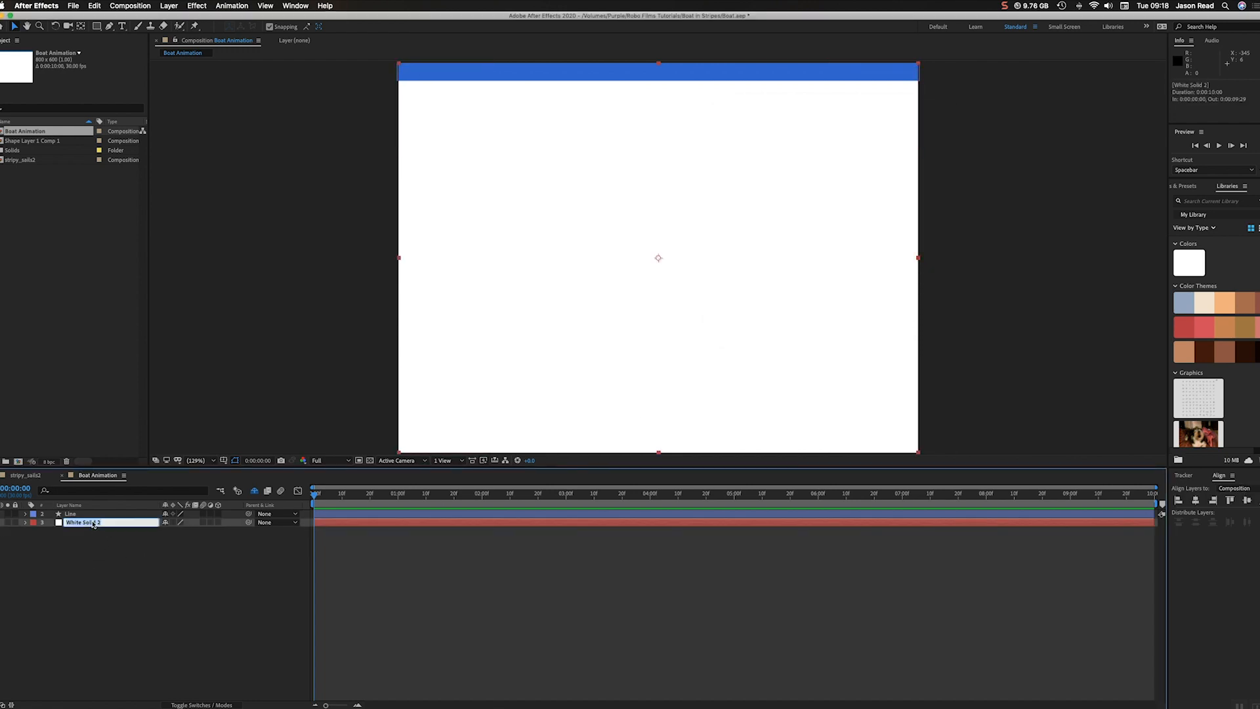
text(Ba)
key(Return)
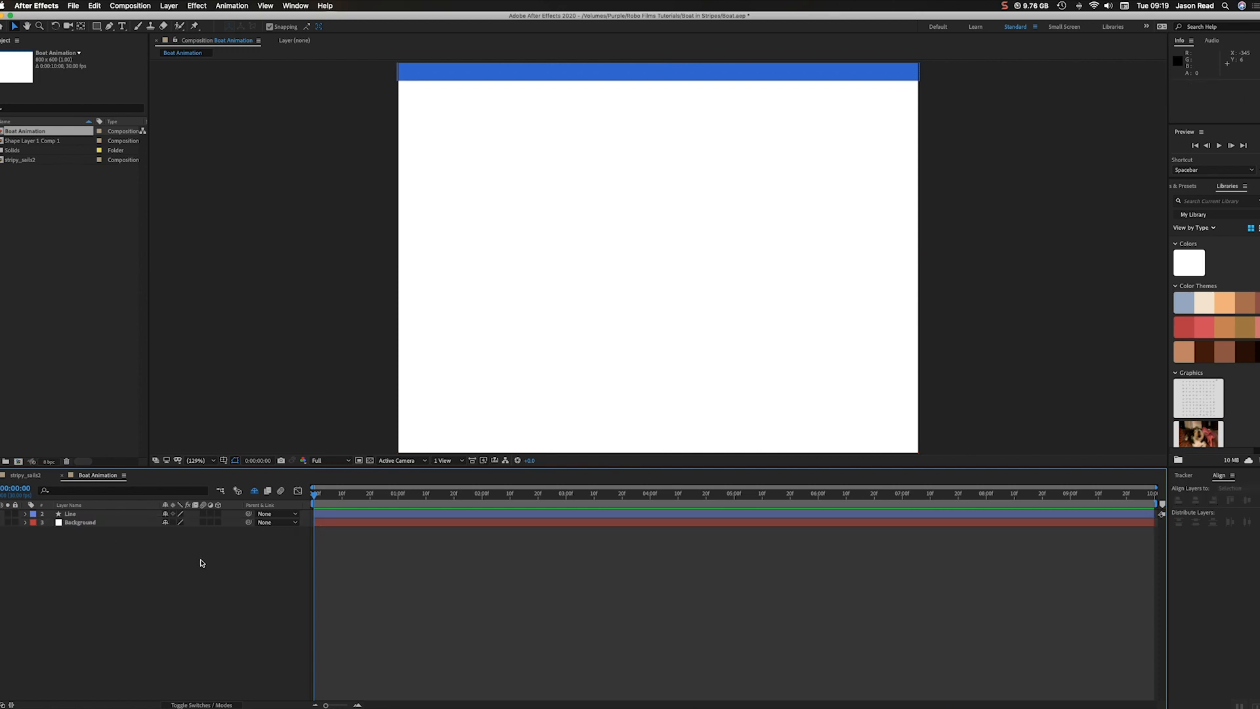
Try drawing a small blue rectangle below the stripe in the Line layer, undo it and reselect the layer.
click(352, 516)
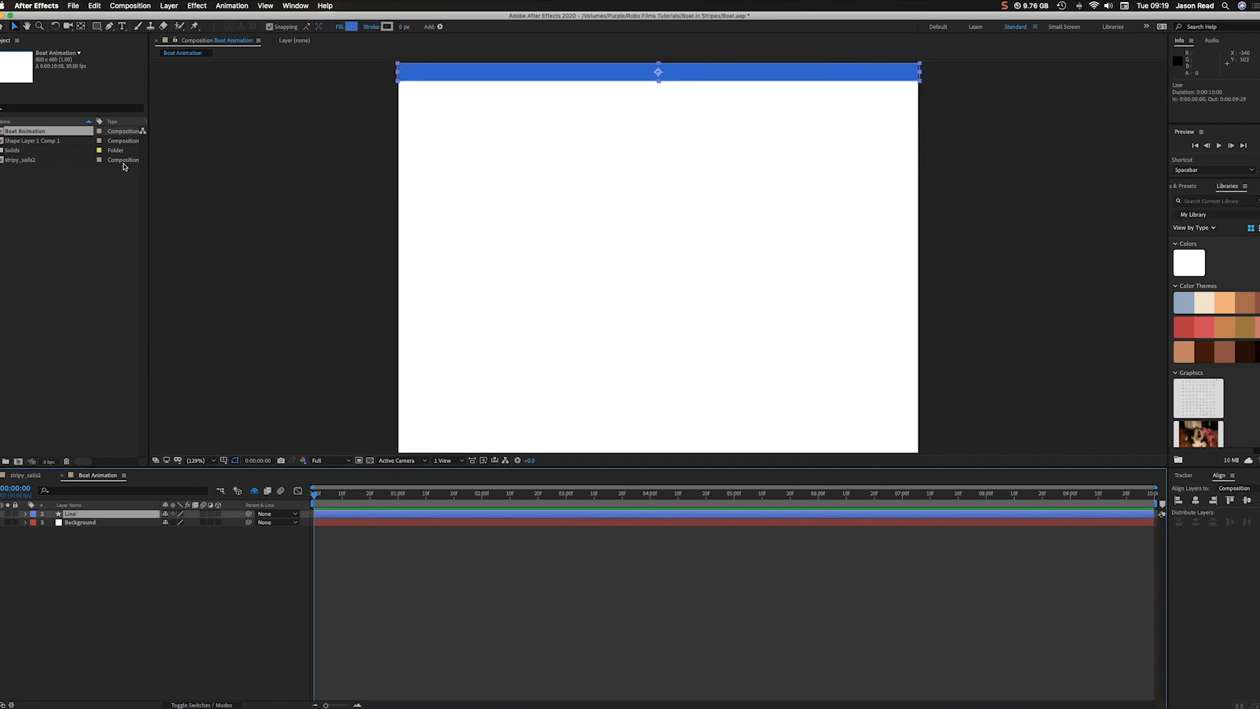
click(97, 27)
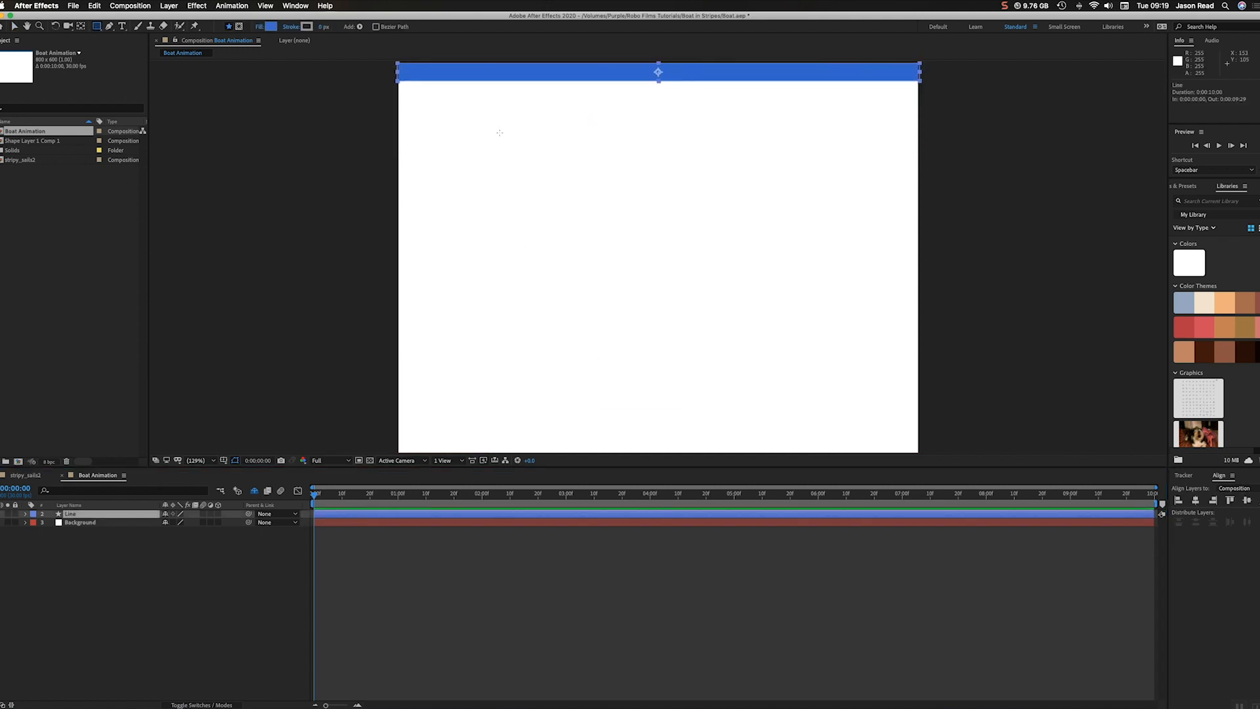
drag(499, 133, 566, 147)
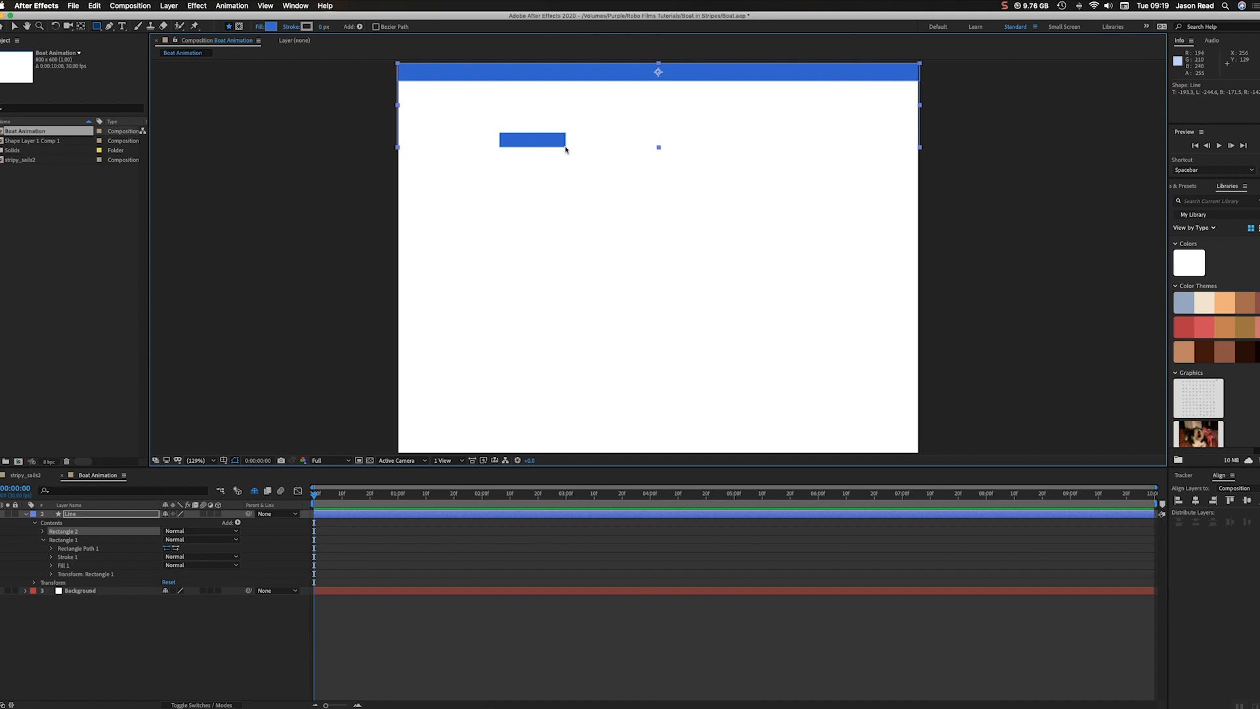
key(super+z)
click(484, 573)
click(483, 514)
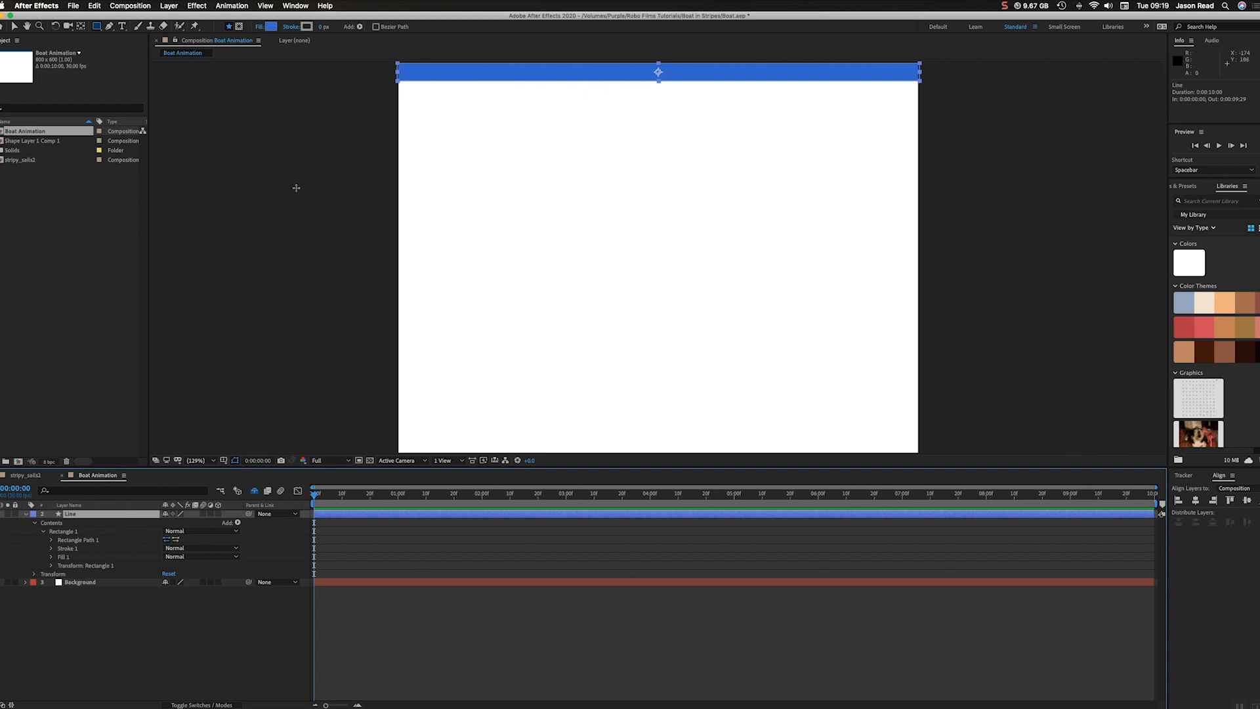
Shift the blue stripe out of place and align it to the composition's top edge and horizontal centre.
click(295, 6)
click(309, 385)
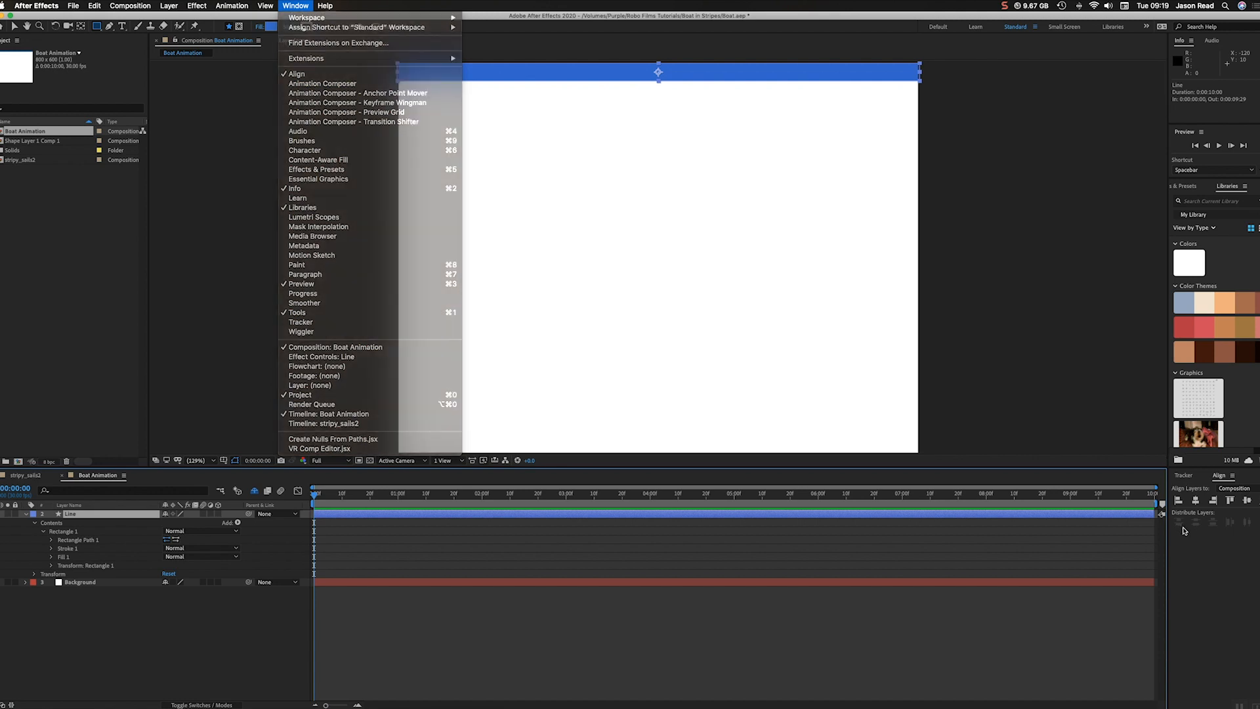
click(12, 29)
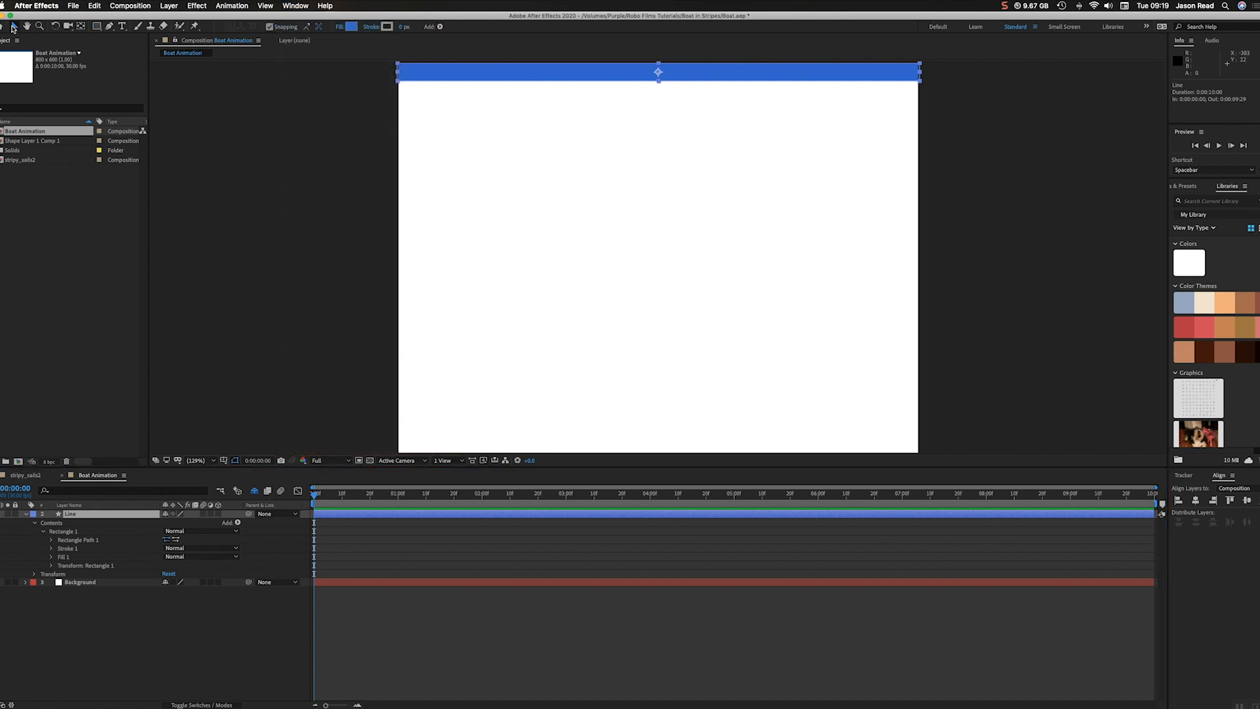
mouse_move(584, 87)
mouse_down()
mouse_move(590, 193)
mouse_move(637, 127)
mouse_move(591, 96)
mouse_up()
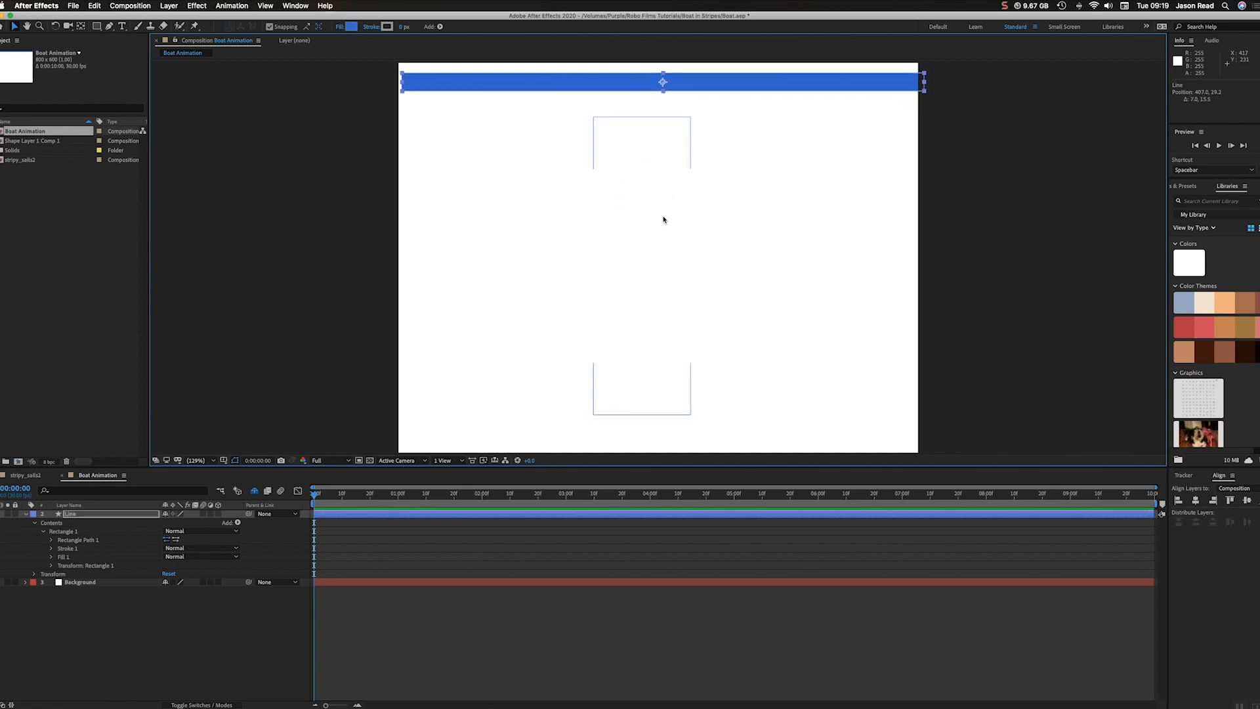
click(1231, 502)
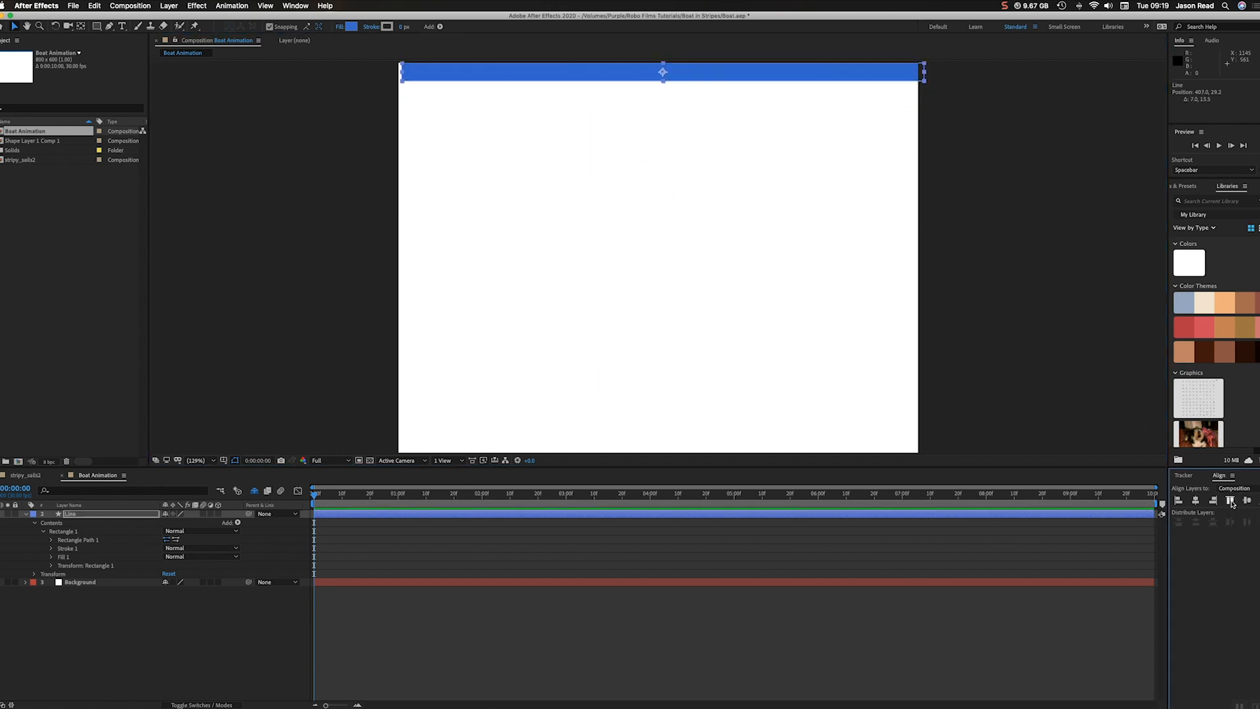
click(1196, 501)
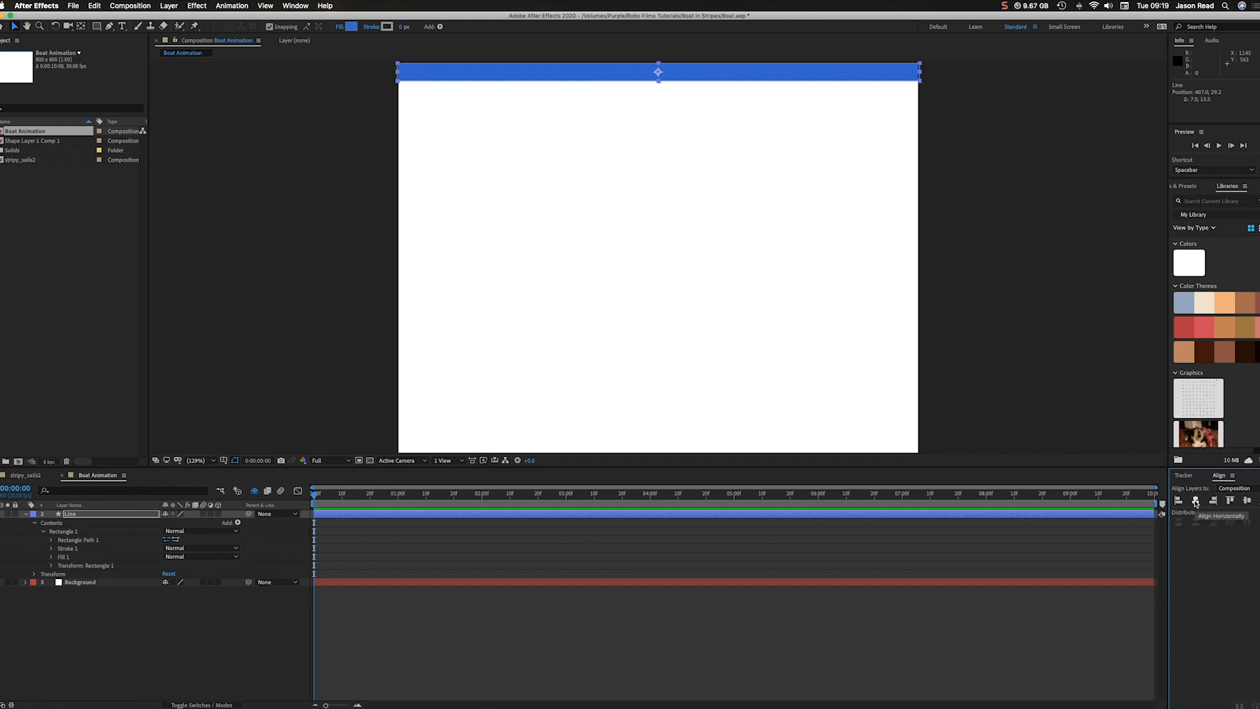
Look at the finished striped background in the stripy_sails2 composition and return to Boat Animation.
click(863, 568)
click(812, 514)
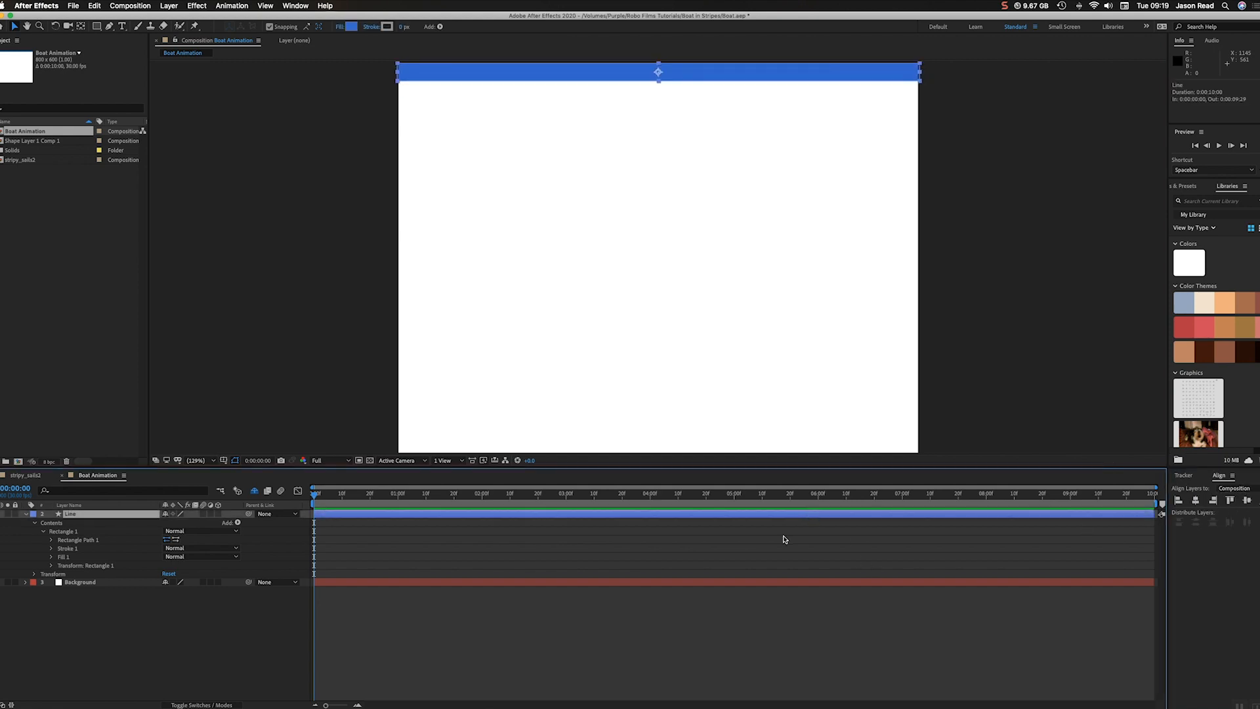
click(787, 535)
click(95, 516)
click(25, 476)
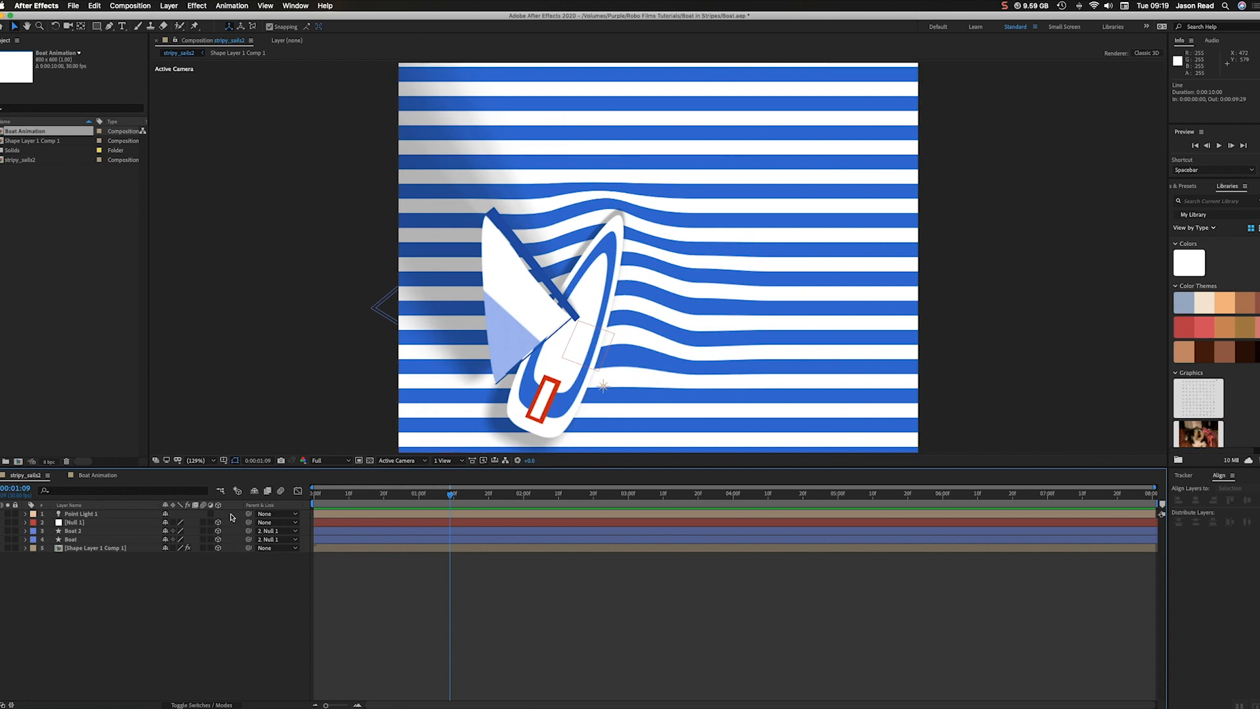
click(90, 475)
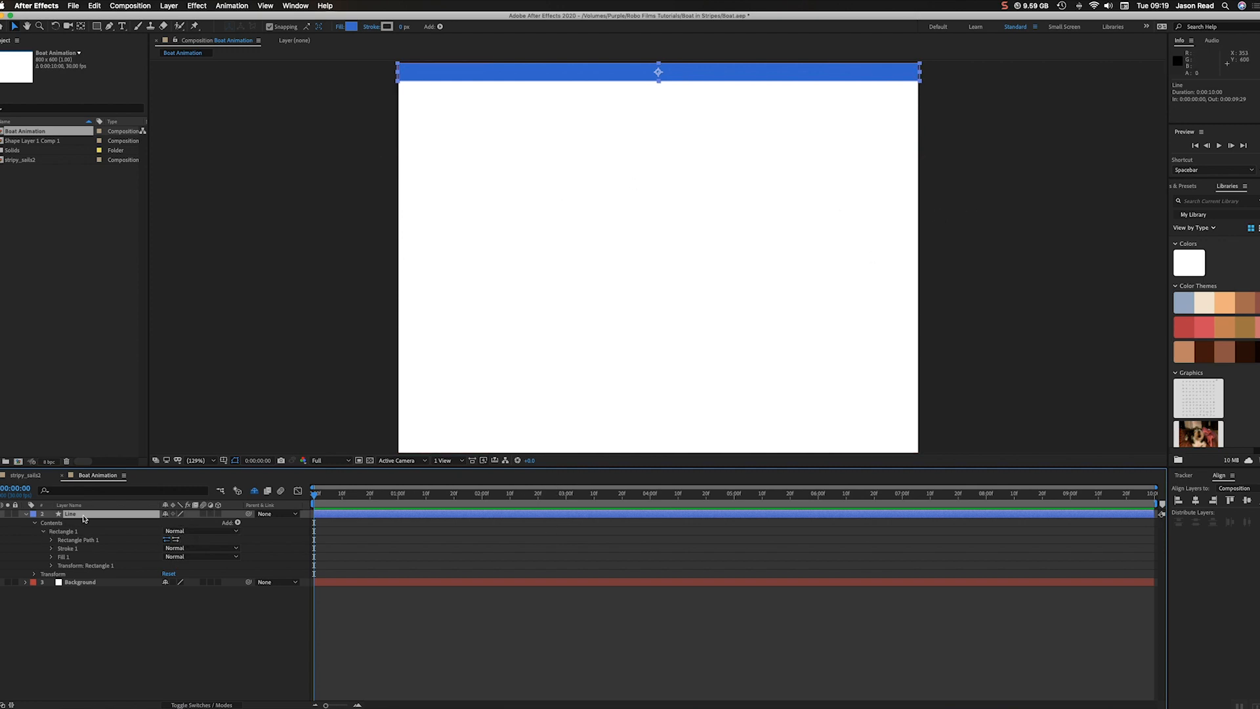
Add a Repeater to the contents of the Line shape layer.
click(25, 515)
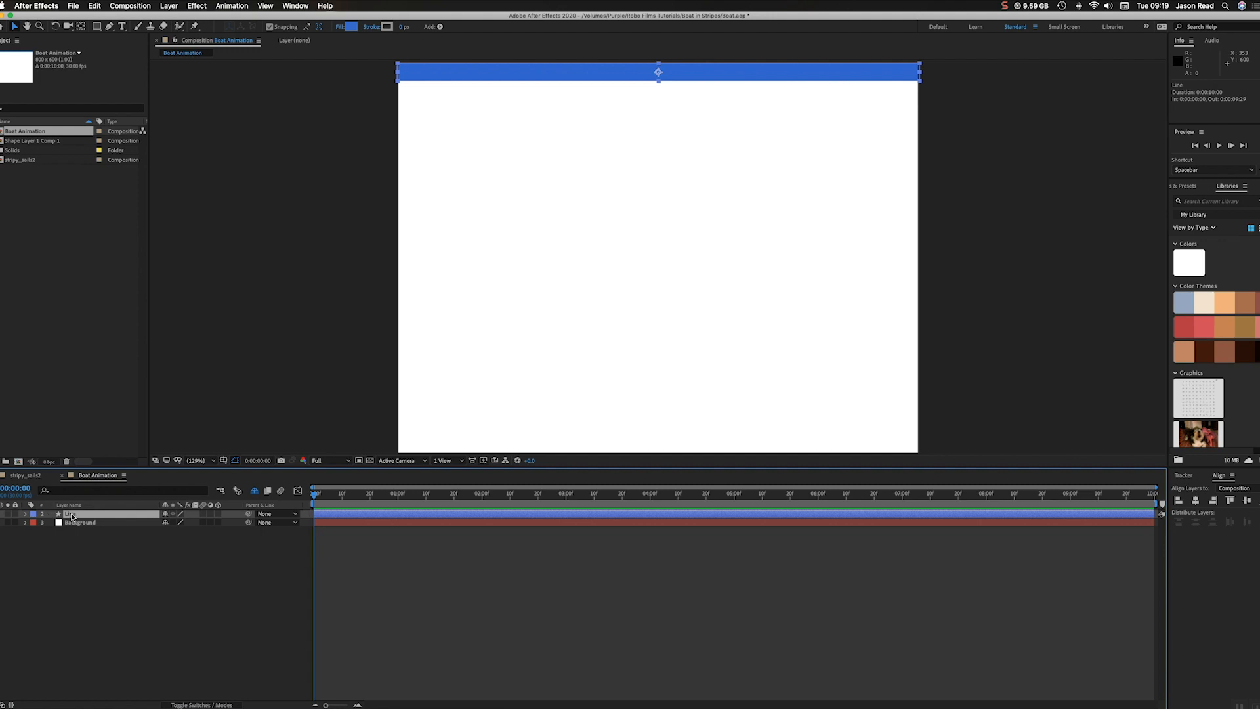
click(25, 514)
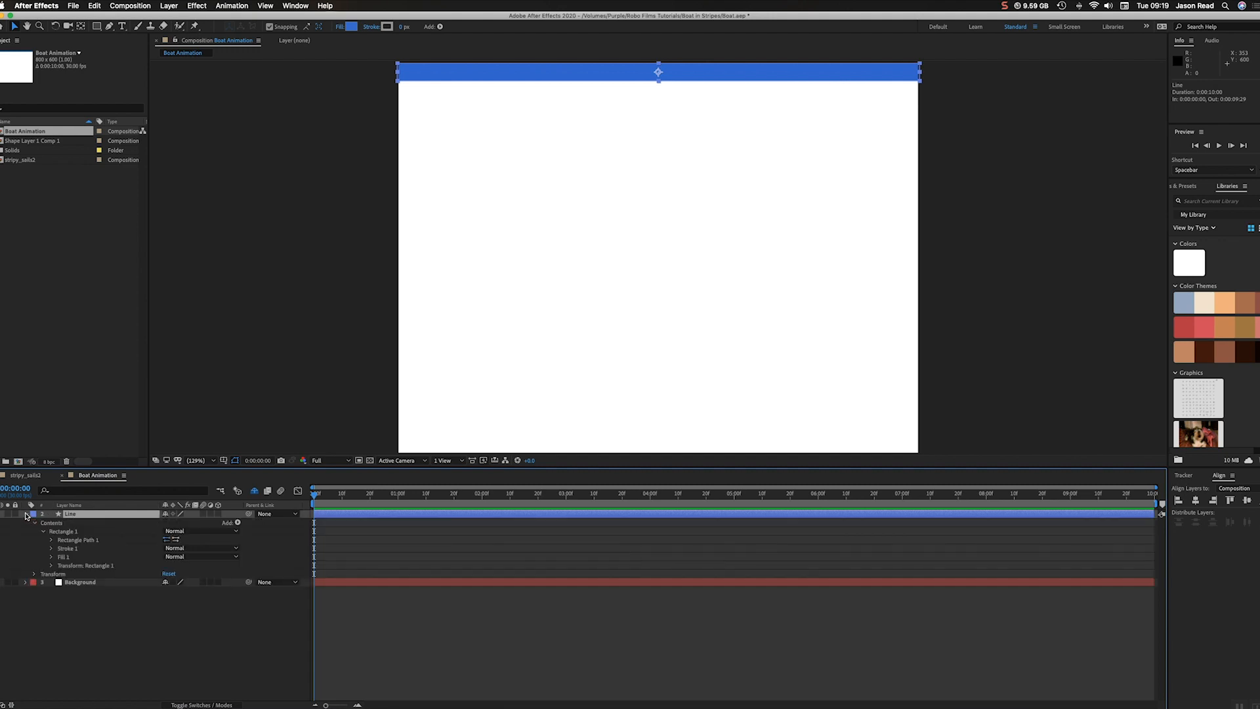
click(44, 523)
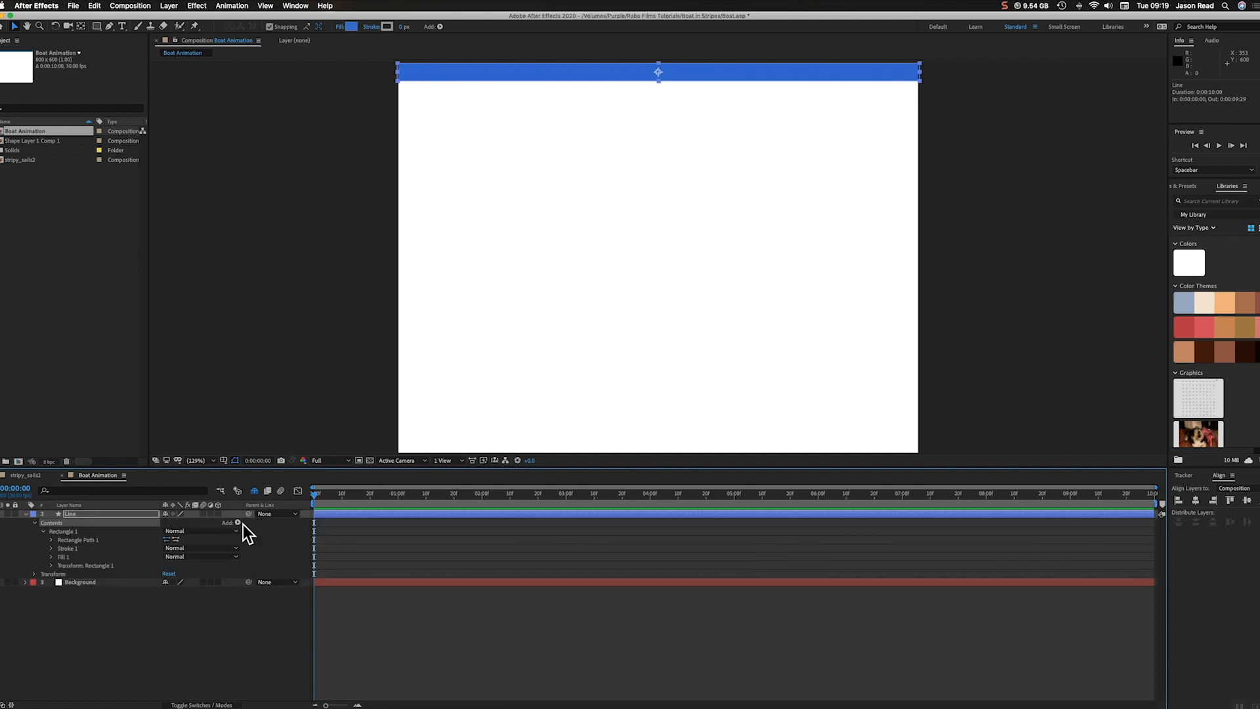
click(238, 523)
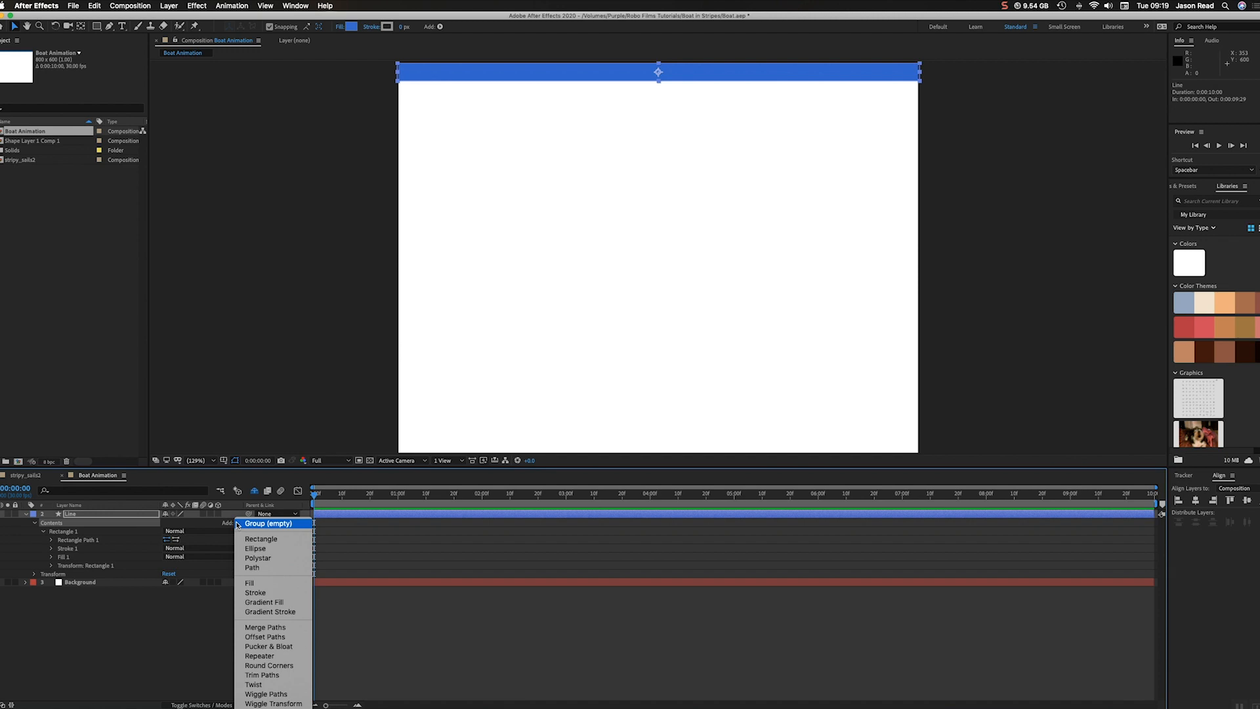
click(281, 659)
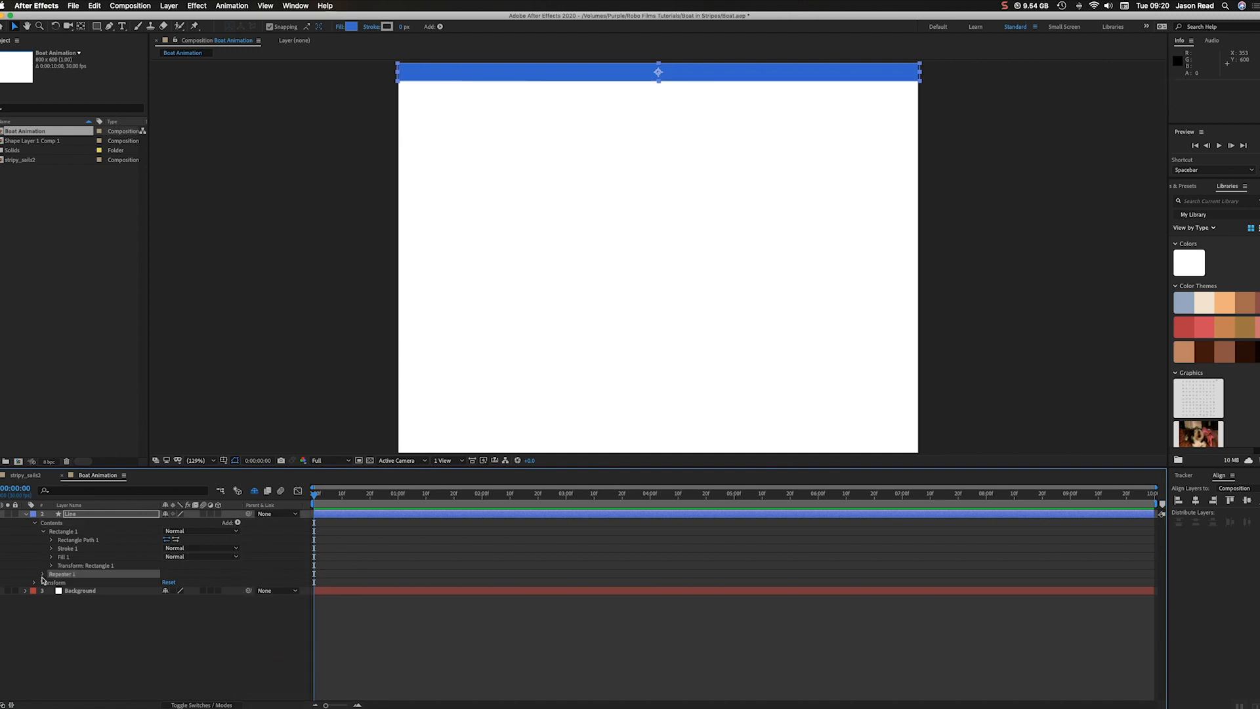
Set the repeater's transform position to 0, 54 so the copies stack evenly below the first stripe.
click(43, 575)
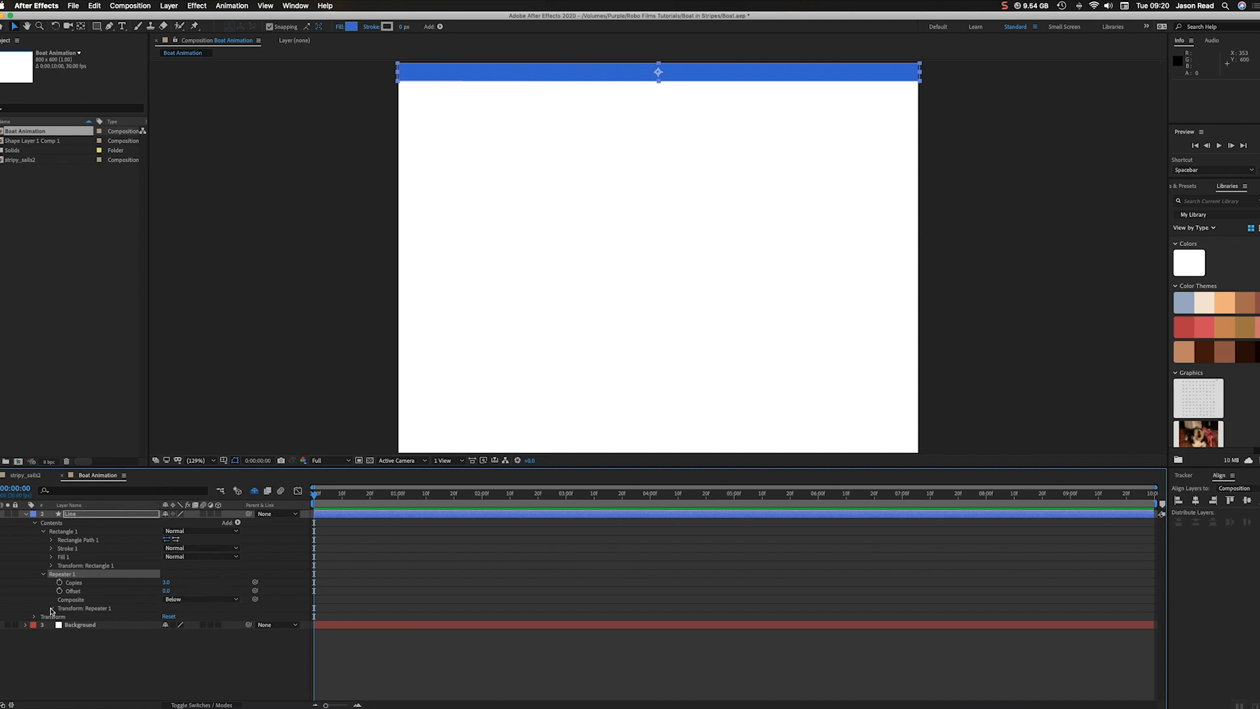
click(52, 609)
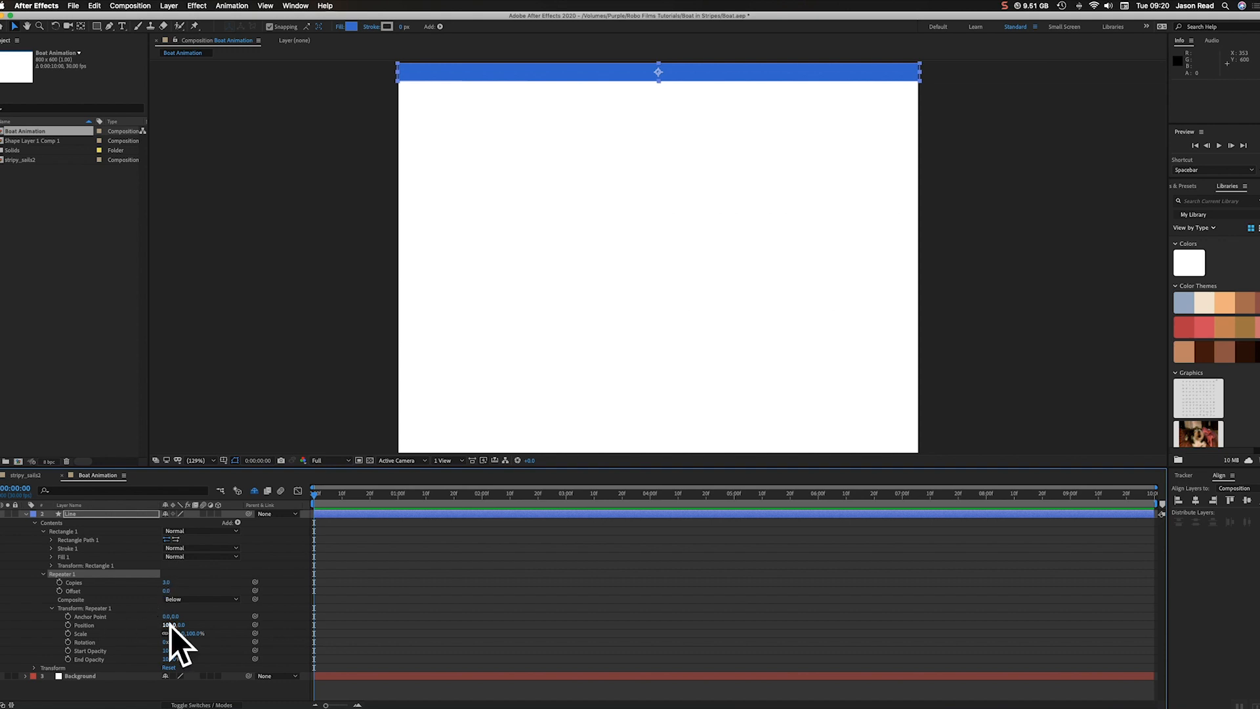
drag(169, 624, 213, 628)
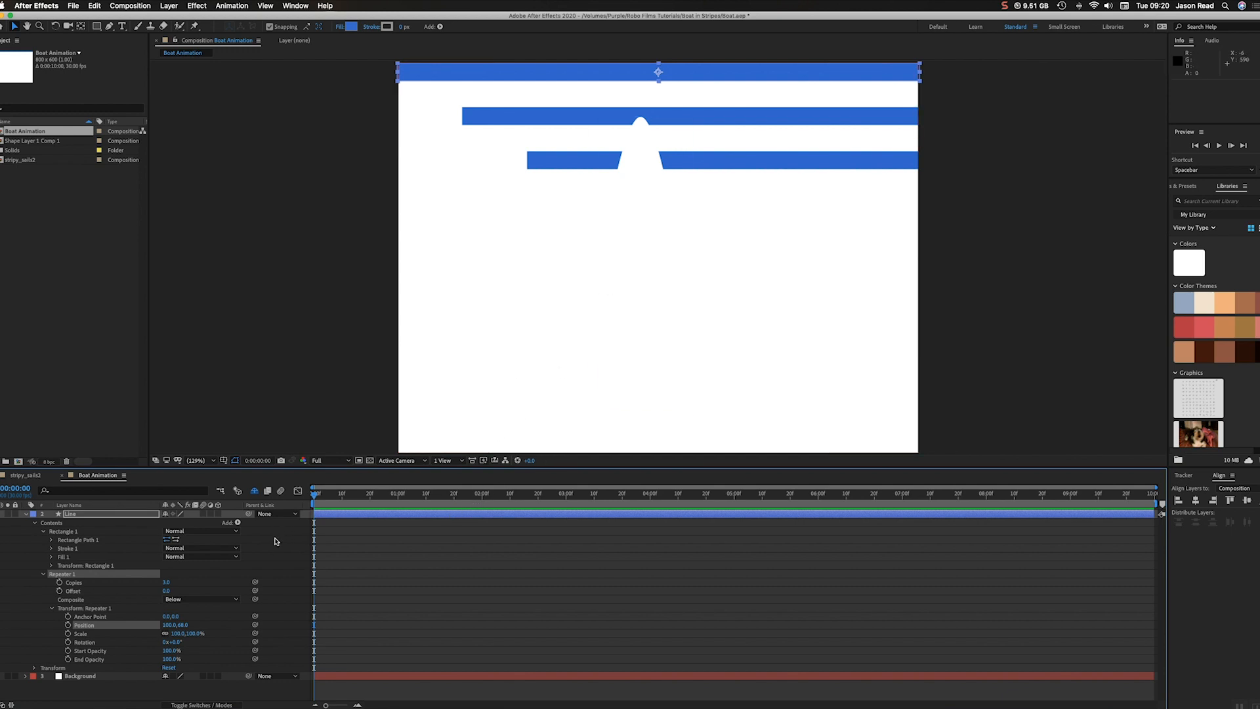
click(165, 625)
drag(167, 628, 127, 637)
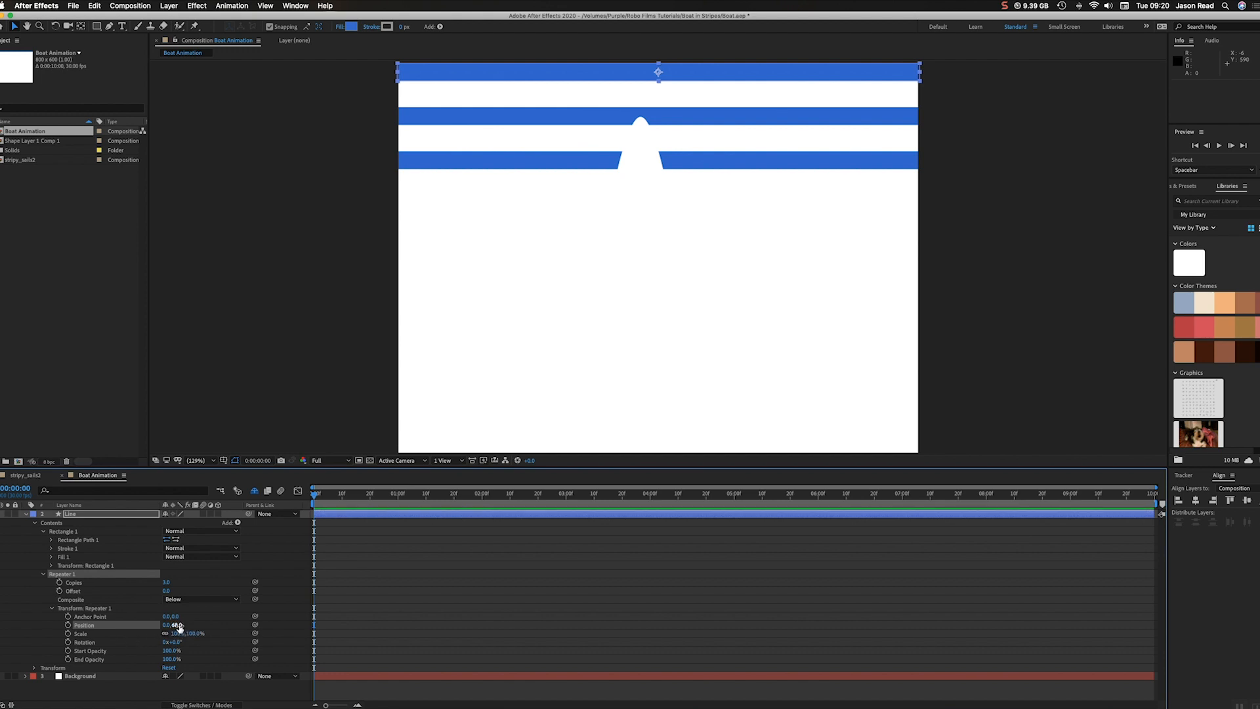
drag(179, 626, 164, 634)
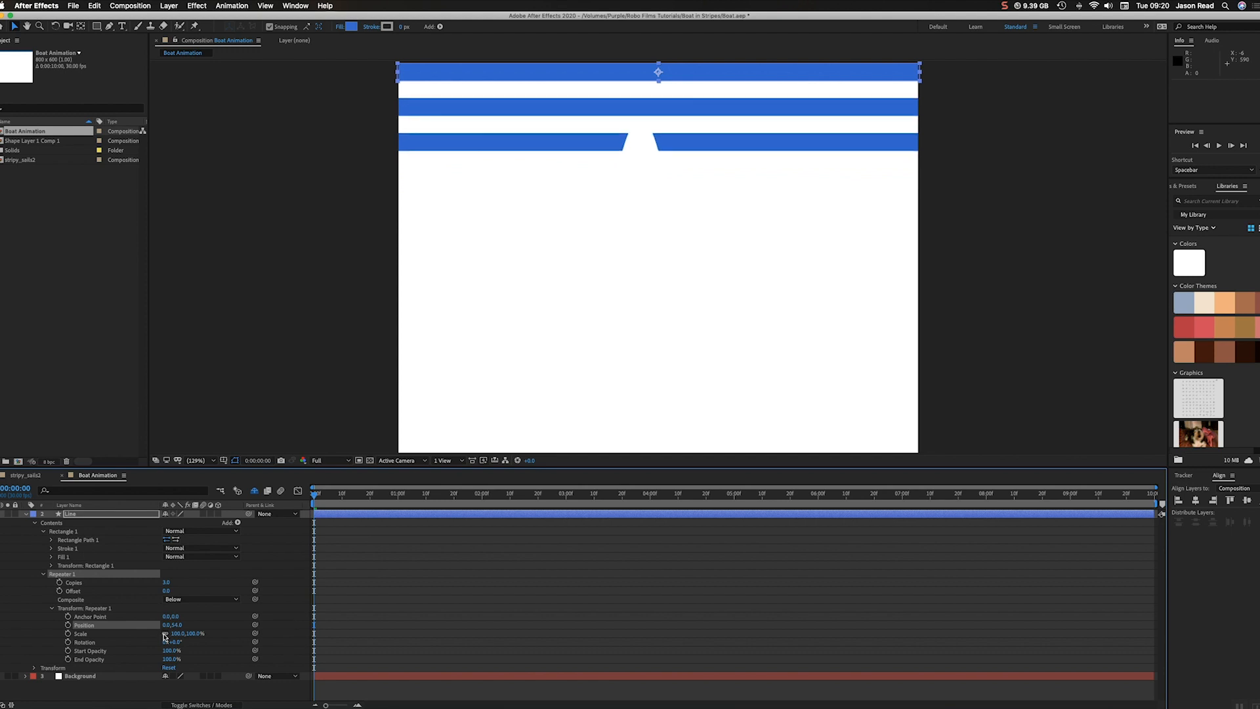
Set the Line layer's Repeater to 13 copies with a vertical position of 52.1 so the stripes fill the composition.
drag(164, 582, 170, 582)
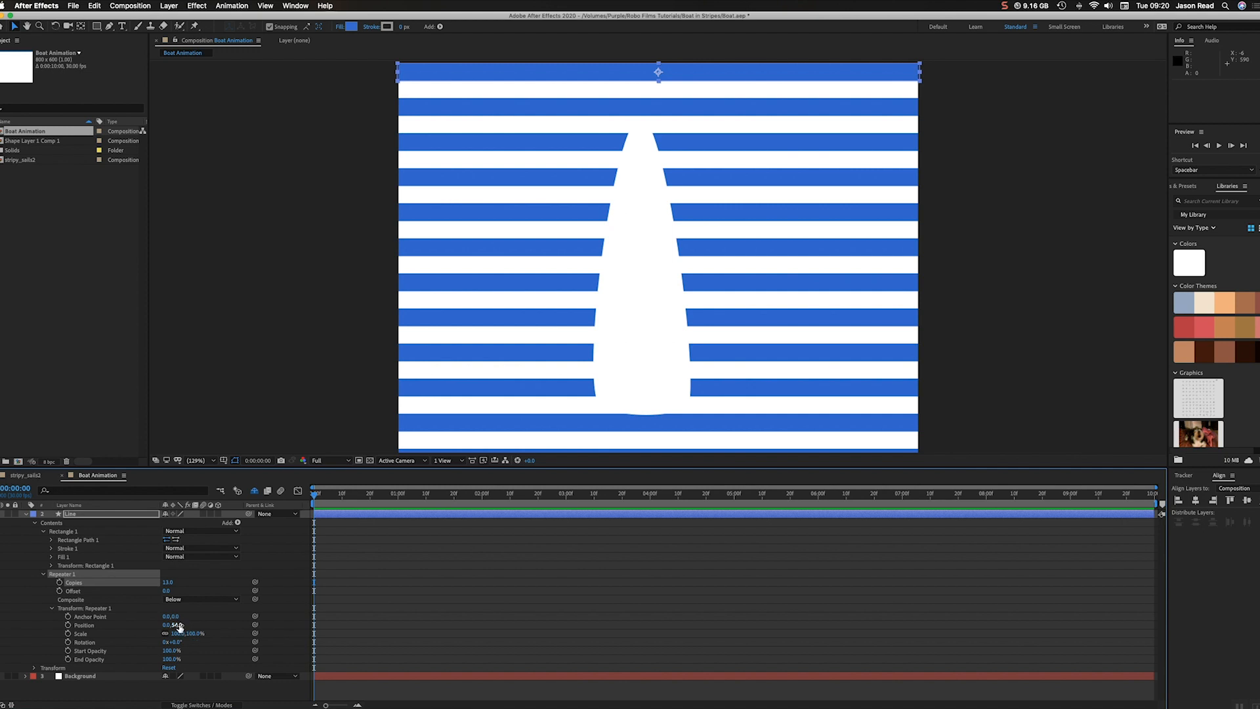
drag(176, 625, 176, 624)
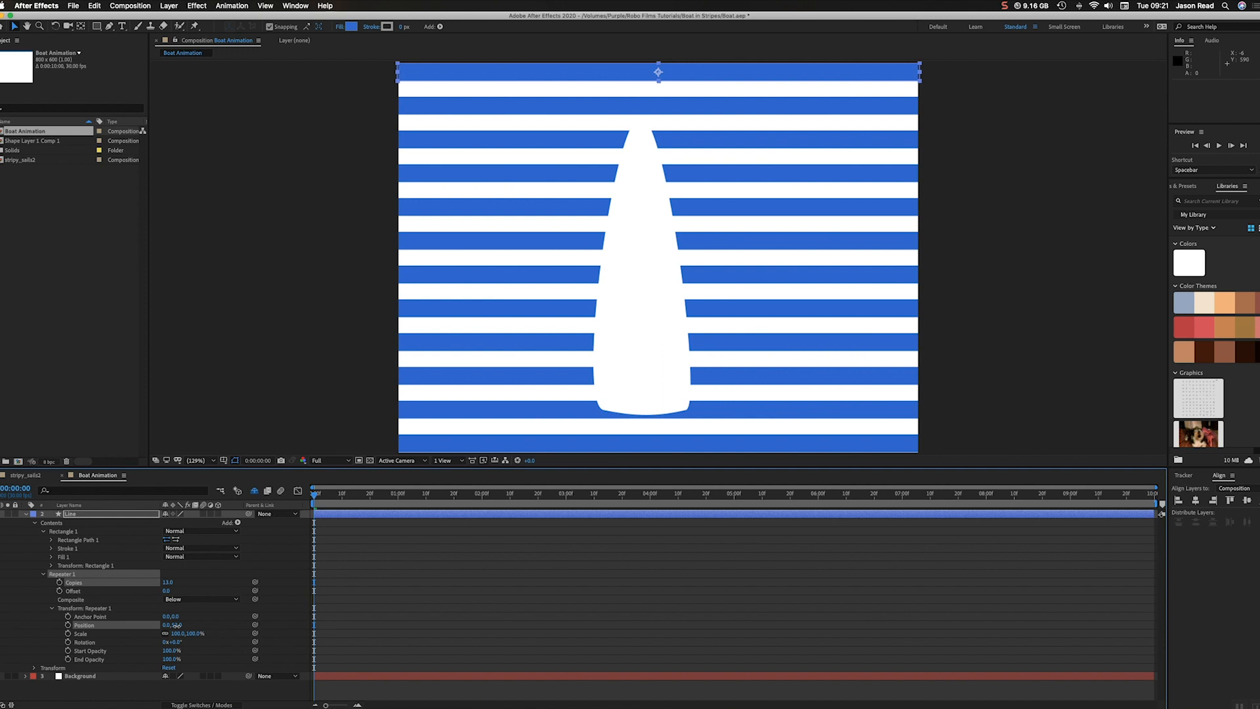
drag(176, 625, 176, 625)
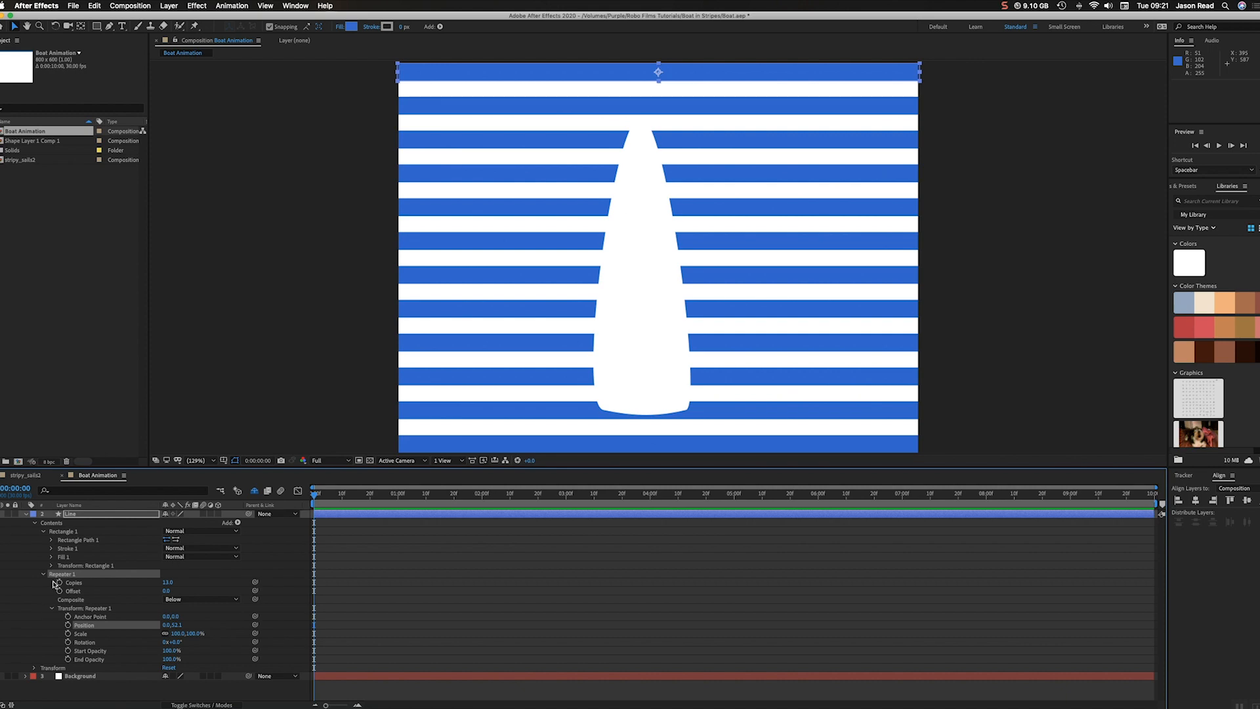
click(44, 574)
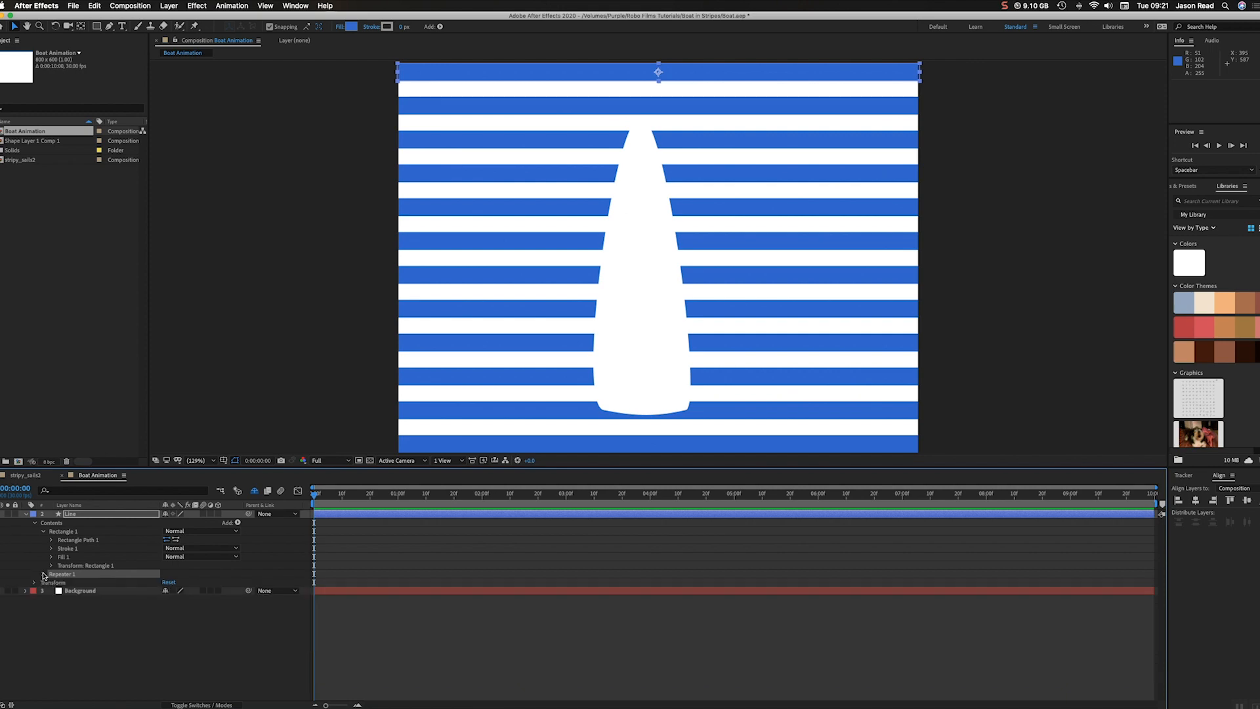
Try setting the whole Line layer's transform position to 400, 61.8, and undo the change.
click(77, 565)
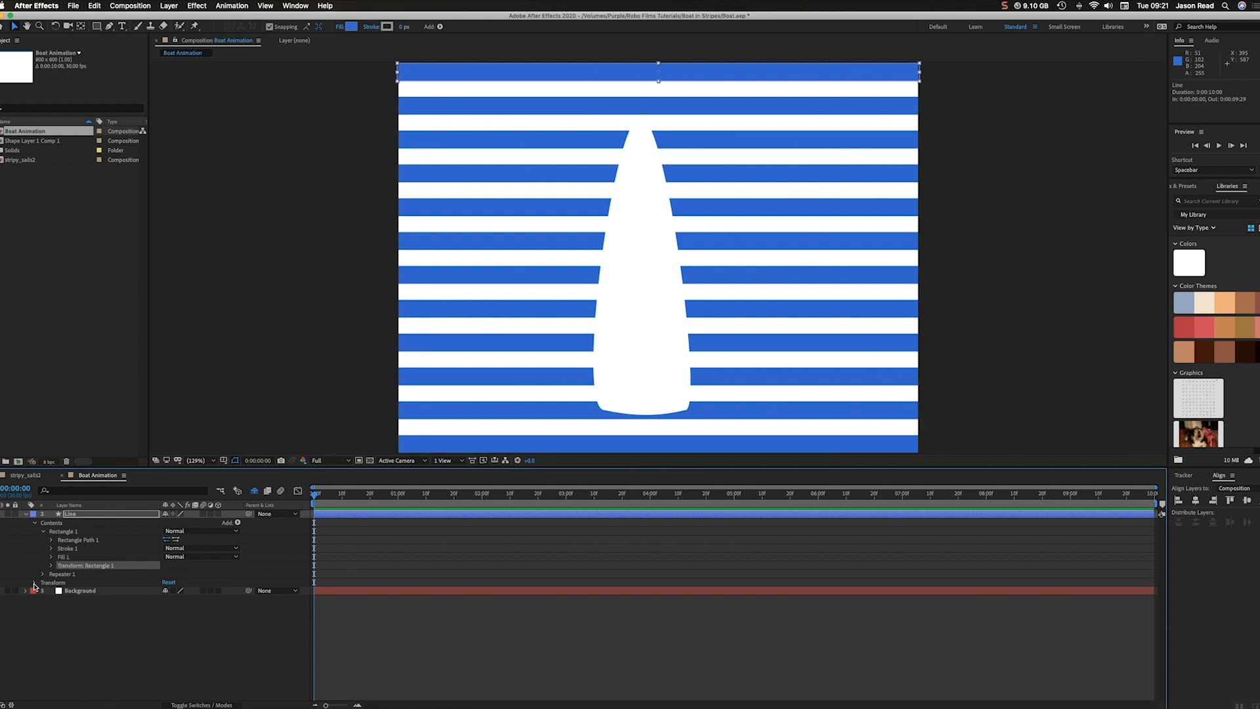
click(35, 584)
click(180, 599)
text(61.8)
key(Return)
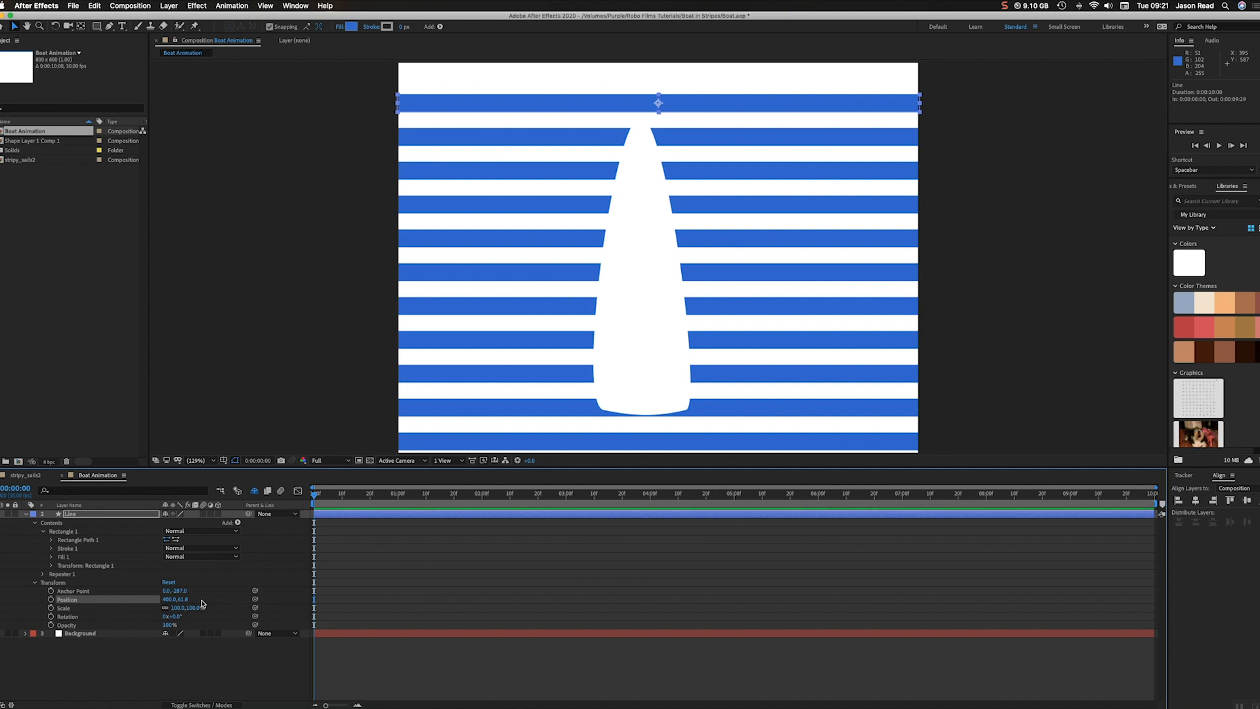
key(super+z)
Set the position in Transform: Rectangle 1 of the Line layer to 0, -340.
click(48, 567)
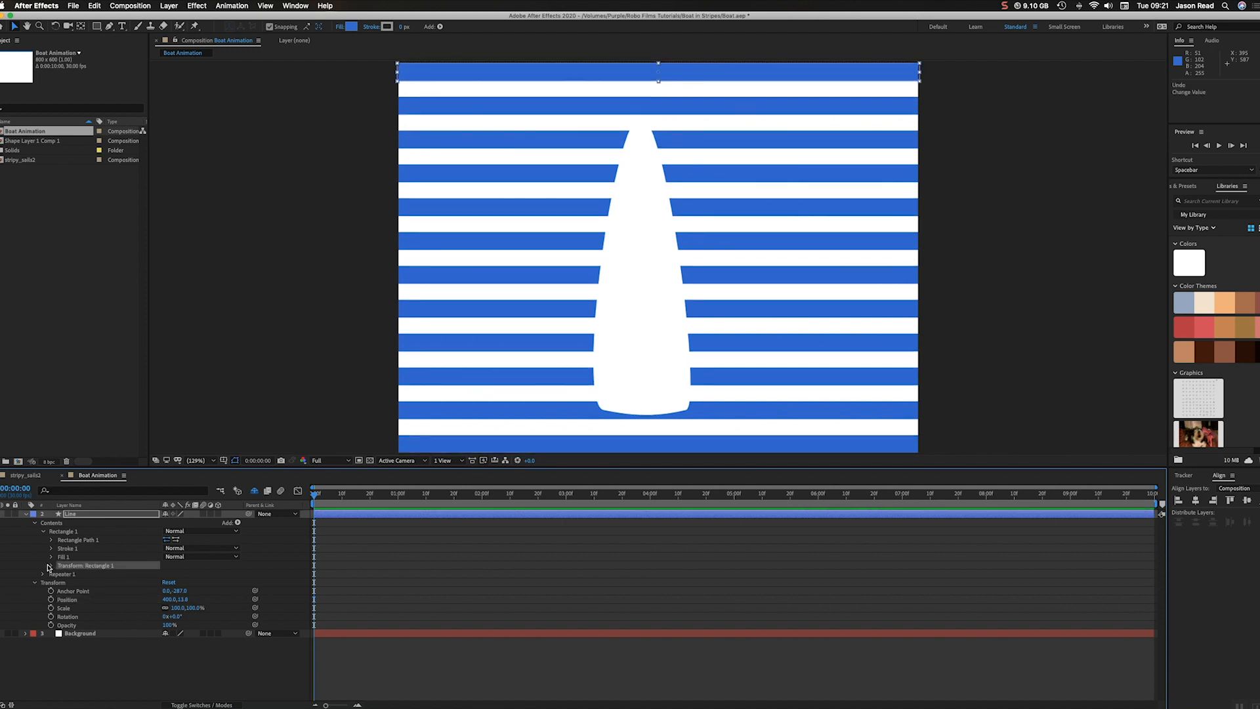
click(50, 567)
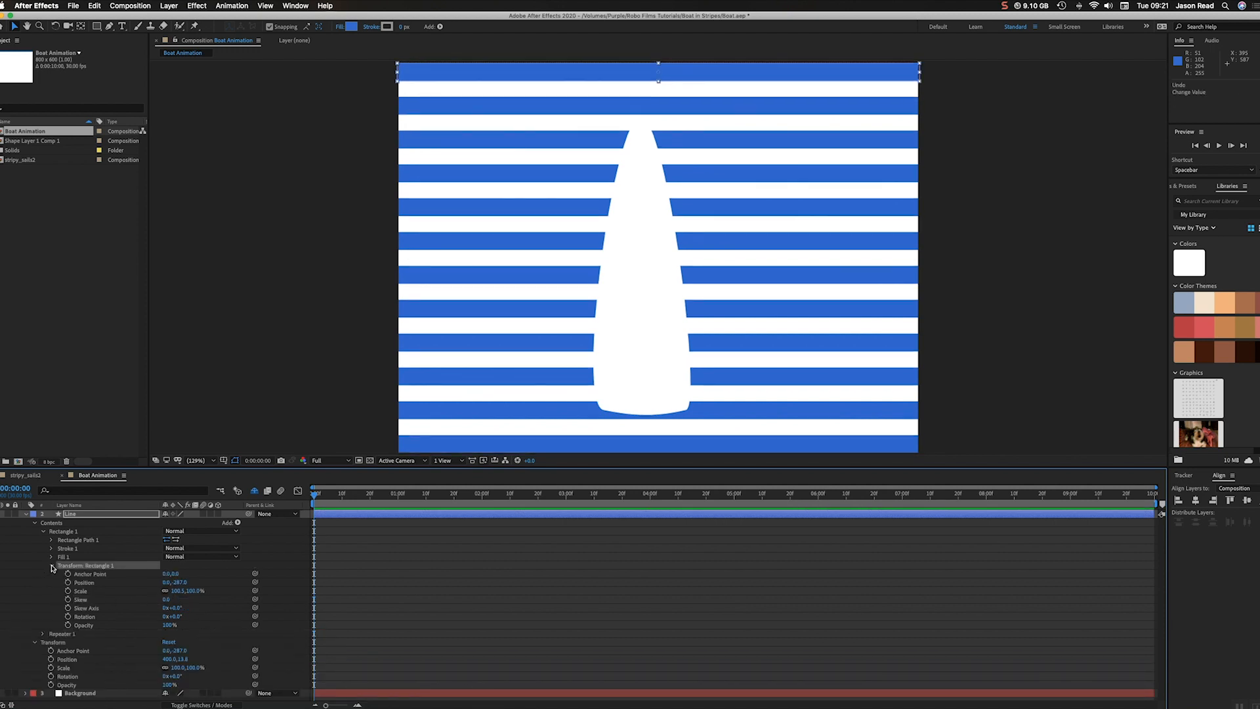
click(51, 524)
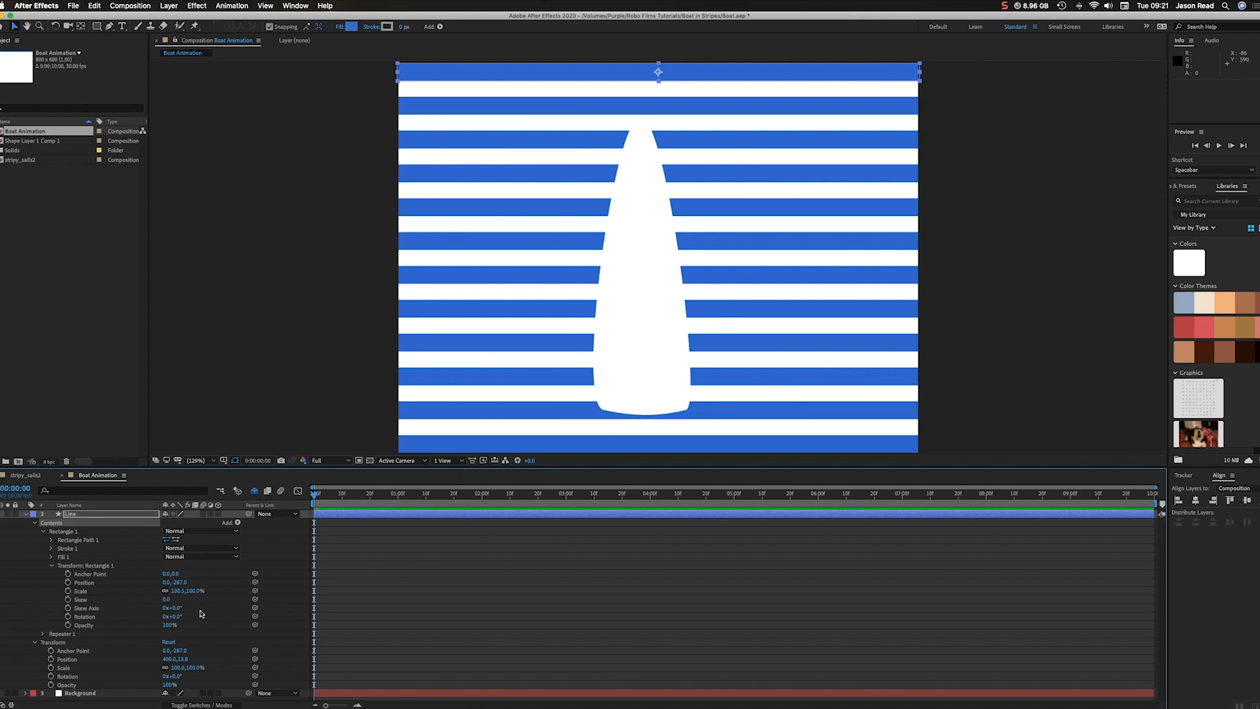
drag(173, 584, 139, 604)
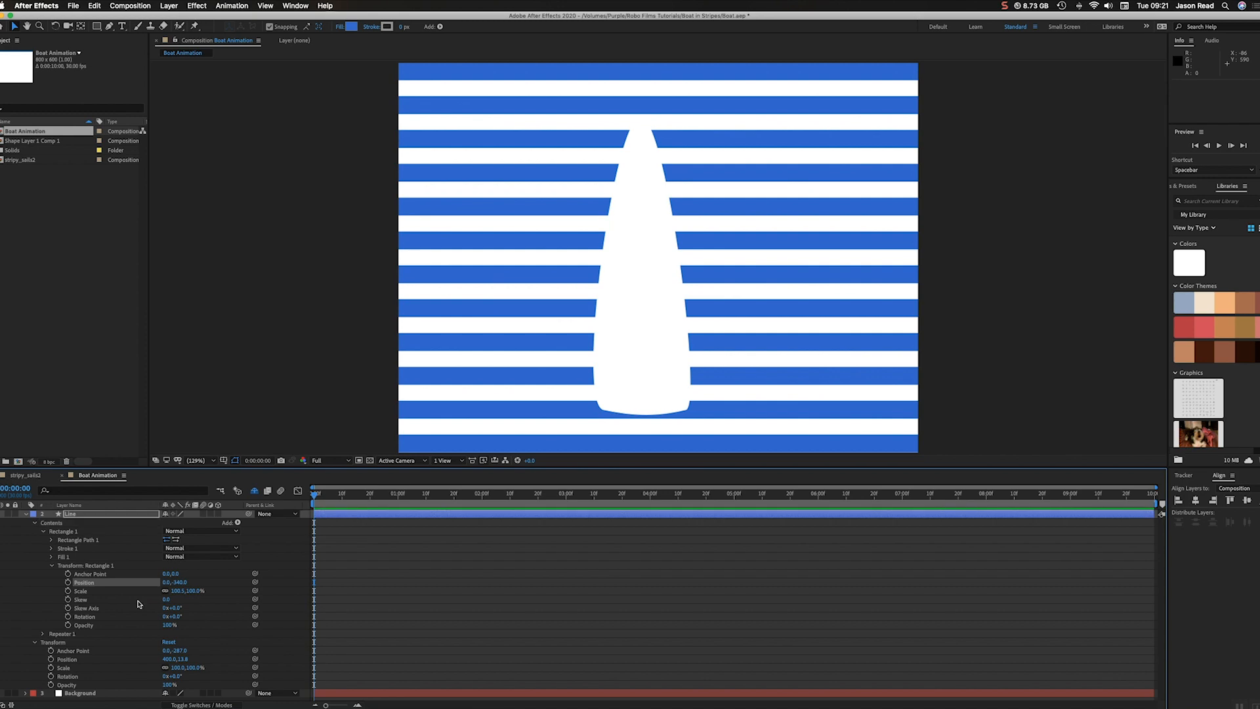
Keyframe Rectangle 1's position from 0, -340 at 0 seconds to 0, -287 at 2 seconds, and preview the motion.
click(67, 583)
click(483, 496)
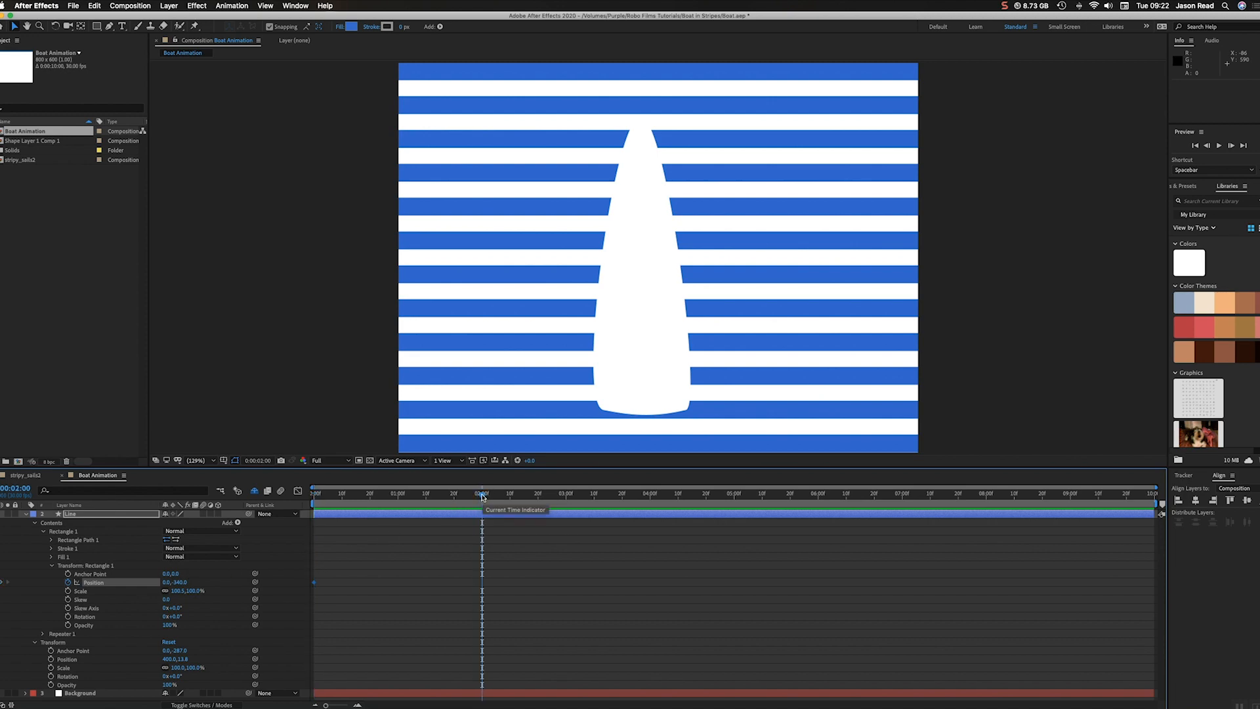
drag(178, 582, 206, 586)
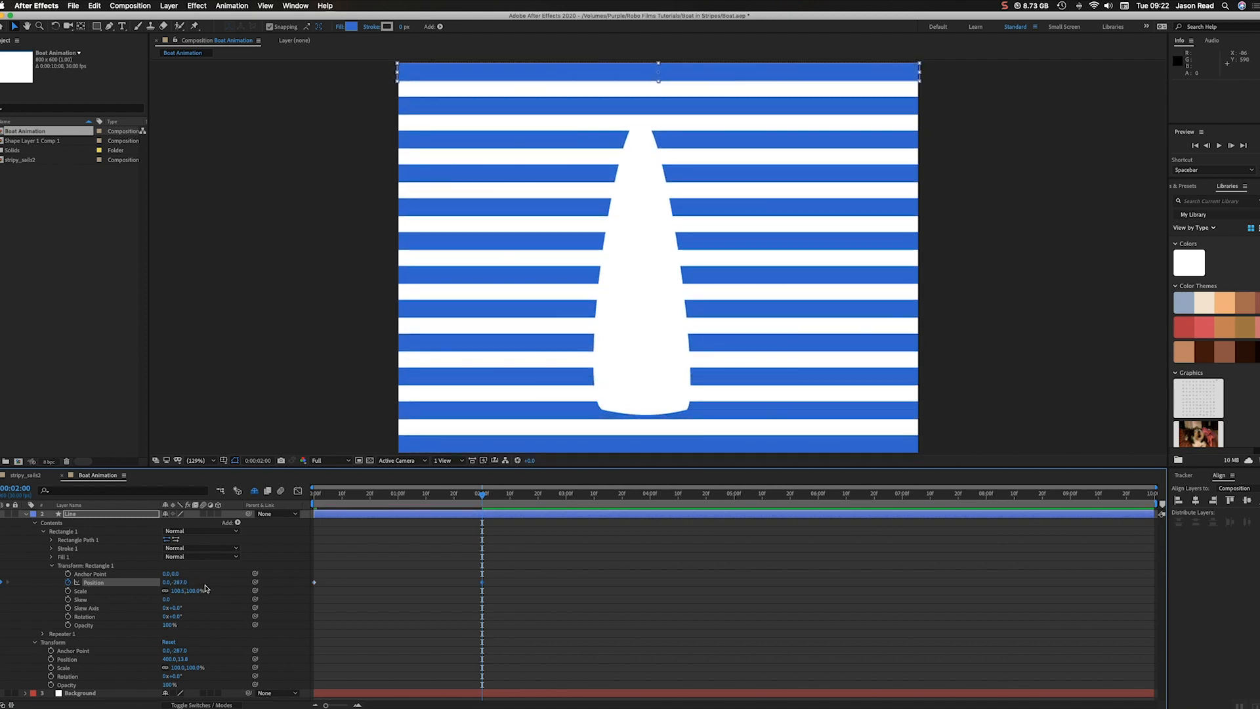
drag(332, 497, 304, 503)
key(space)
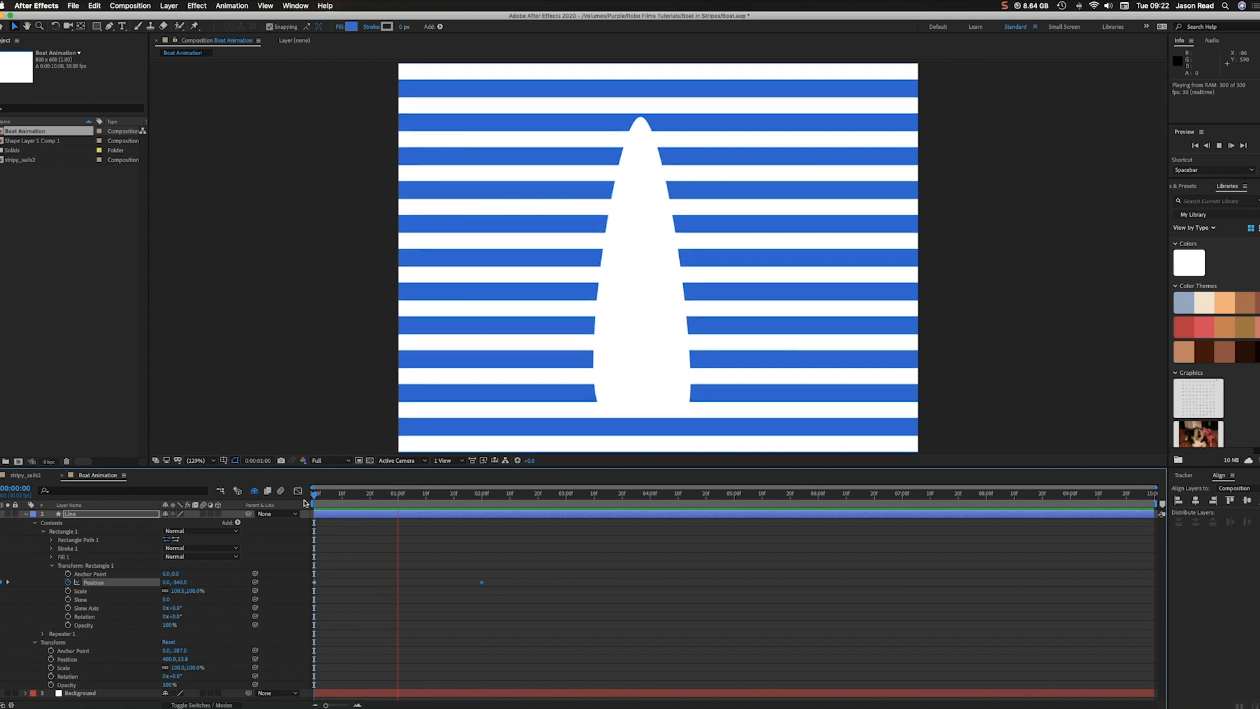
key(space)
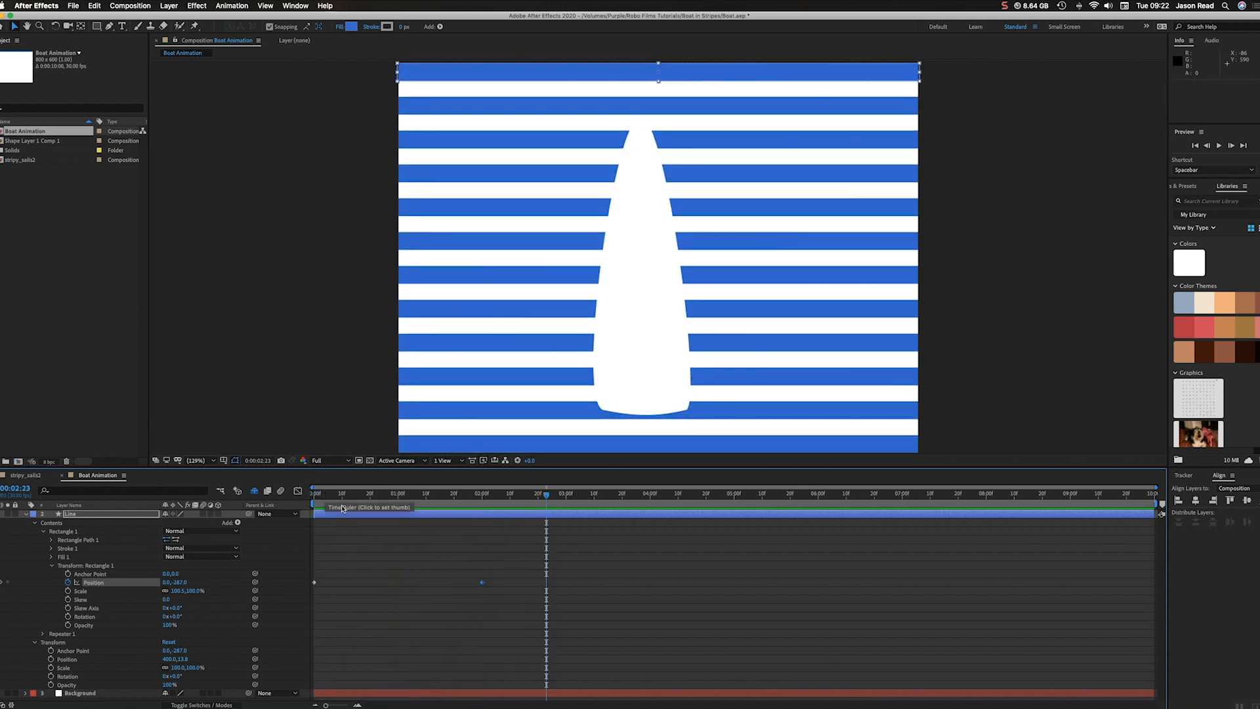
Add the expression loopOut("cycle") to Rectangle 1's keyframed Position property.
click(312, 494)
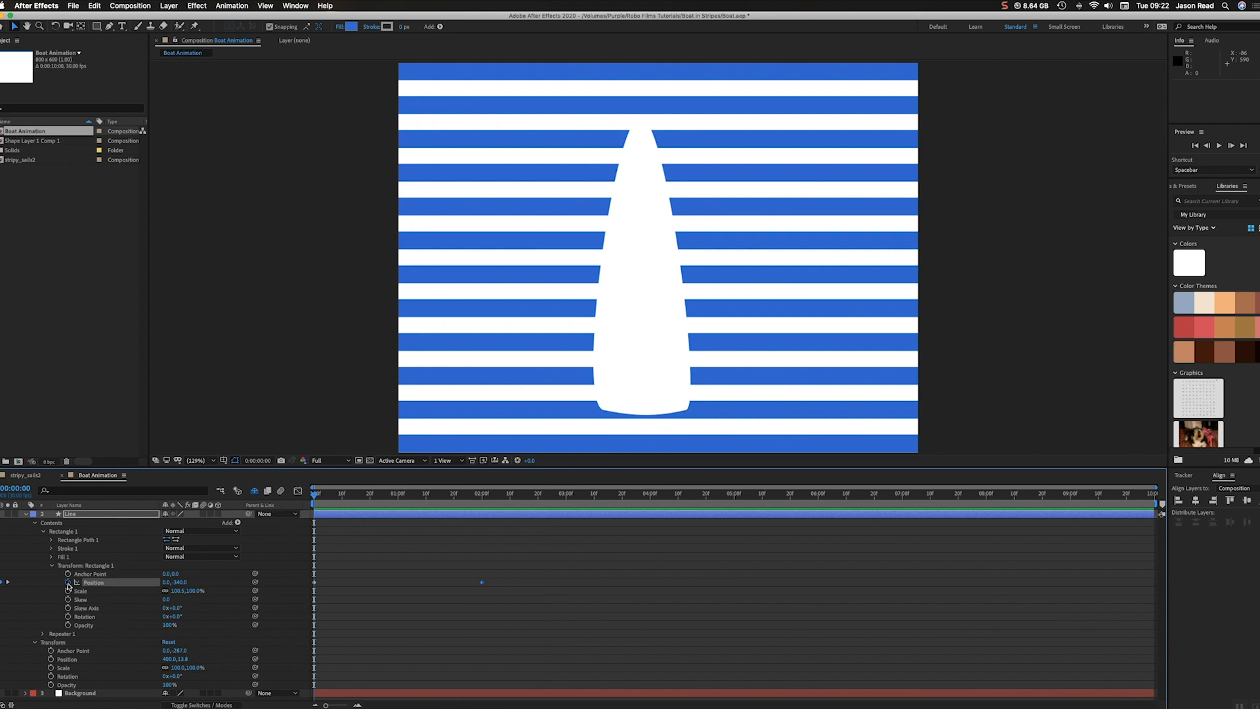
alt+click(68, 583)
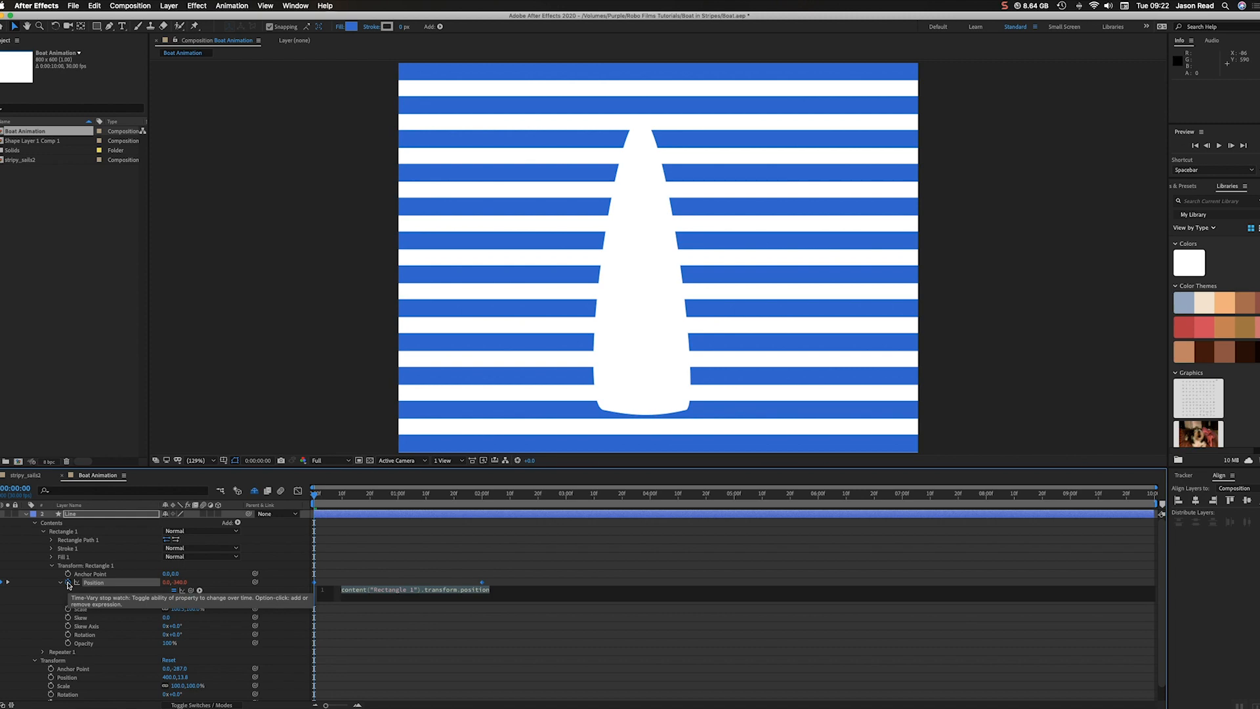
text(loop)
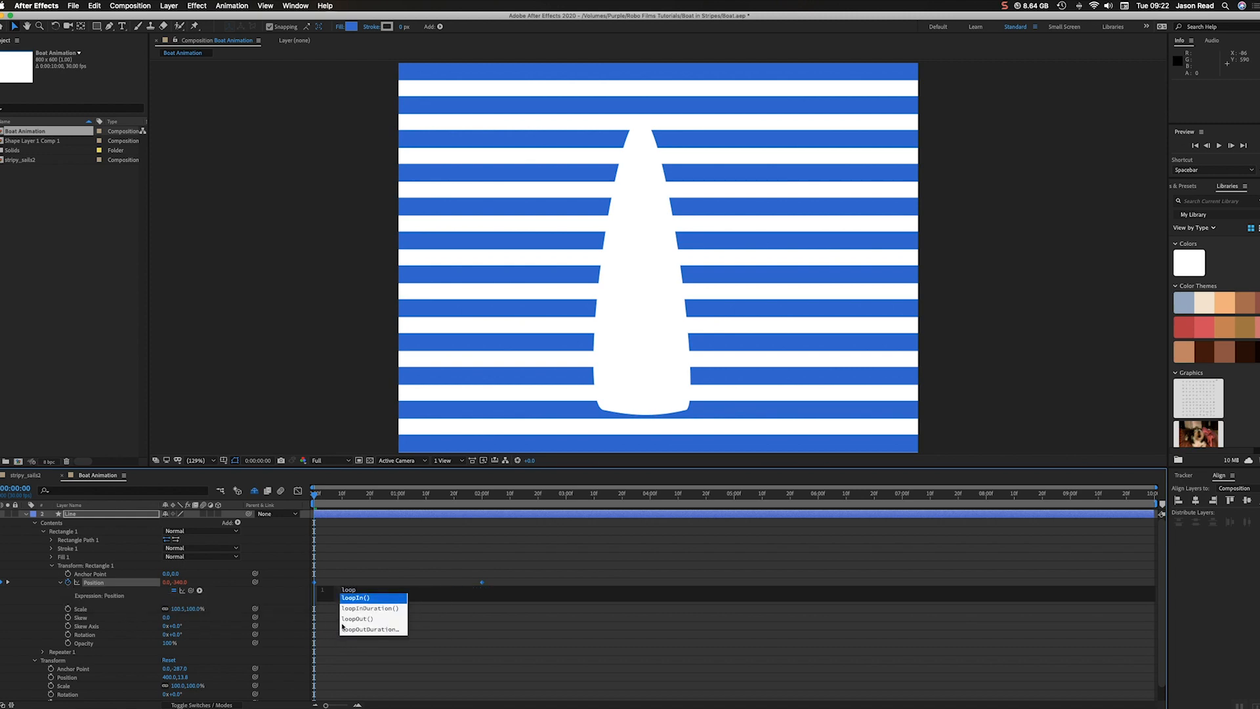
click(360, 619)
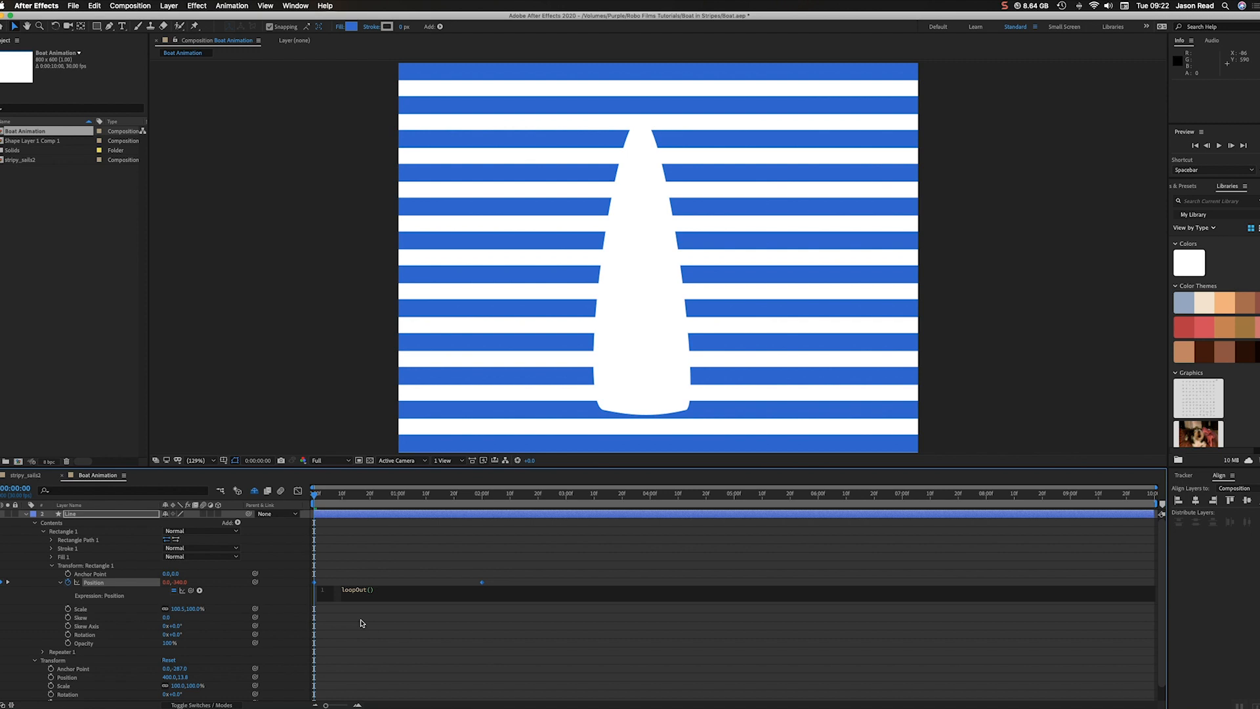
text(")
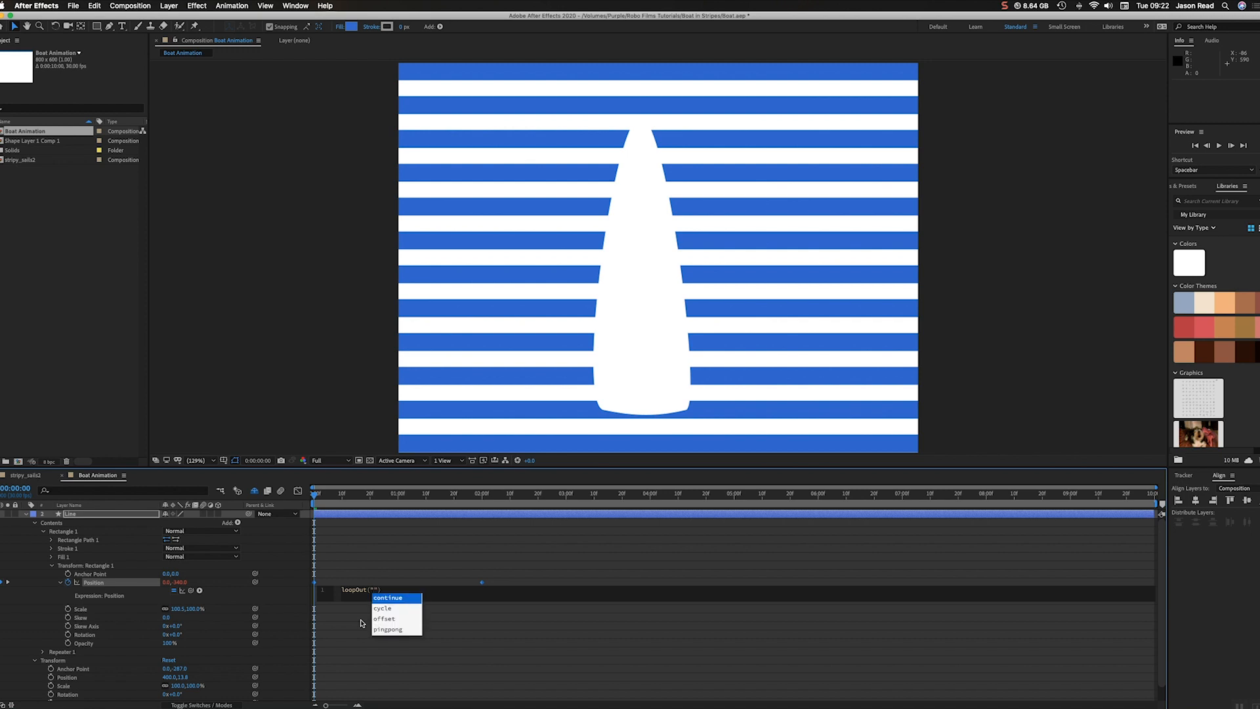
click(387, 609)
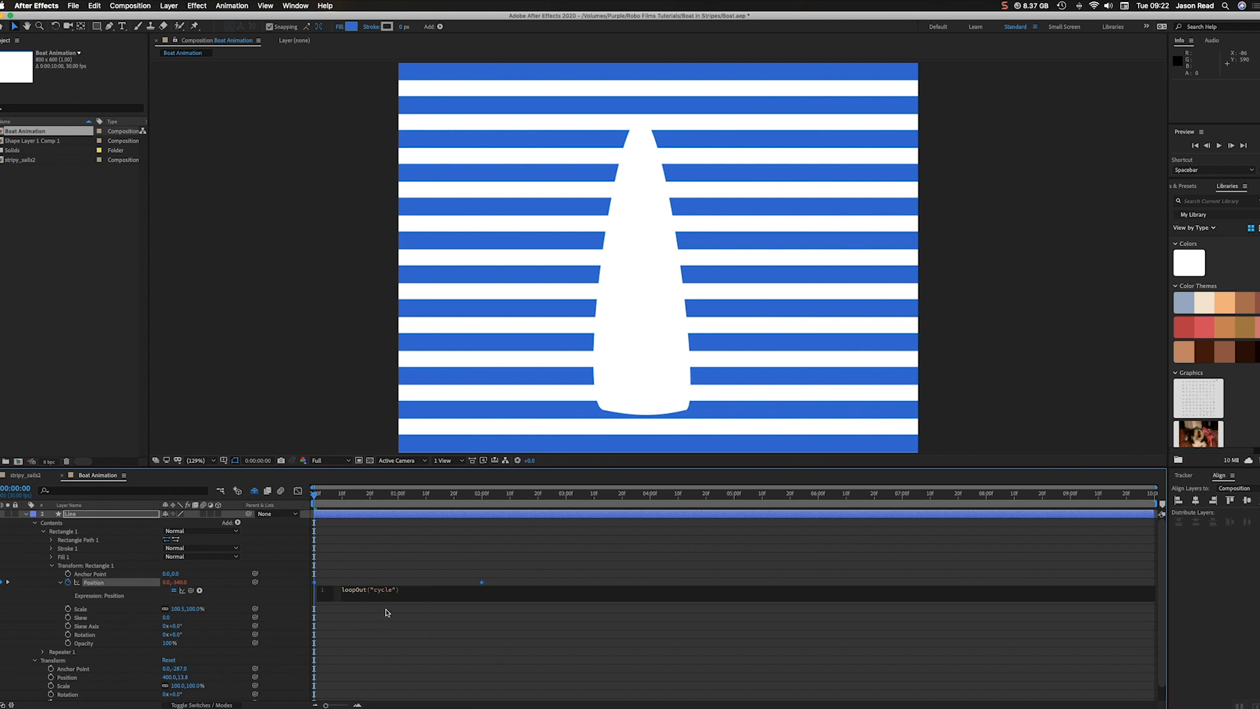
click(394, 559)
Play and scrub through the timeline to check the stripe loop around 2 seconds and at the final frame.
key(space)
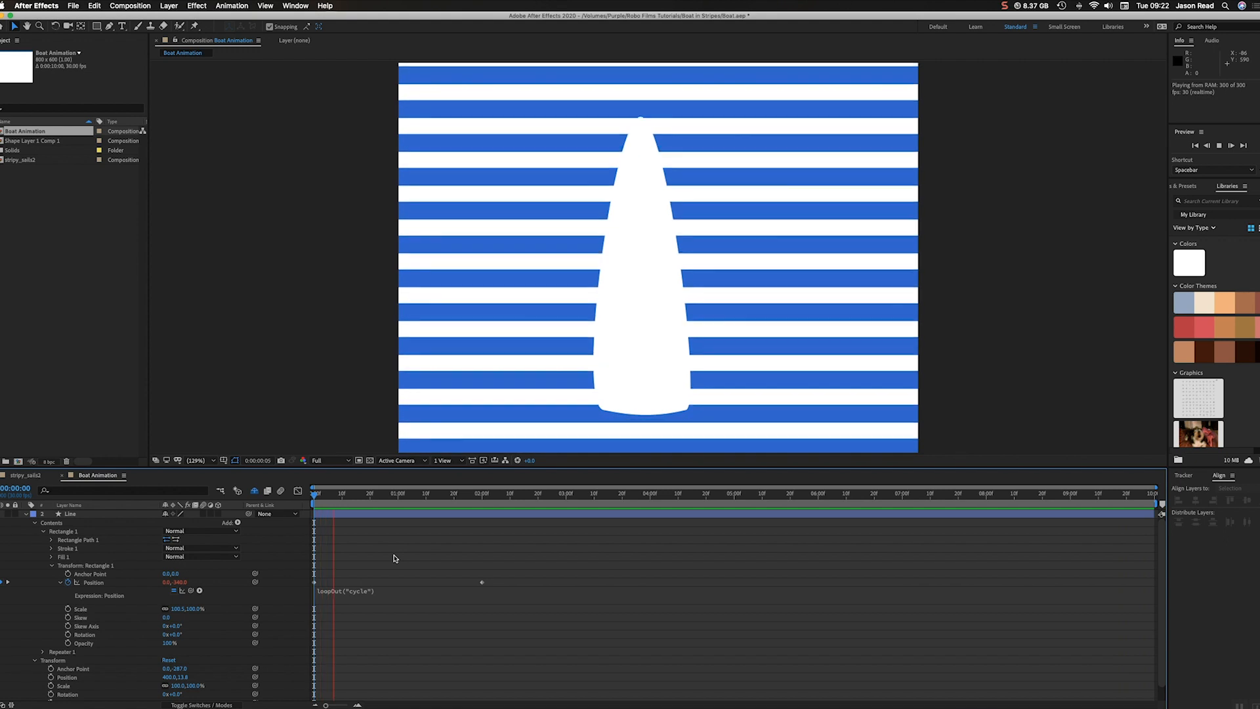
key(space)
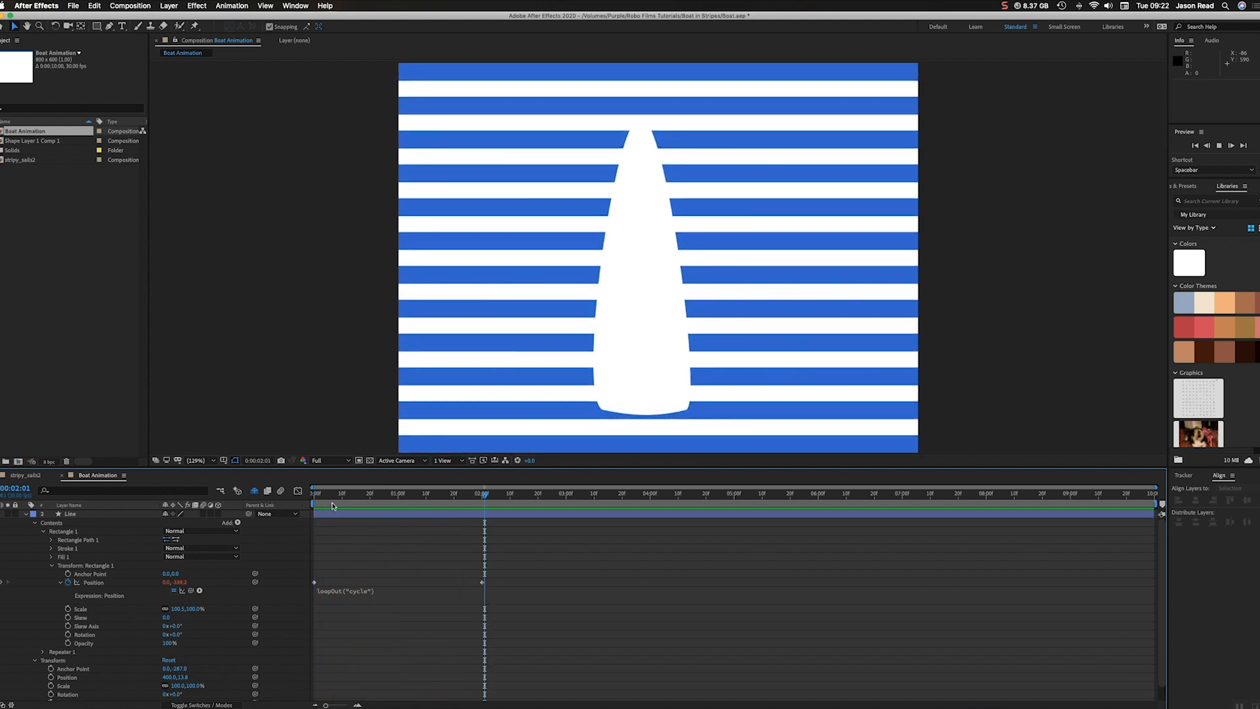
key(space)
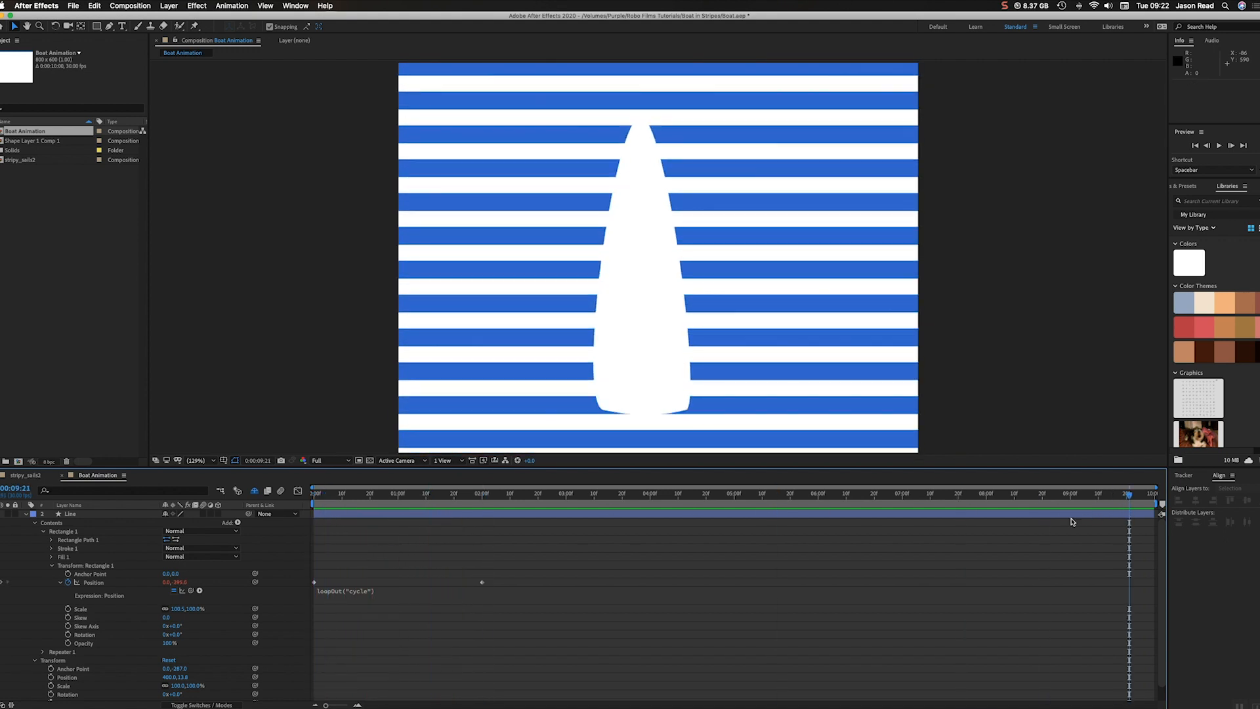
key(space)
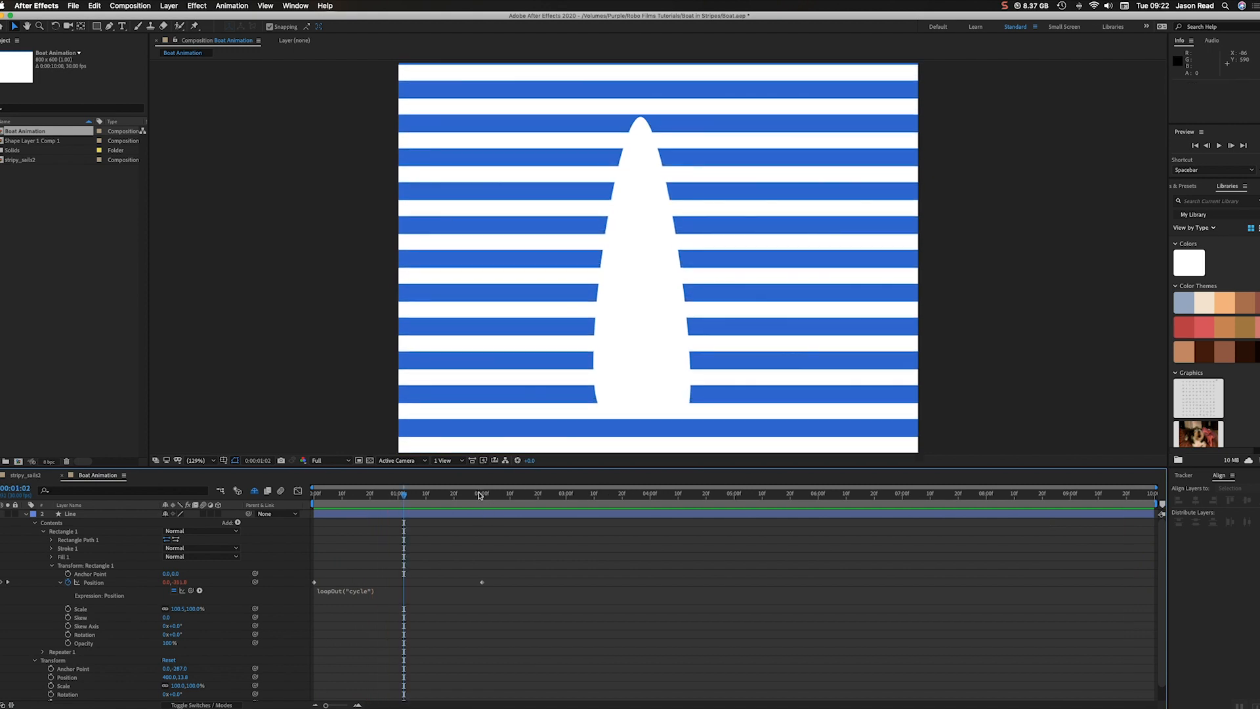
click(482, 494)
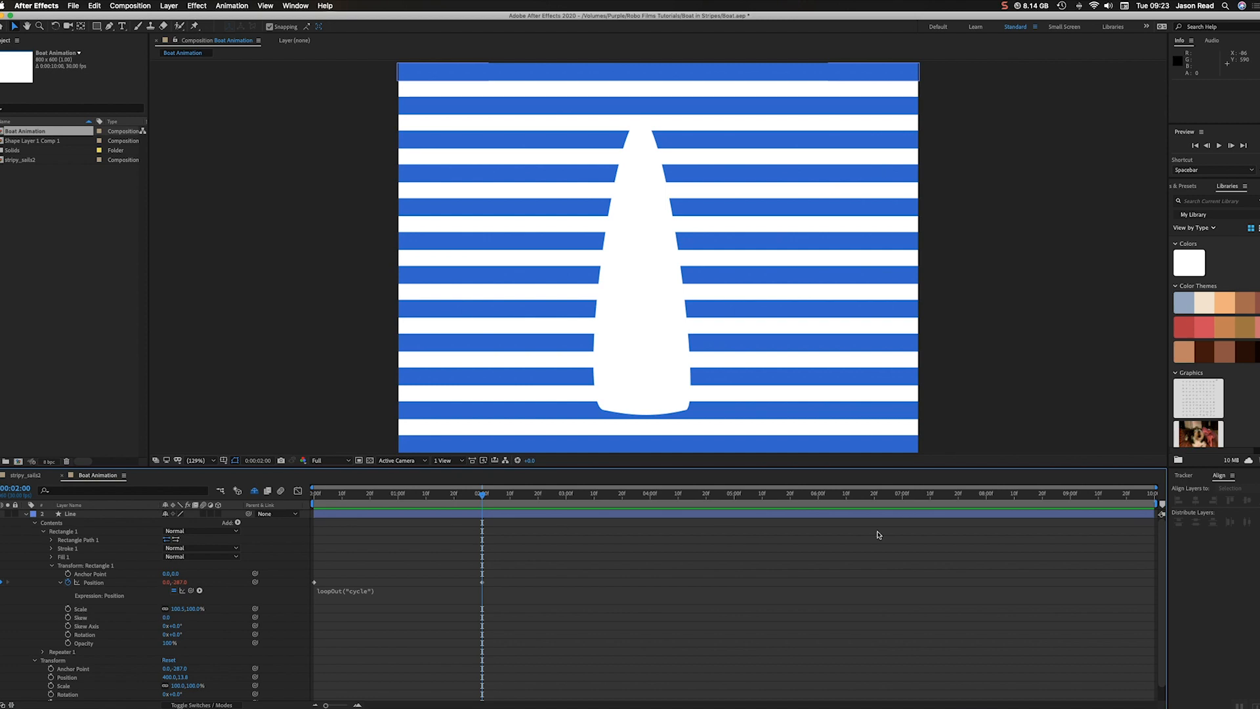
drag(1132, 495, 1169, 501)
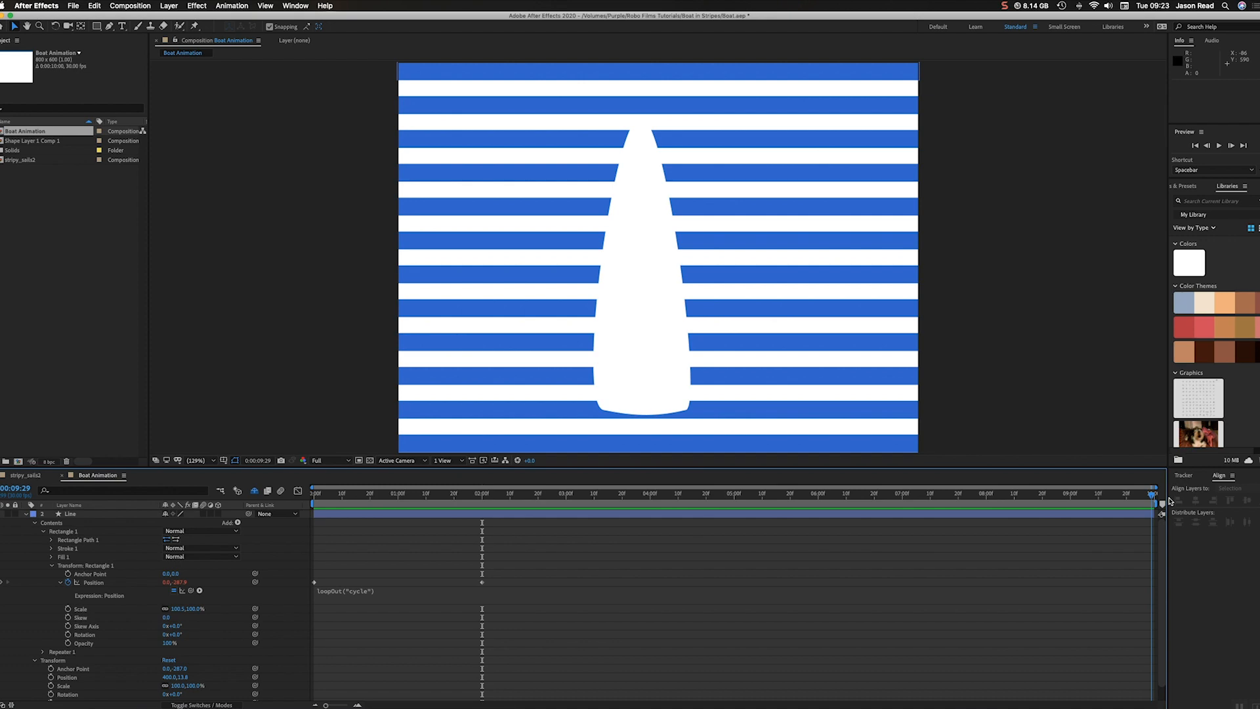
key(space)
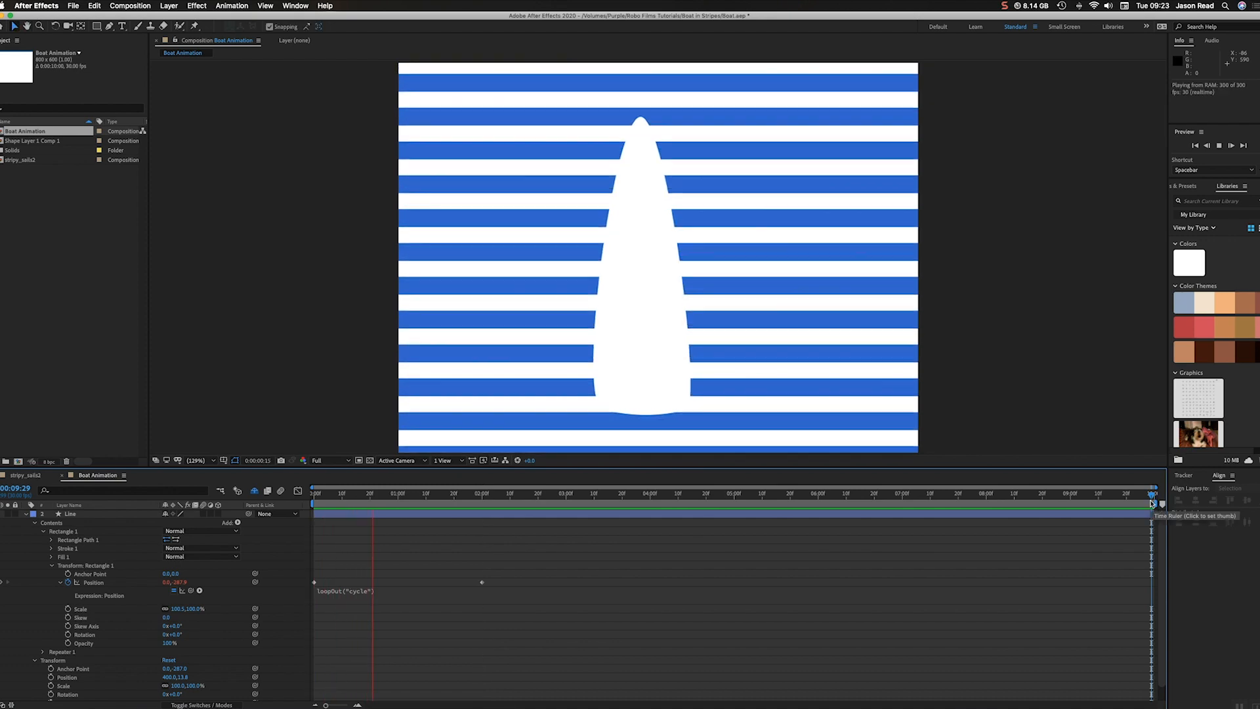
key(space)
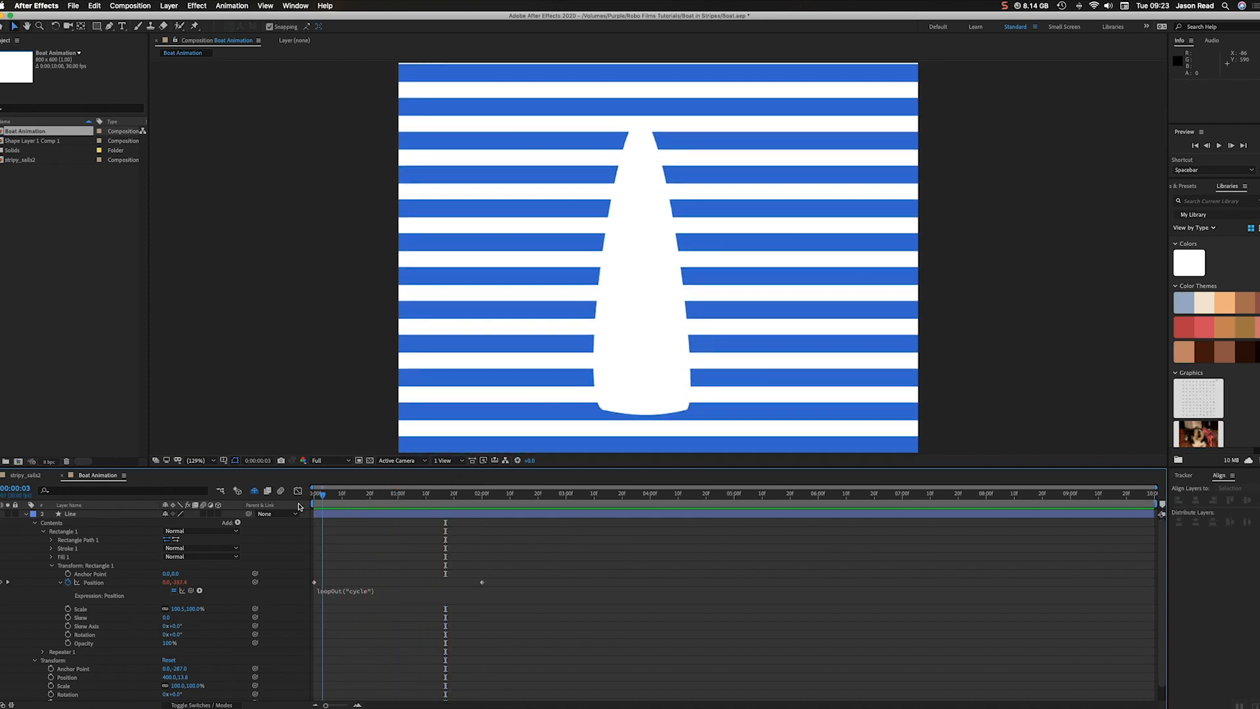
key(space)
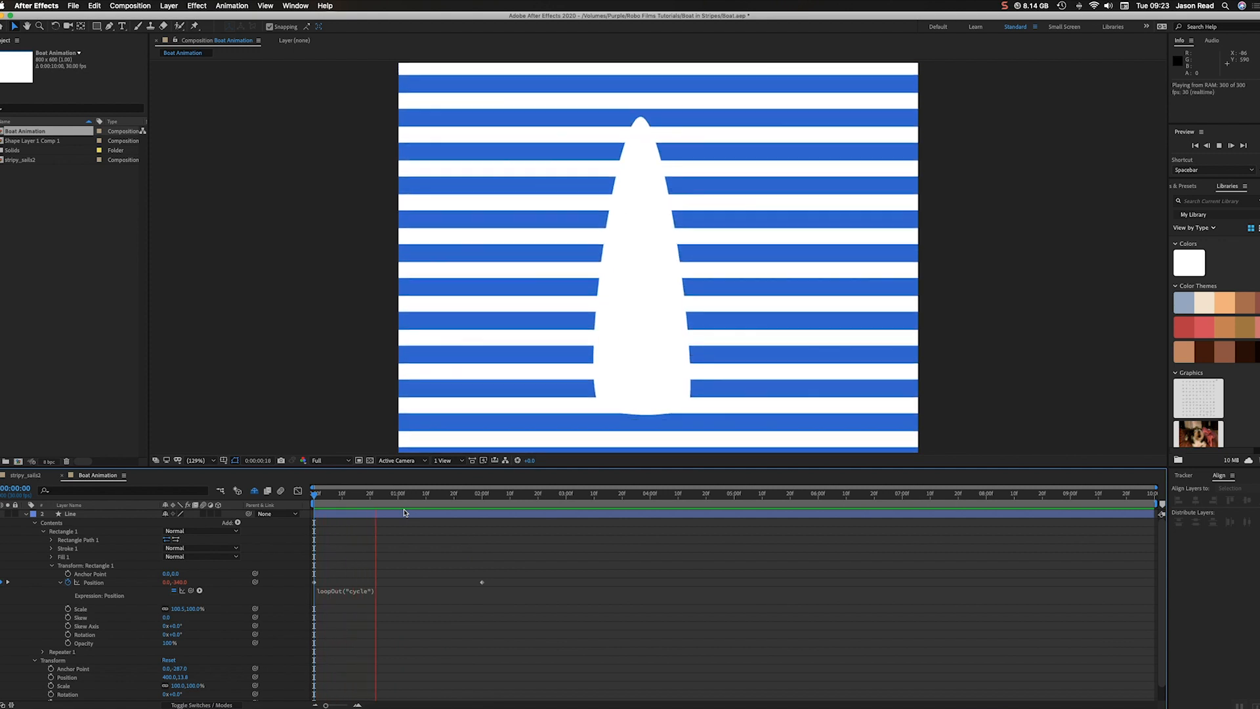
key(space)
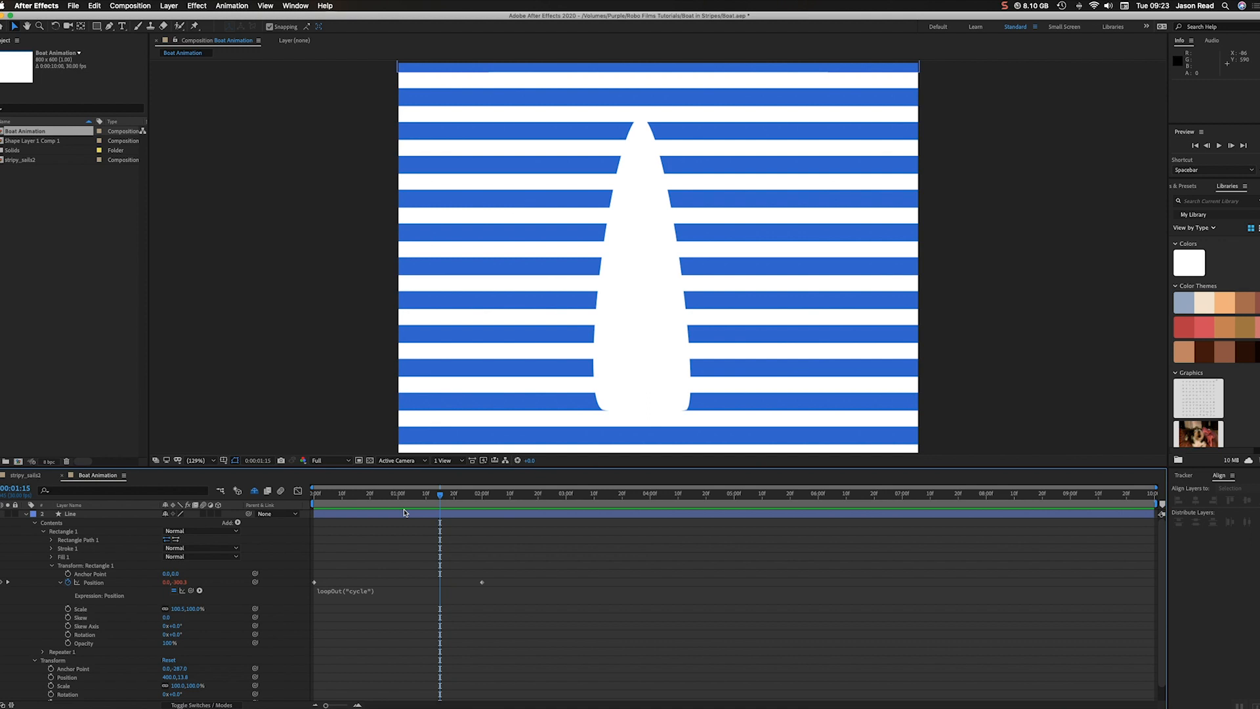
key(space)
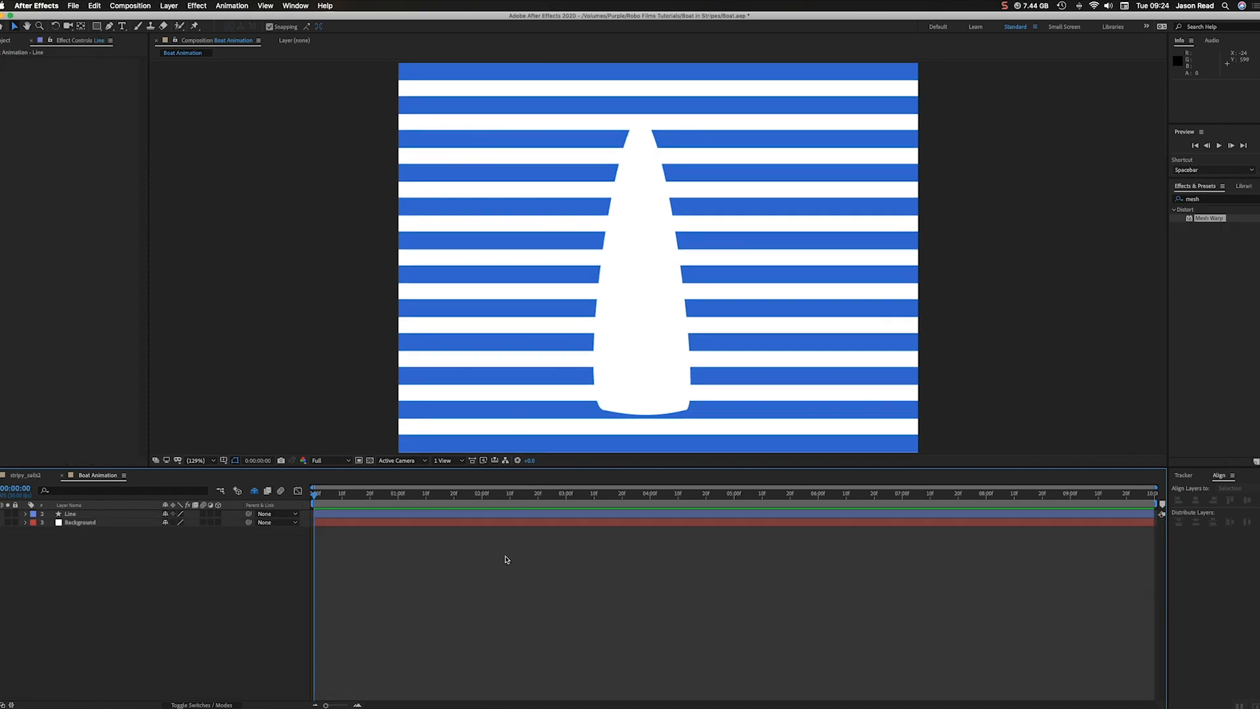
Pre-compose the Line and Background layers together into a new composition named BG.
click(516, 515)
shift+click(513, 522)
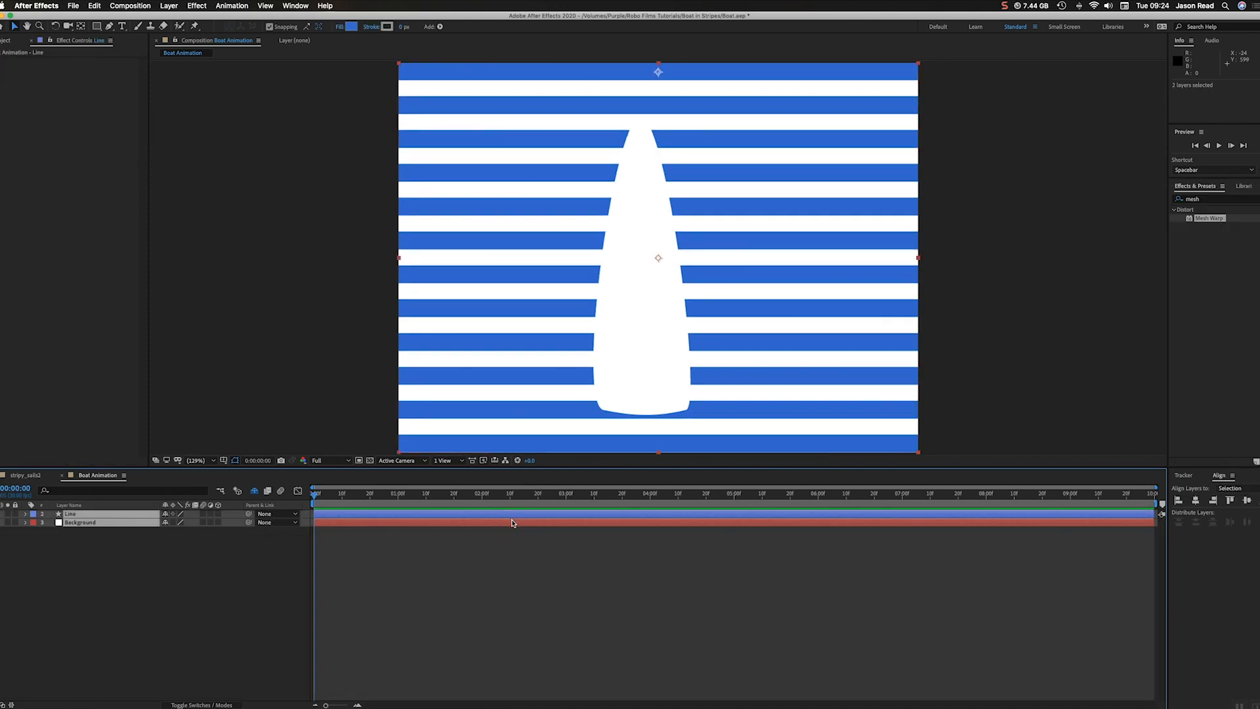
right_click(513, 524)
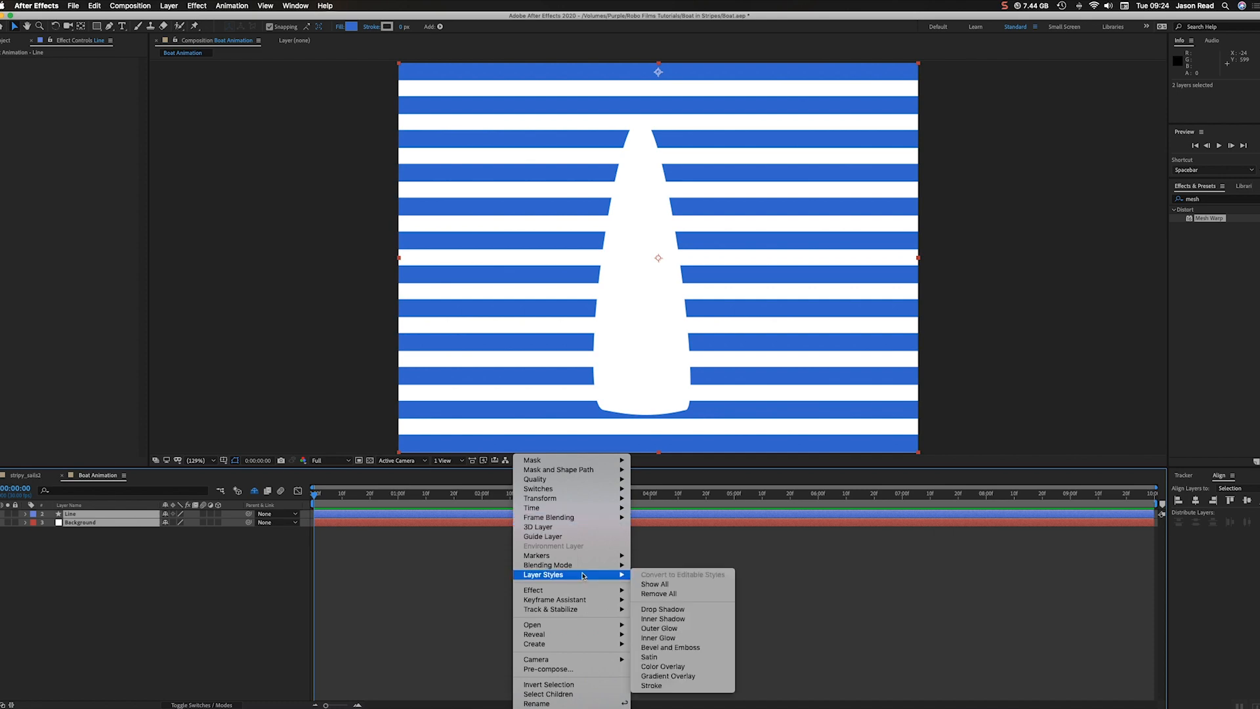
click(548, 669)
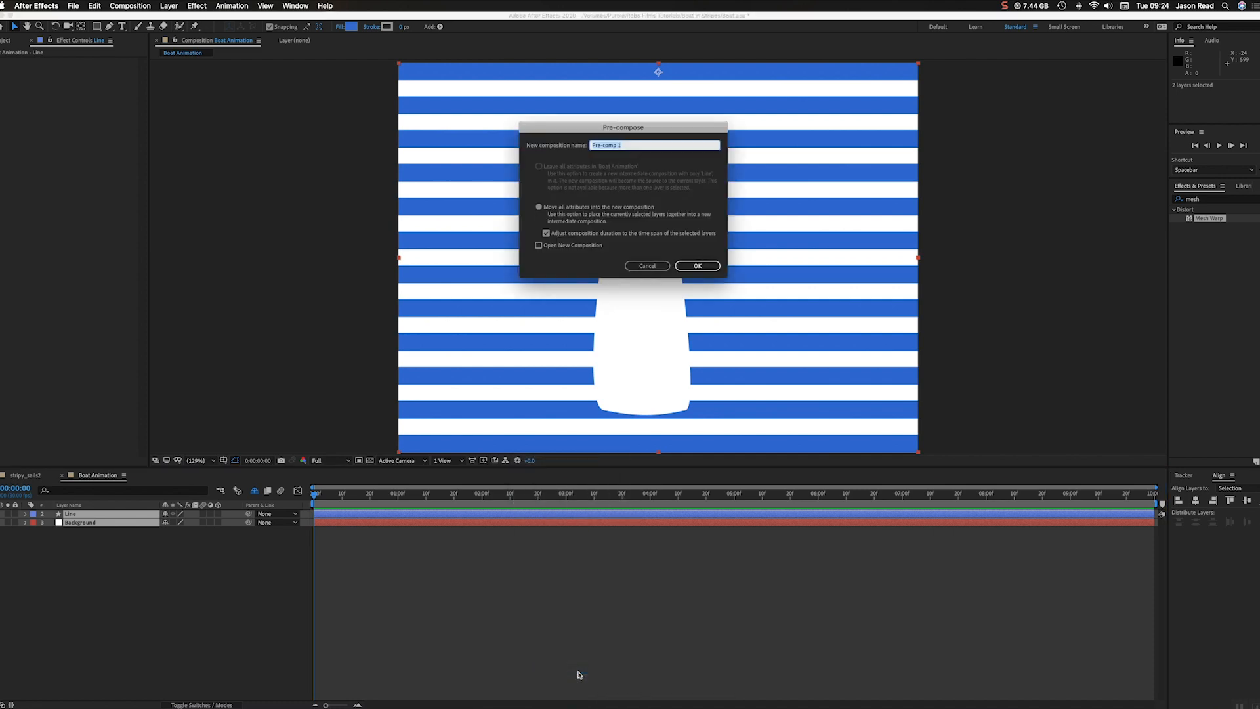
text(BG)
key(Return)
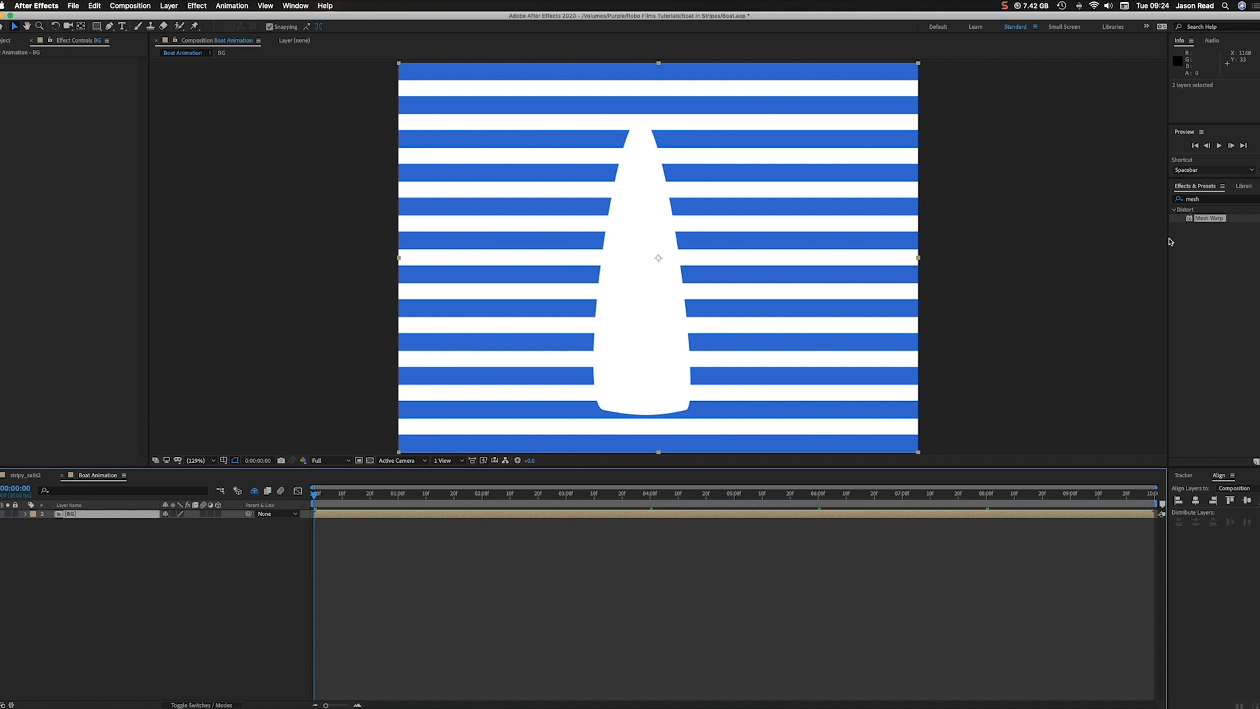
Apply the Mesh Warp effect to the BG layer.
drag(1191, 219, 689, 518)
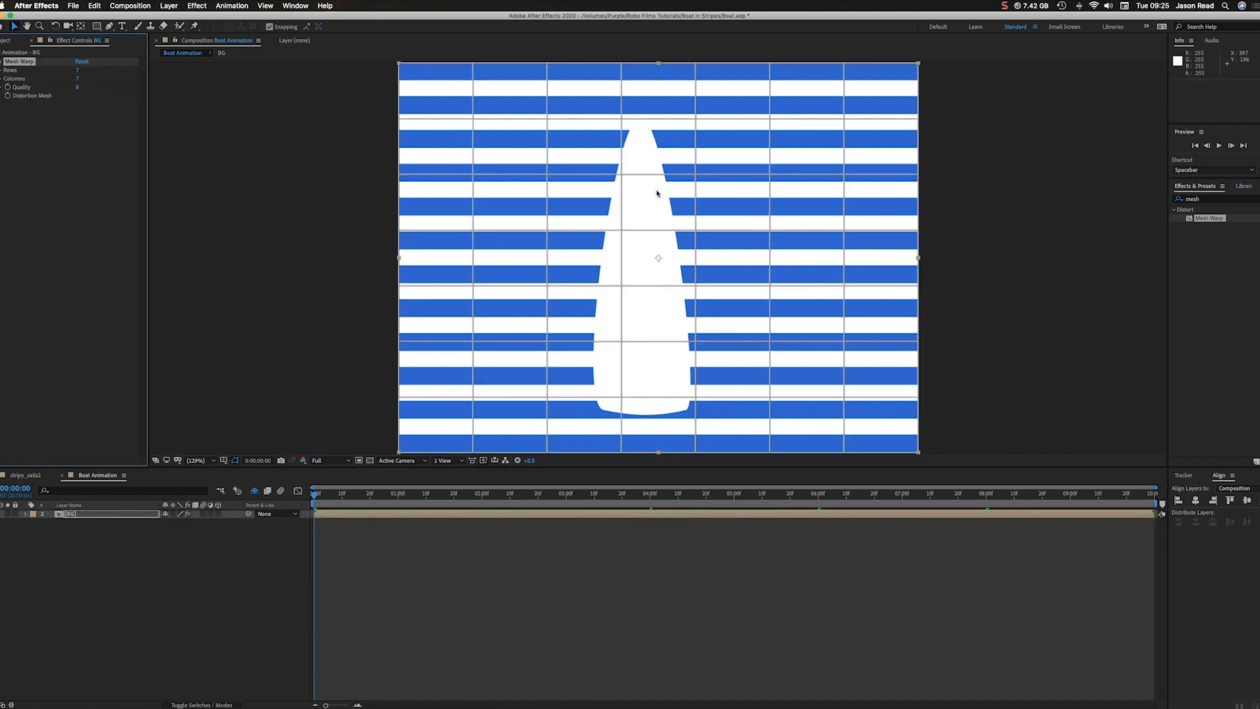
mouse_move(620, 176)
mouse_down()
mouse_move(621, 135)
mouse_move(618, 178)
mouse_up()
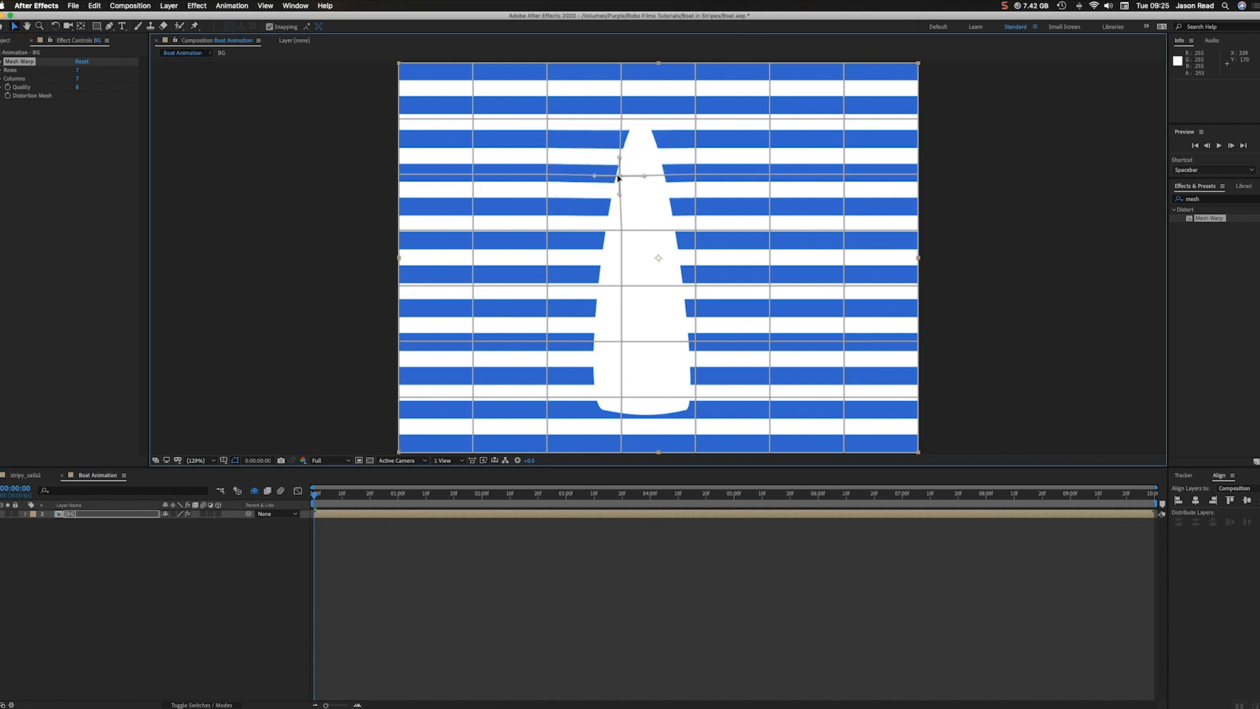
key(super+z)
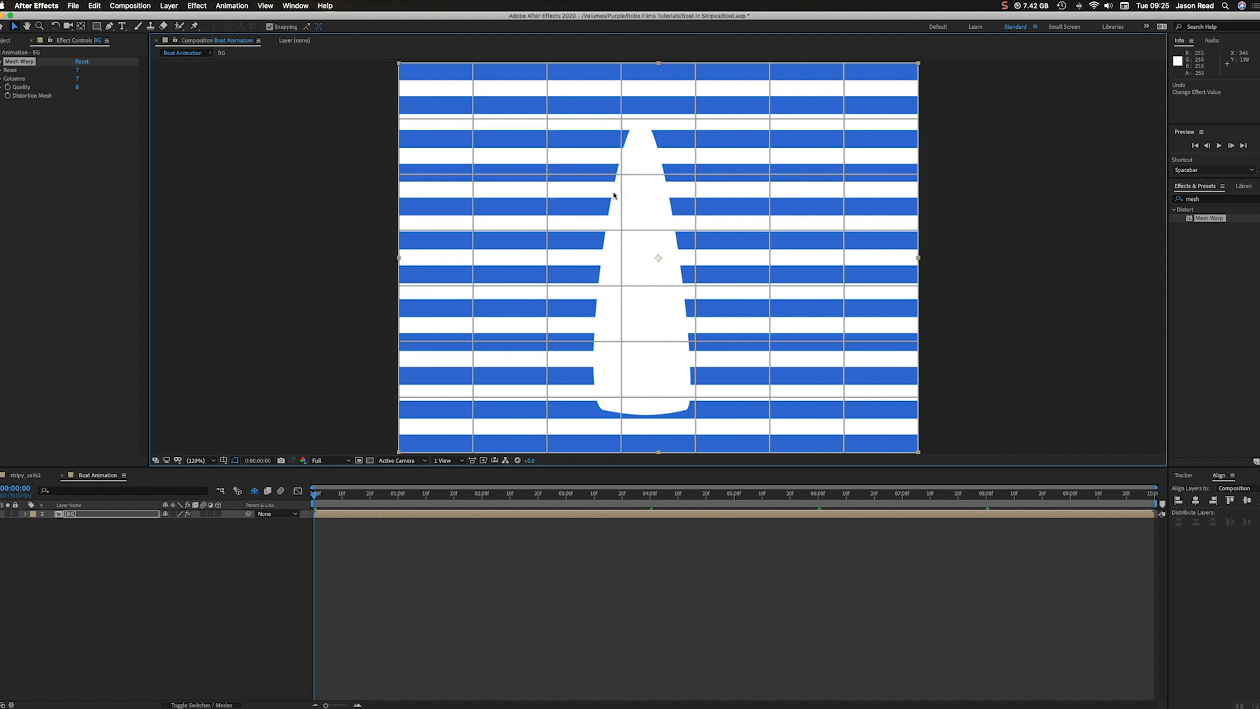
drag(620, 176, 624, 151)
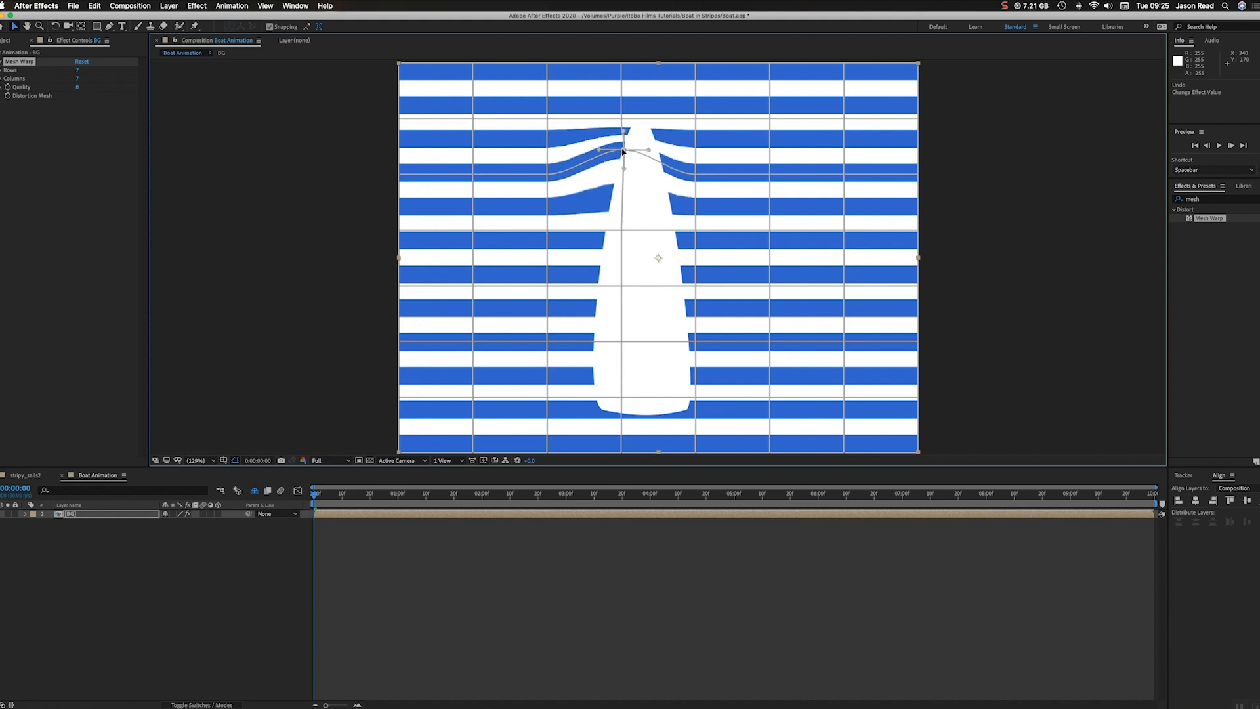
key(super+z)
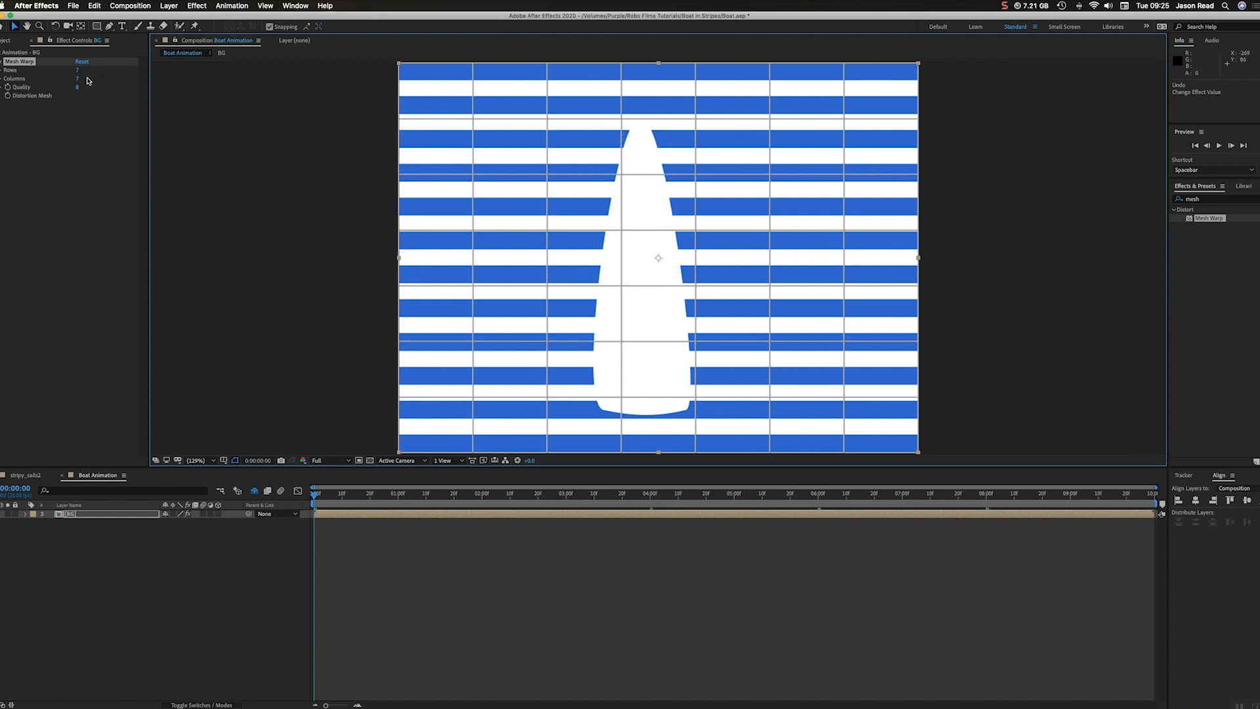
Turn the BG layer into a 3D layer.
click(11, 63)
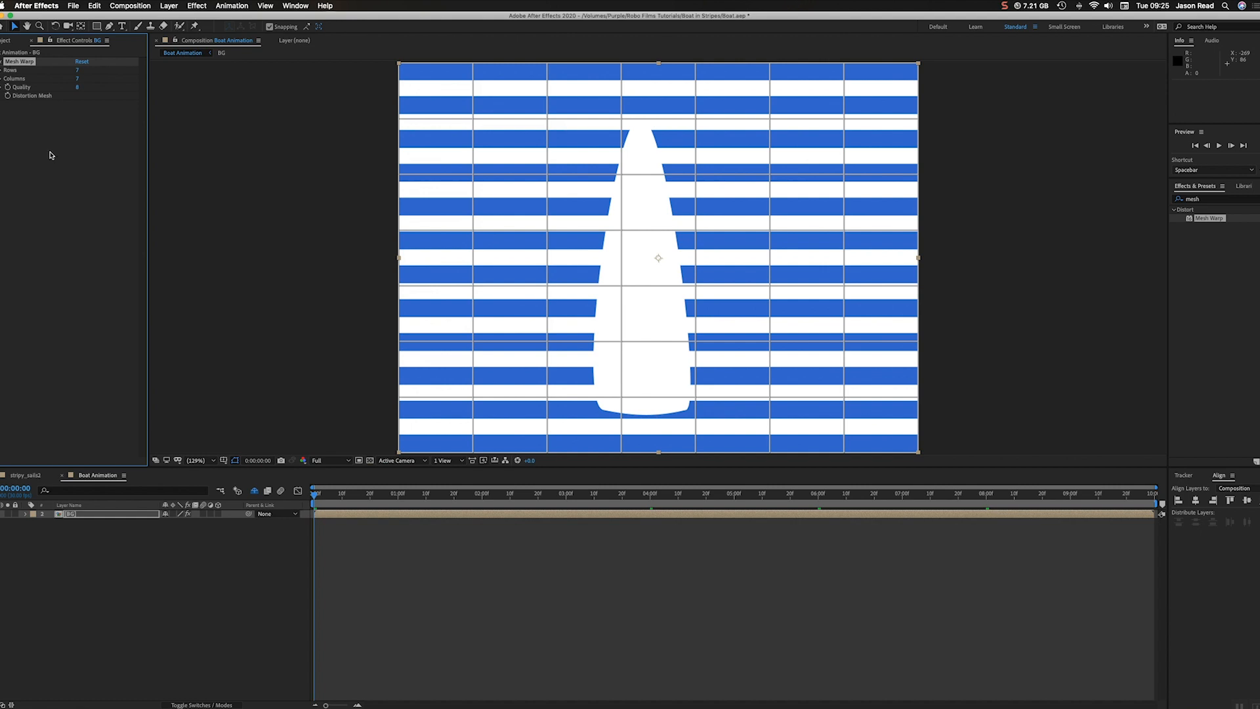
click(218, 514)
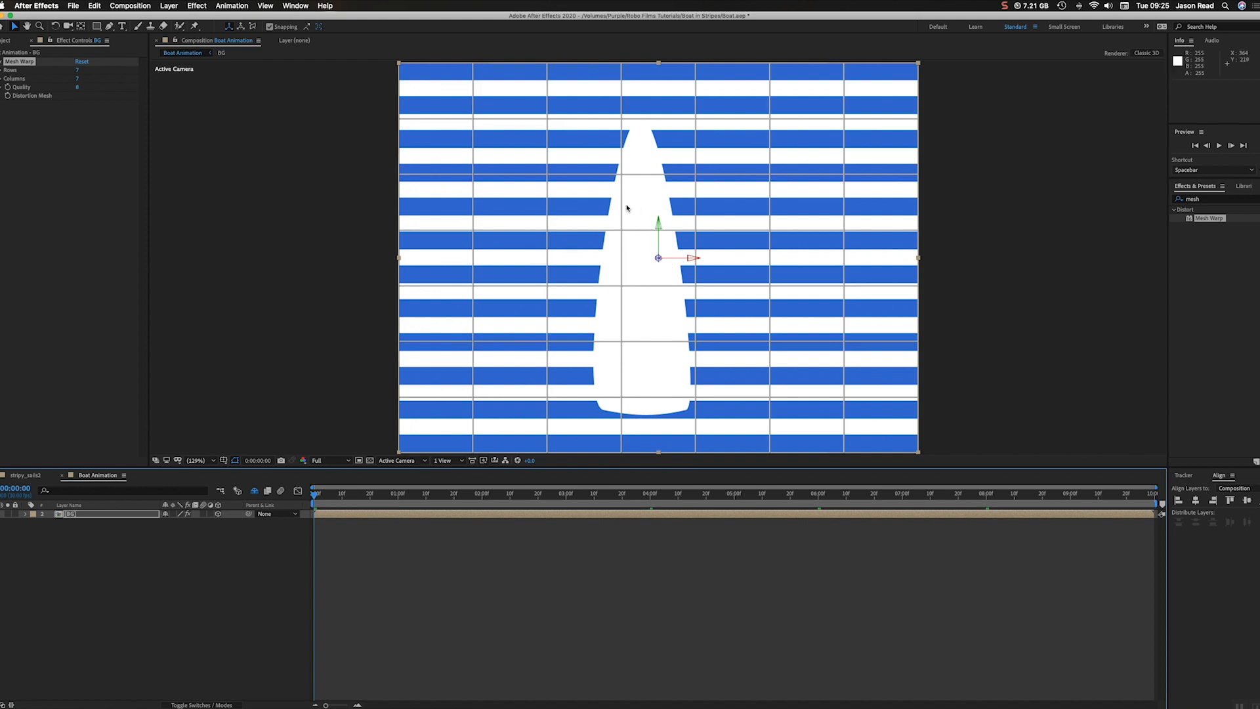
click(759, 571)
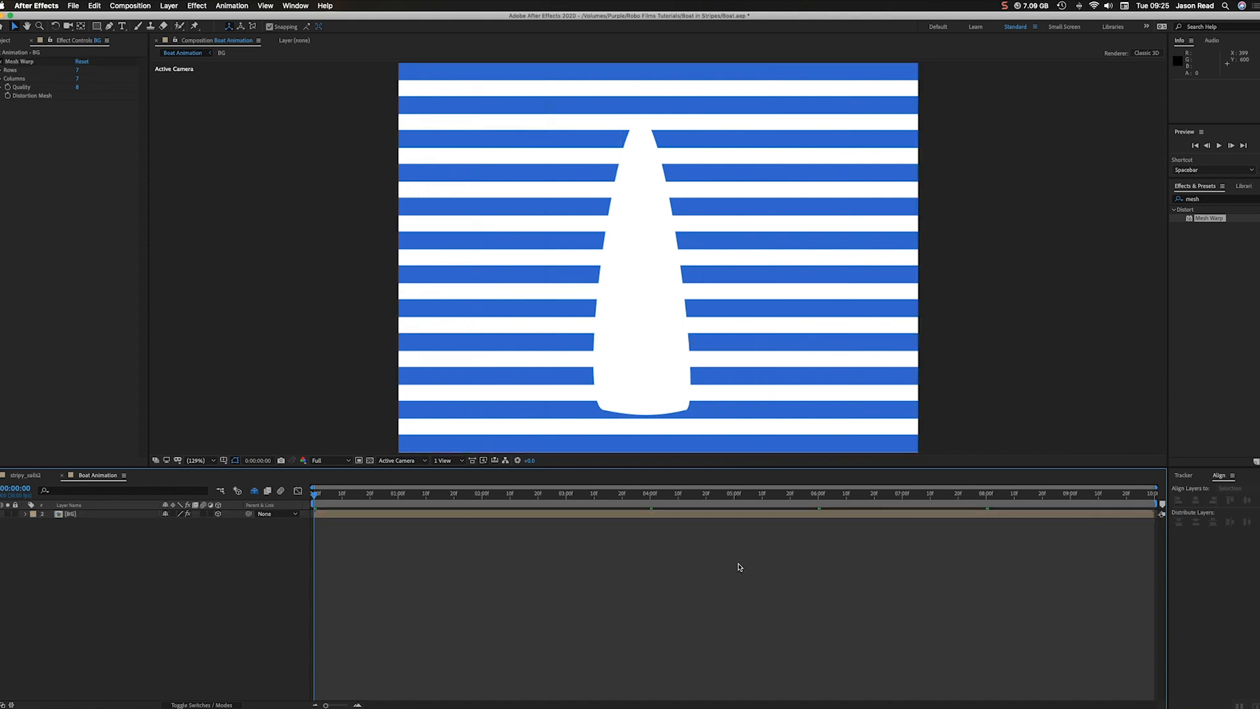
click(553, 516)
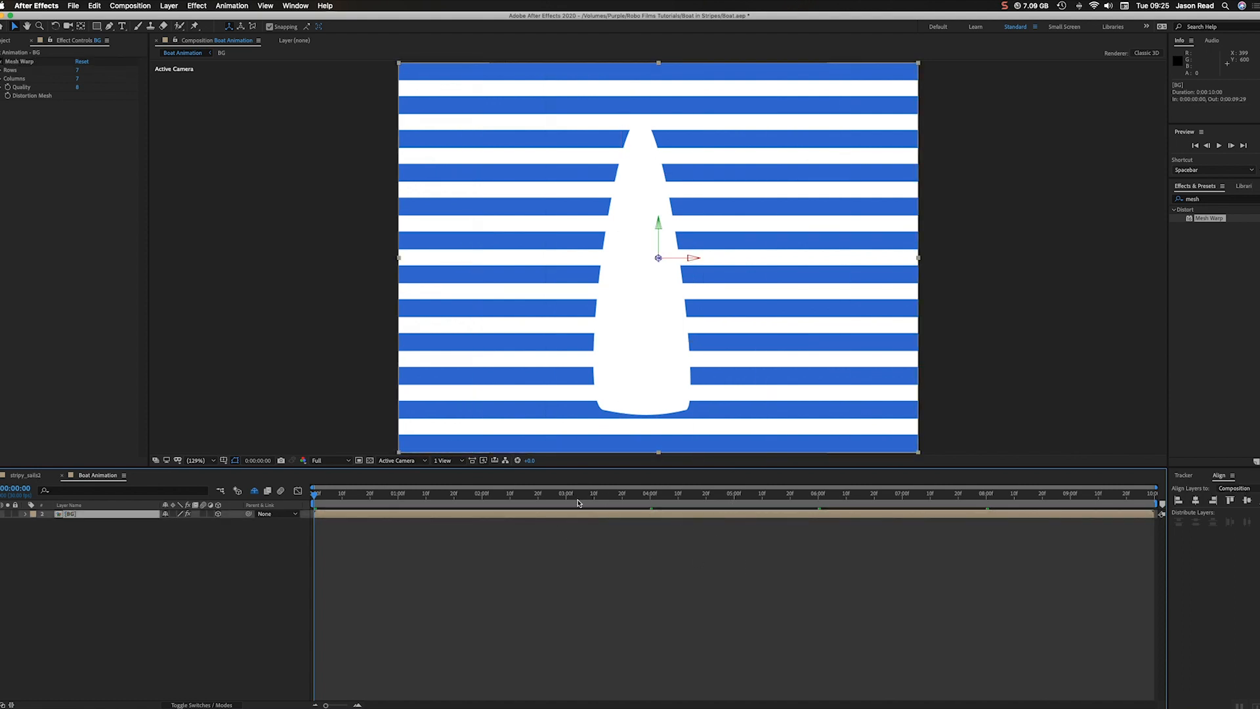
Reveal the hidden shy Boat layer and select it with the Pen tool active.
click(254, 492)
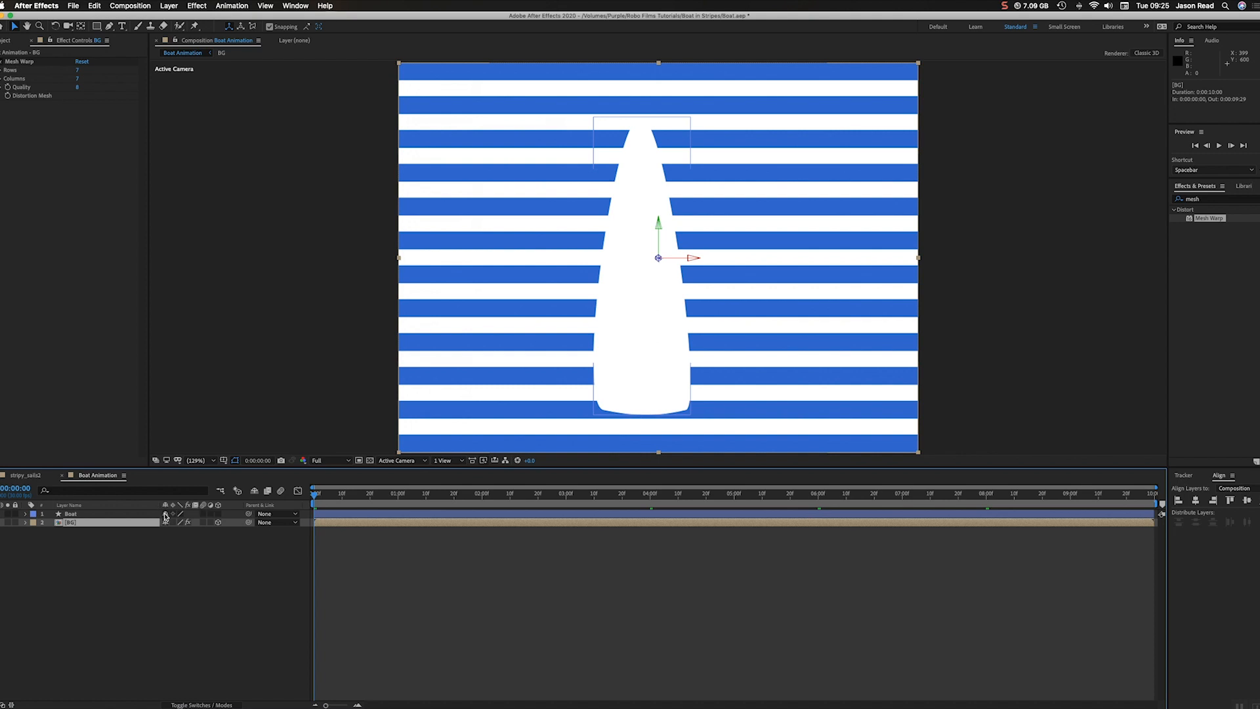
click(414, 514)
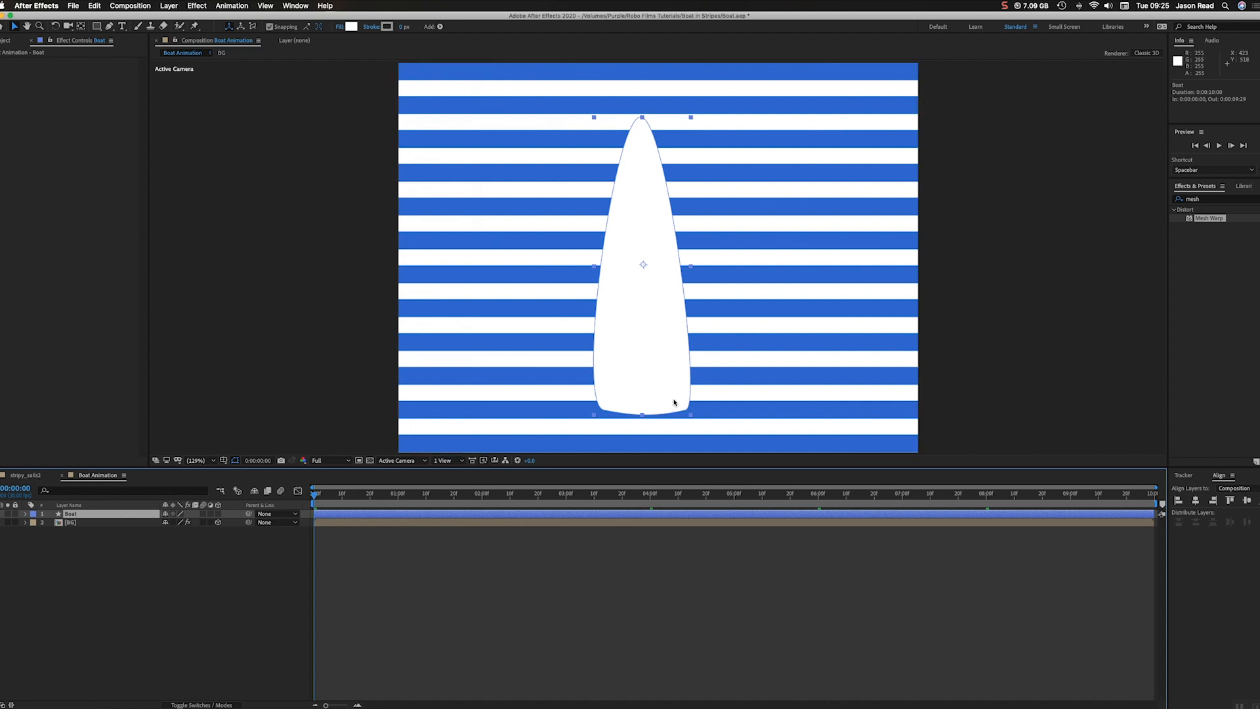
click(110, 27)
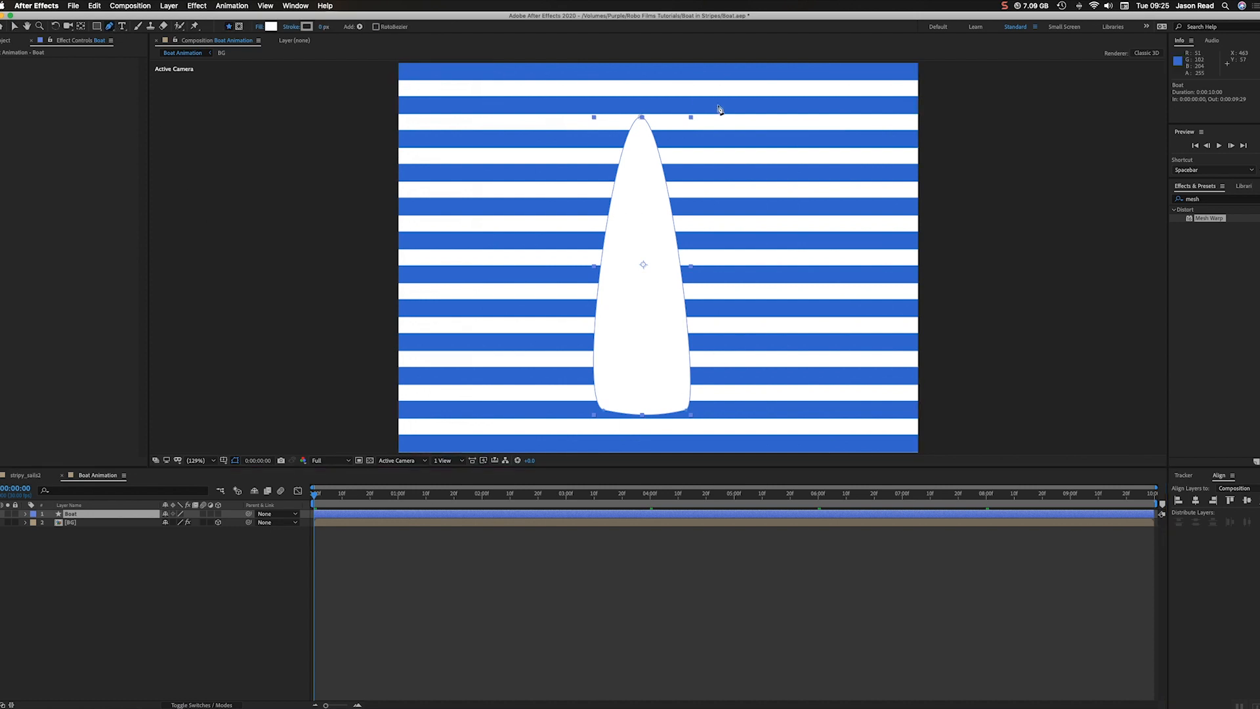
mouse_move(740, 124)
mouse_down()
mouse_move(737, 138)
mouse_move(776, 158)
mouse_move(751, 192)
mouse_up()
click(743, 155)
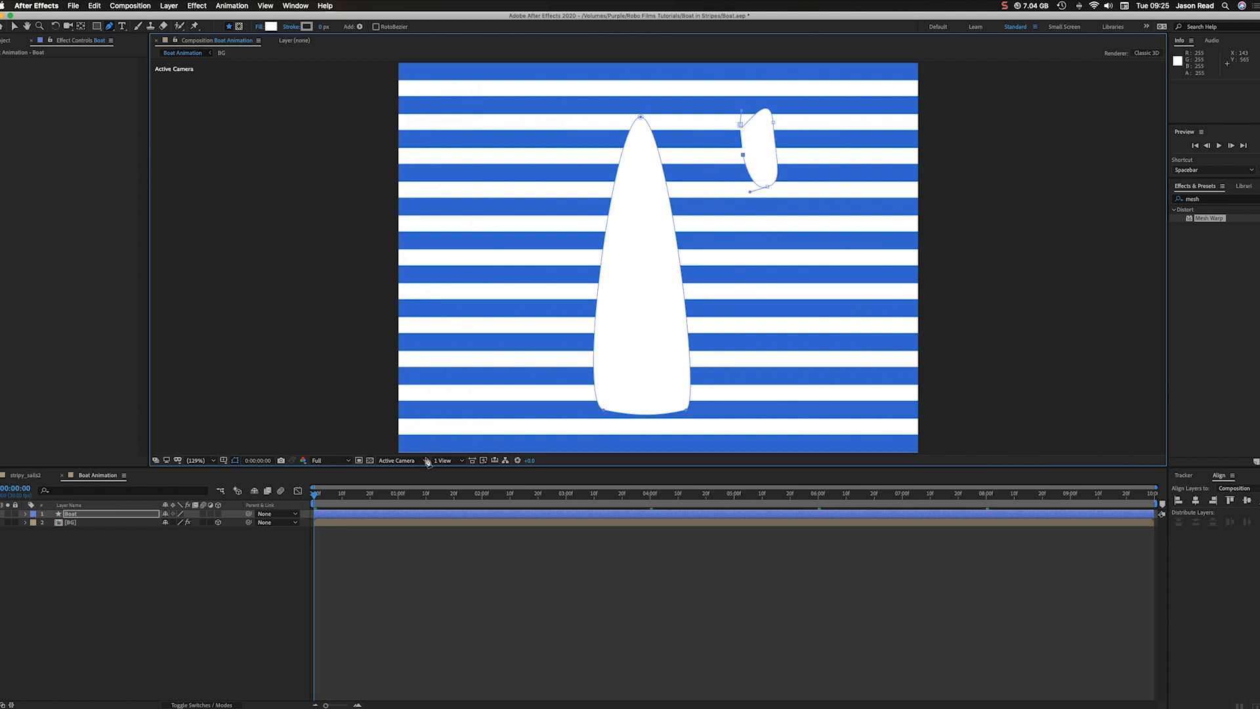
key(super+z)
key(super+z)
key(super+z)
key(super+z)
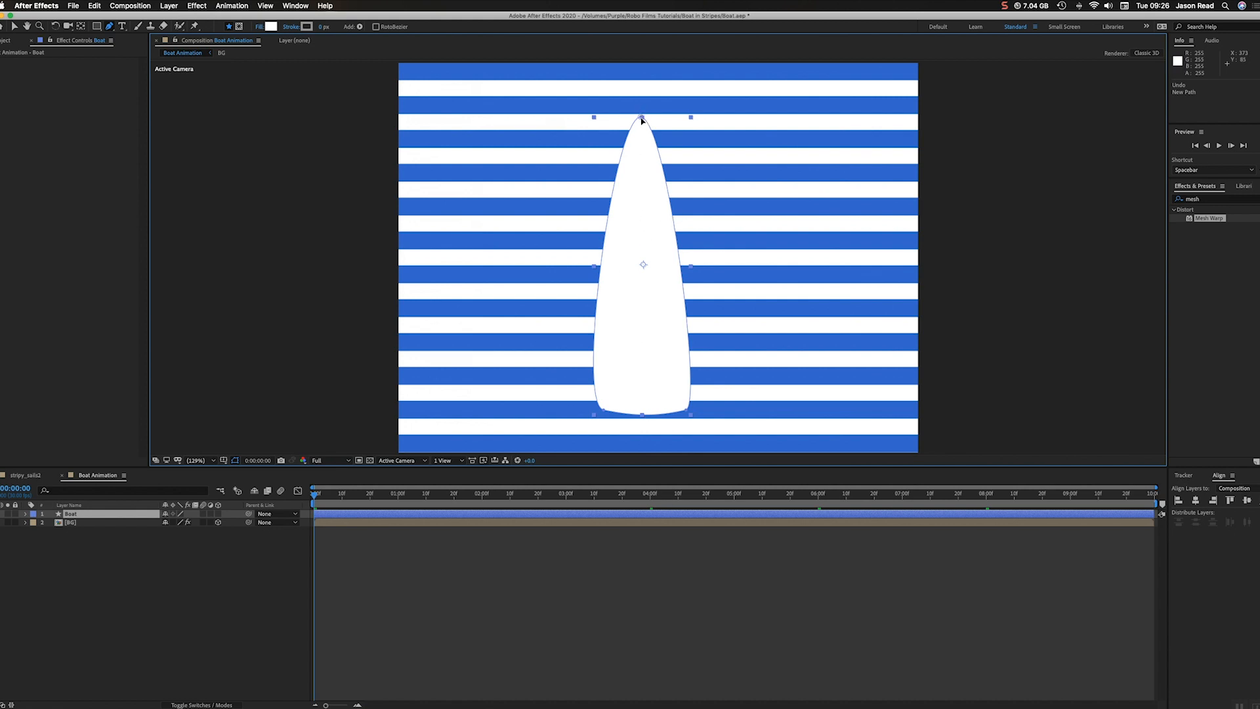
Fine-tune the vertex at the Boat outline's tip, check its two bottom corner vertices, and reselect the Boat layer.
drag(642, 120, 668, 120)
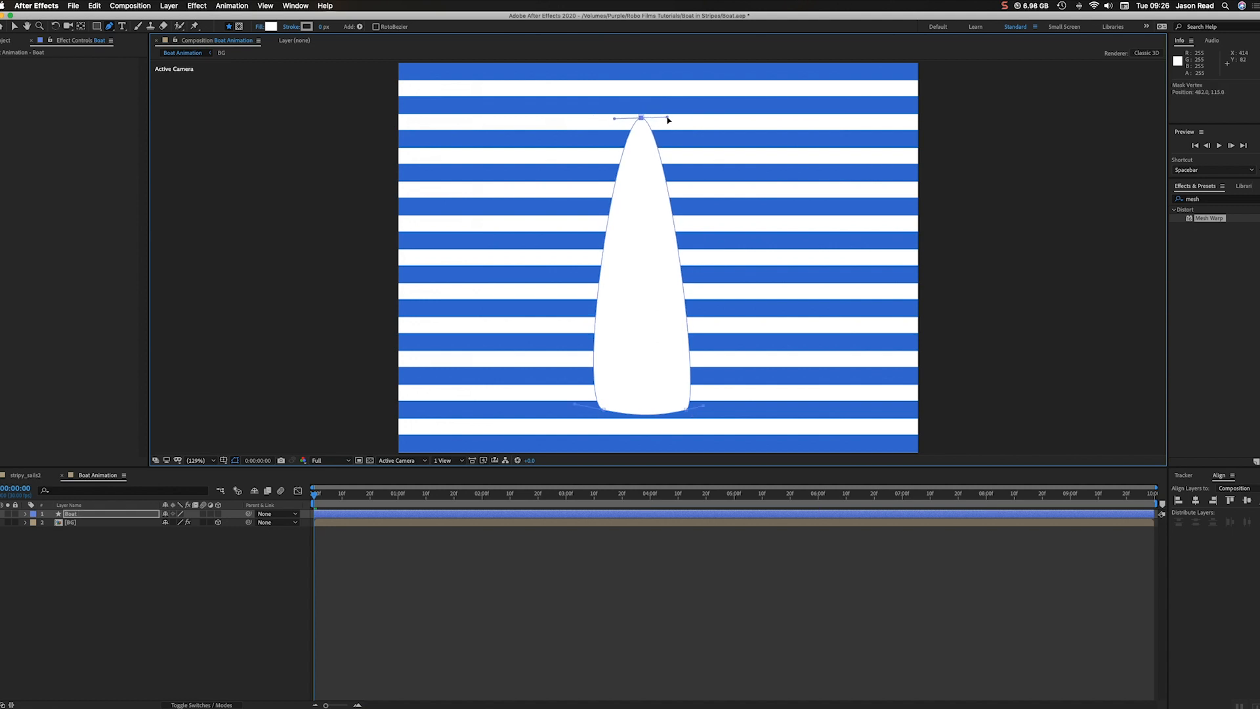
click(686, 410)
click(604, 411)
click(524, 543)
click(500, 516)
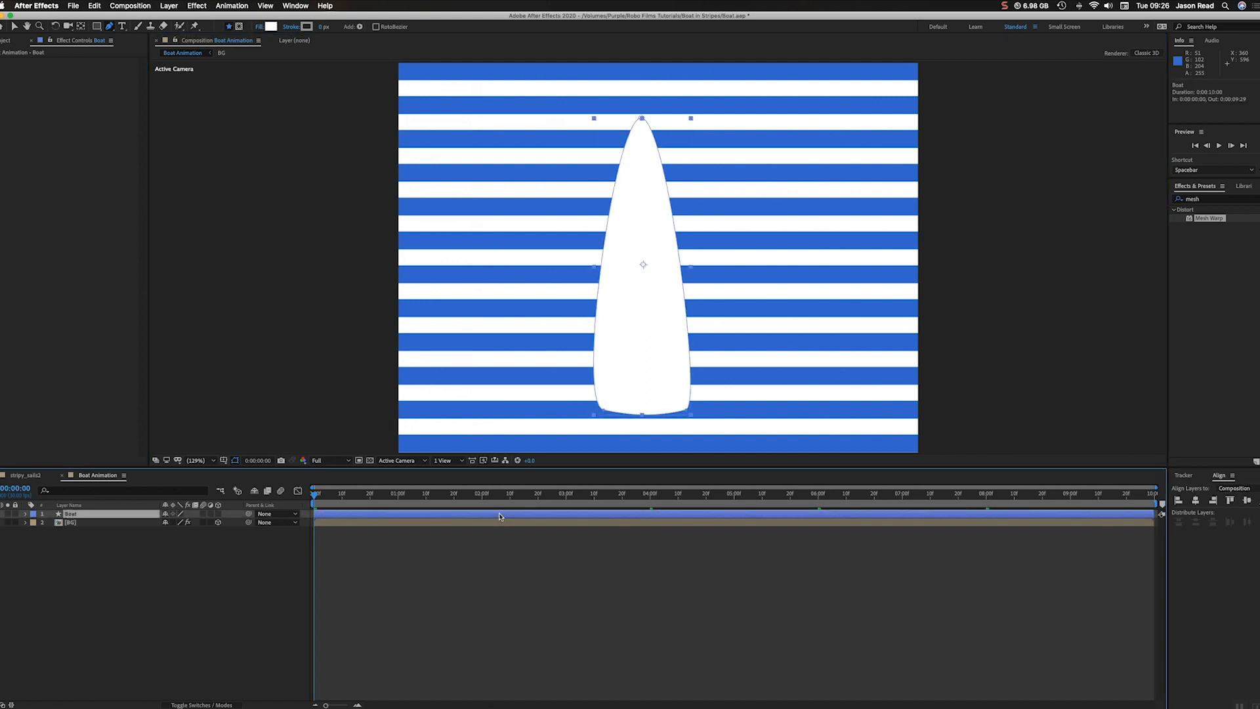
Duplicate Shape 1 within the Boat layer's contents.
click(26, 516)
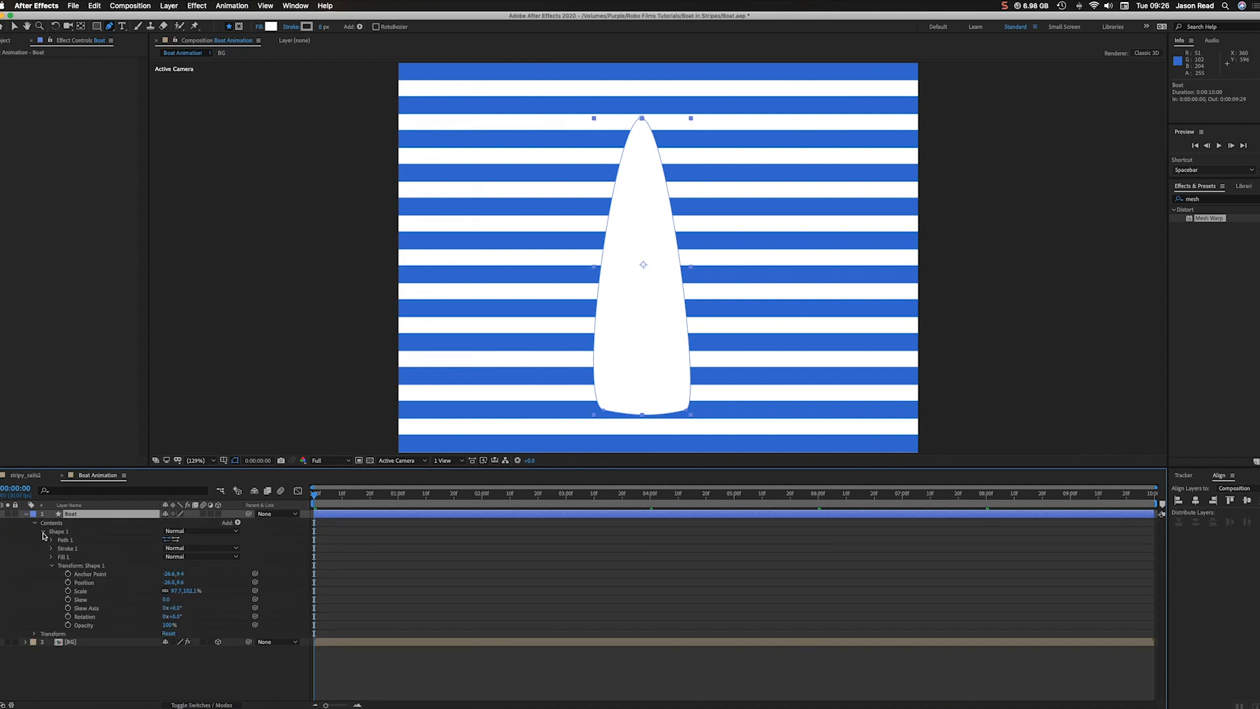
click(44, 531)
click(58, 533)
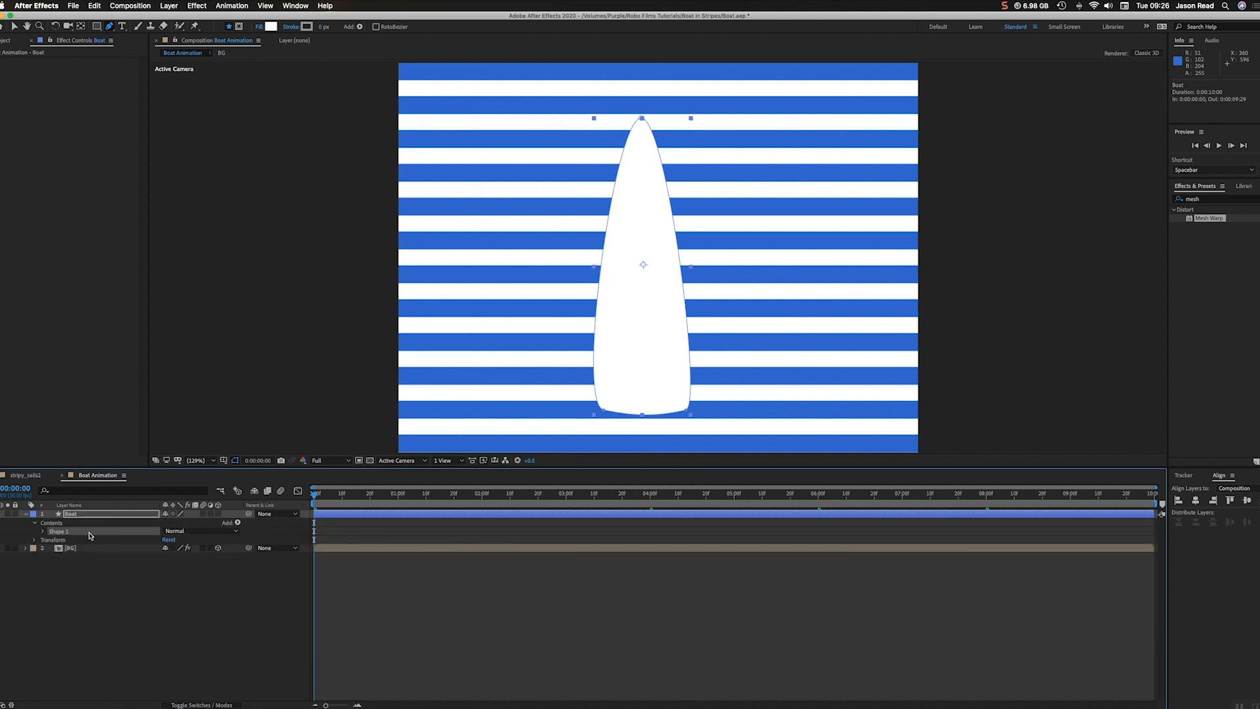
key(super+d)
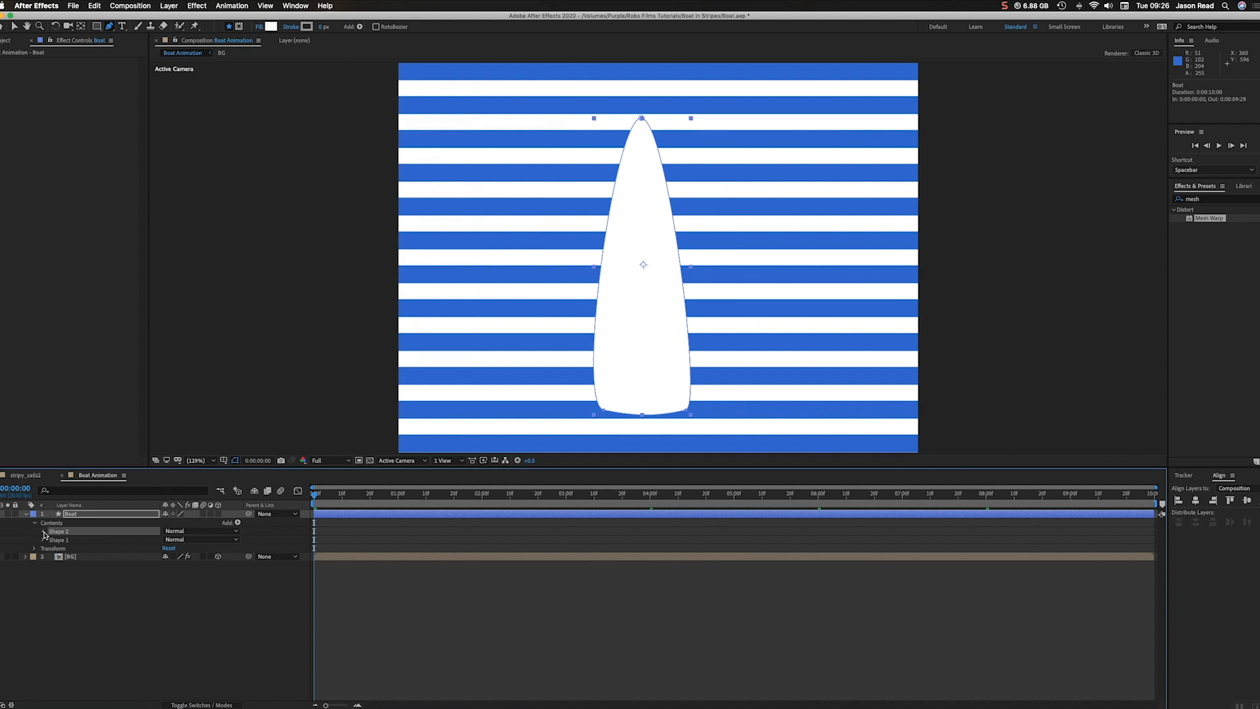
Change Shape 2's fill color to the blue sampled from the background stripes.
click(43, 532)
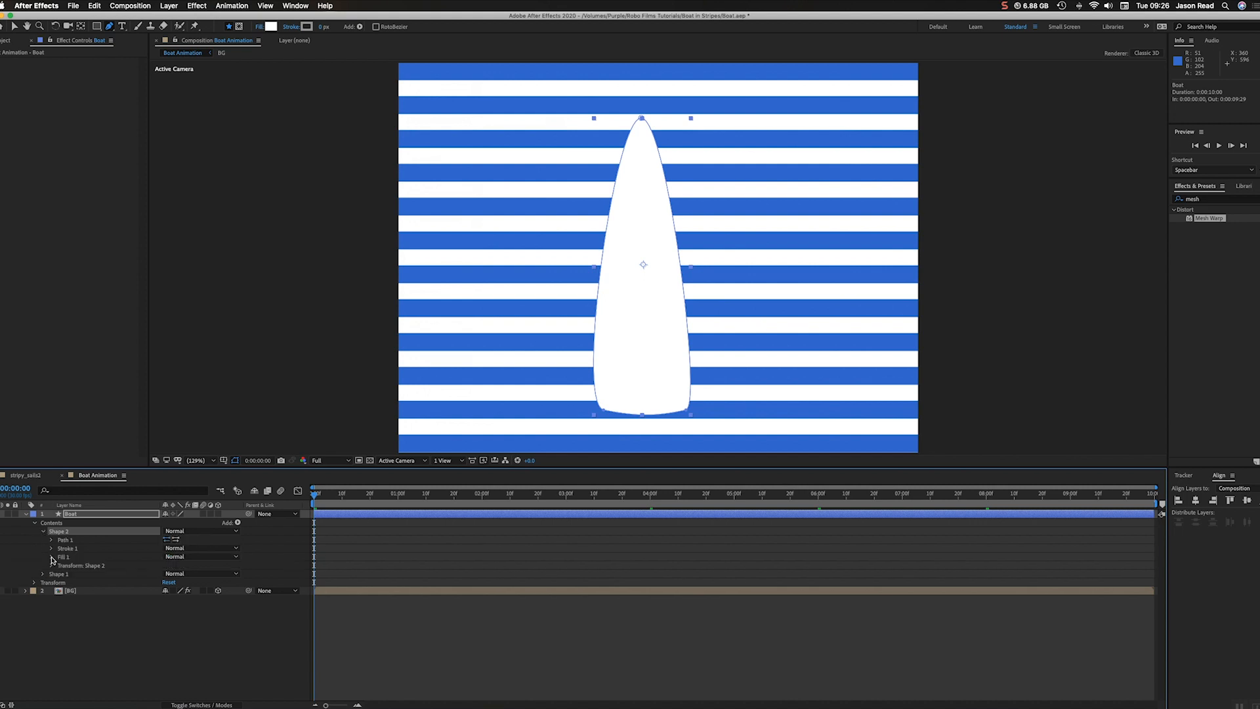
click(51, 556)
click(185, 586)
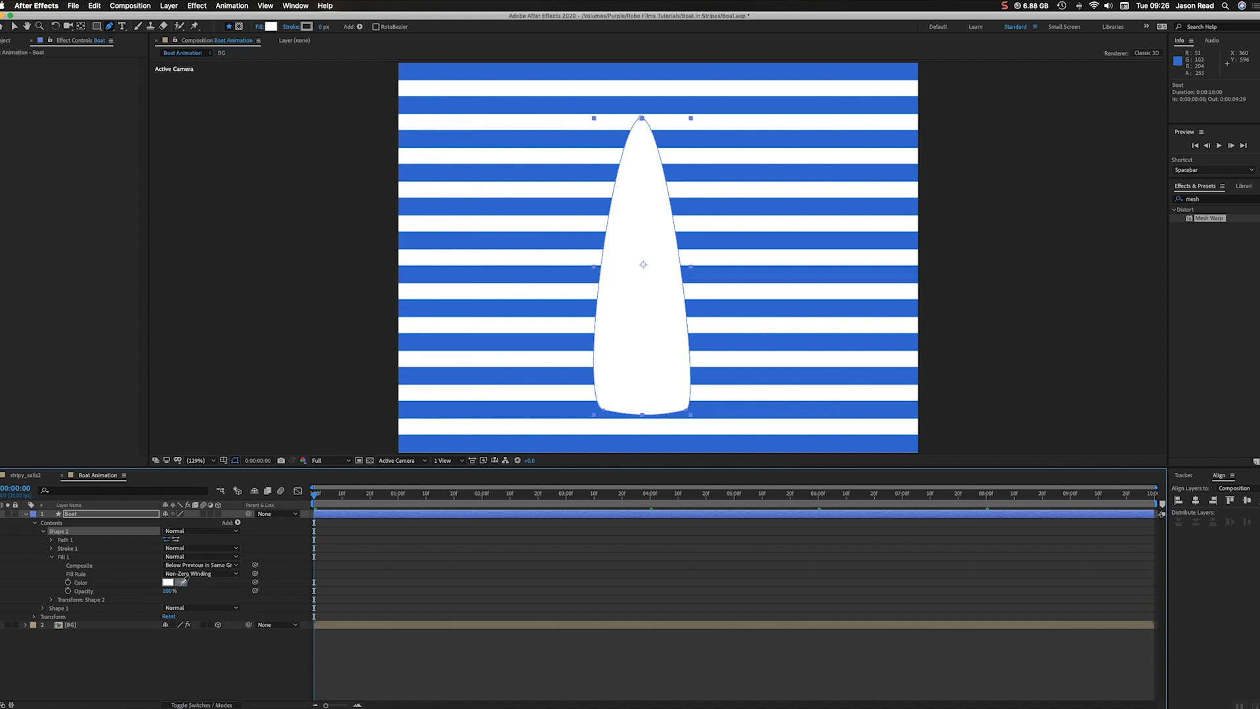
click(471, 314)
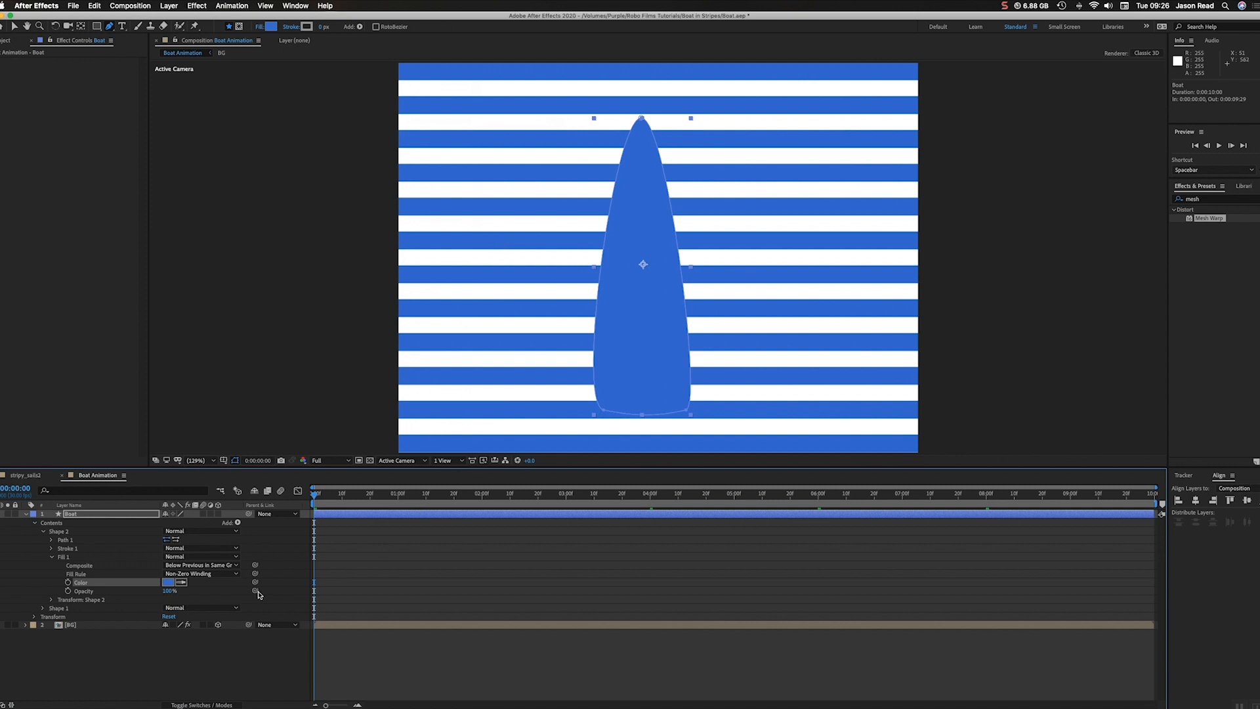
Scale Shape 2 down to about 82.7, 86.4% and reposition its bottom corner vertices to even out the white border.
click(52, 600)
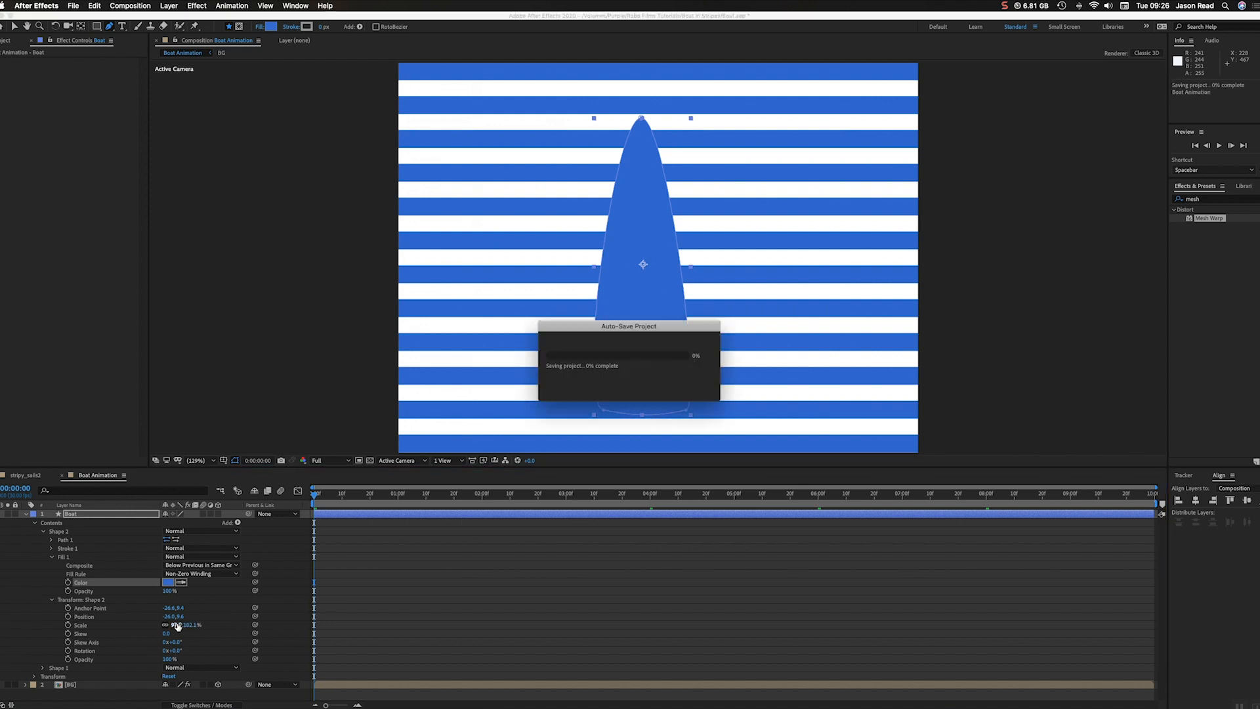
drag(178, 625, 165, 626)
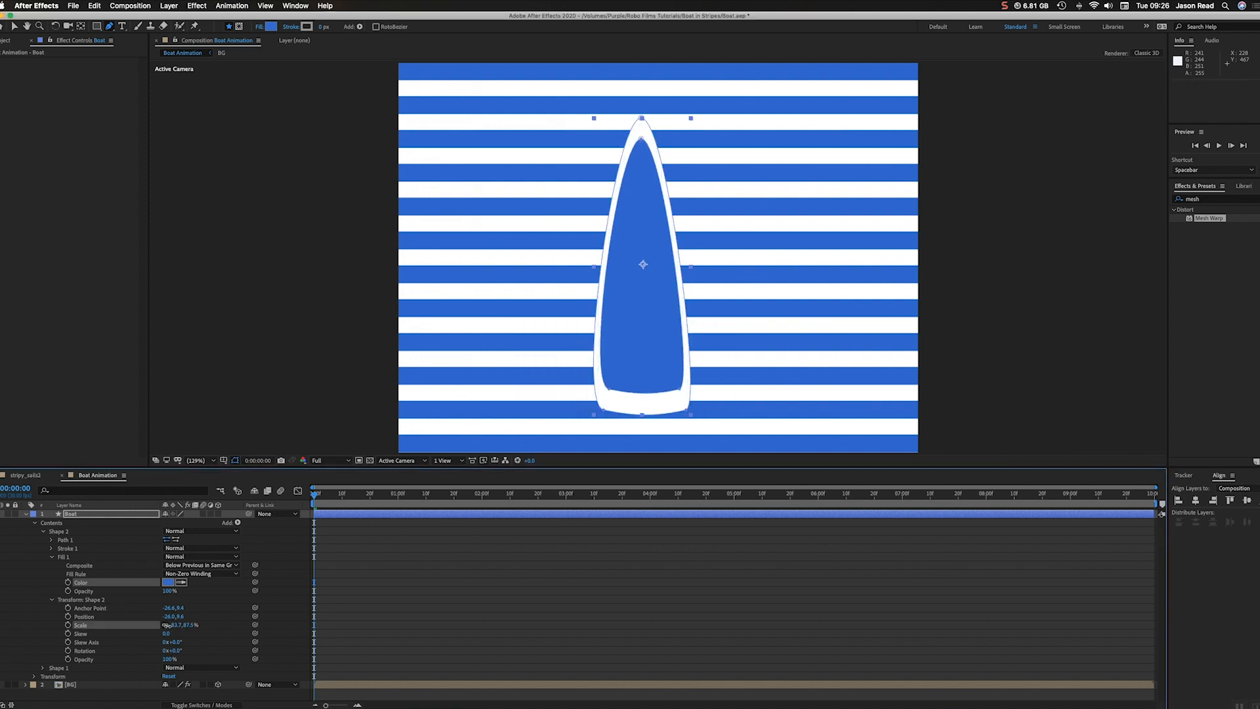
click(455, 559)
click(458, 516)
drag(609, 387, 612, 390)
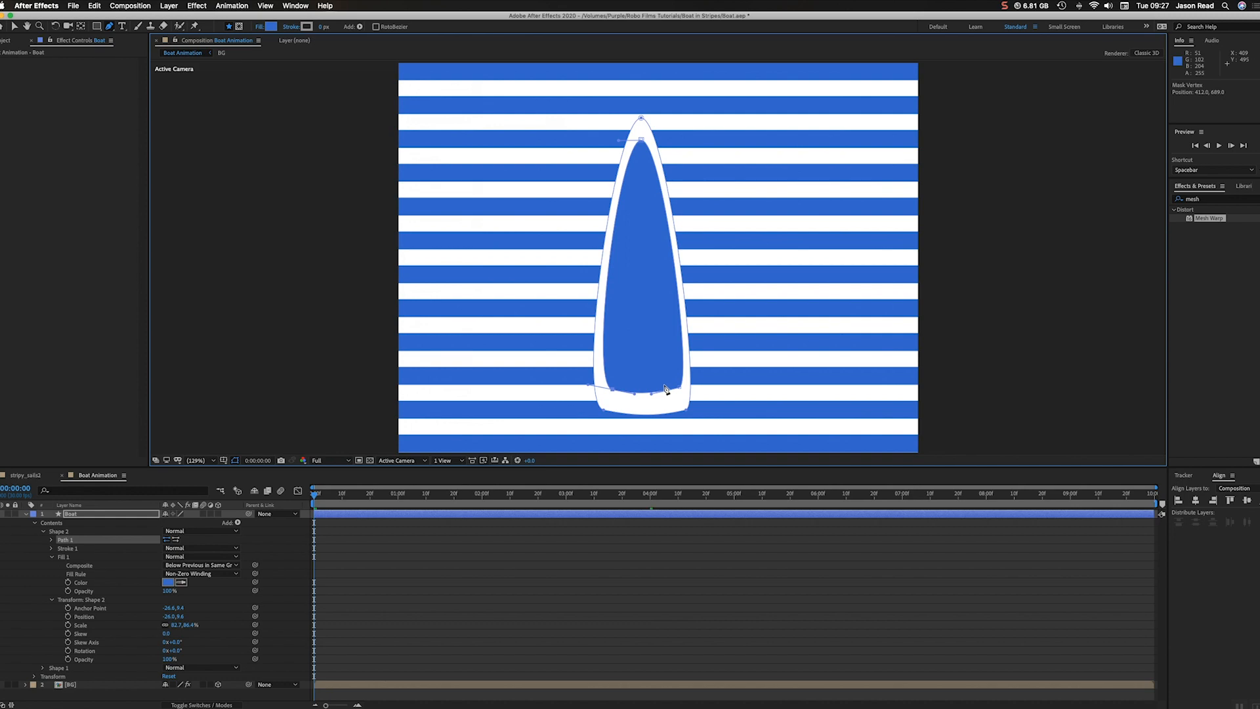
click(607, 526)
click(592, 514)
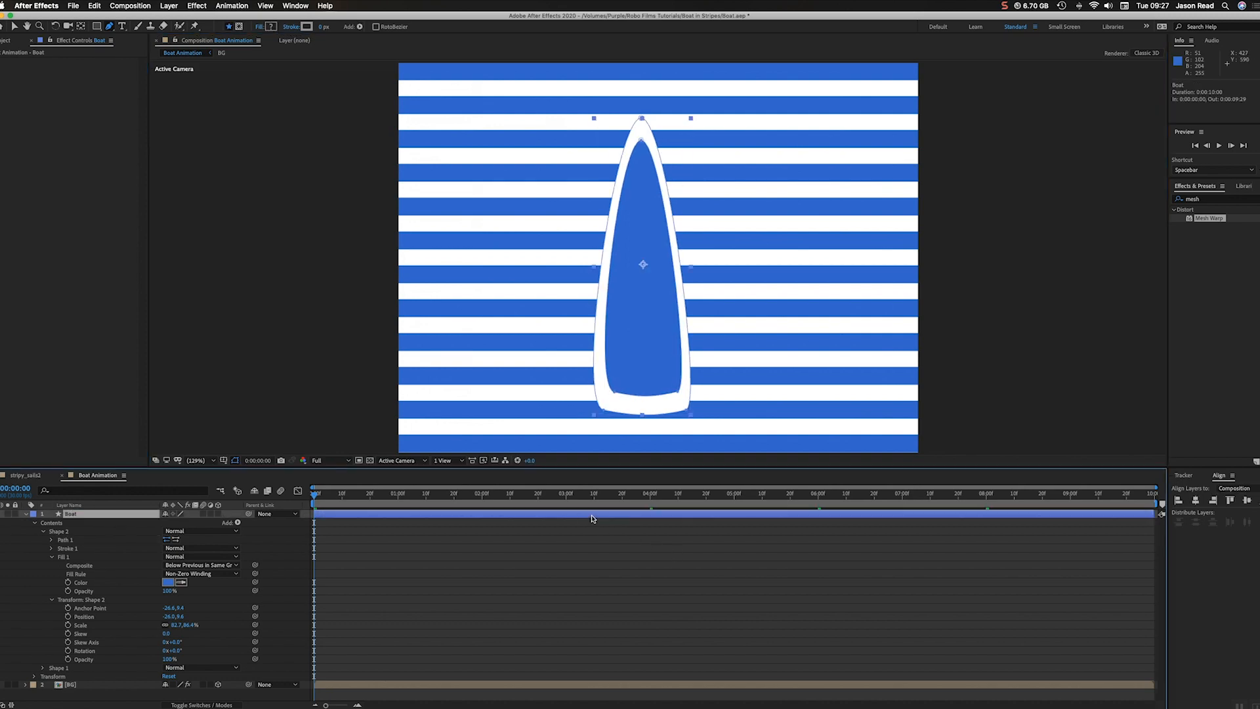
Duplicate the white Shape 1 again and place the copy above Shape 2 in the Boat layer's contents.
click(75, 601)
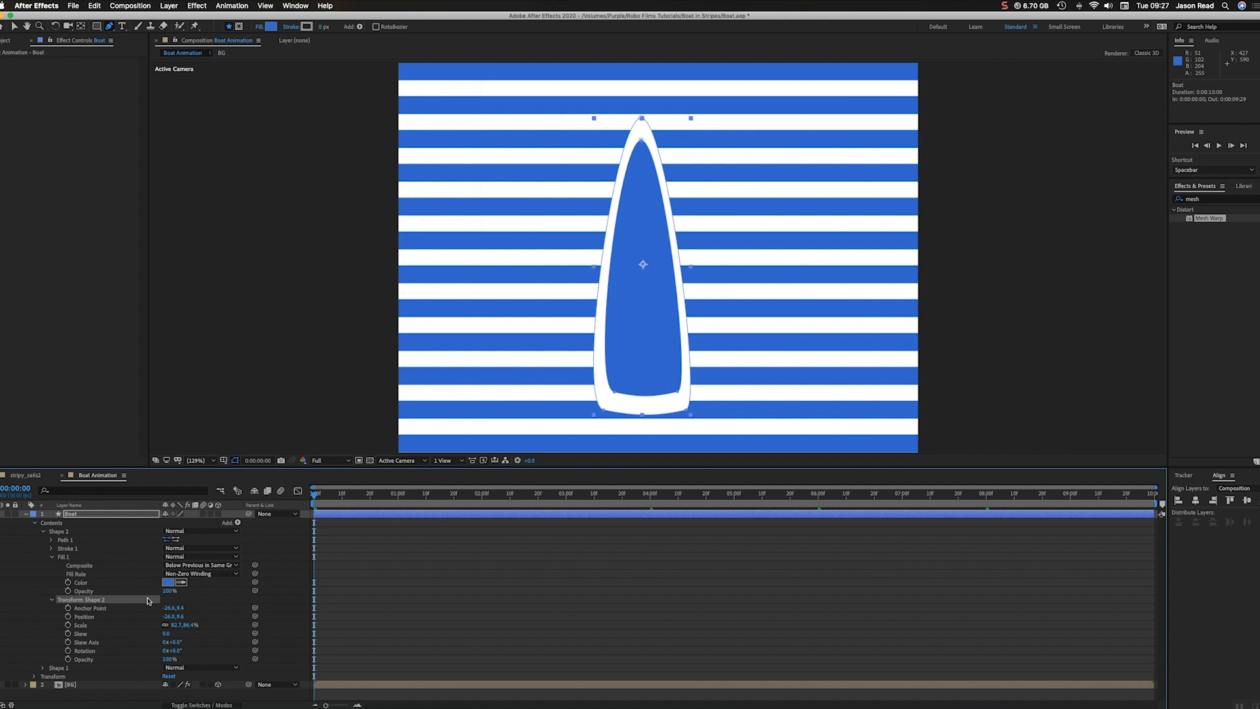
click(43, 532)
click(59, 540)
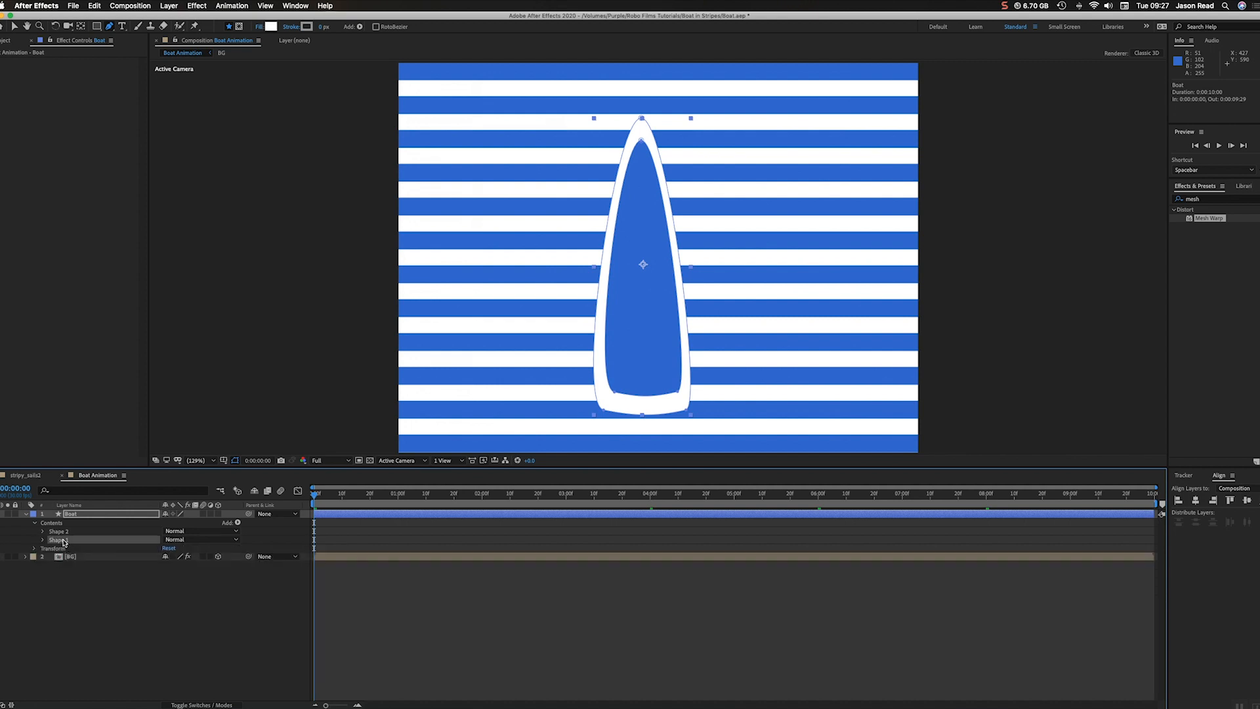
key(super+d)
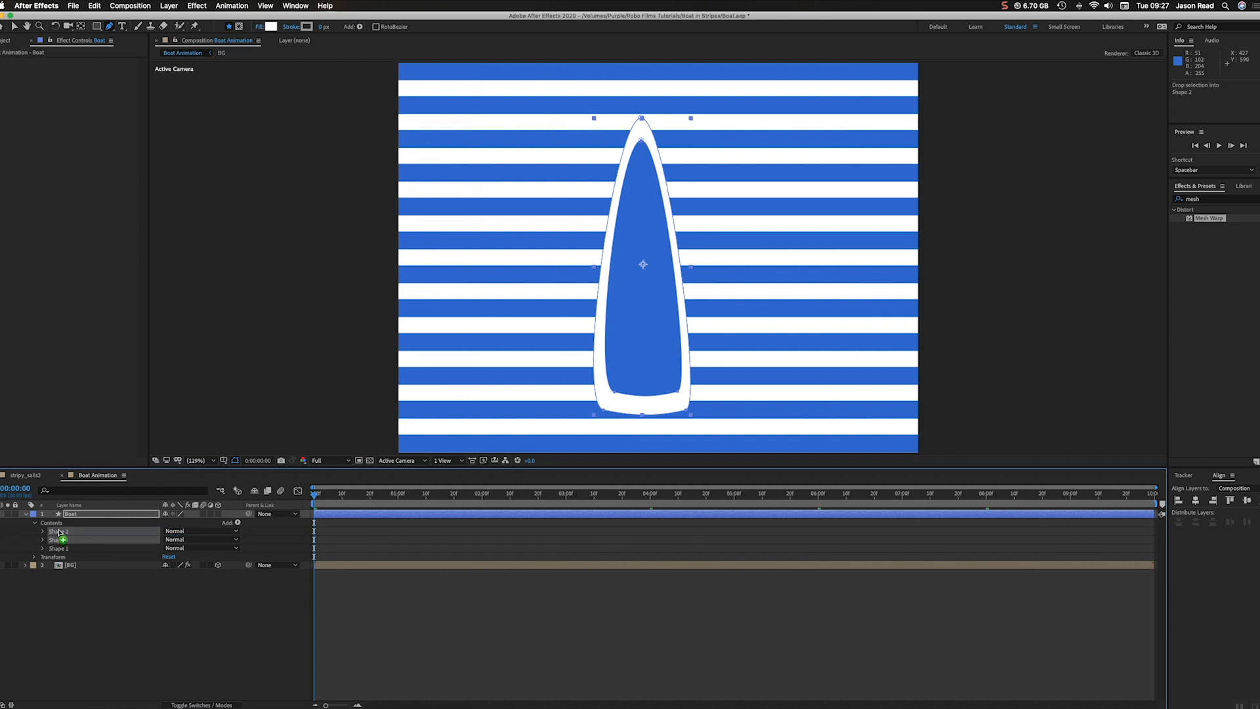
drag(59, 539, 44, 534)
Scale Shape 3 down to about 63.7, 66.6% and lower its bottom corner vertices to leave a narrow blue border.
click(44, 532)
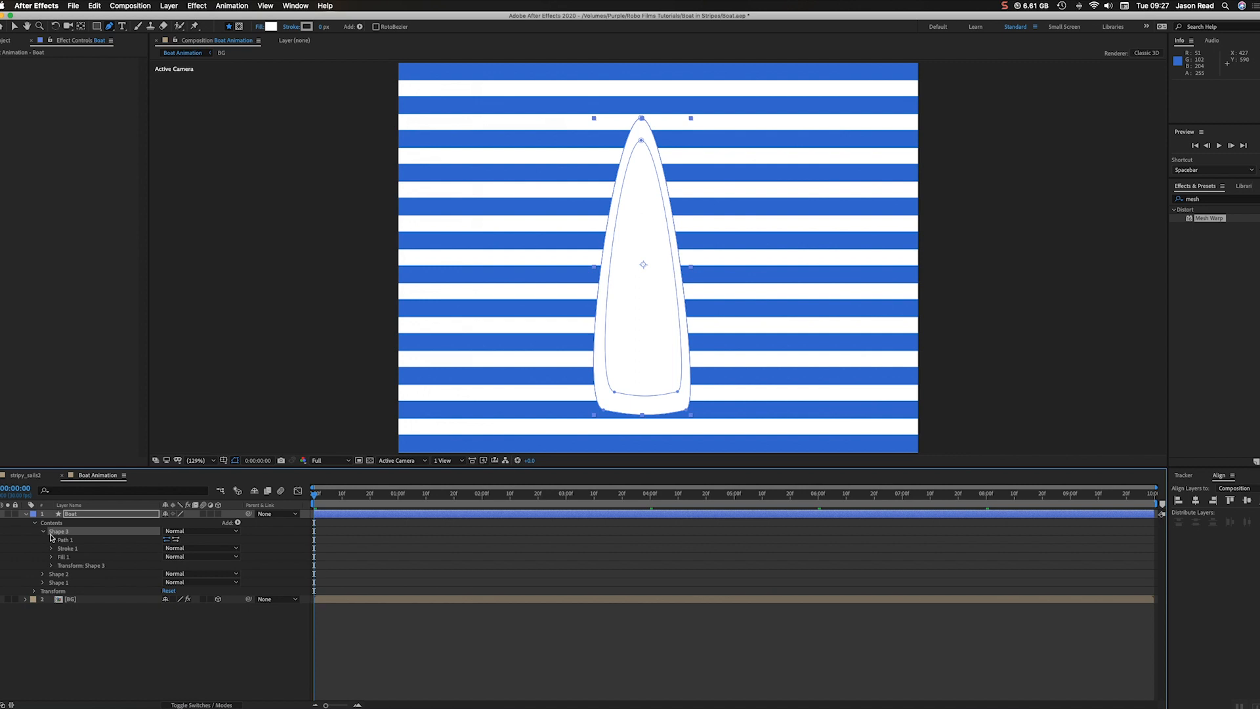
click(51, 566)
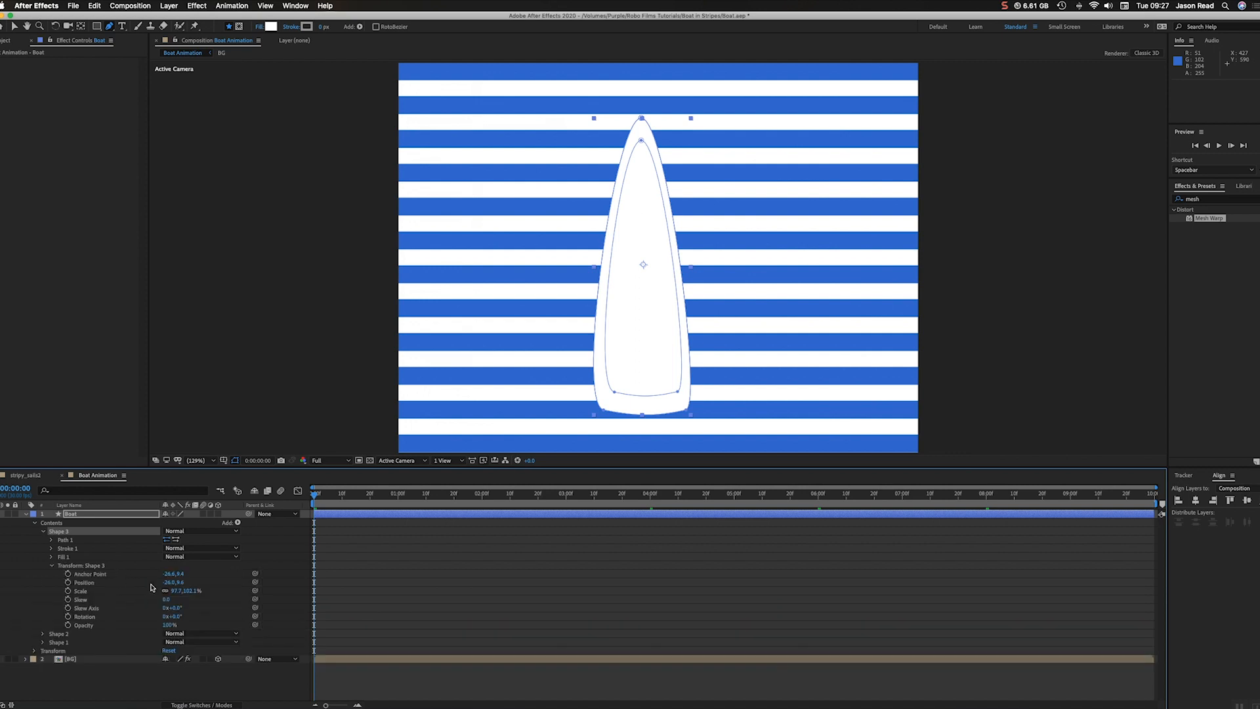
drag(178, 591, 165, 594)
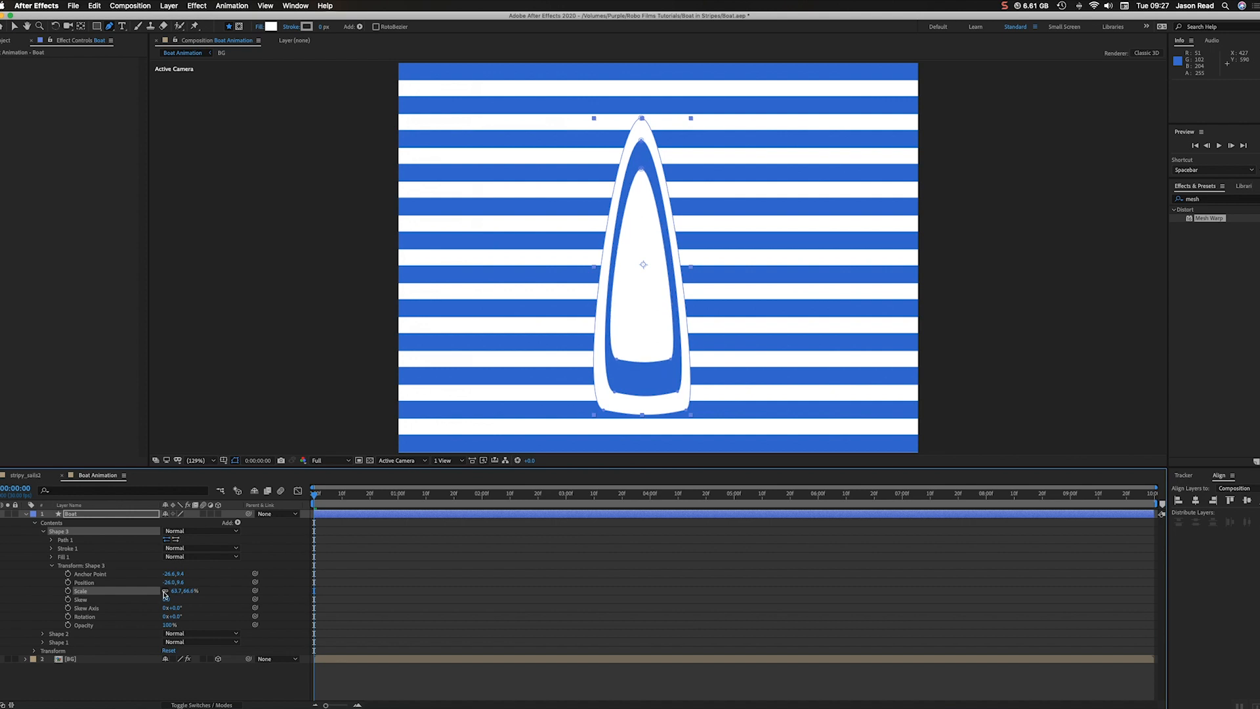
drag(617, 359, 672, 379)
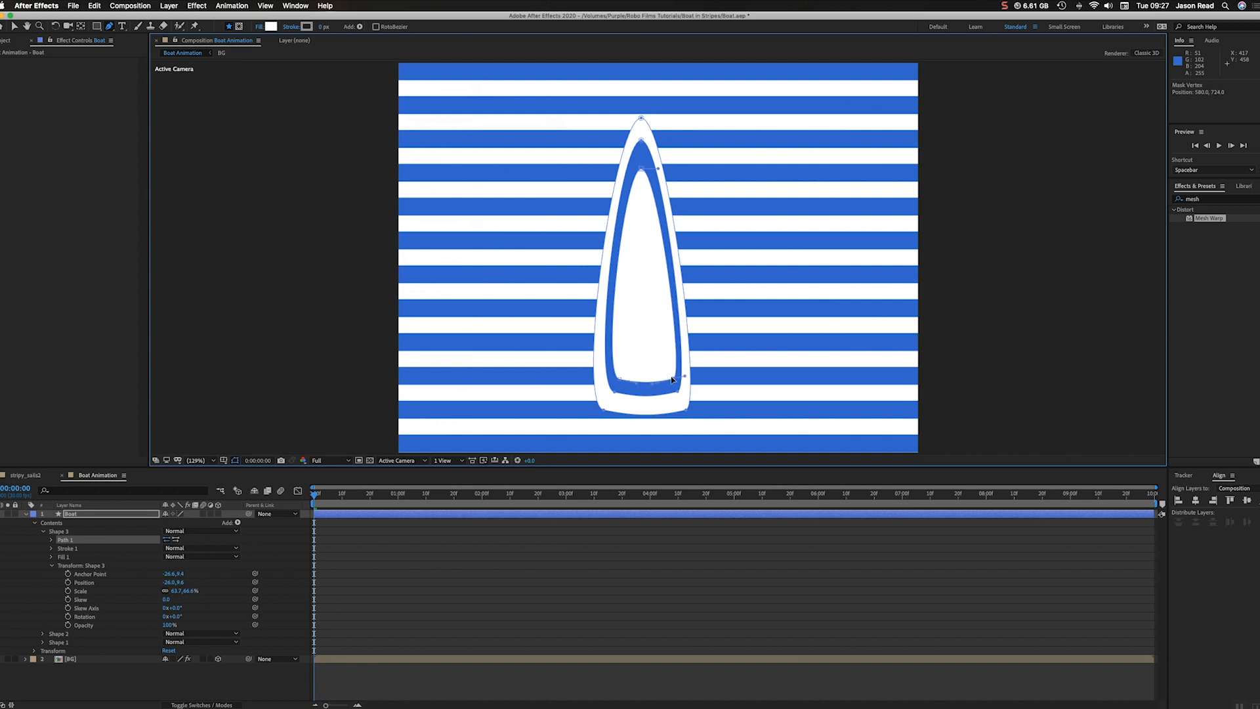
drag(671, 380, 670, 380)
Draw a narrow upright rectangle, about 36 by 84 px, across the boat's stern inside the Boat layer.
click(97, 26)
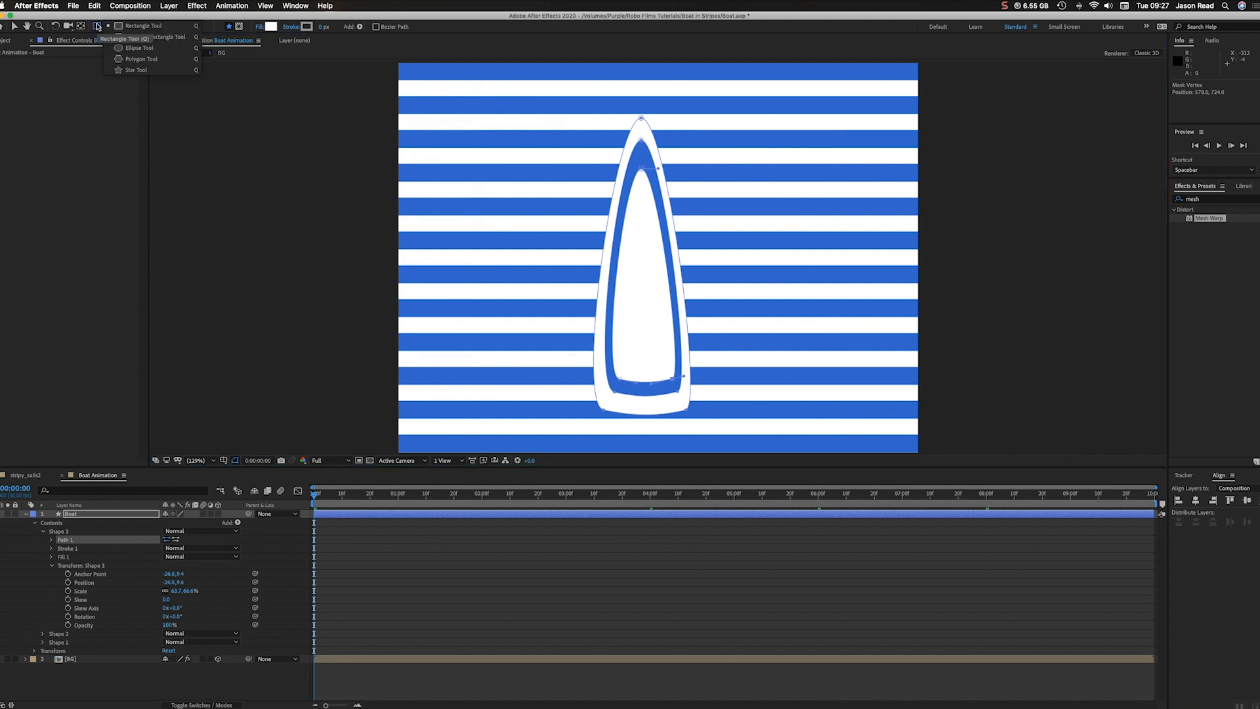
click(120, 27)
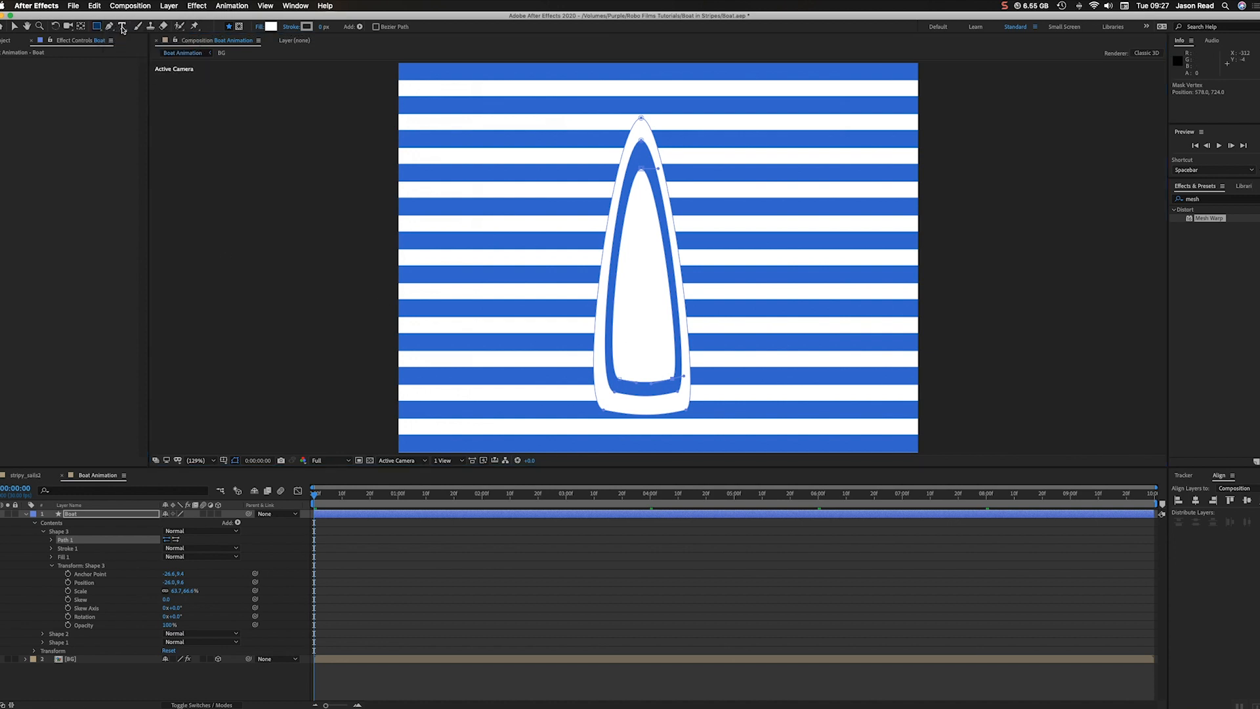
drag(632, 360, 657, 414)
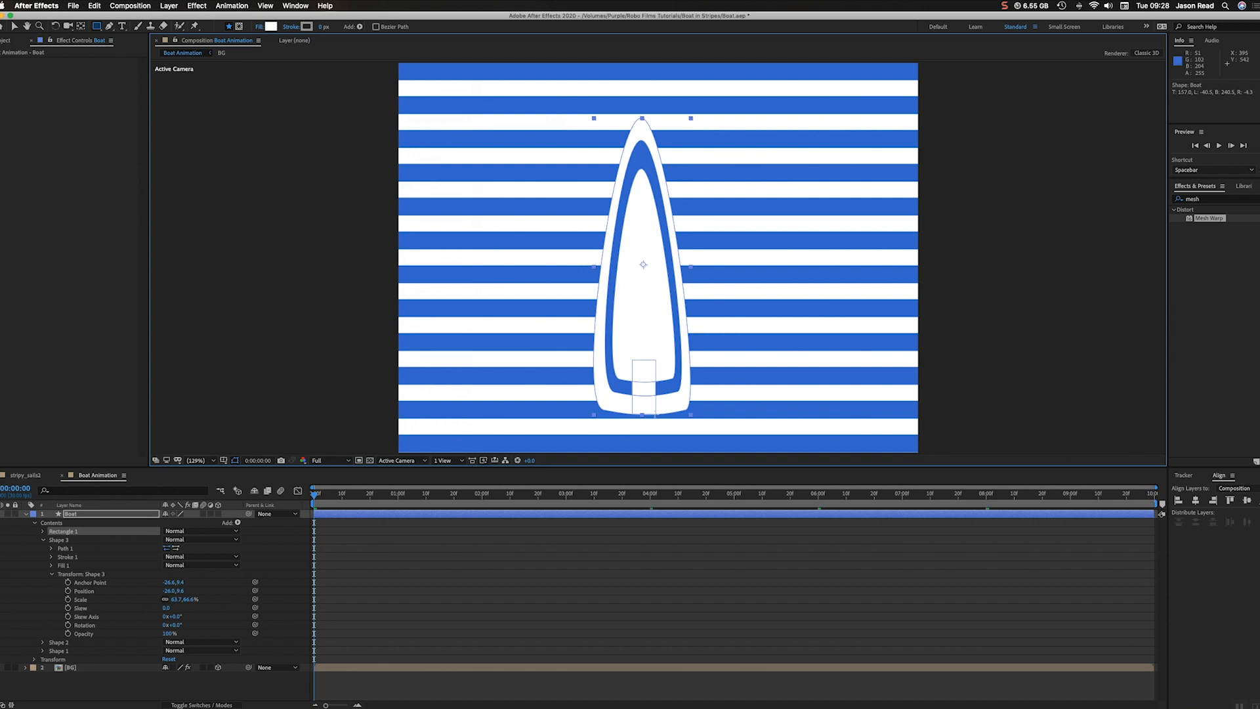
Give the stern rectangle a bright red stroke 11 px wide.
click(307, 27)
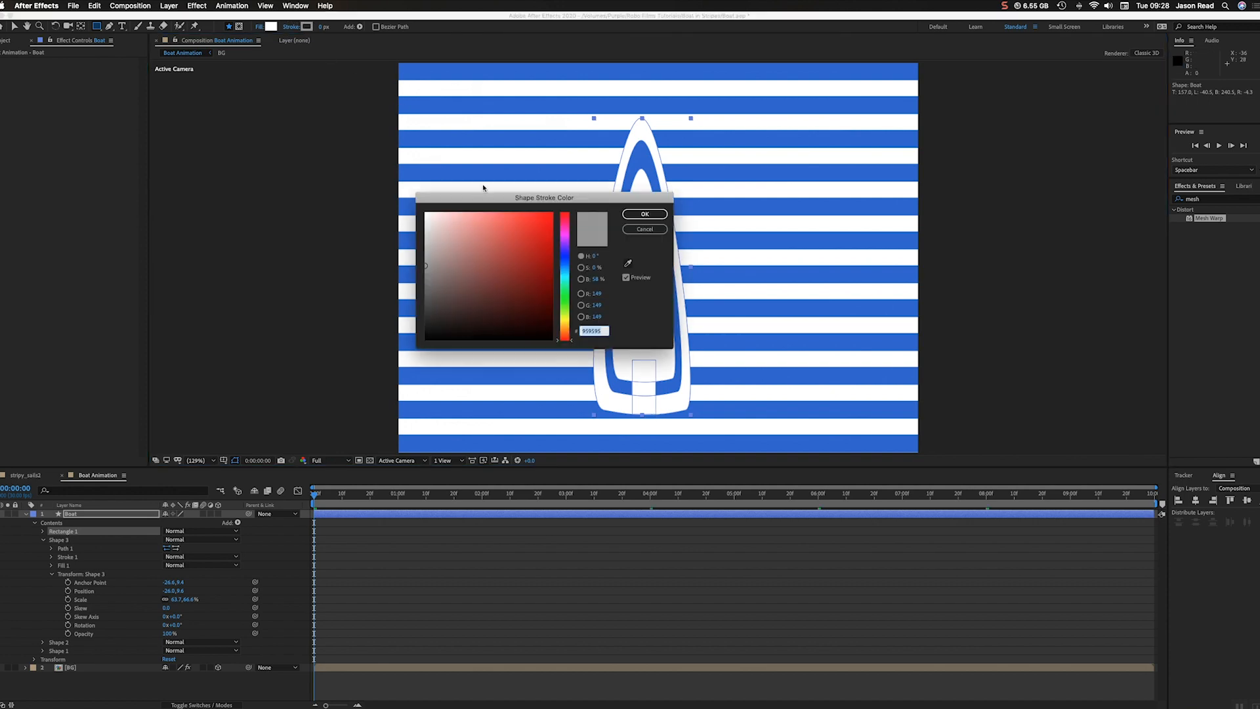
click(527, 221)
click(644, 214)
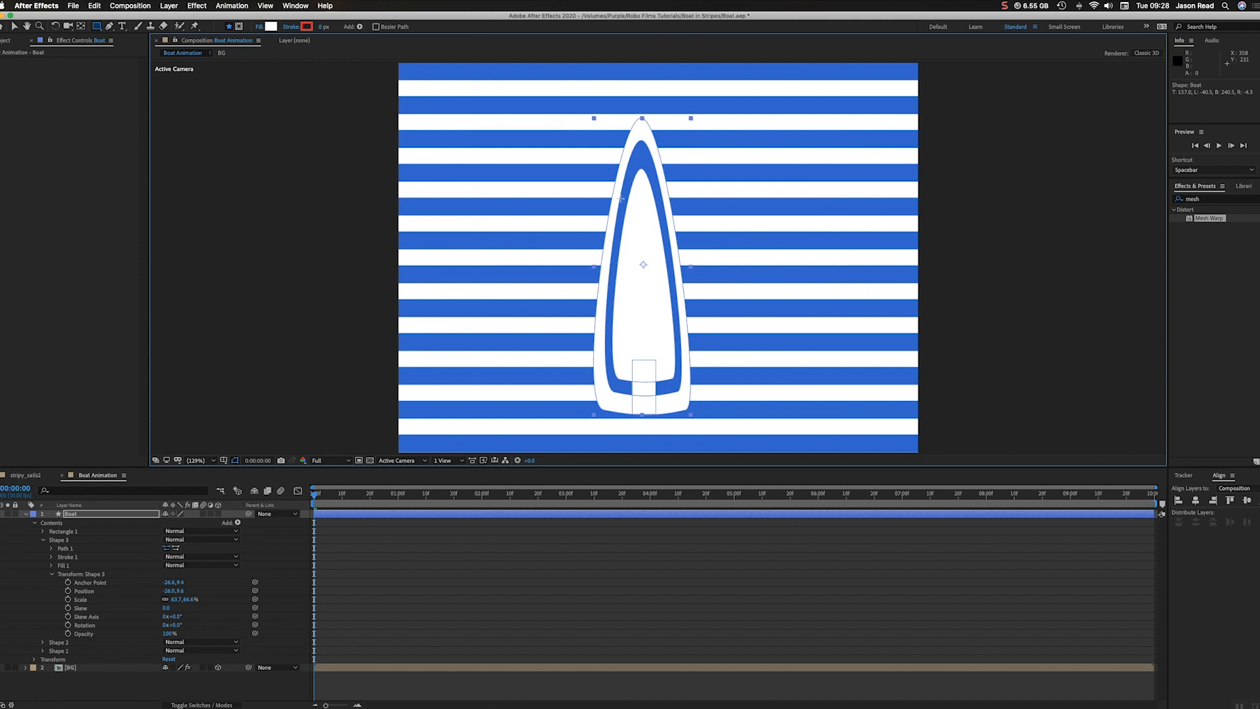
drag(323, 28, 330, 30)
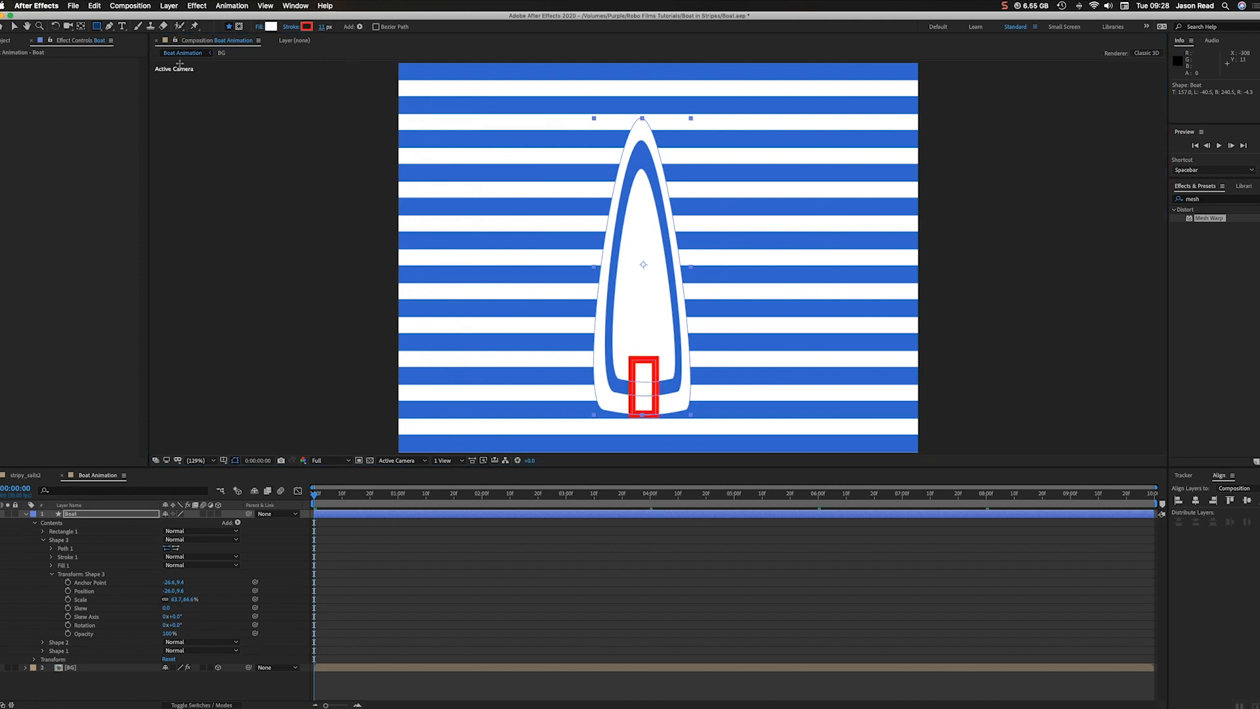
Nudge the red-outlined rectangle slightly up and to the left so it sits inside the boat's stern.
click(15, 26)
click(644, 414)
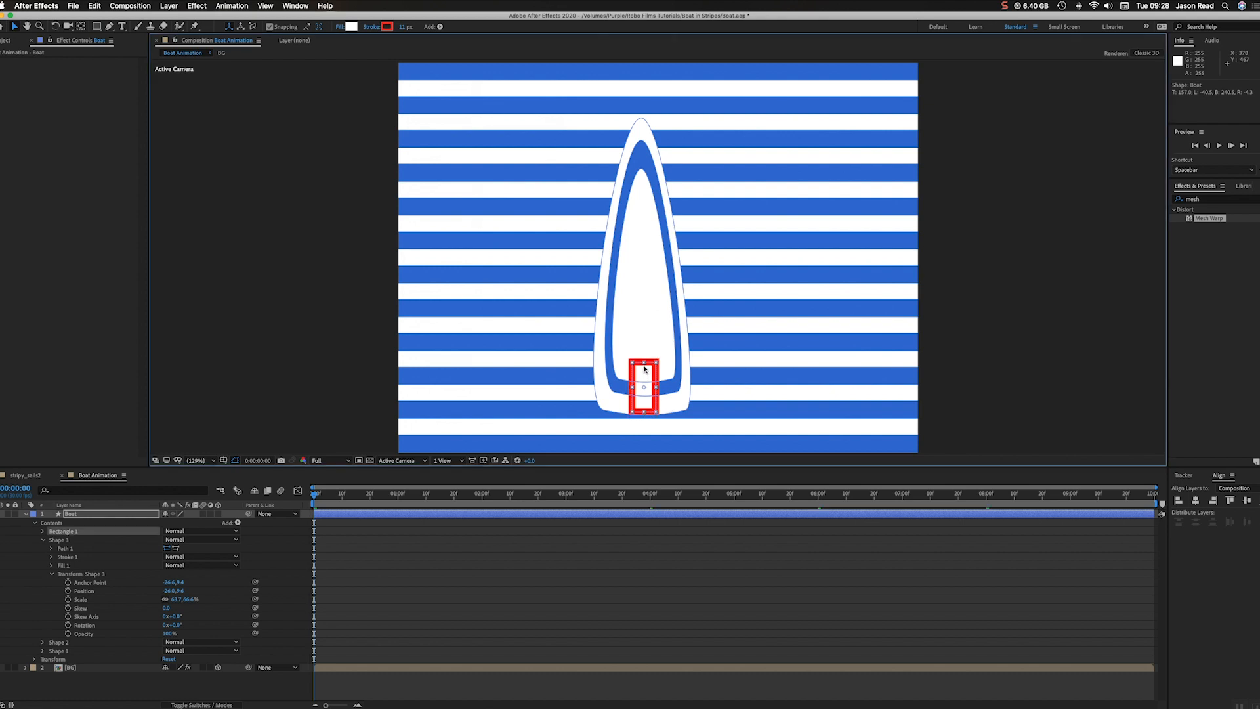
key(Up)
key(Up)
key(Up)
key(Up)
key(Up)
key(Up)
key(Left)
click(660, 581)
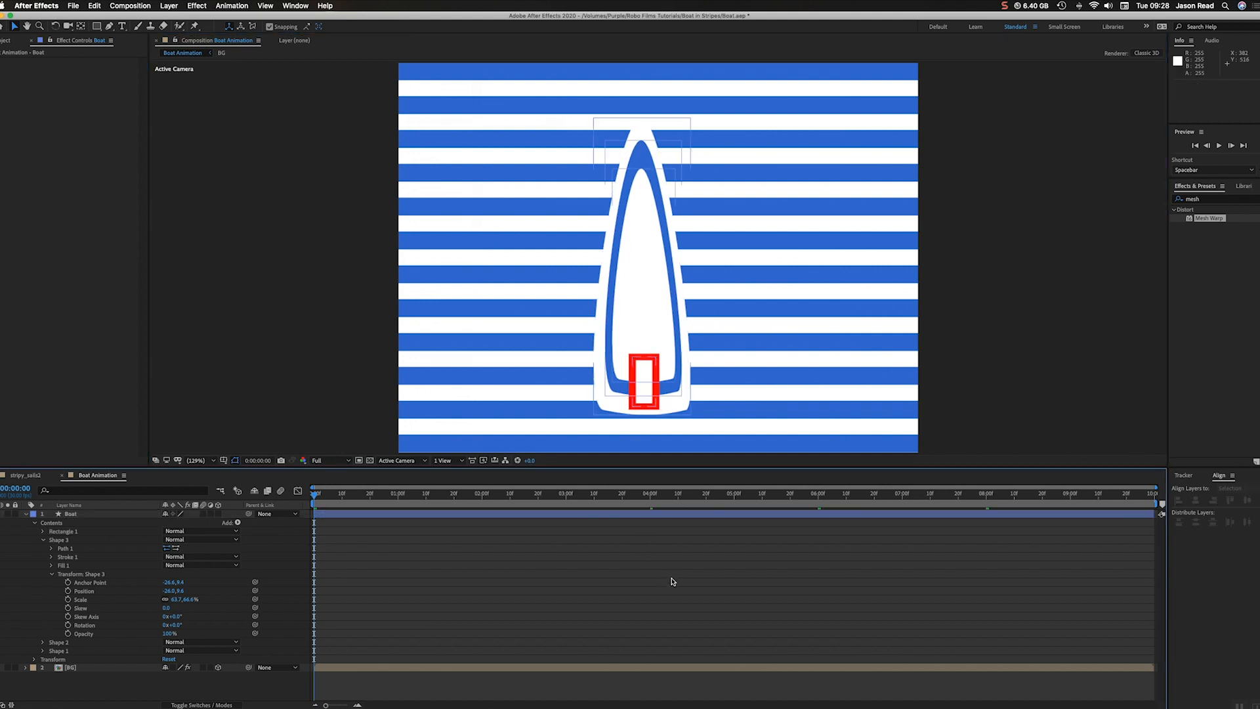
Reduce the stroke width of Rectangle 1 in the Boat layer to 7 px.
click(585, 513)
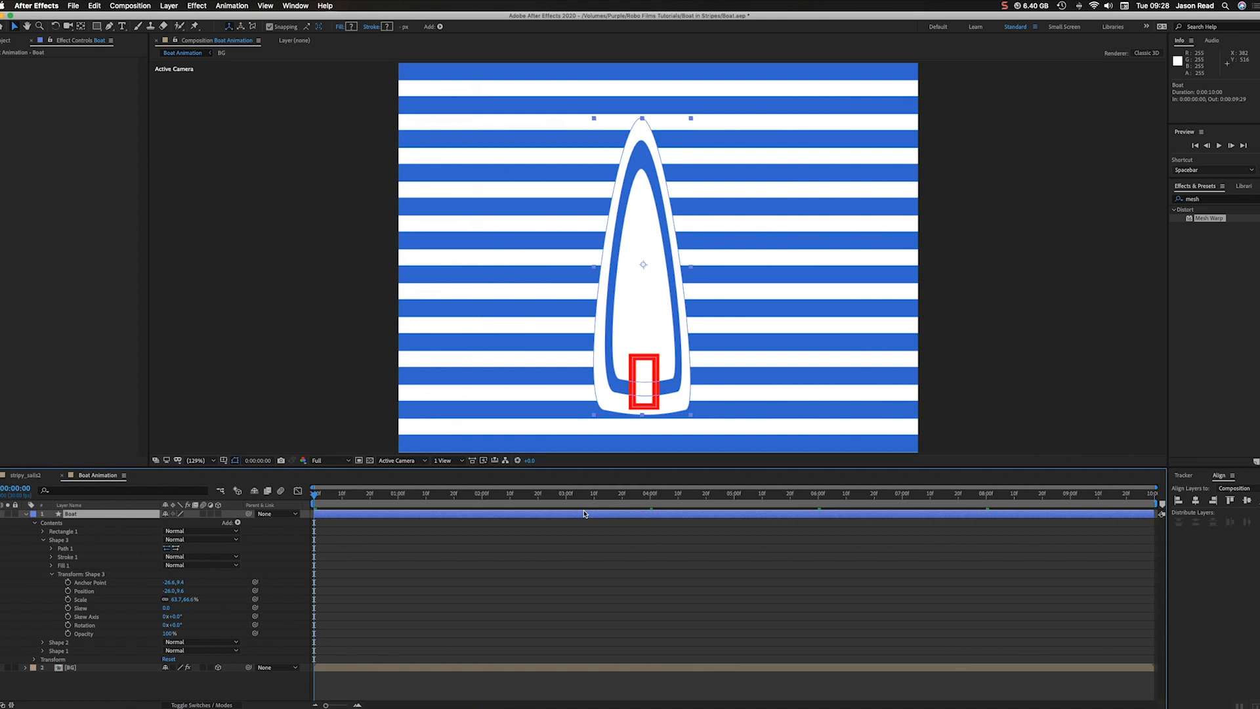
click(65, 531)
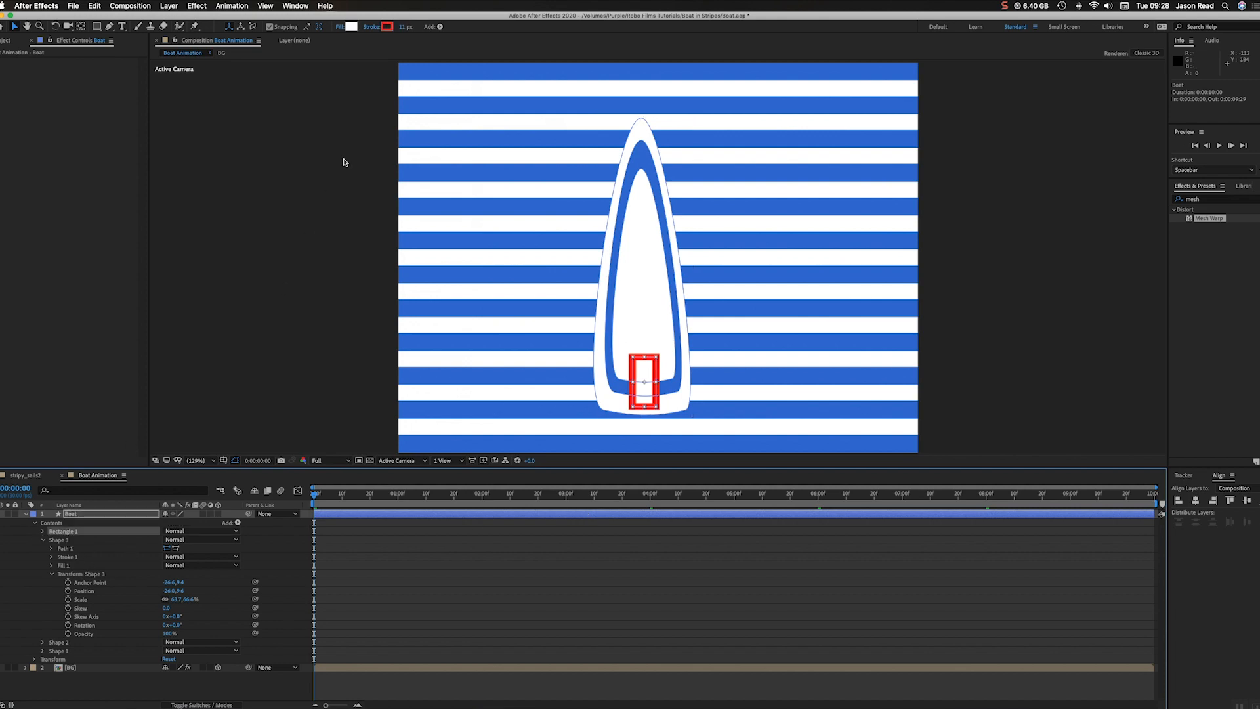
drag(404, 27, 403, 29)
click(802, 621)
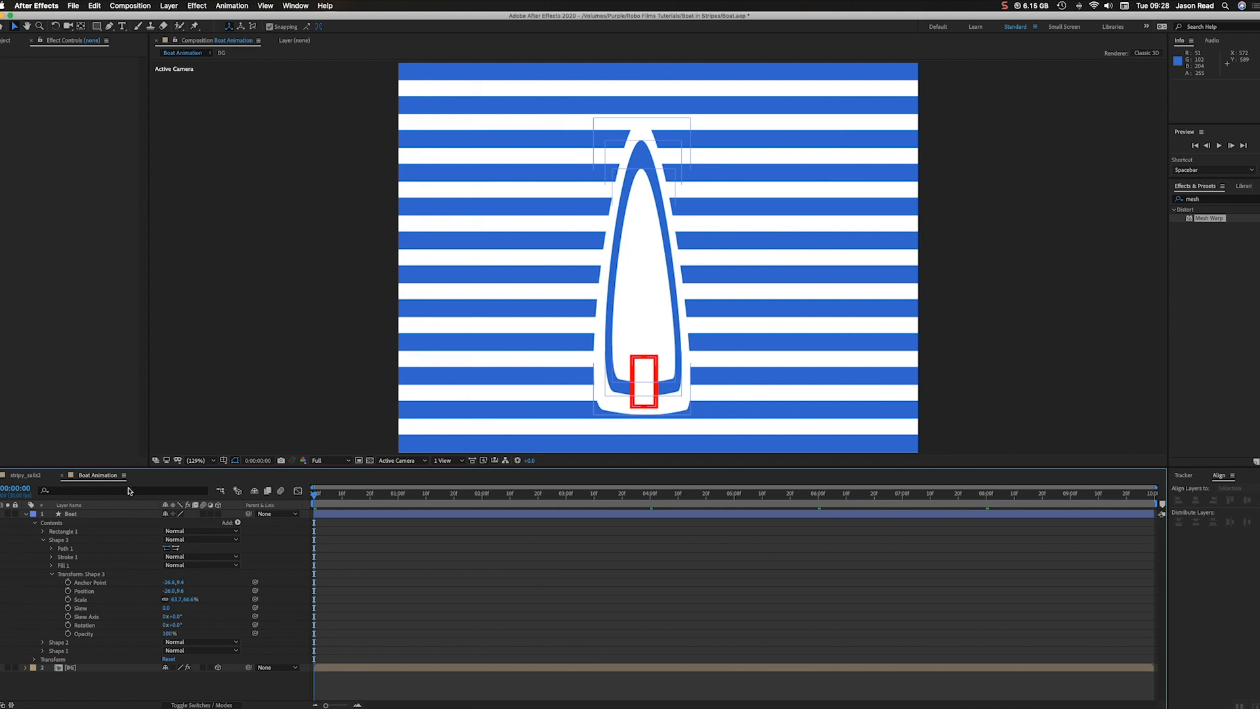
Collapse the Boat layer's properties and leave no layer selected.
click(27, 514)
click(79, 514)
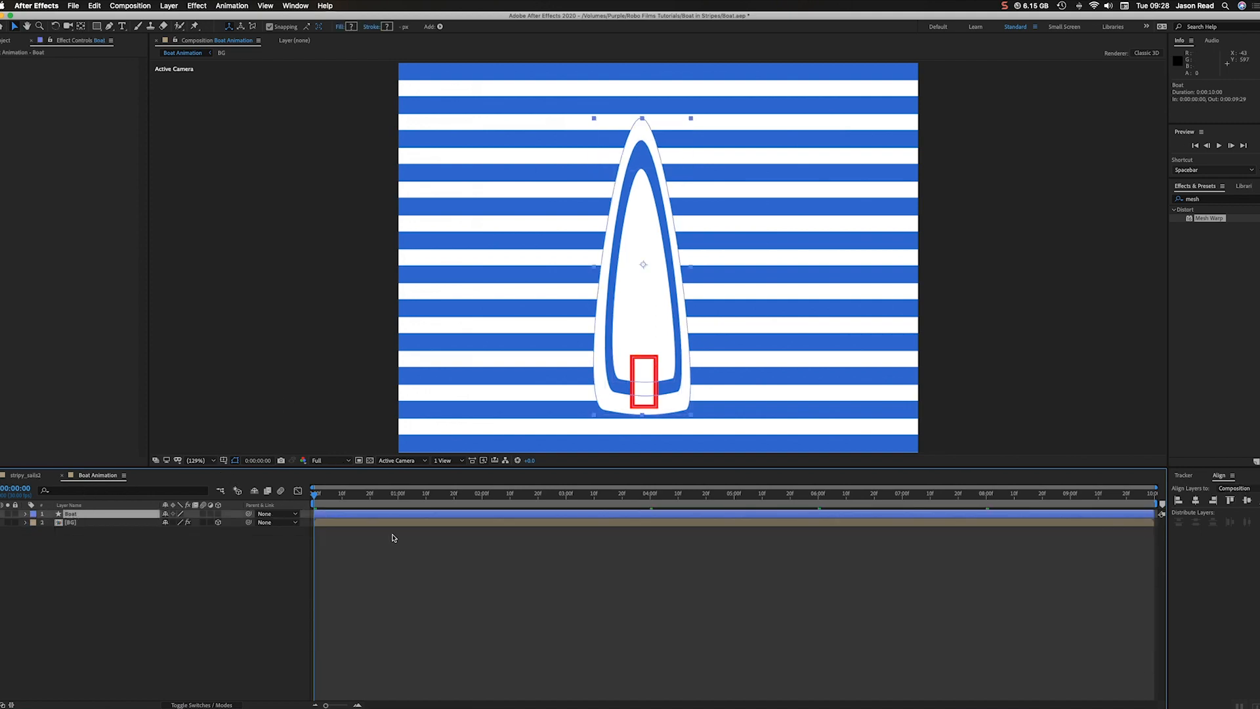
click(480, 546)
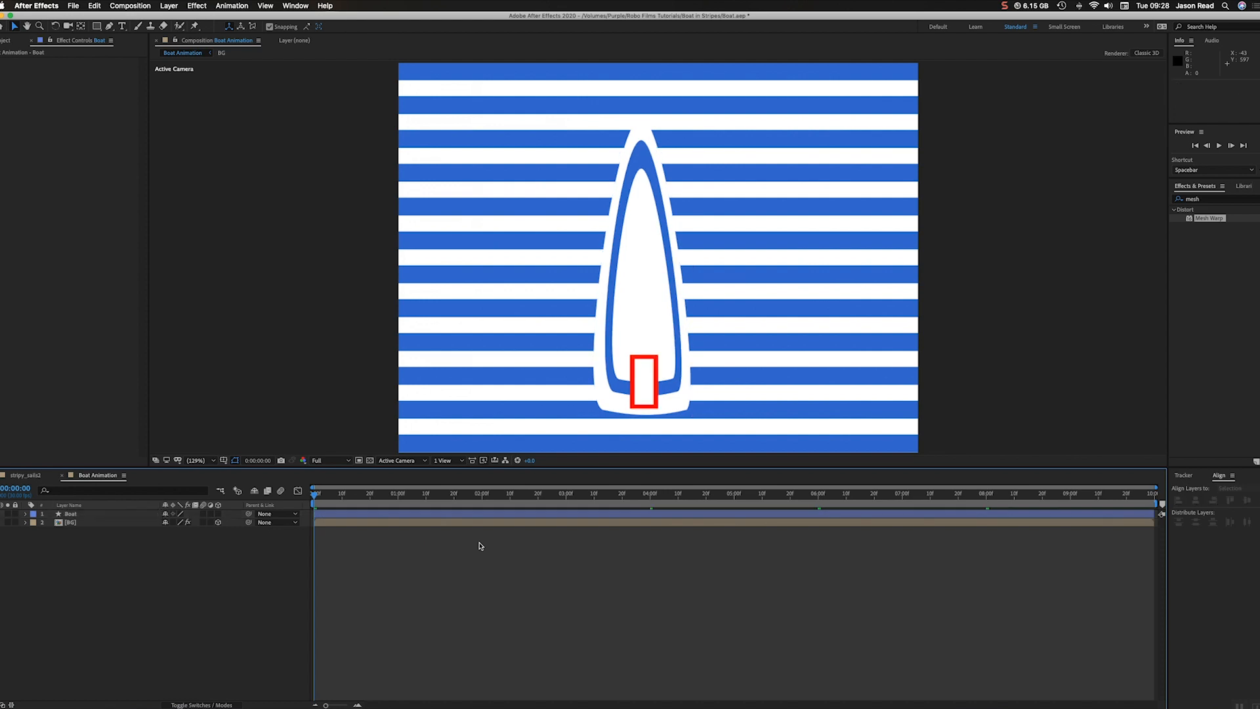
click(485, 515)
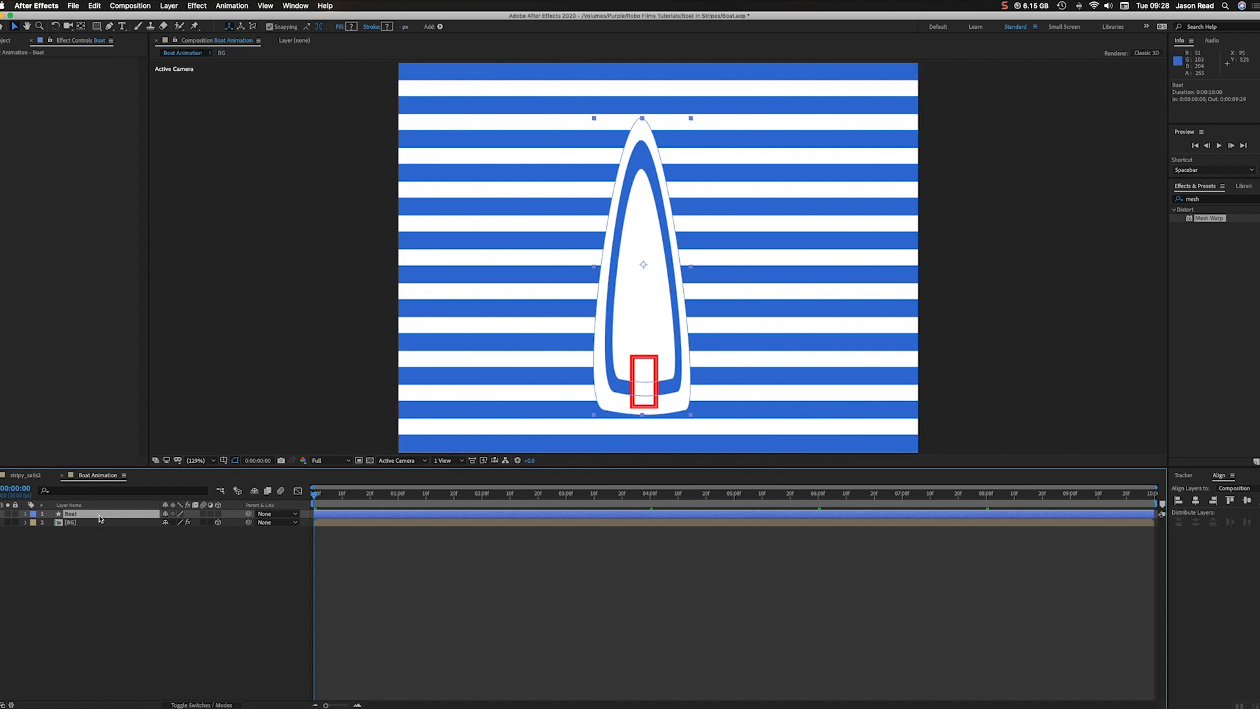
click(369, 586)
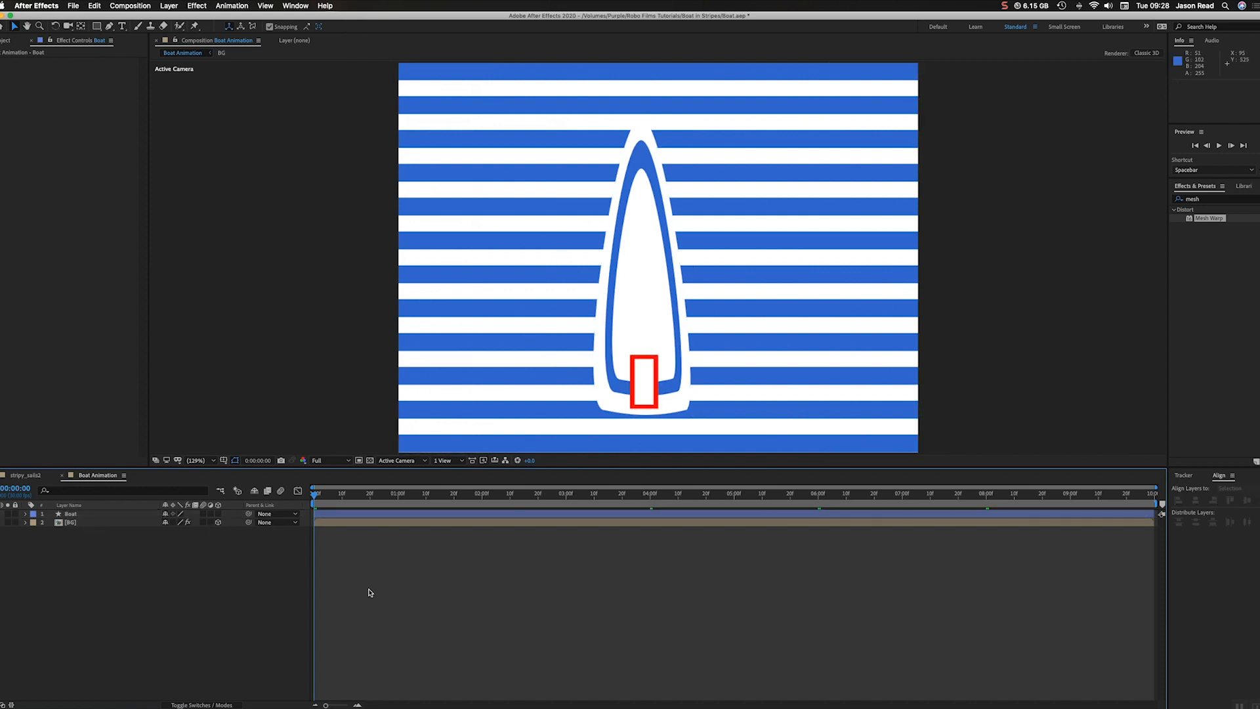
Draw a horizontal bar about 302 by 16 px from the boat's middle on a new shape layer, filled with darker blue 3366A5, stroke 0 px.
click(97, 27)
click(121, 26)
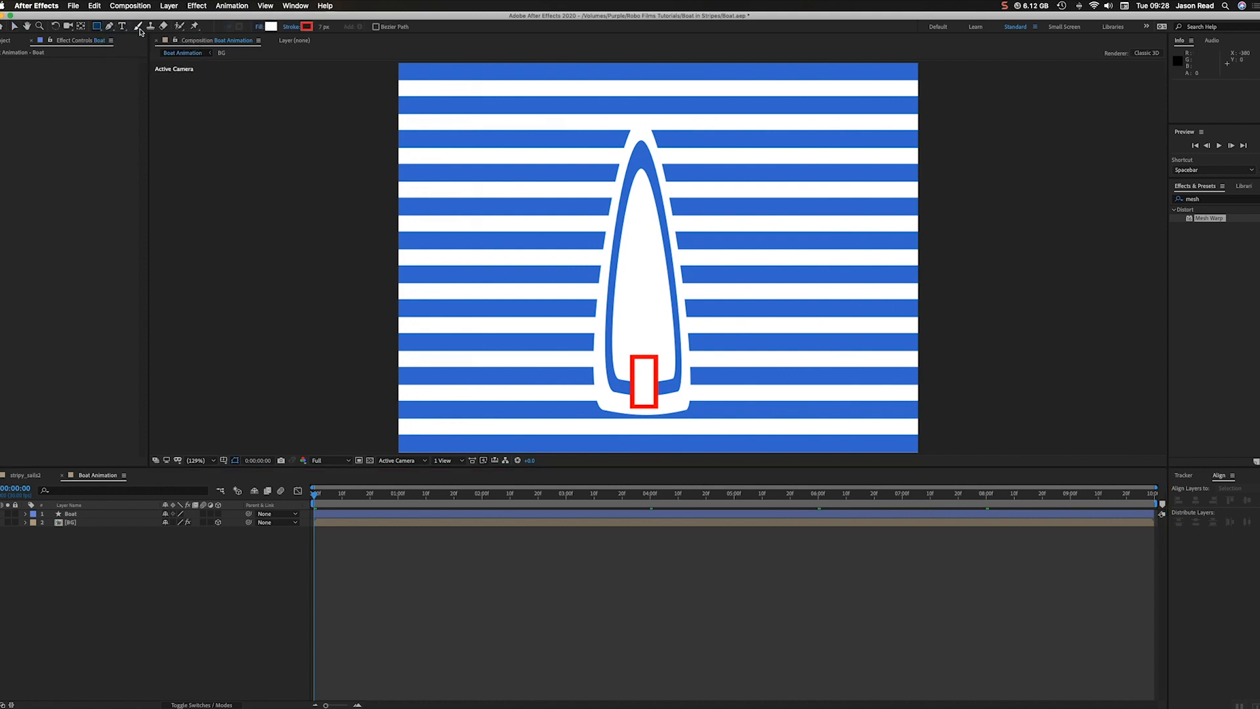
click(269, 27)
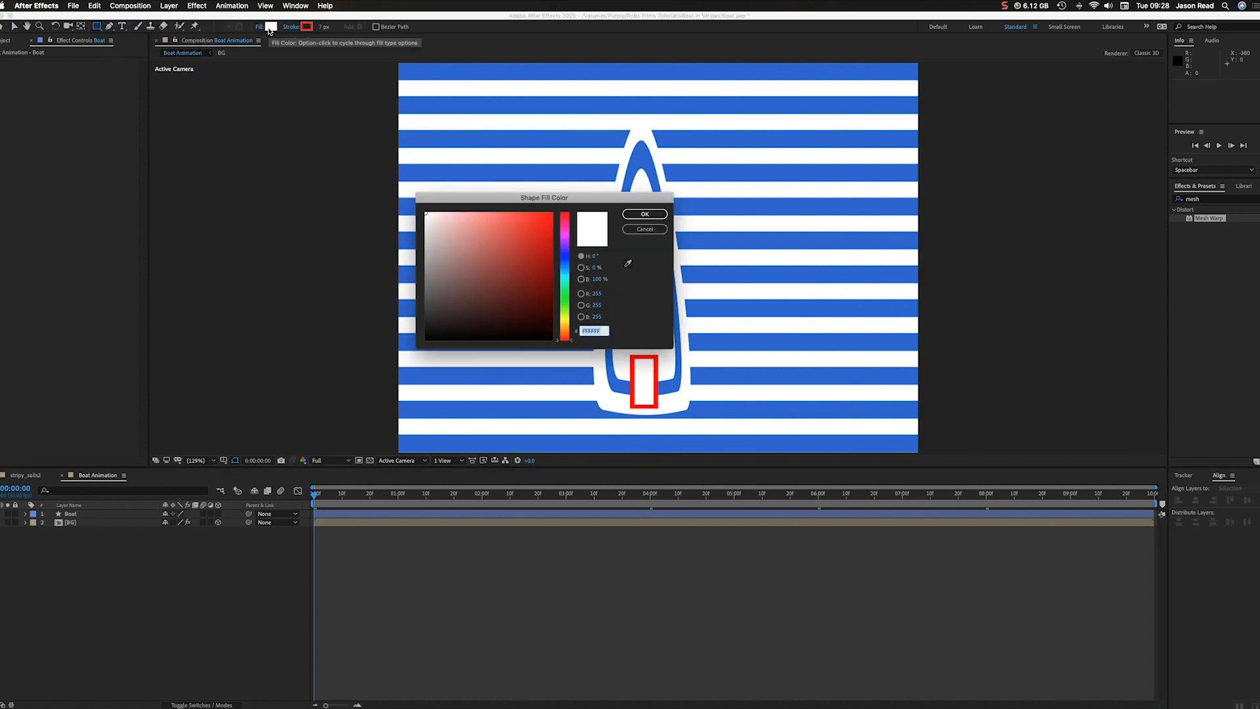
click(629, 264)
click(736, 134)
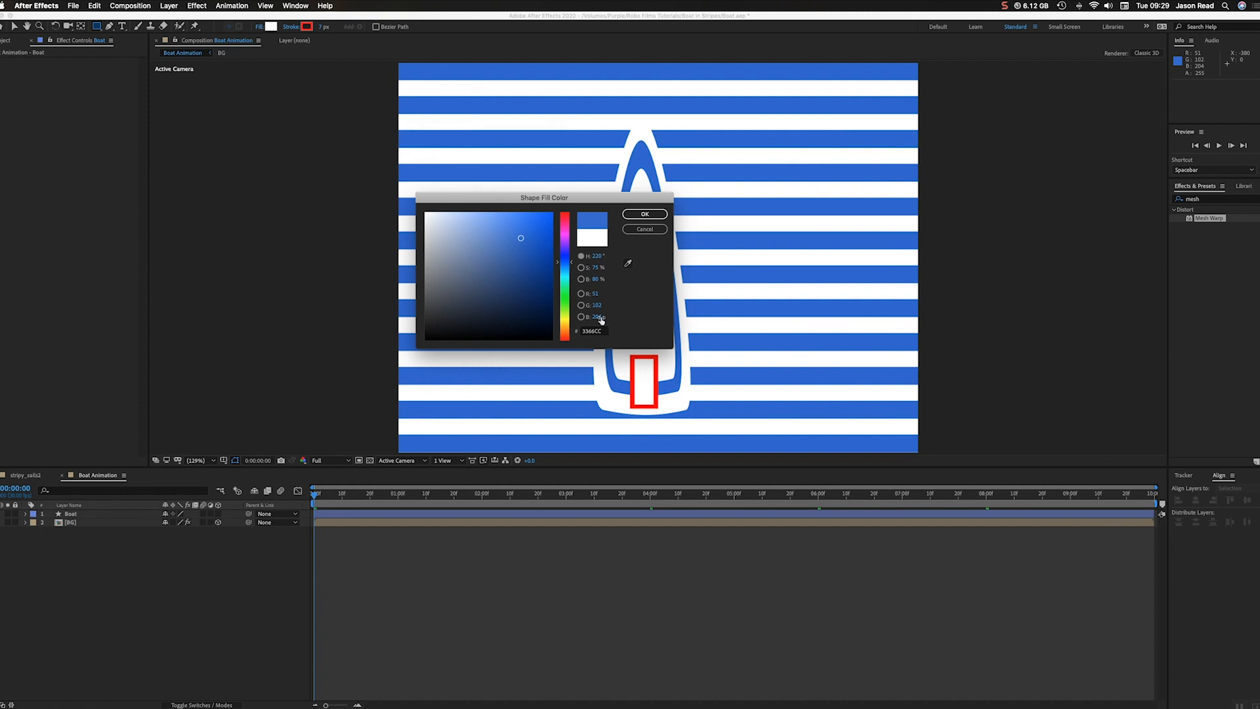
drag(595, 317, 583, 317)
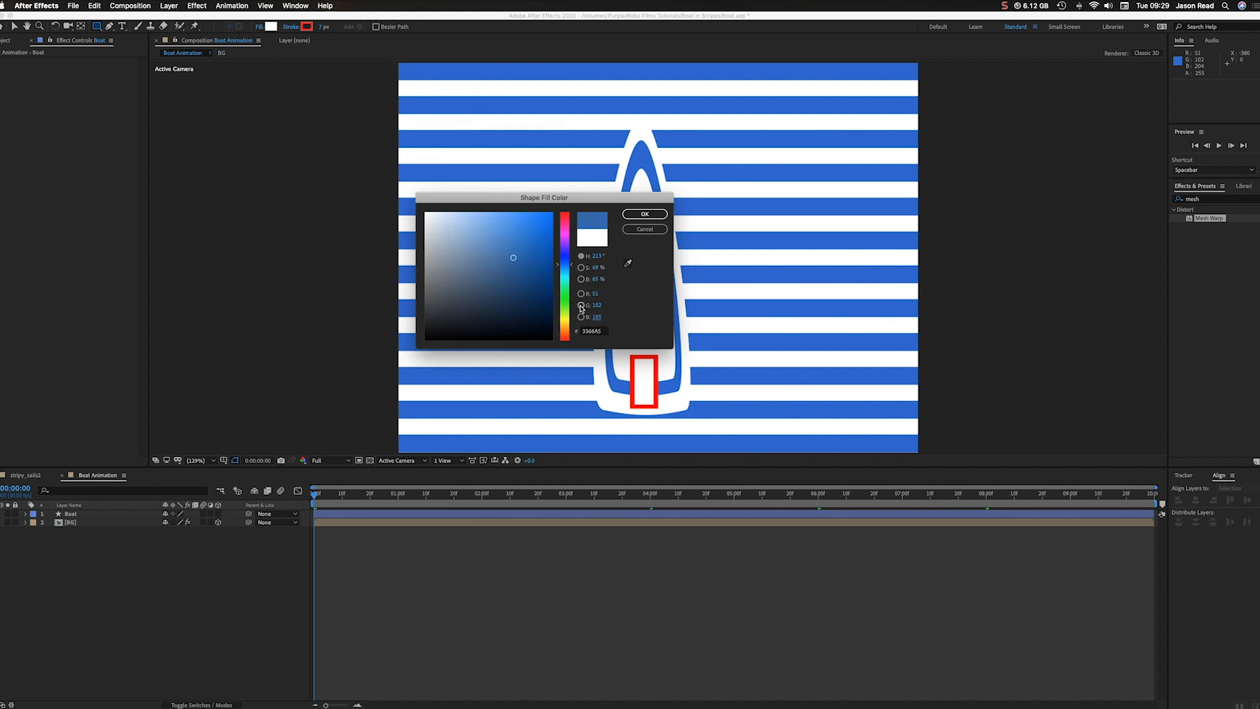
click(640, 214)
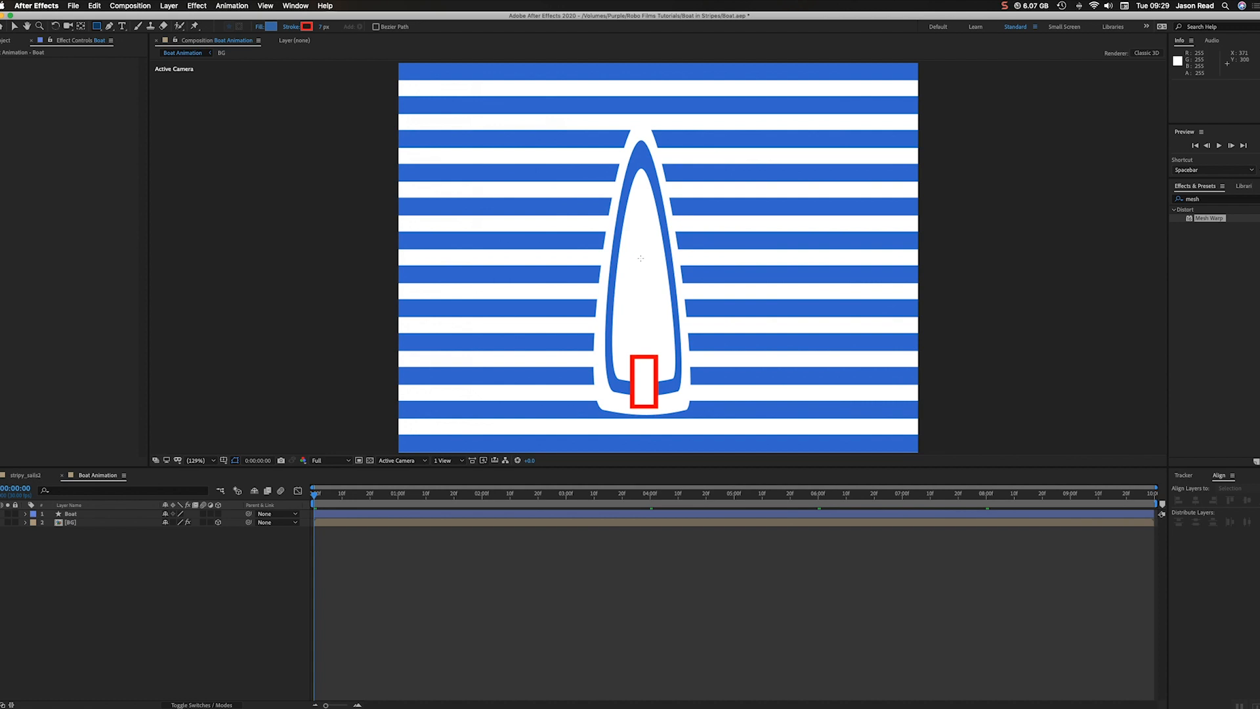
mouse_move(640, 258)
mouse_down()
mouse_move(863, 262)
mouse_move(838, 264)
mouse_up()
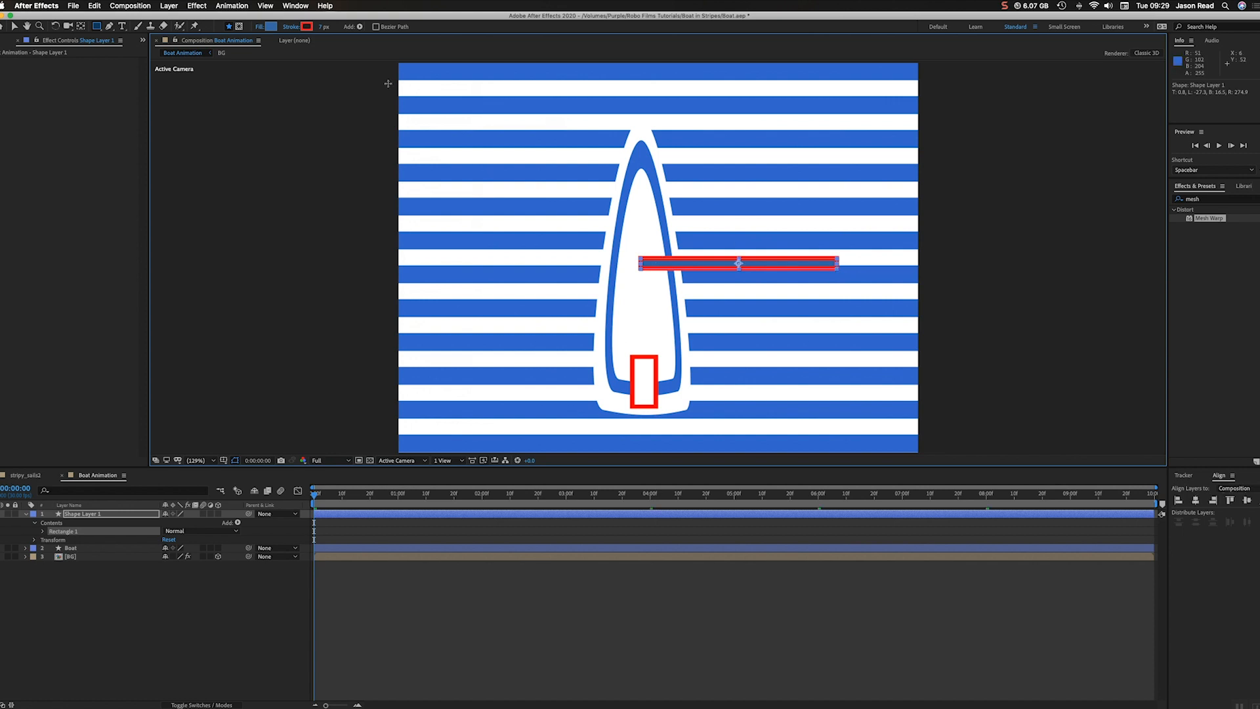
drag(324, 27, 289, 29)
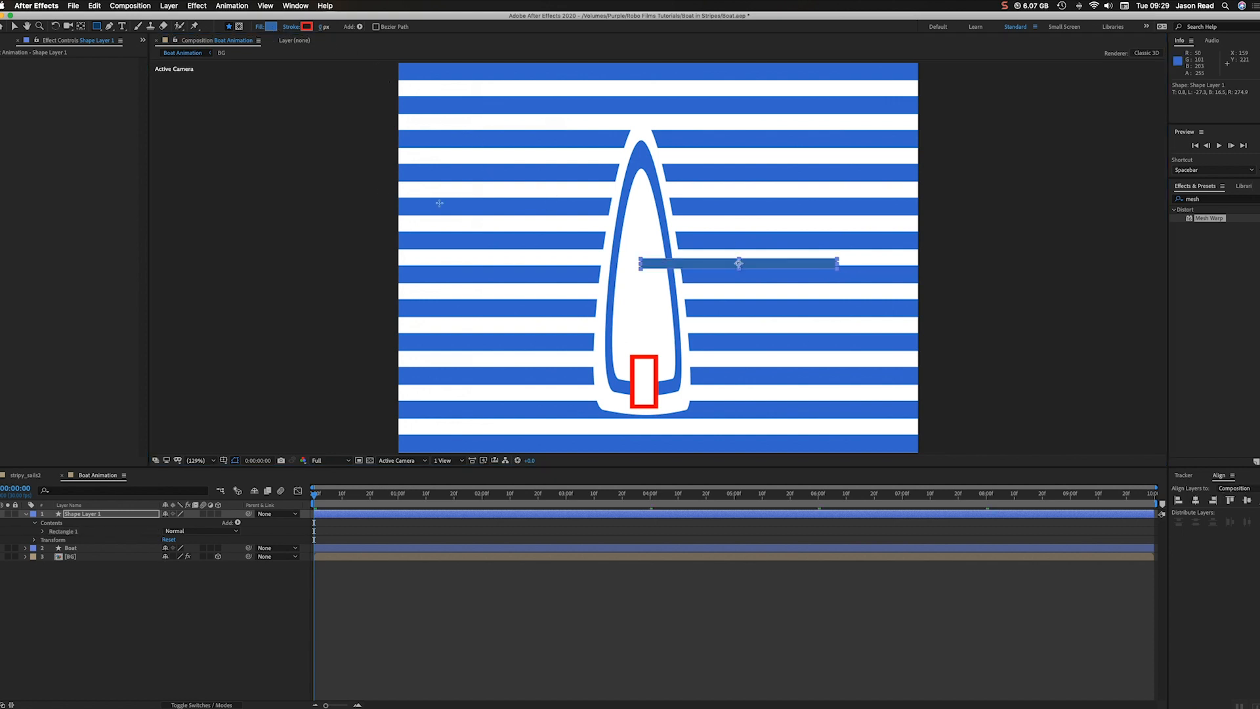
Move the anchor point of Shape Layer 1 from the bar's middle to its inner end on the boat's centreline.
click(81, 27)
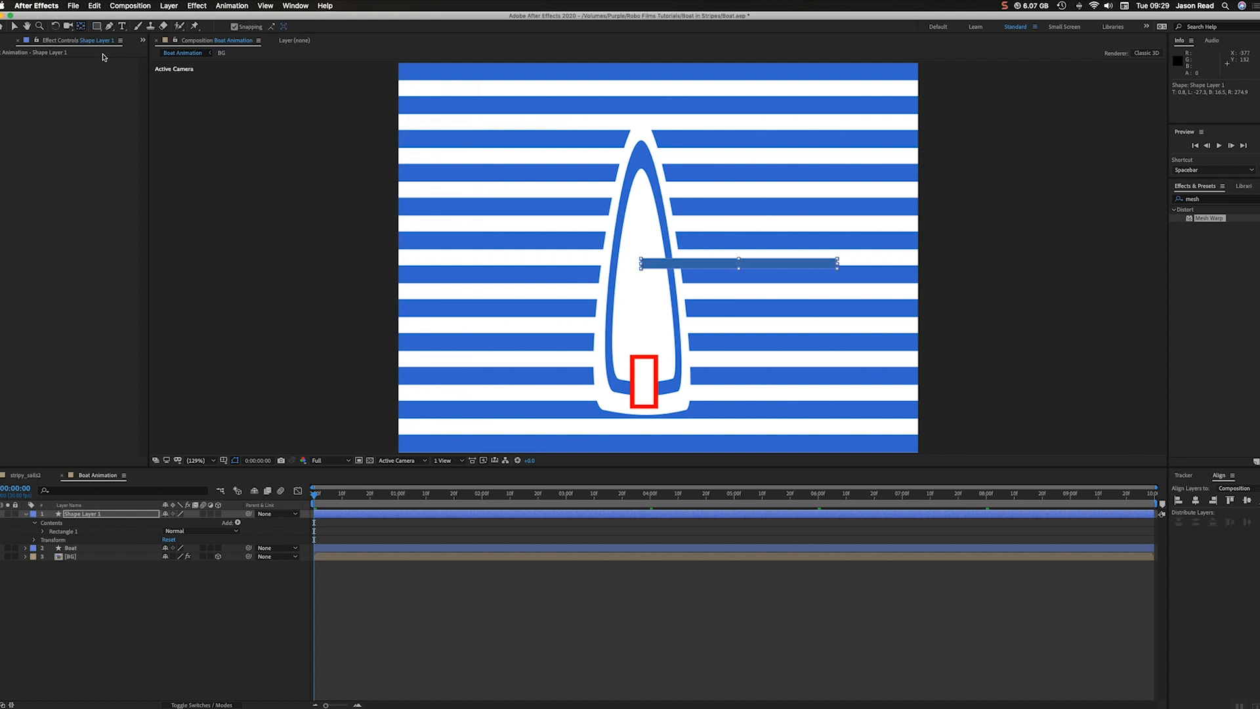
click(736, 530)
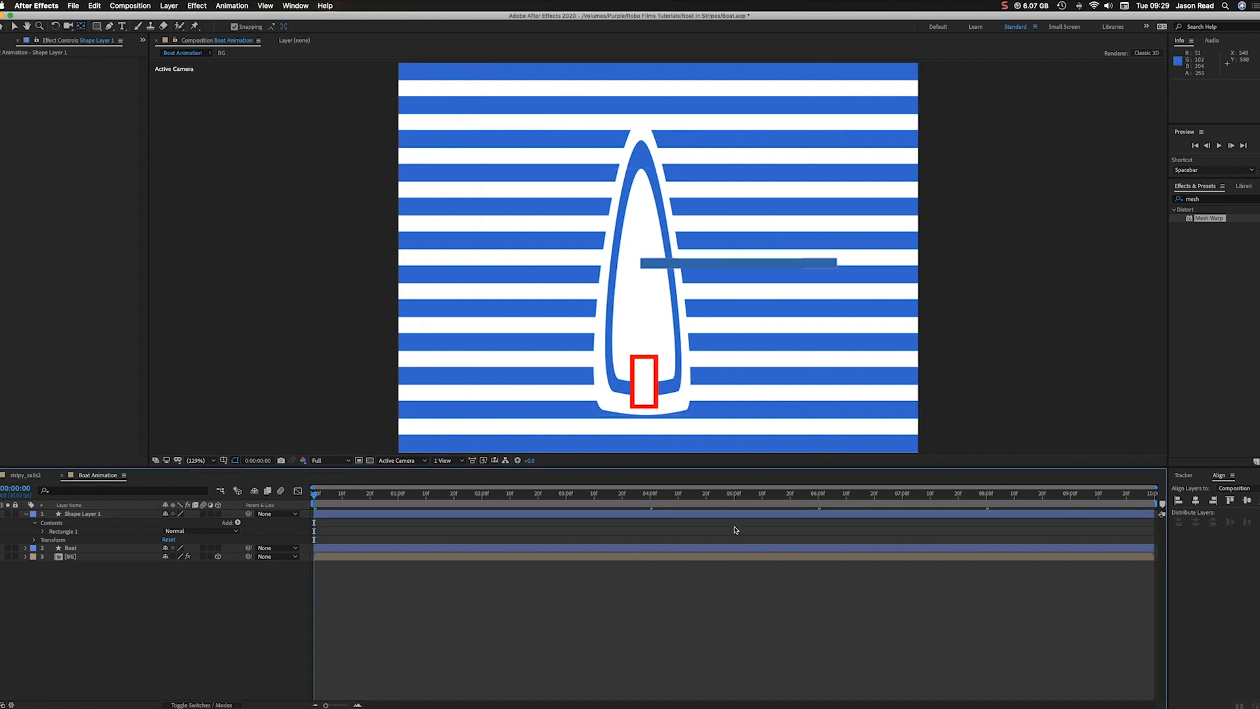
click(735, 514)
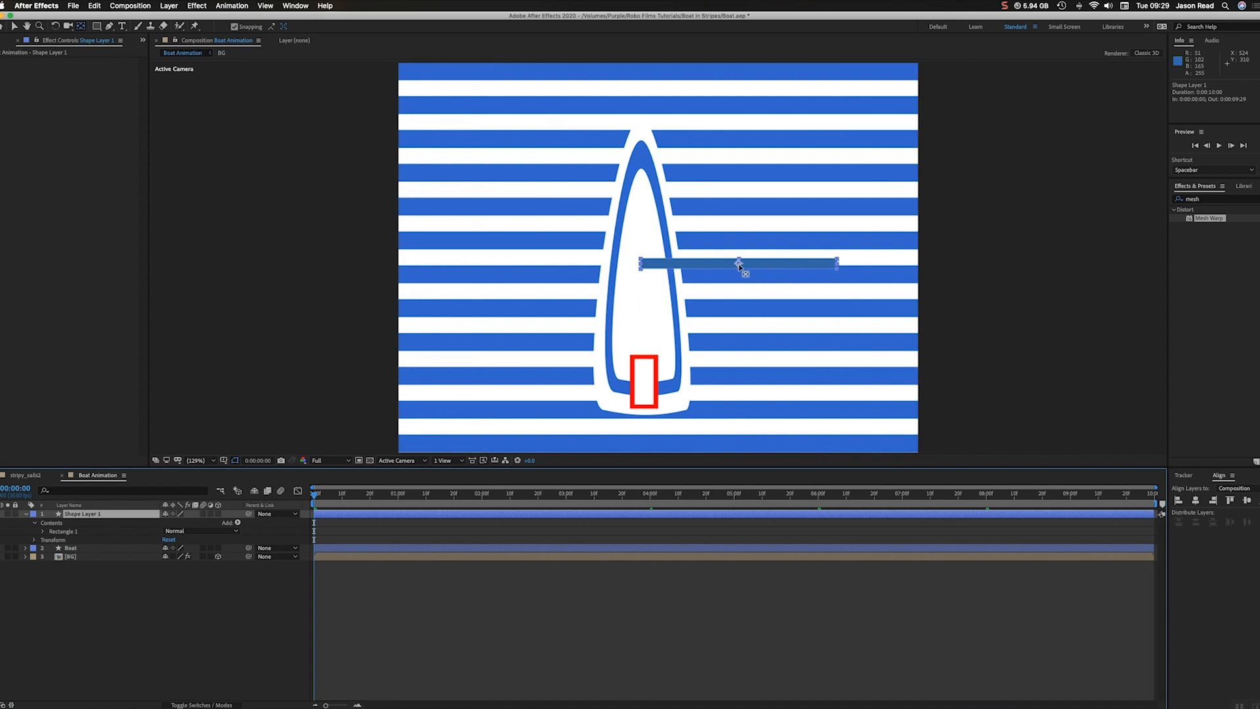
drag(739, 263, 644, 266)
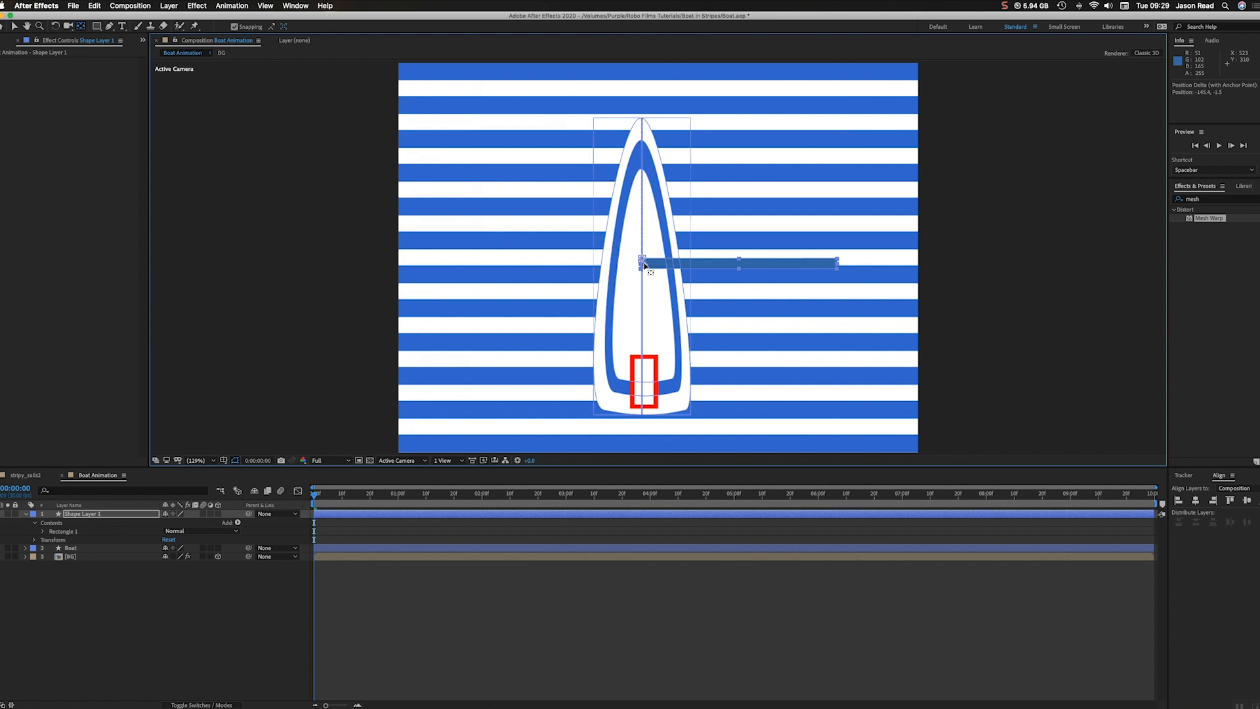
Fine-tune the bar's anchor point so it sits exactly halfway up its inner short edge.
key(comma)
key(period)
key(period)
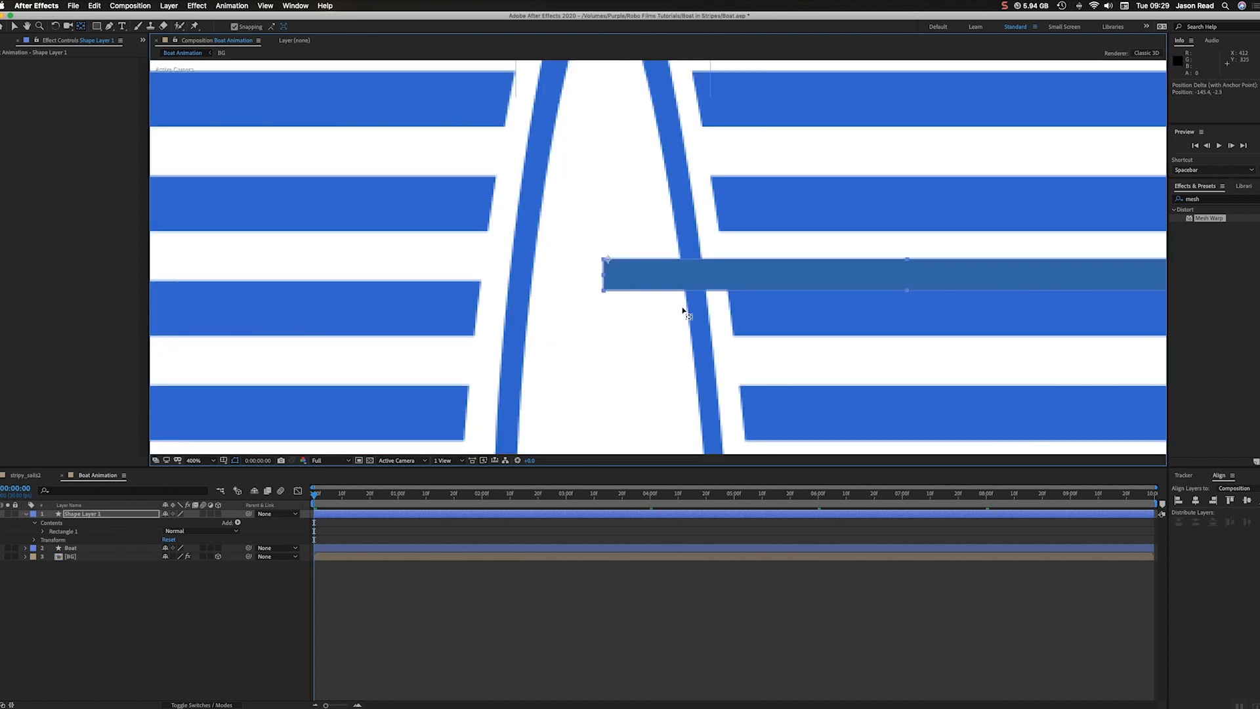
drag(608, 260, 605, 274)
click(233, 26)
mouse_move(605, 274)
mouse_down()
mouse_move(644, 274)
mouse_move(614, 275)
mouse_up()
drag(605, 275, 604, 279)
click(211, 460)
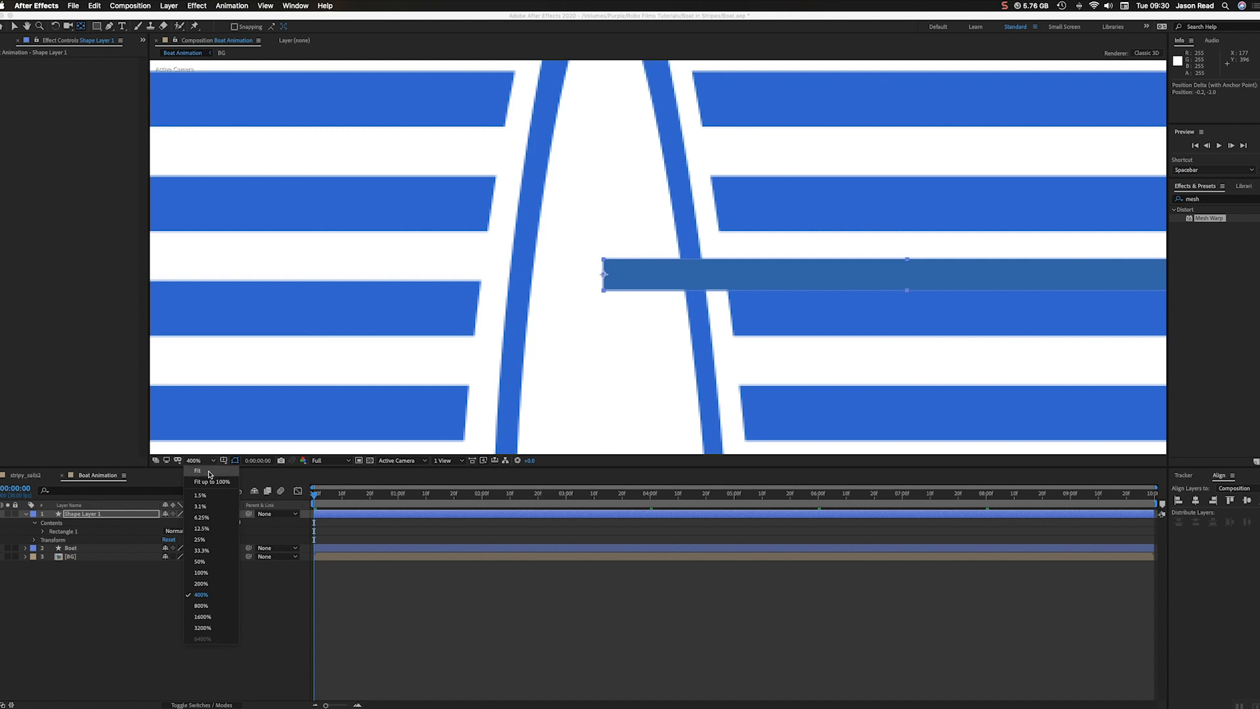
click(208, 470)
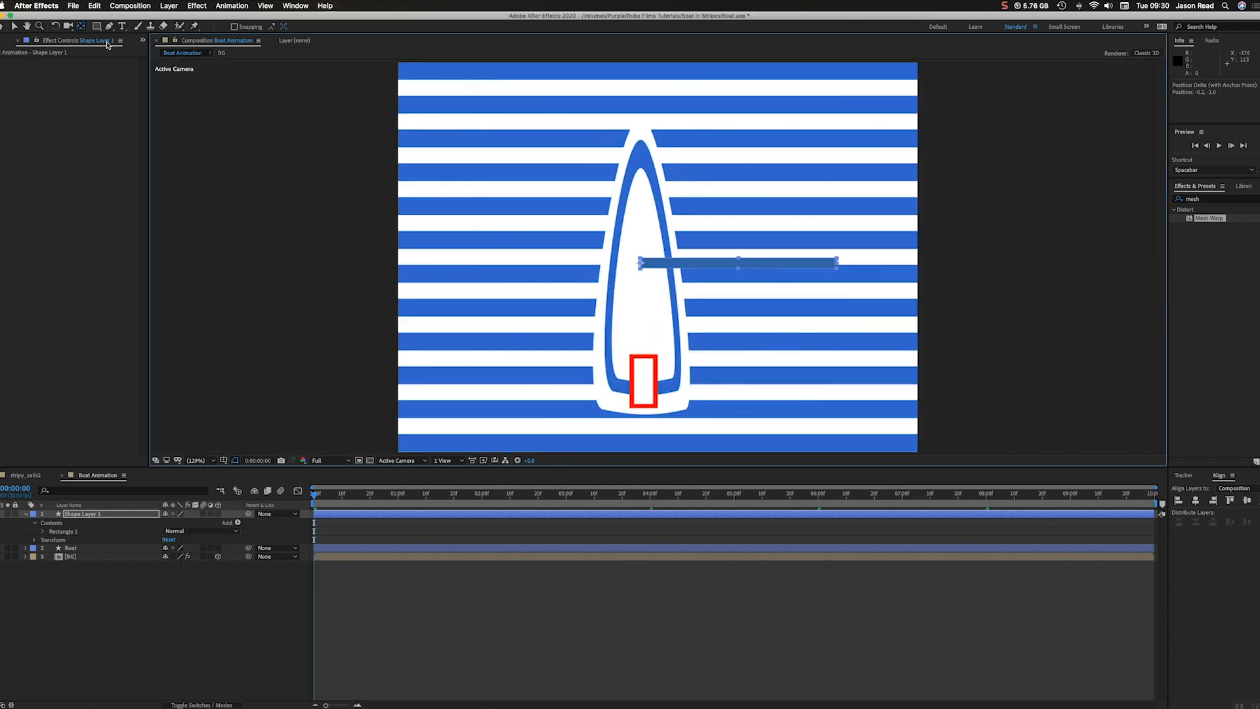
Check the finished boat in stripy_sails2 and add a thin vertical bar, about 6 by 135 px, from the horizontal bar's inner end towards the stern.
key(q)
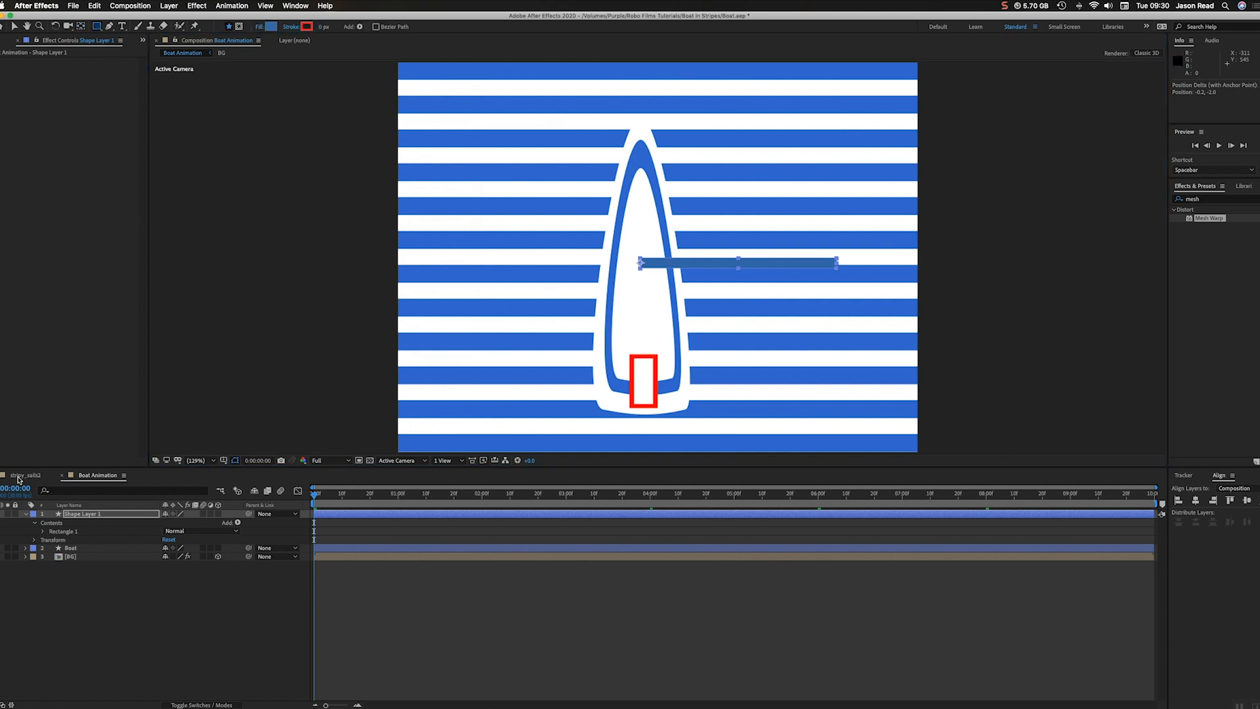
click(25, 476)
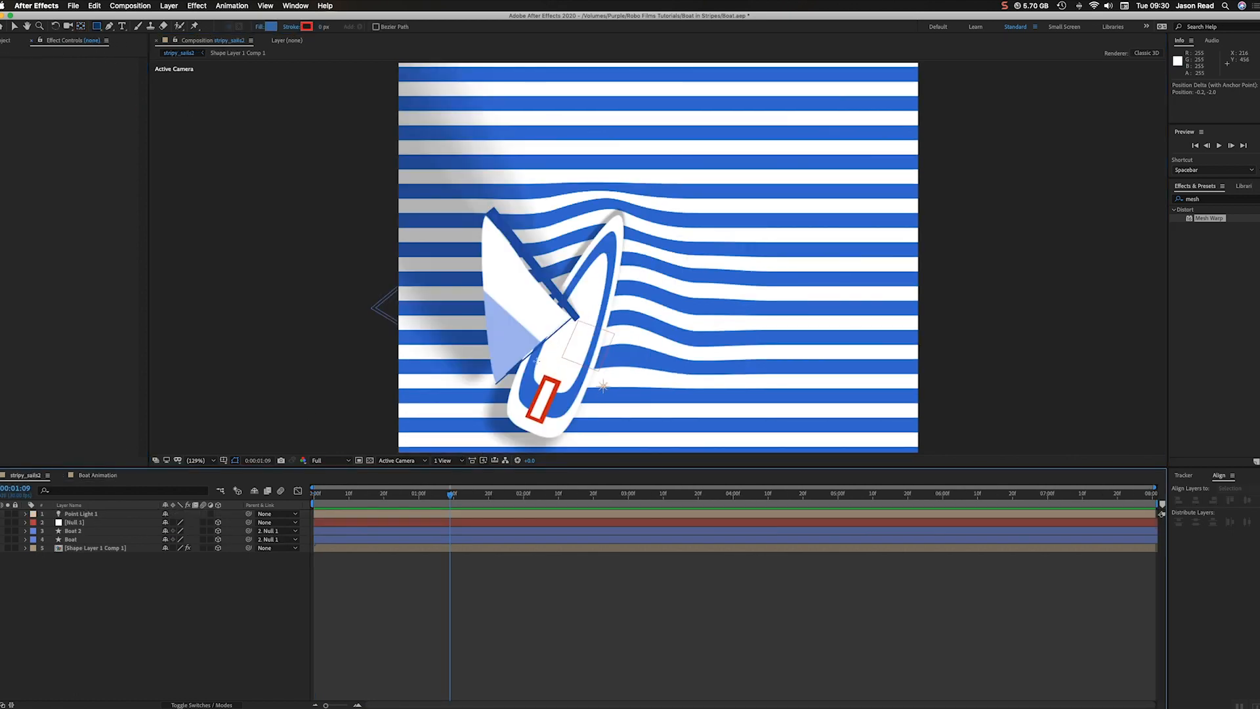
click(98, 475)
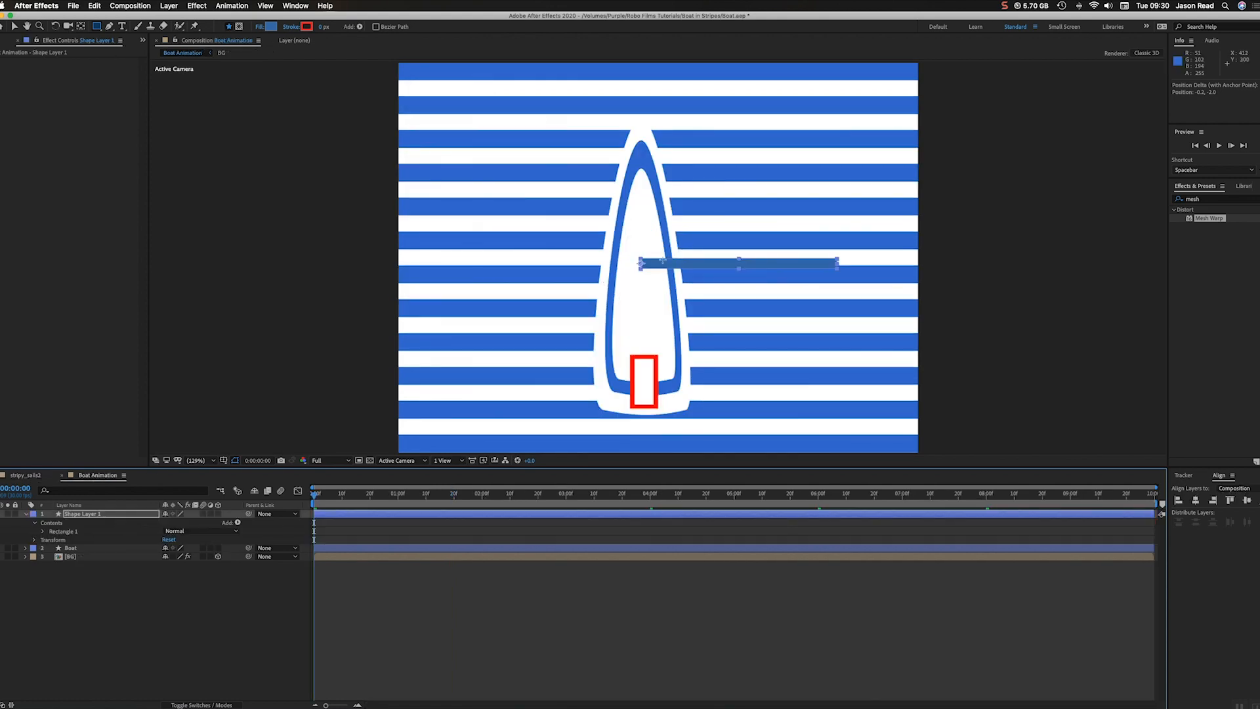
drag(640, 263, 641, 352)
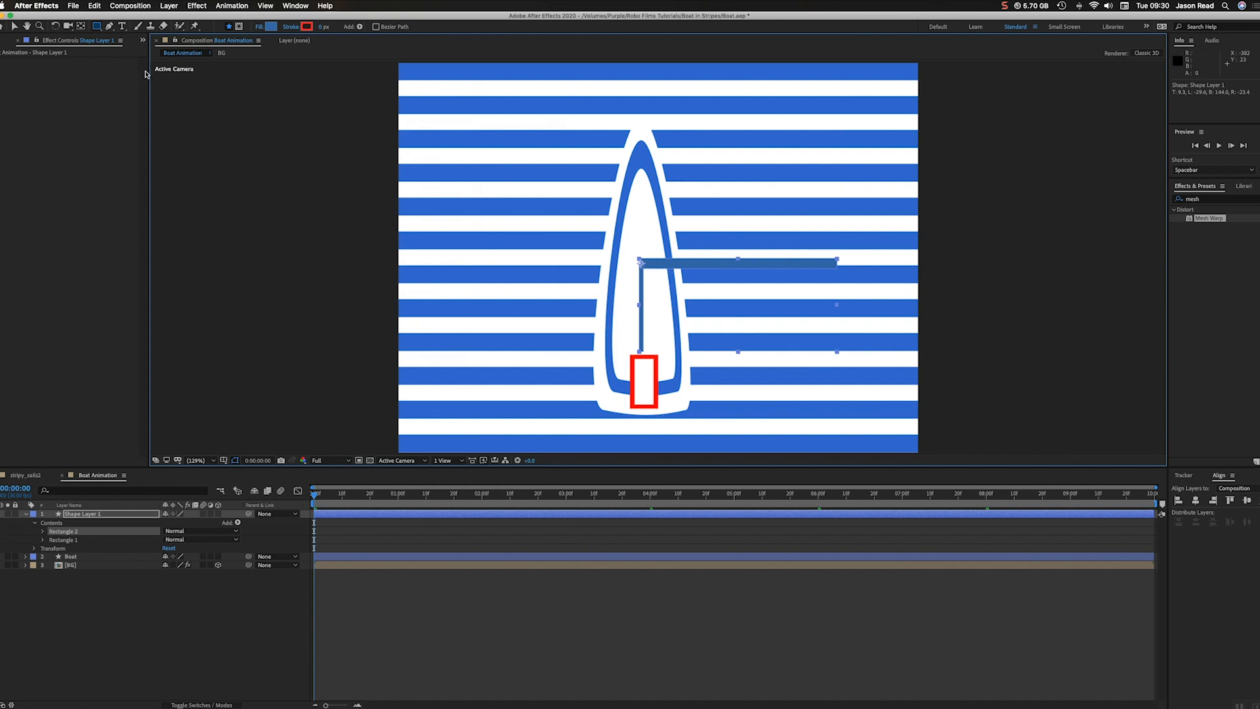
Draw a closed triangular sail with the Pen tool on Shape Layer 1, spanning from the horizontal bar to the vertical bar's stern end.
click(111, 28)
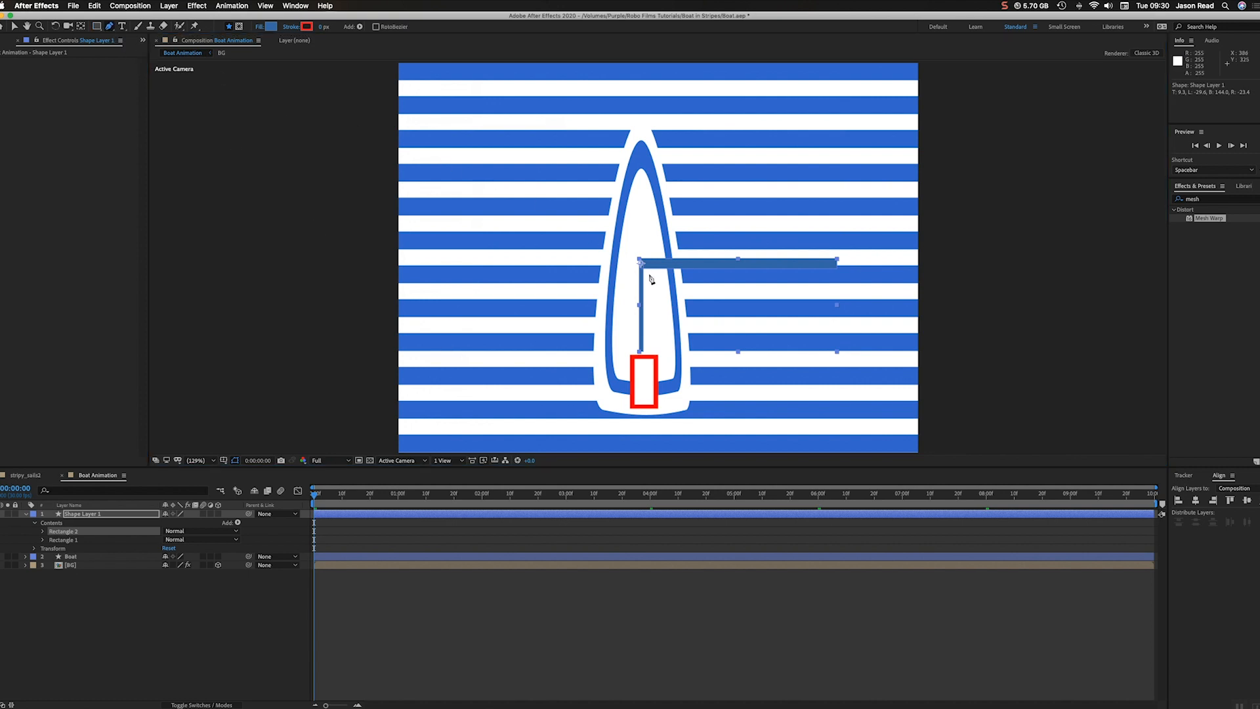
click(645, 270)
click(833, 271)
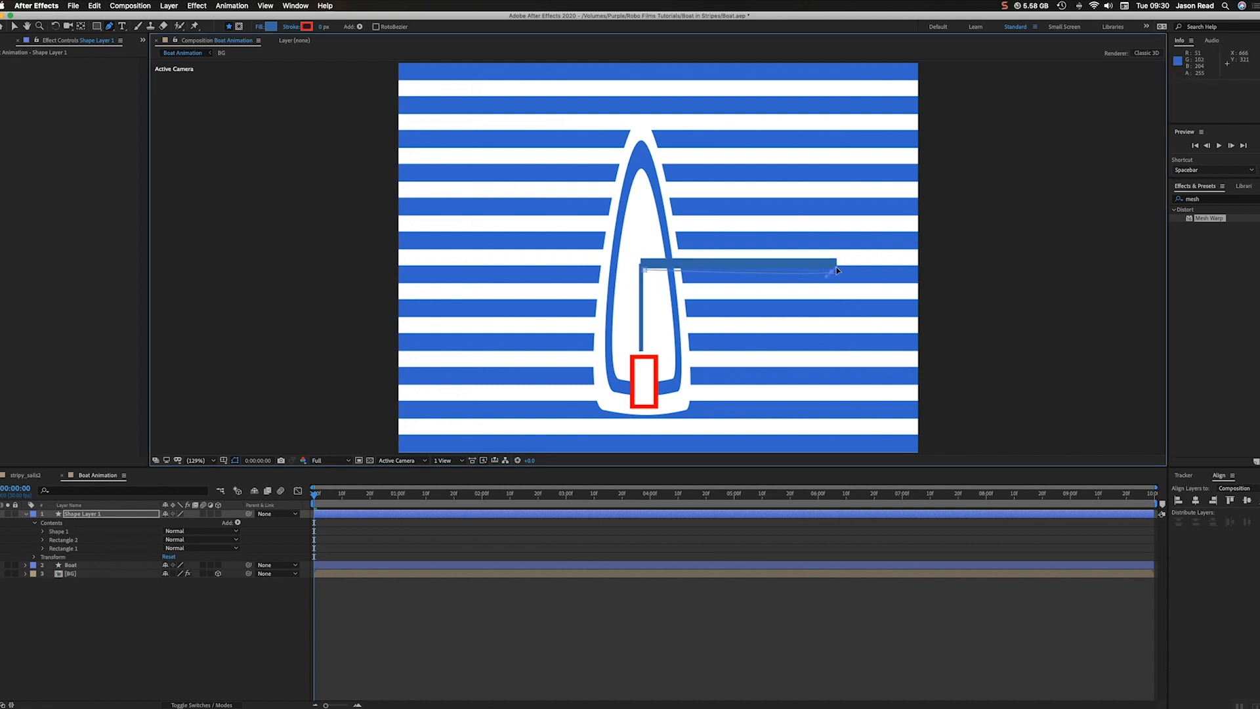
click(643, 348)
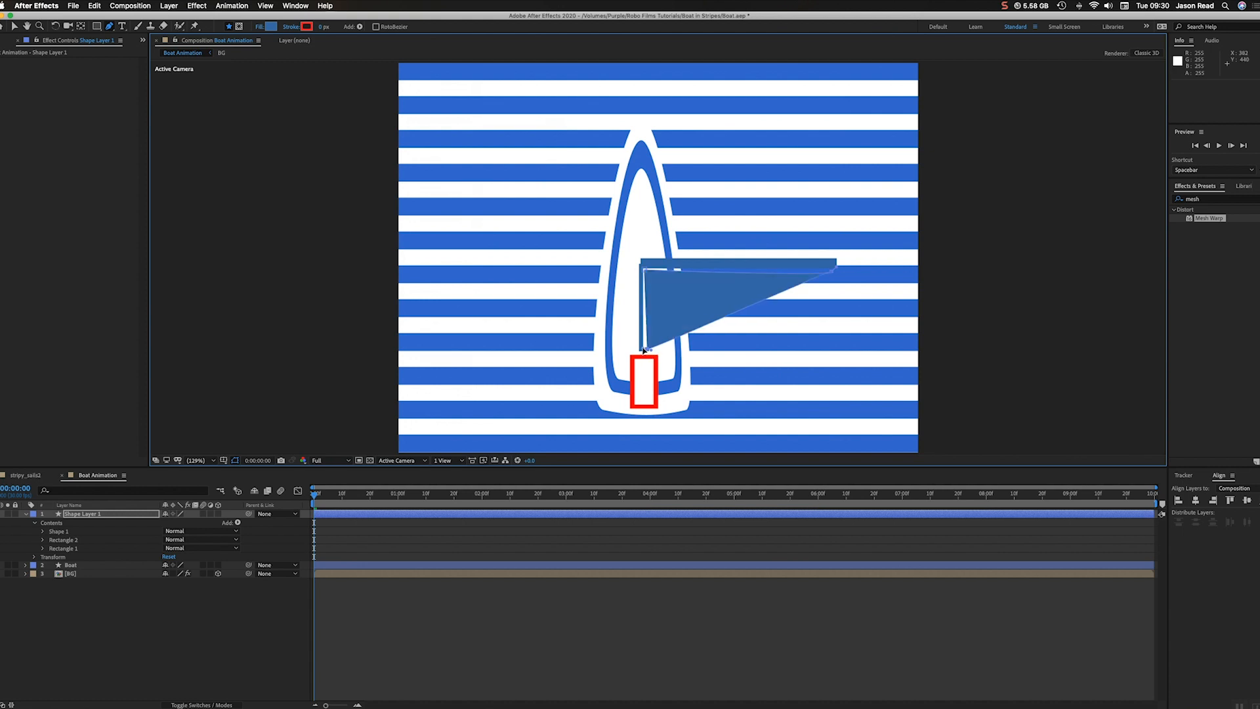
click(645, 274)
drag(833, 275, 834, 269)
drag(642, 343, 646, 353)
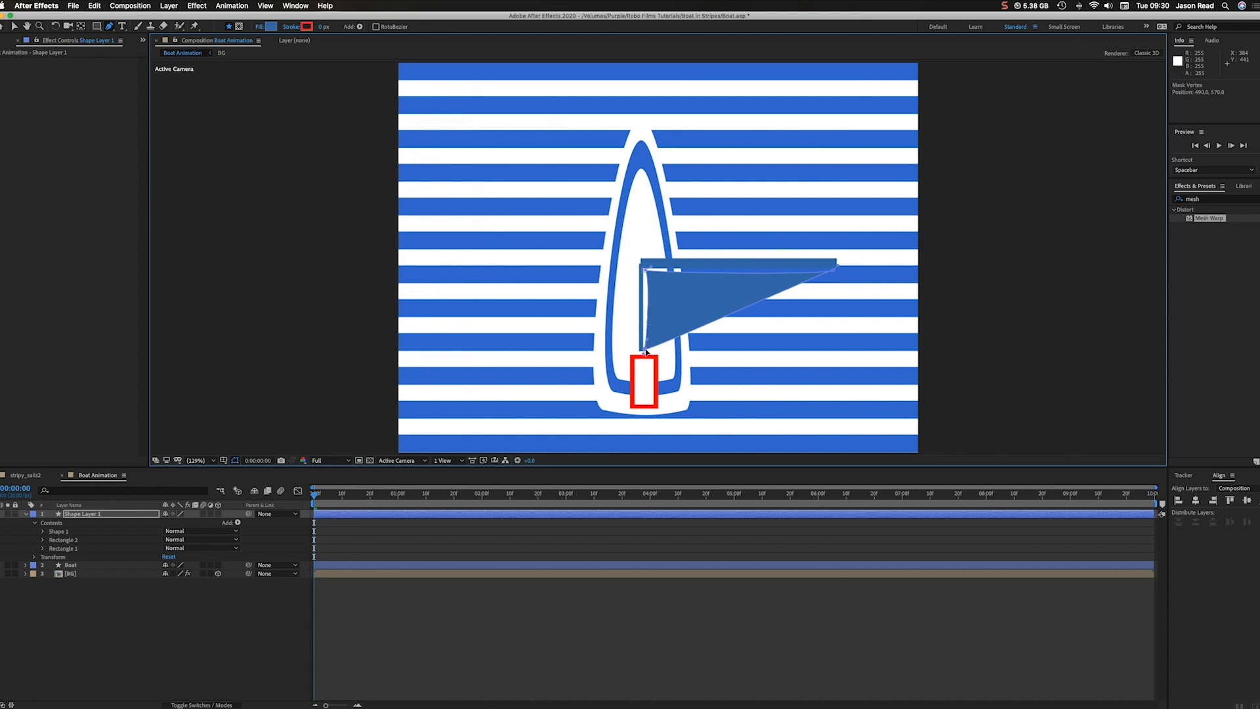
Change the sail's fill to a white and light-blue linear gradient, angled so the colours split roughly parallel to the sail's sloping edge.
alt+click(272, 26)
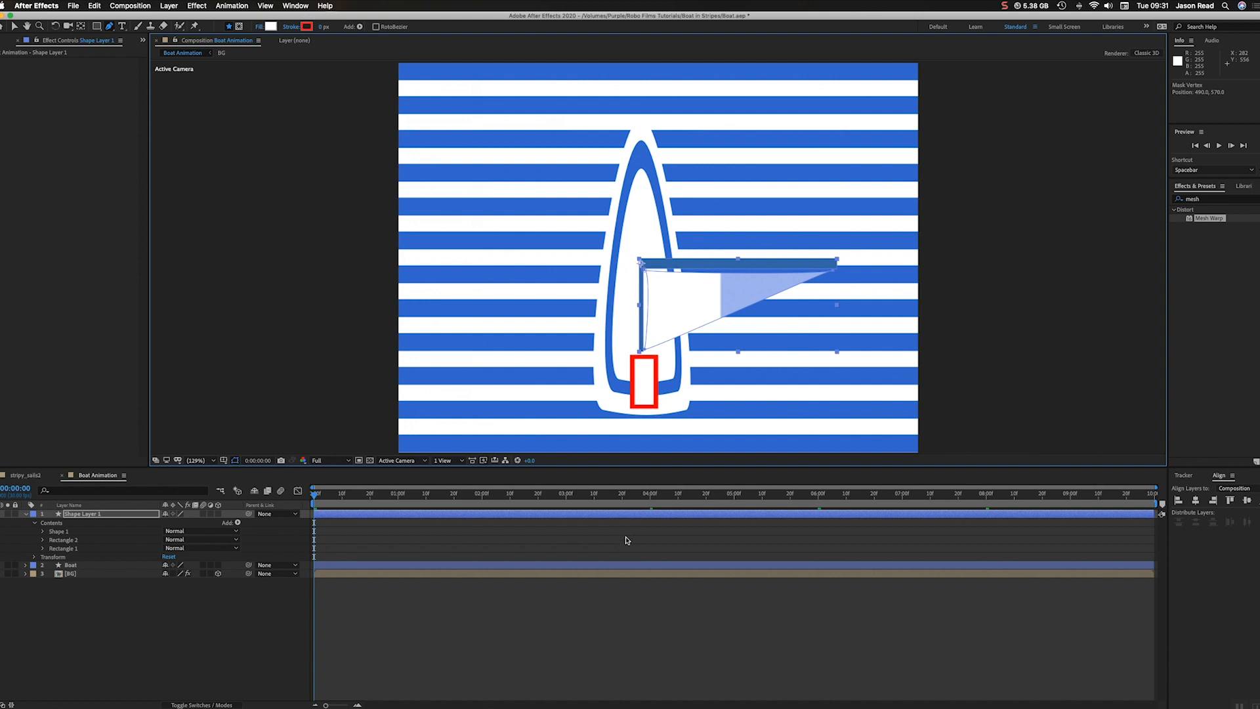
key(v)
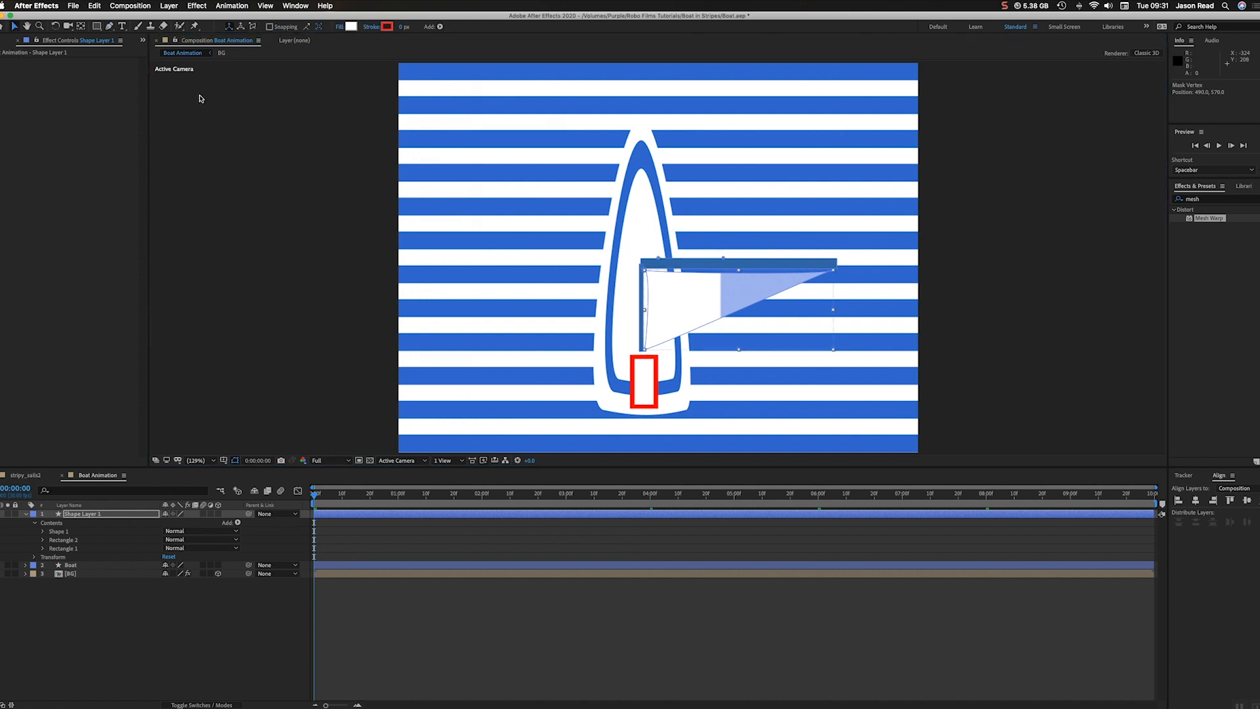
click(645, 352)
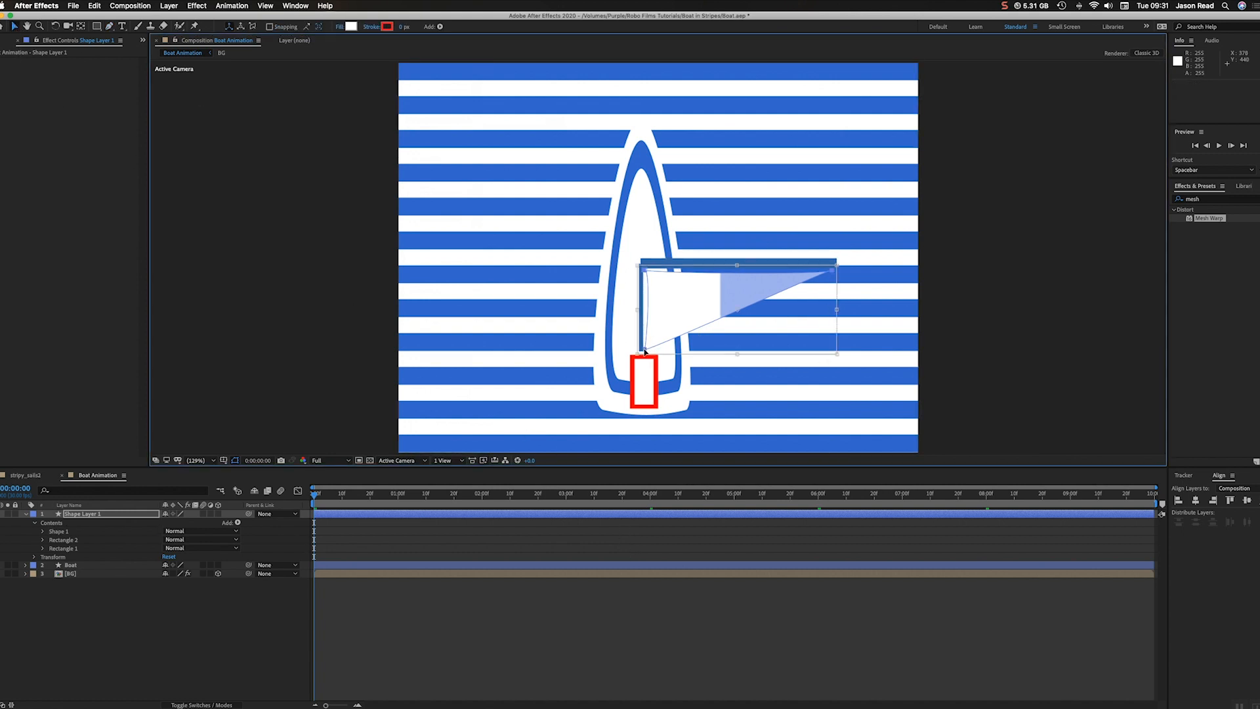
click(778, 531)
click(755, 303)
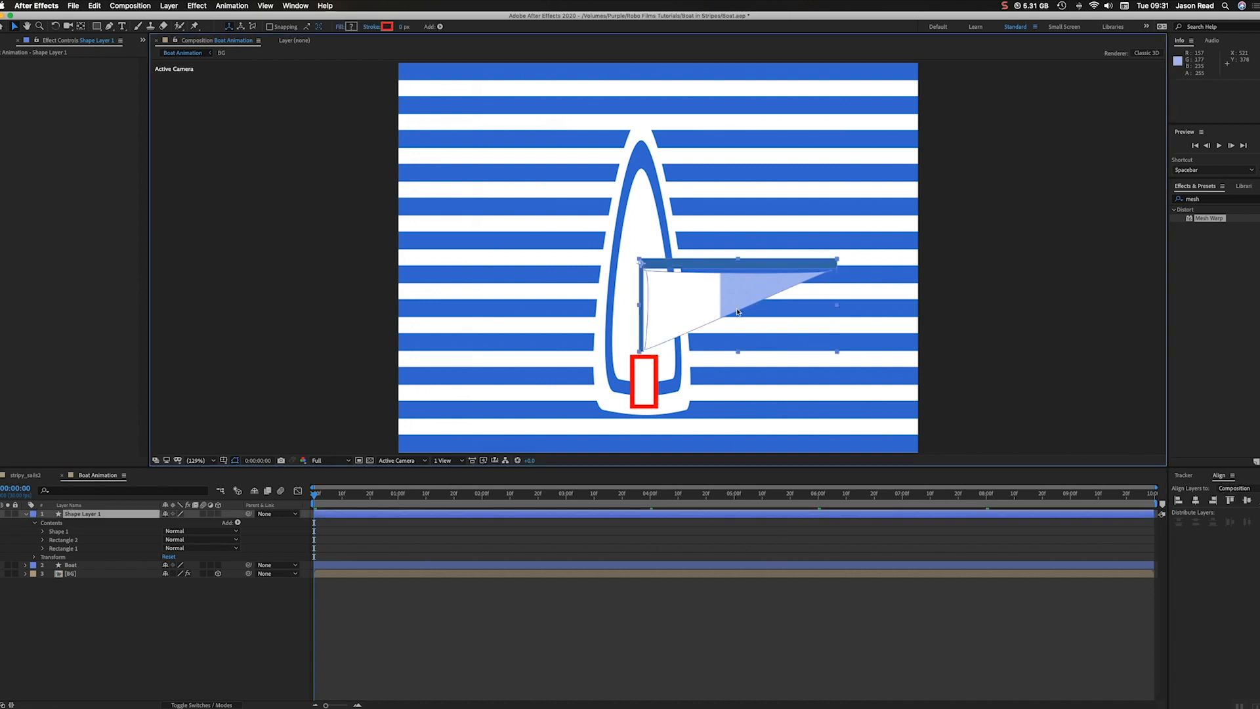
click(734, 314)
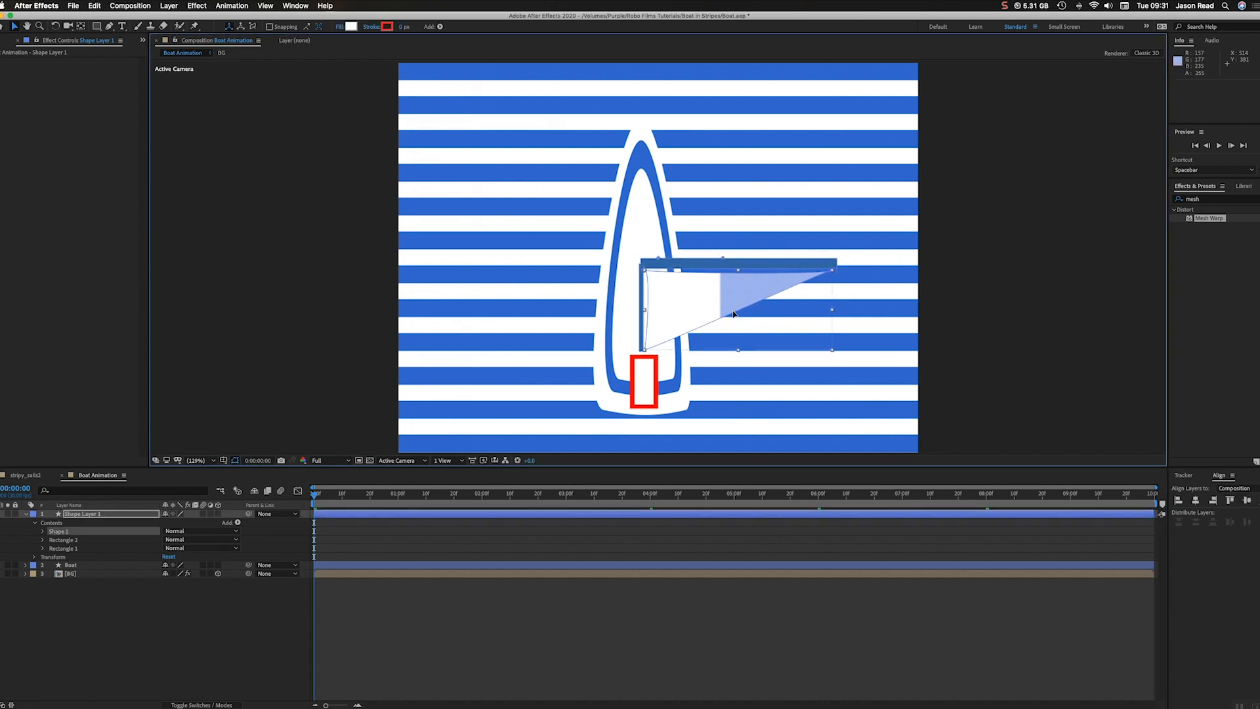
click(722, 265)
mouse_move(721, 263)
mouse_down()
mouse_move(722, 275)
mouse_move(718, 243)
mouse_move(717, 287)
mouse_move(691, 310)
mouse_move(659, 299)
mouse_move(704, 302)
mouse_move(686, 319)
mouse_move(676, 285)
mouse_move(664, 291)
mouse_move(698, 304)
mouse_up()
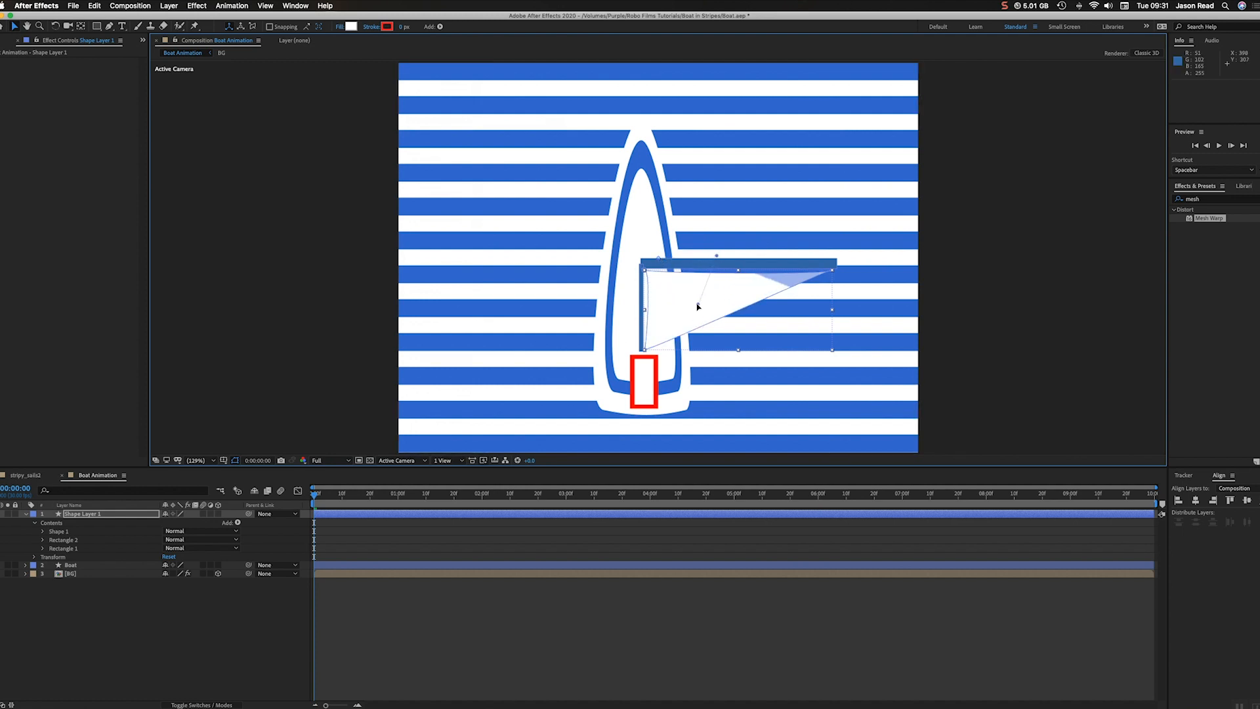
drag(716, 259, 697, 302)
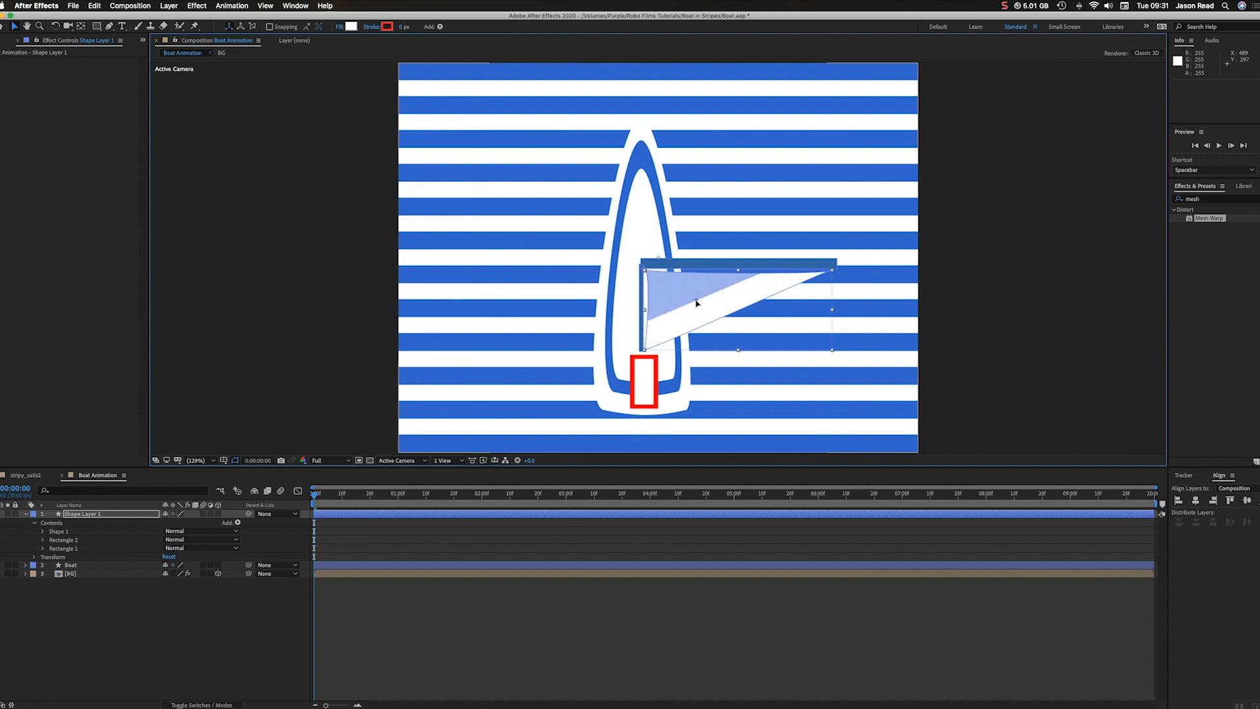
Adjust the sail's gradient stops, placing light blue 9DB1EB at about 99% and white FFFFFF at 83.1%.
click(348, 27)
drag(404, 237, 261, 237)
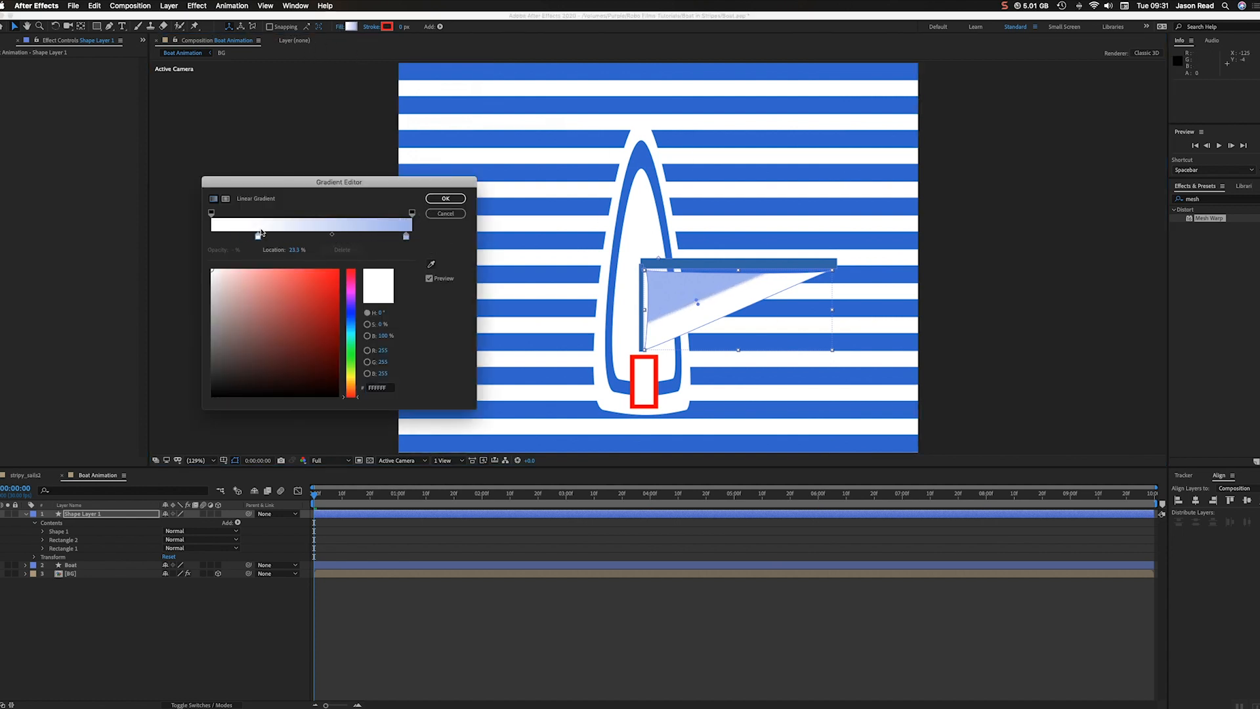
drag(406, 236, 377, 238)
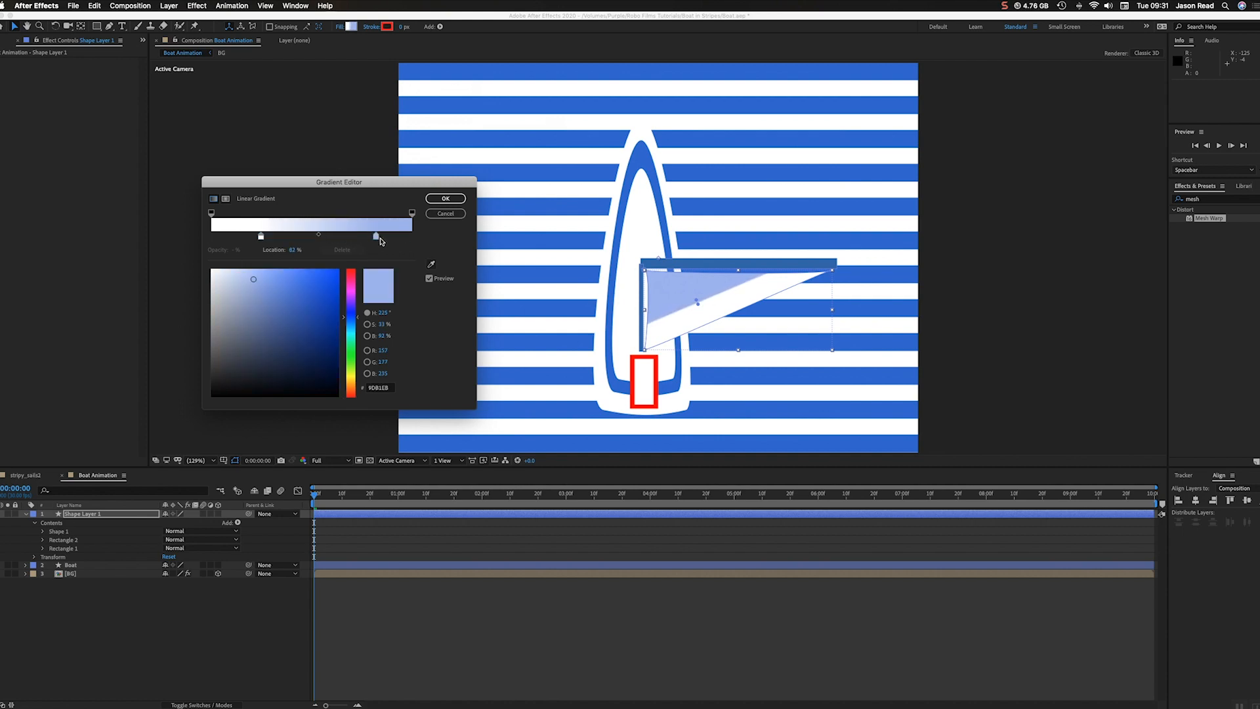
click(262, 236)
drag(262, 237, 304, 238)
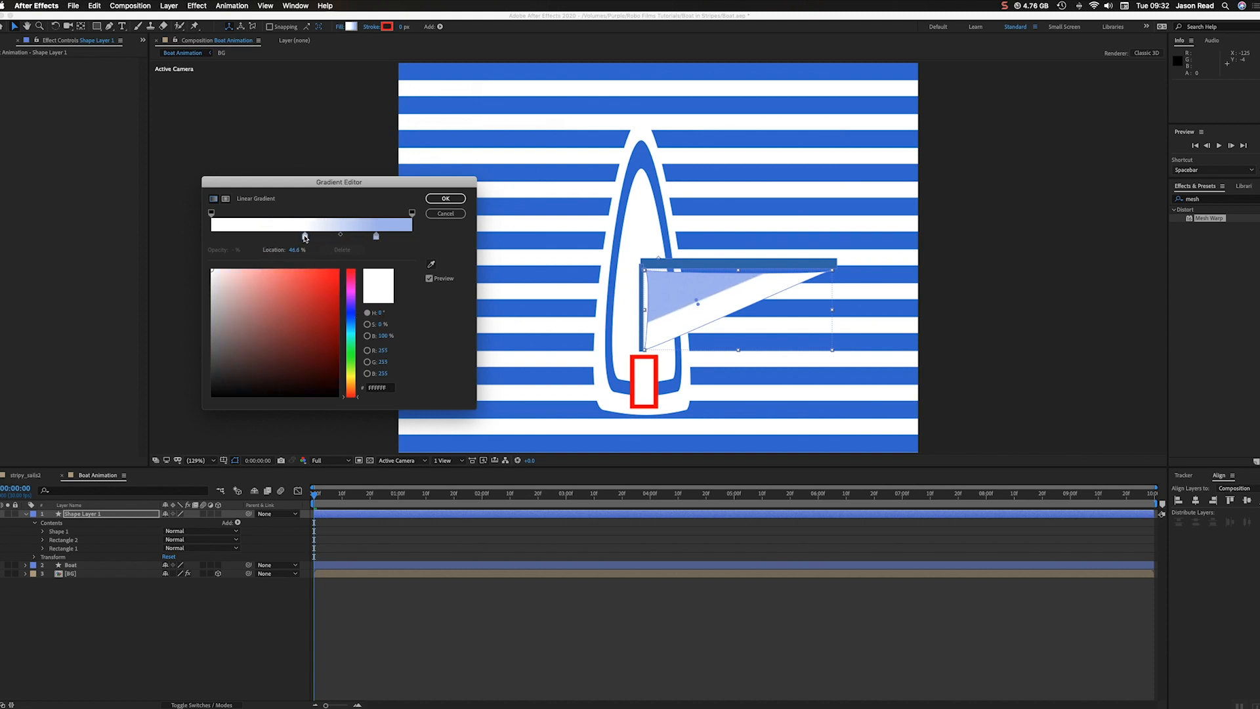
click(376, 237)
click(392, 237)
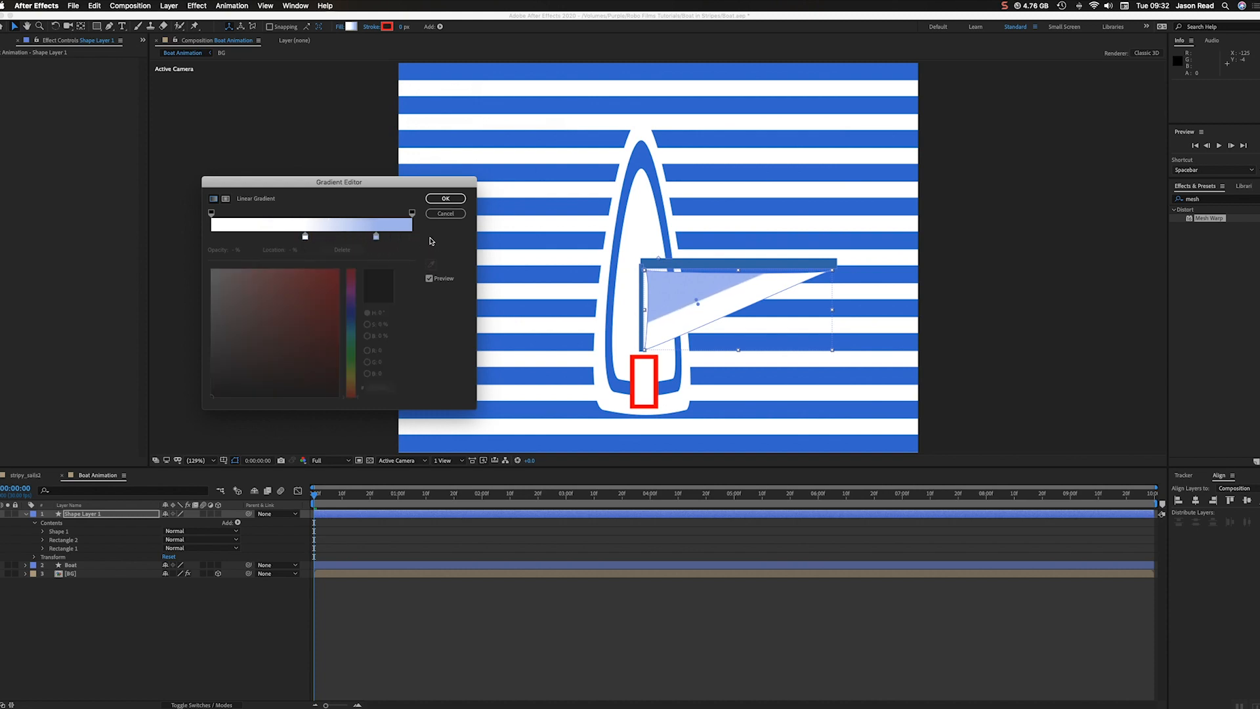
drag(388, 239, 409, 238)
click(386, 237)
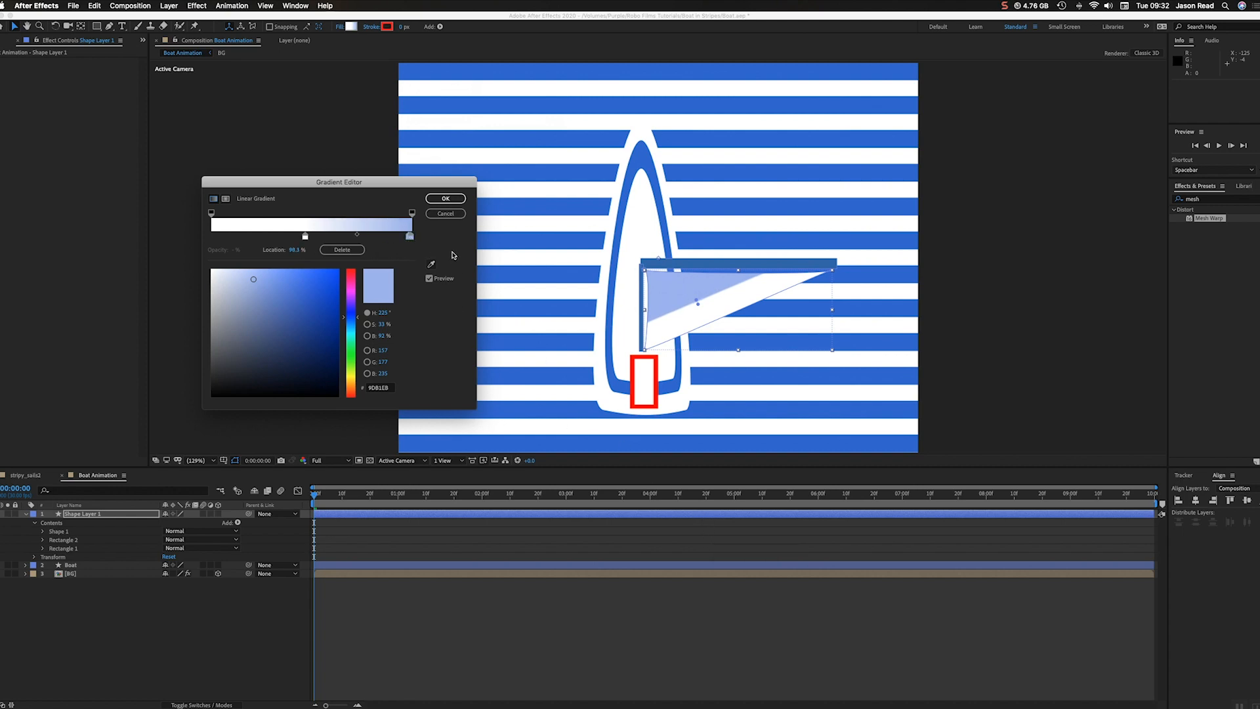
drag(305, 237, 378, 241)
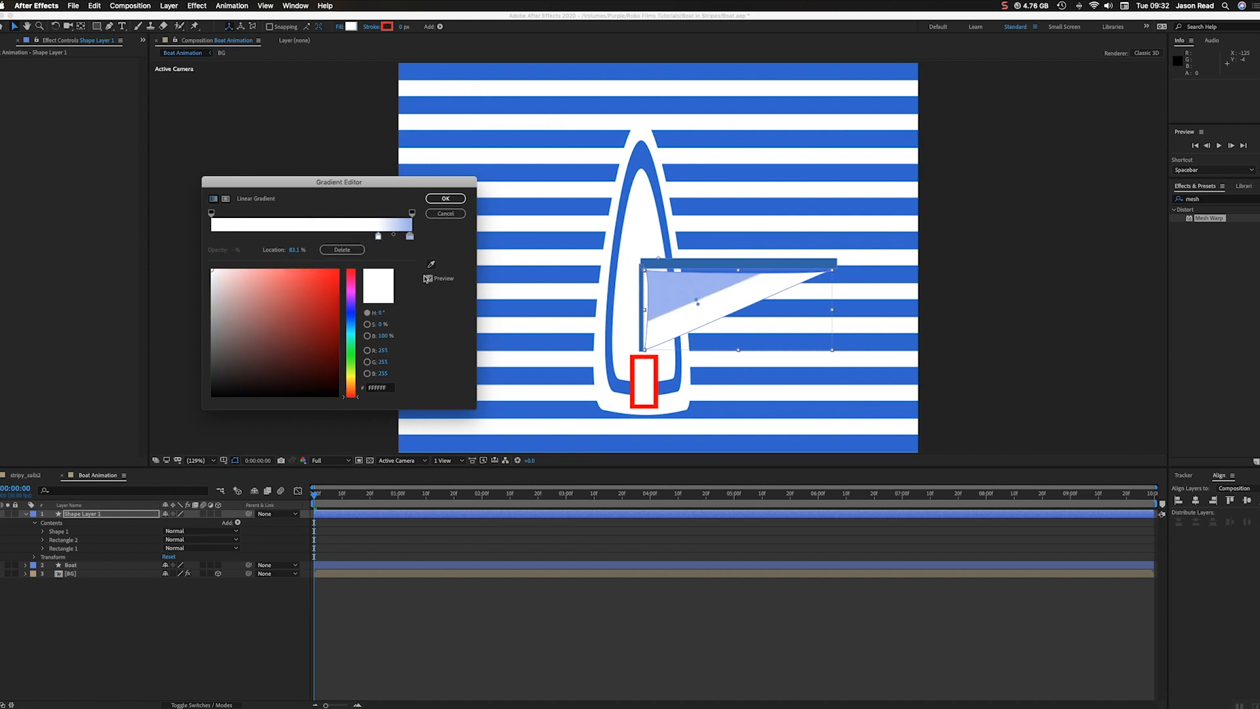
click(446, 198)
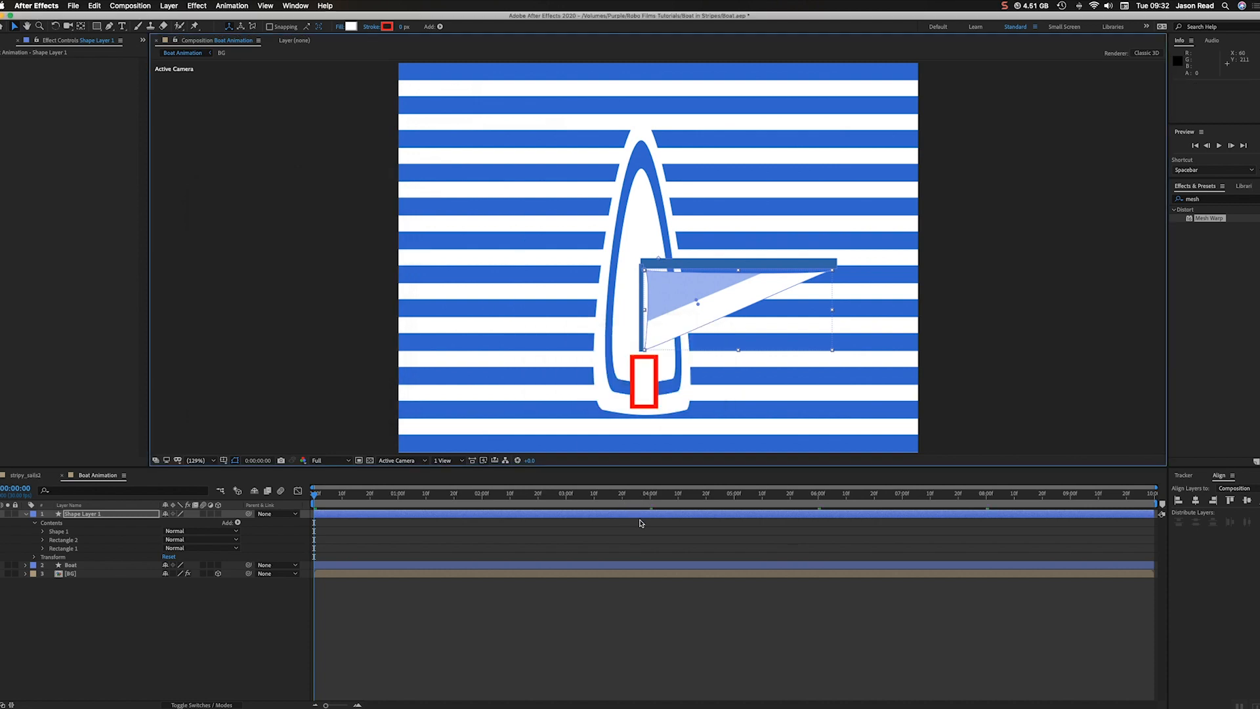
Add Wiggle Paths to the sail shape, set Wiggles/Second to 1, and preview the movement from the start.
click(57, 532)
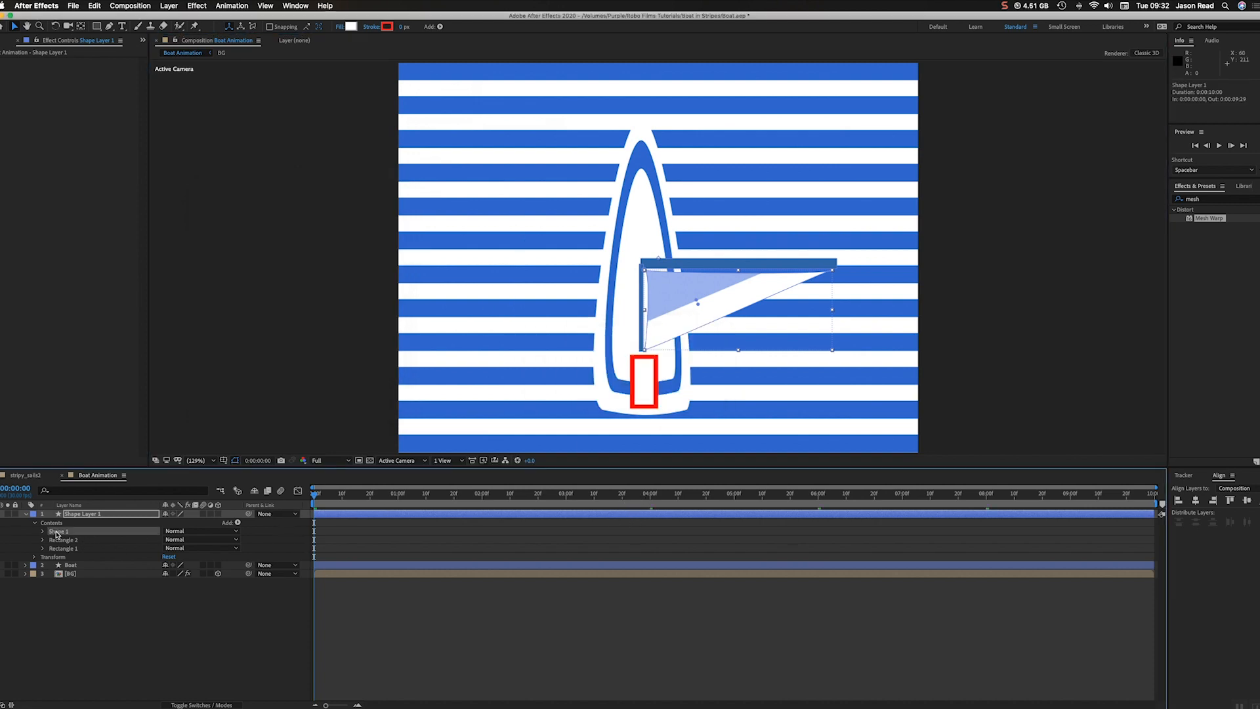
click(43, 531)
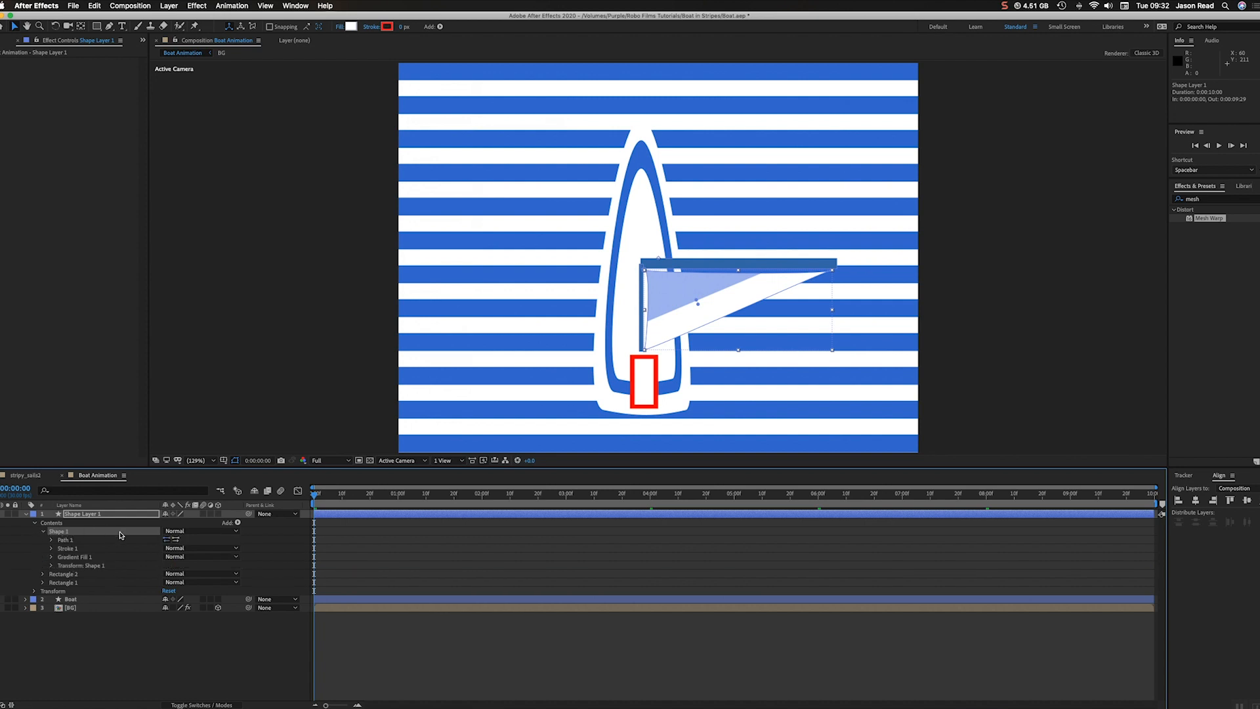
click(237, 523)
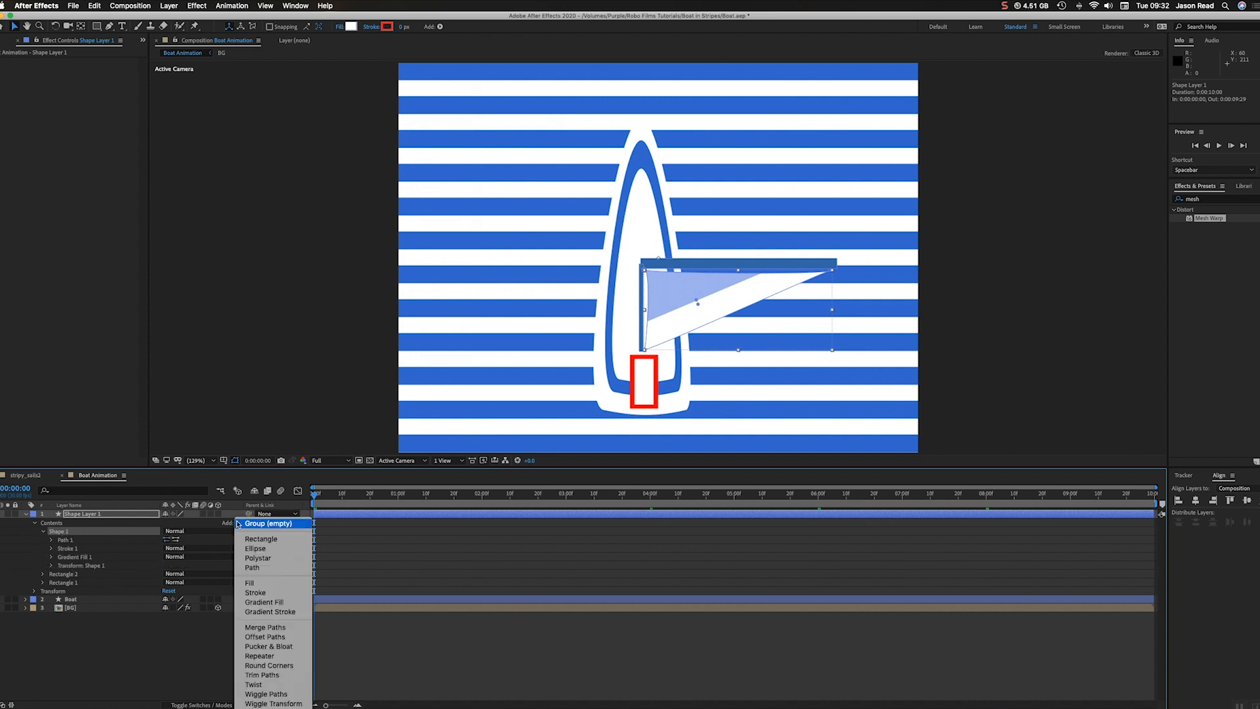
click(283, 694)
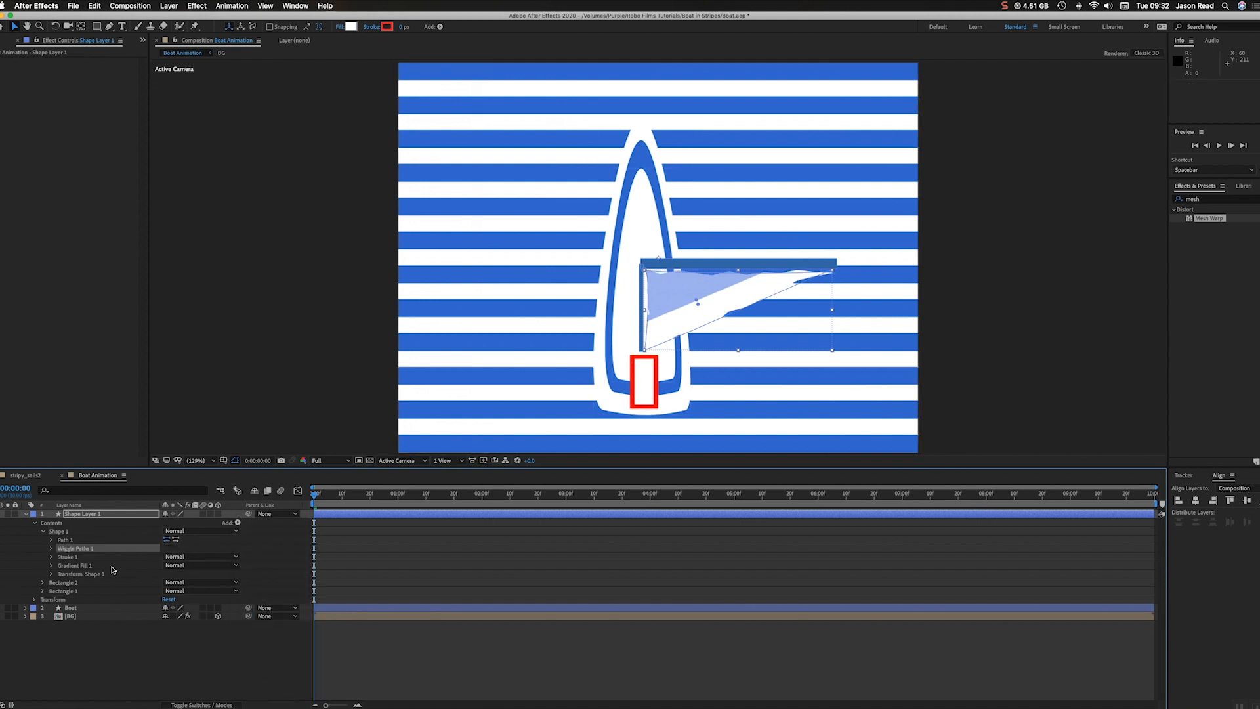
click(51, 549)
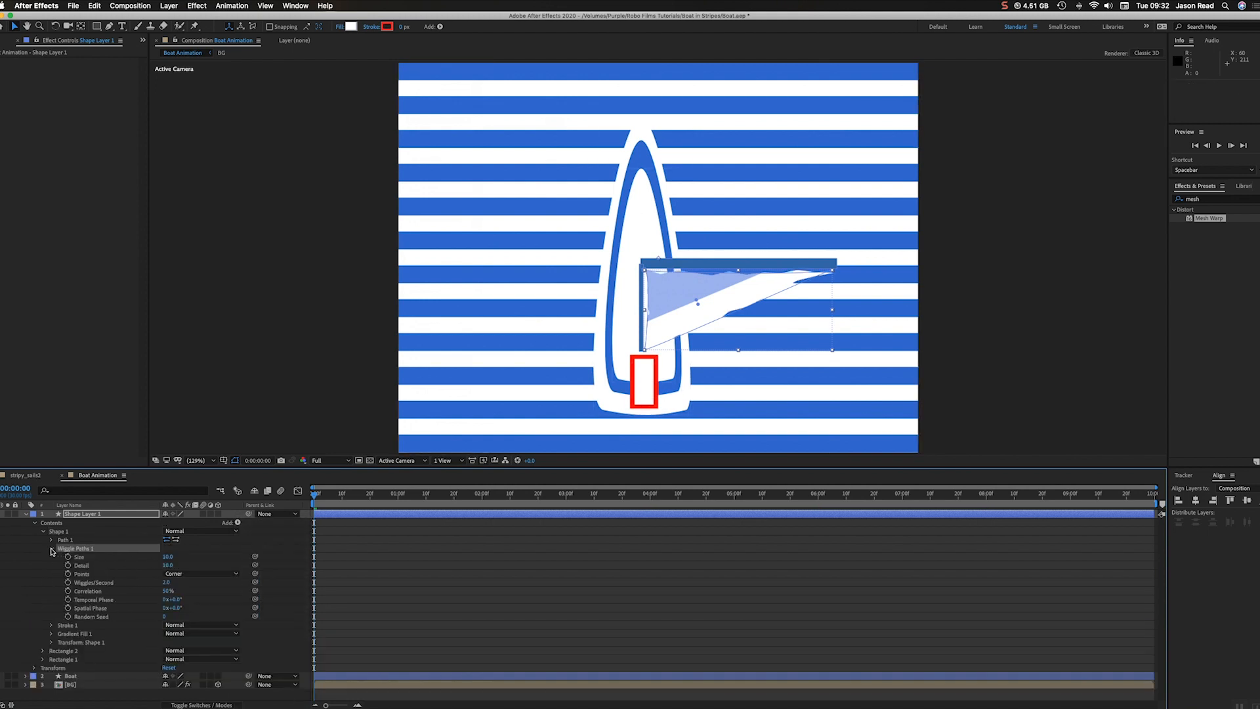
click(166, 583)
click(358, 590)
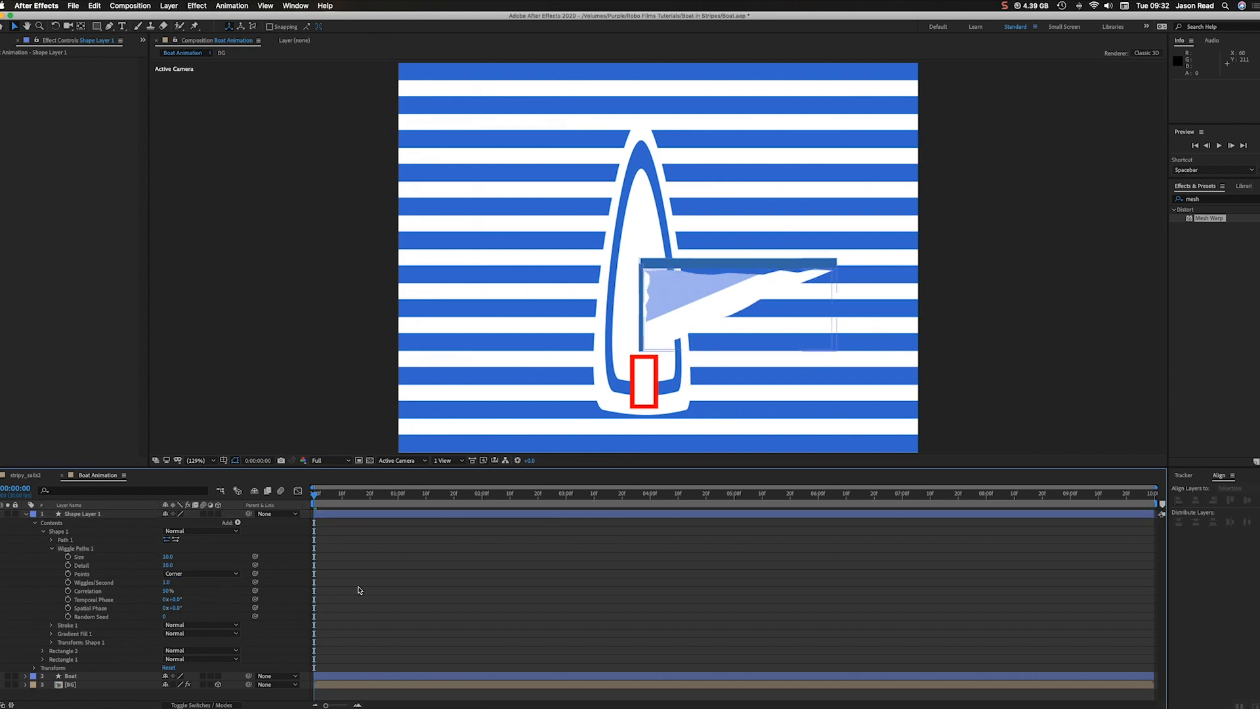
key(space)
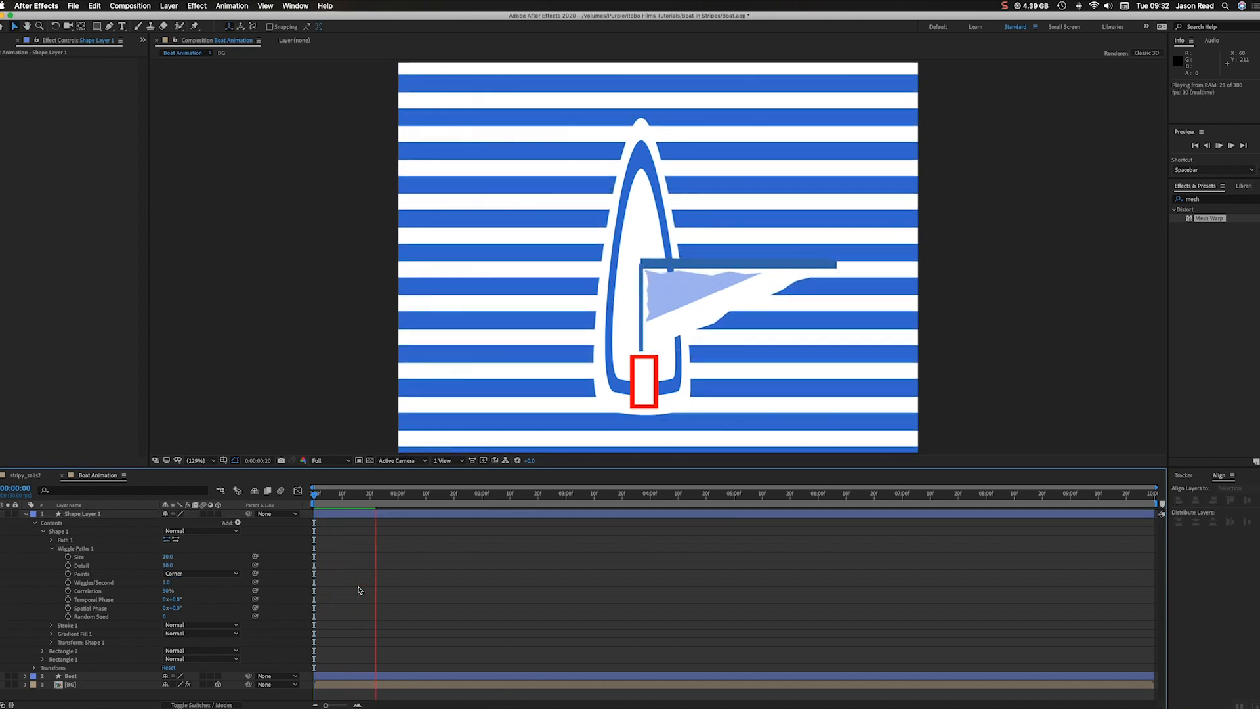
click(312, 498)
click(312, 498)
Set the sail's Wiggle Paths points to Smooth, lower its size to about 1, and preview the gentler flutter.
click(199, 574)
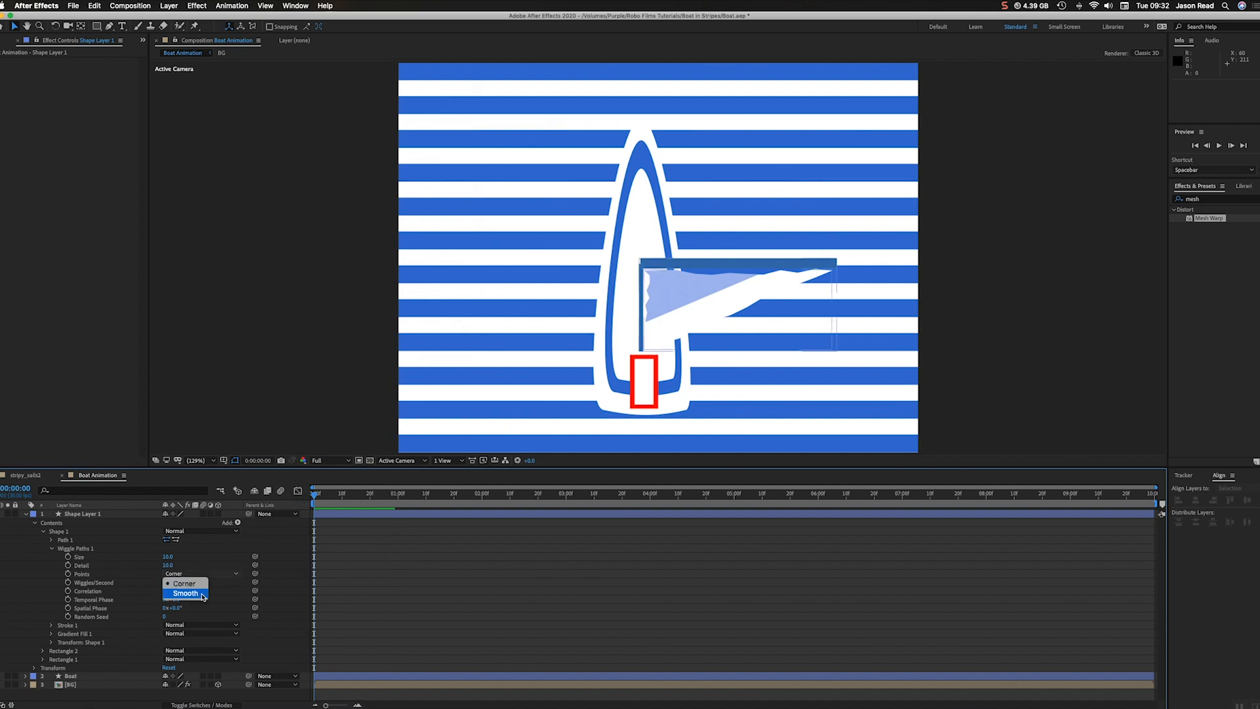
click(185, 594)
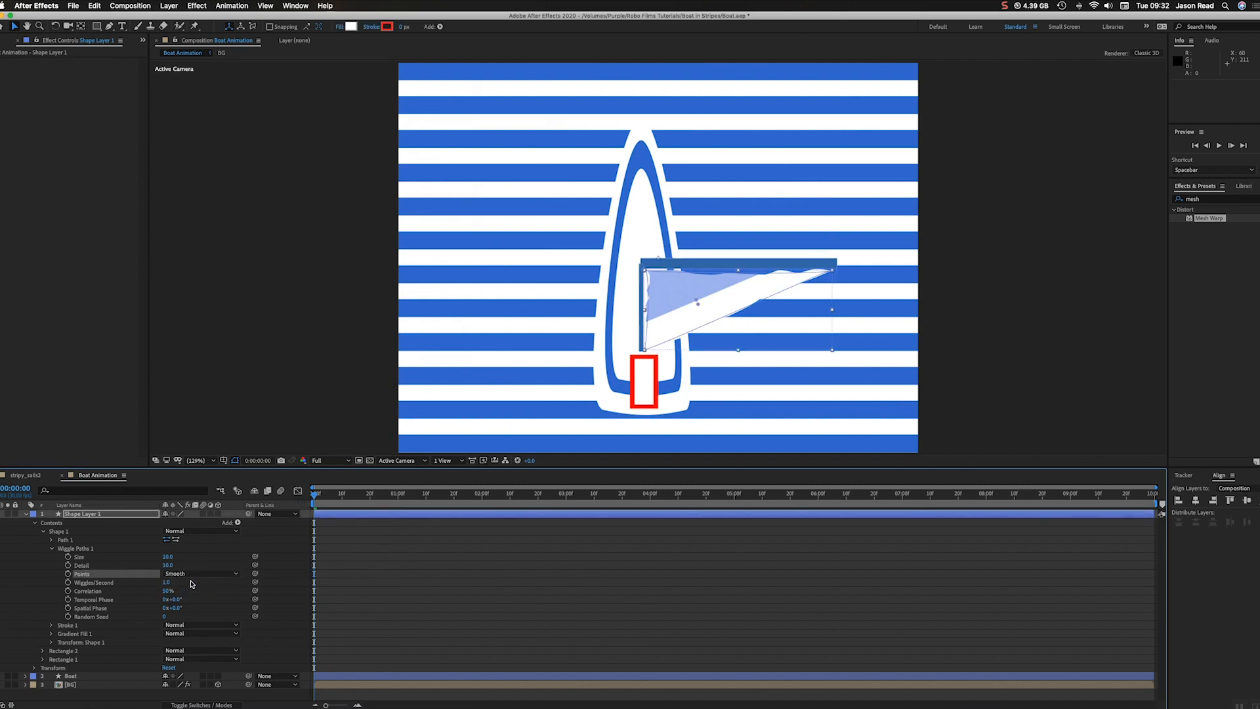
drag(169, 557, 162, 557)
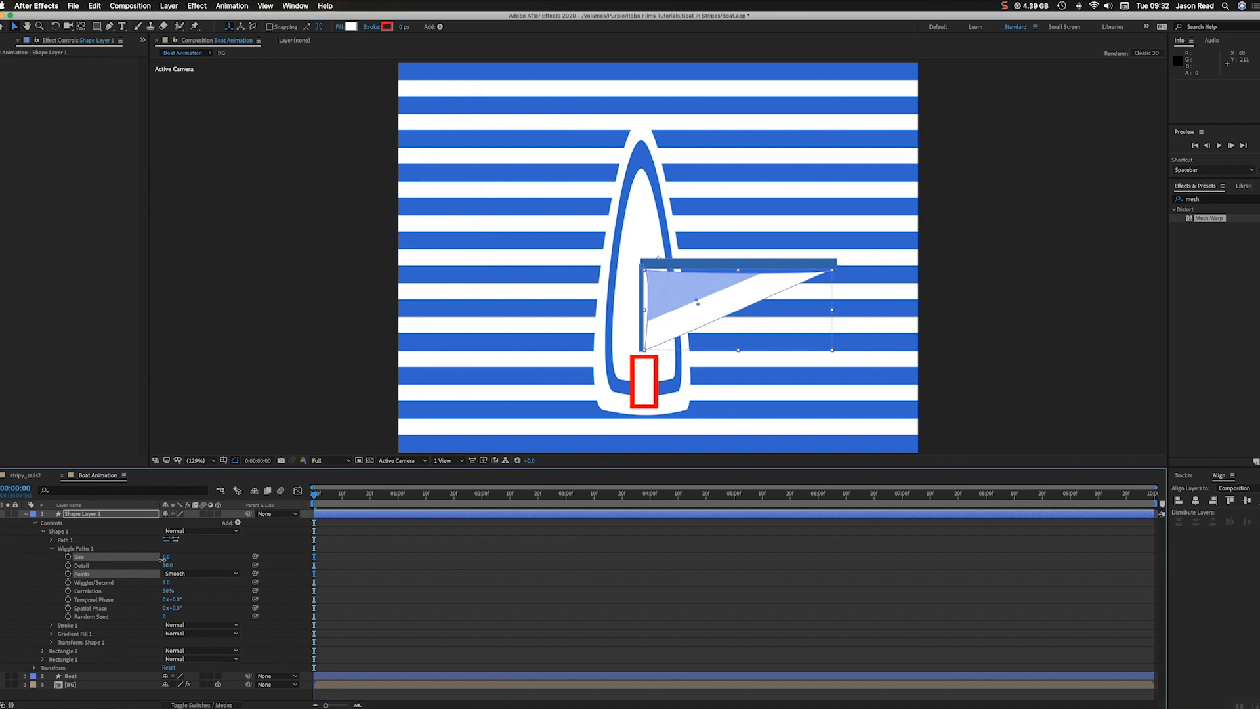
click(444, 599)
key(space)
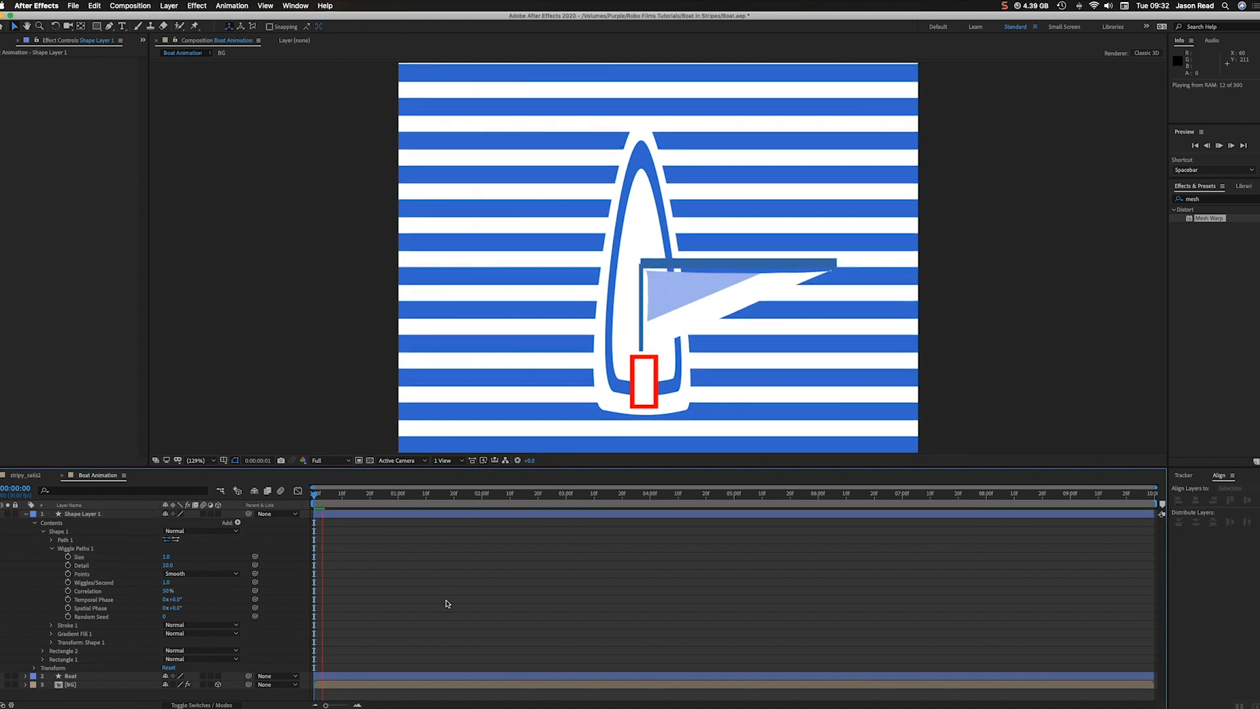
key(space)
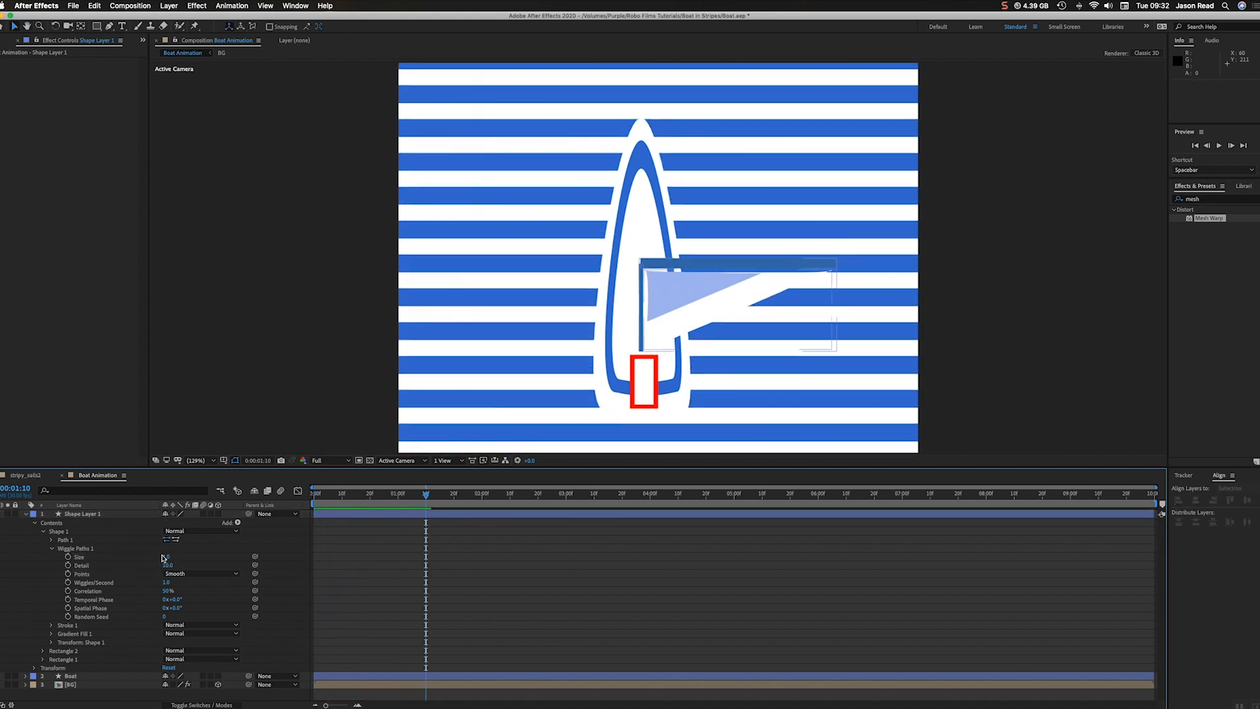
click(167, 556)
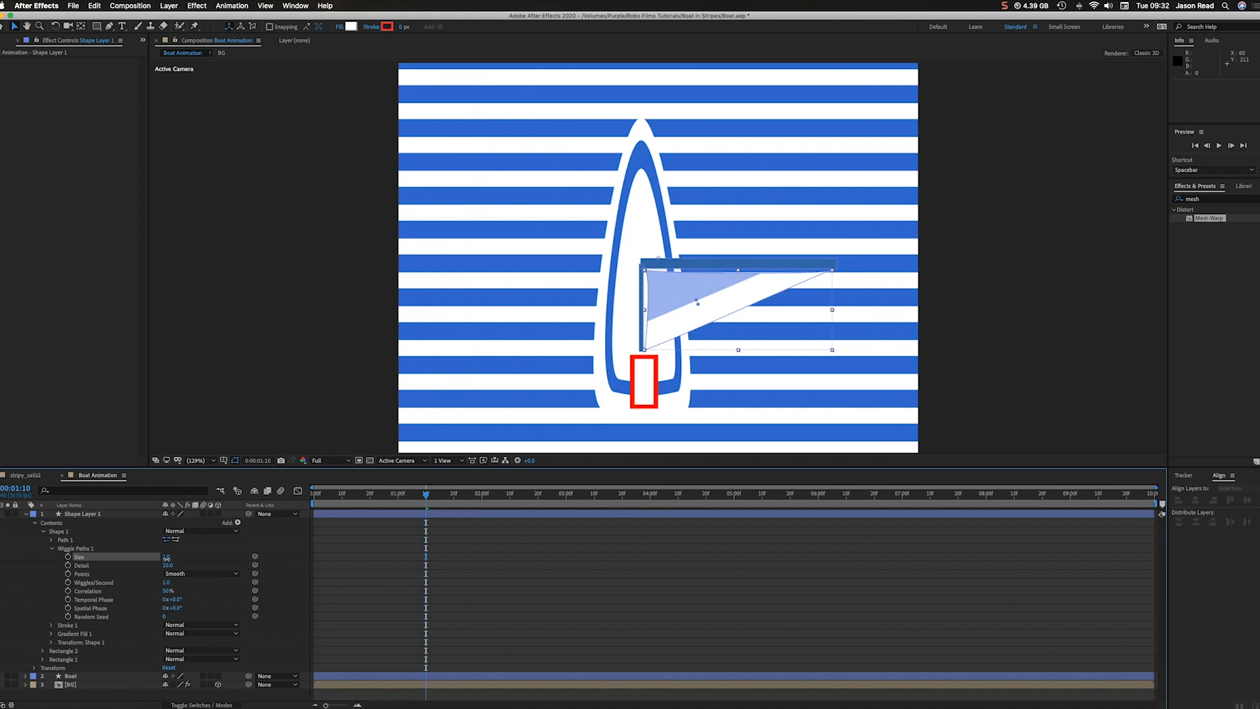
key(space)
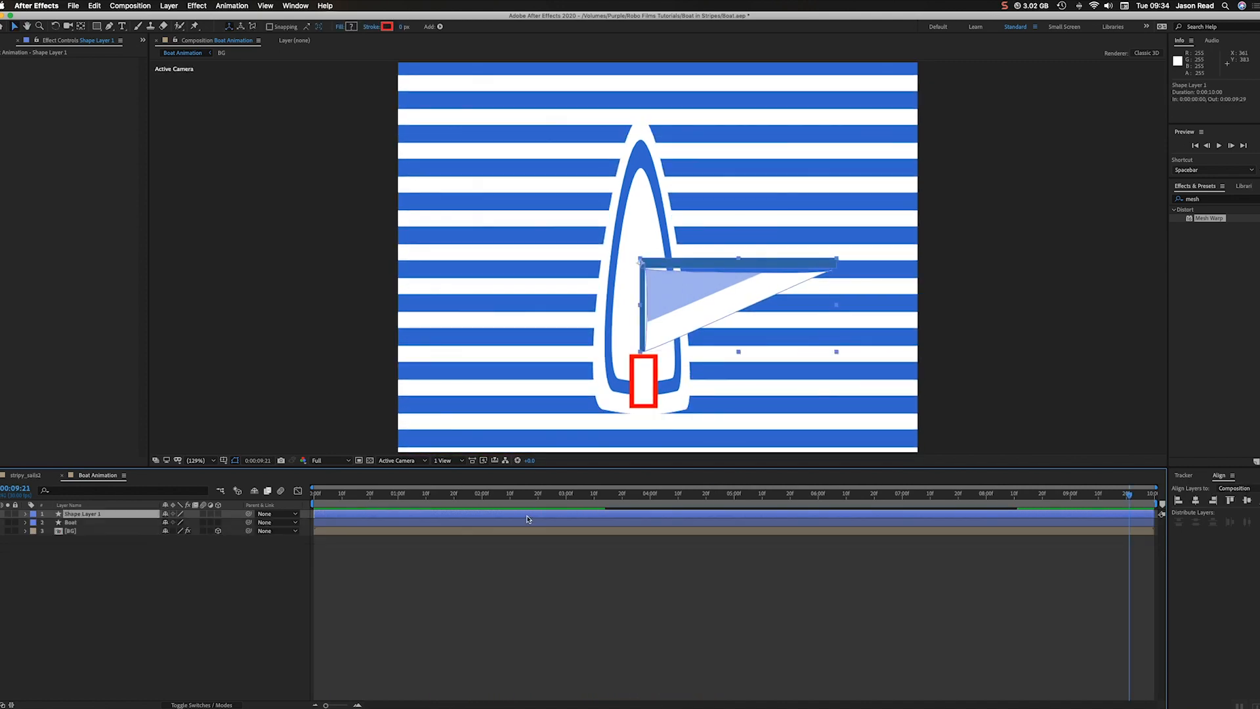
Make Shape Layer 1 and the Boat layer 3D, and rename Shape Layer 1 as Sail.
click(217, 514)
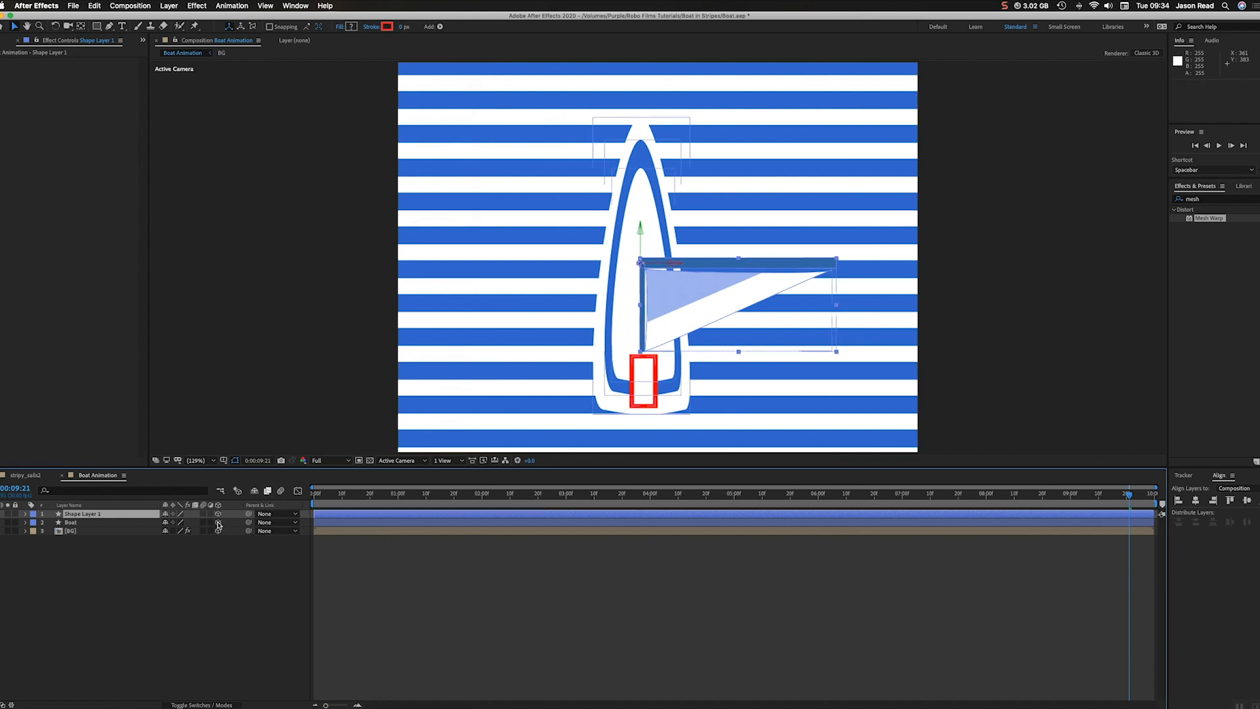
click(389, 563)
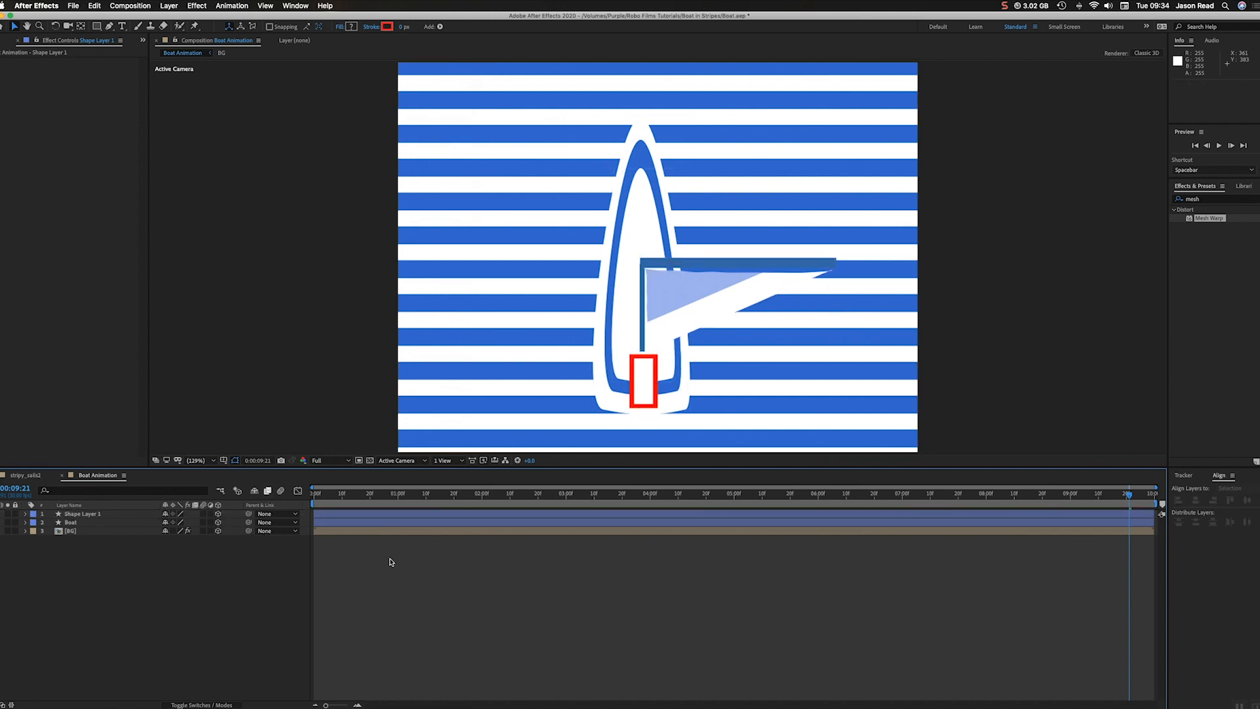
click(105, 516)
key(Return)
text(Sail)
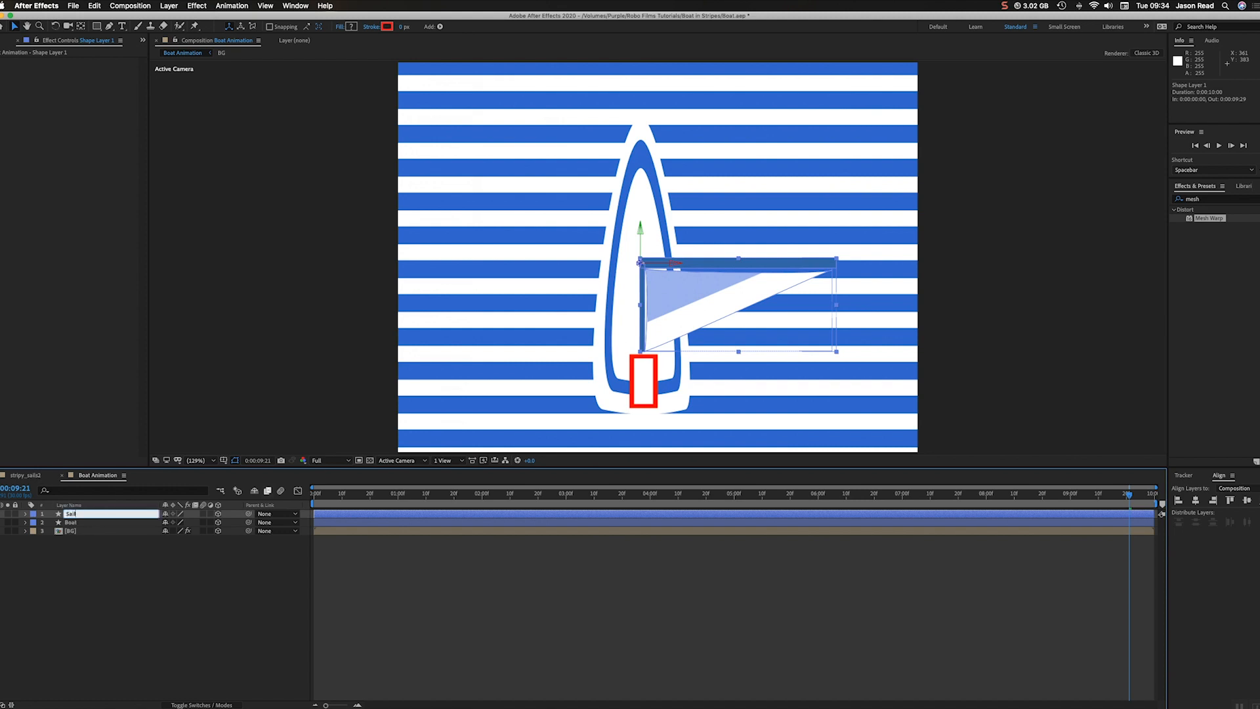
Set the Sail layer's Y Rotation to 90° so it stands perpendicular to the boat.
key(Return)
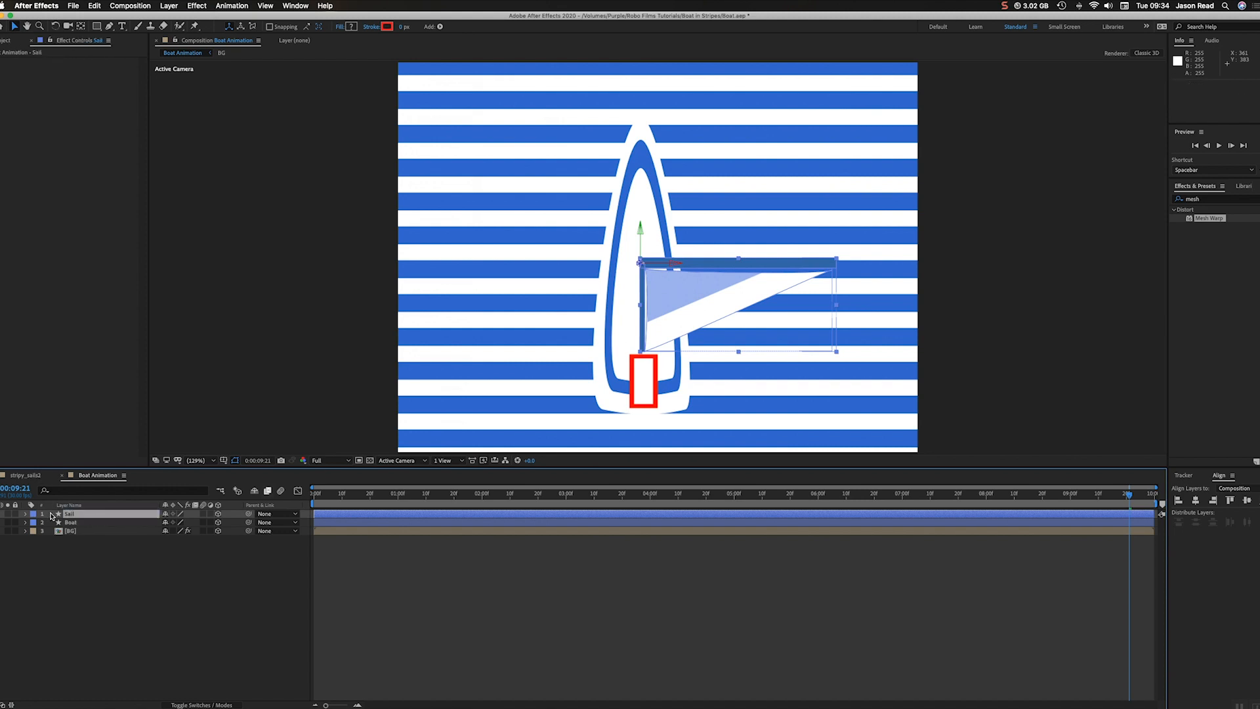
key(r)
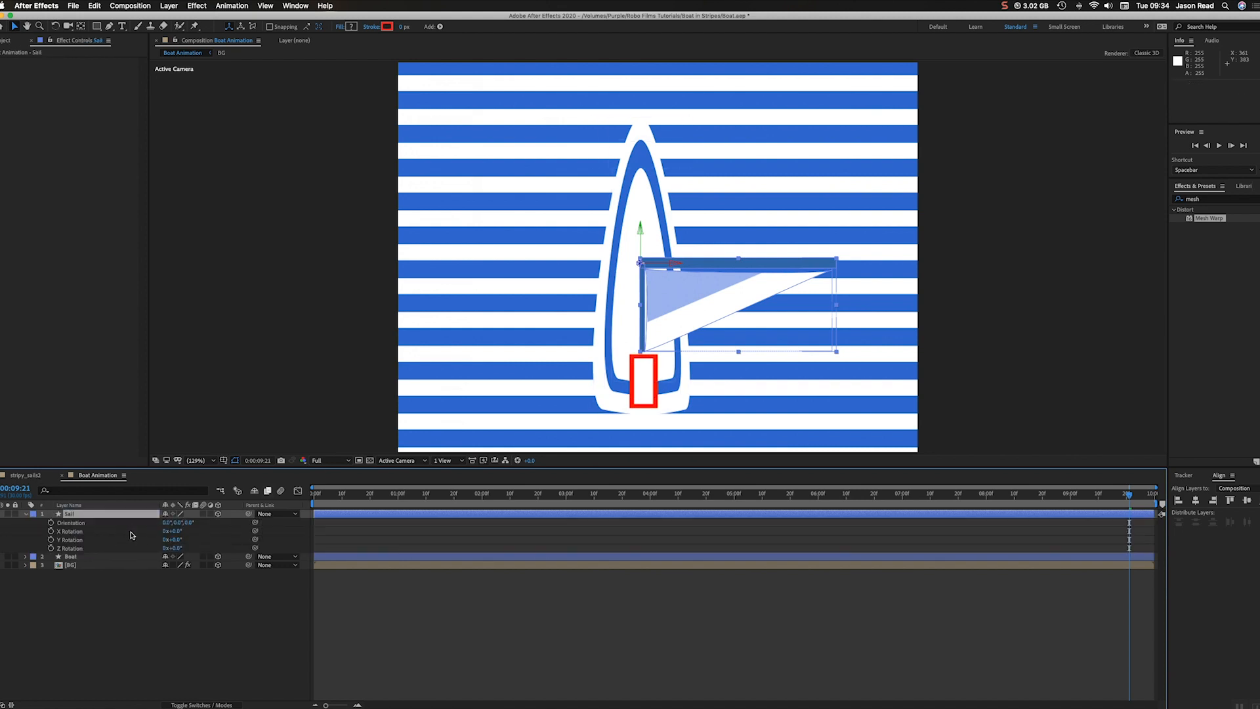
drag(177, 540, 224, 543)
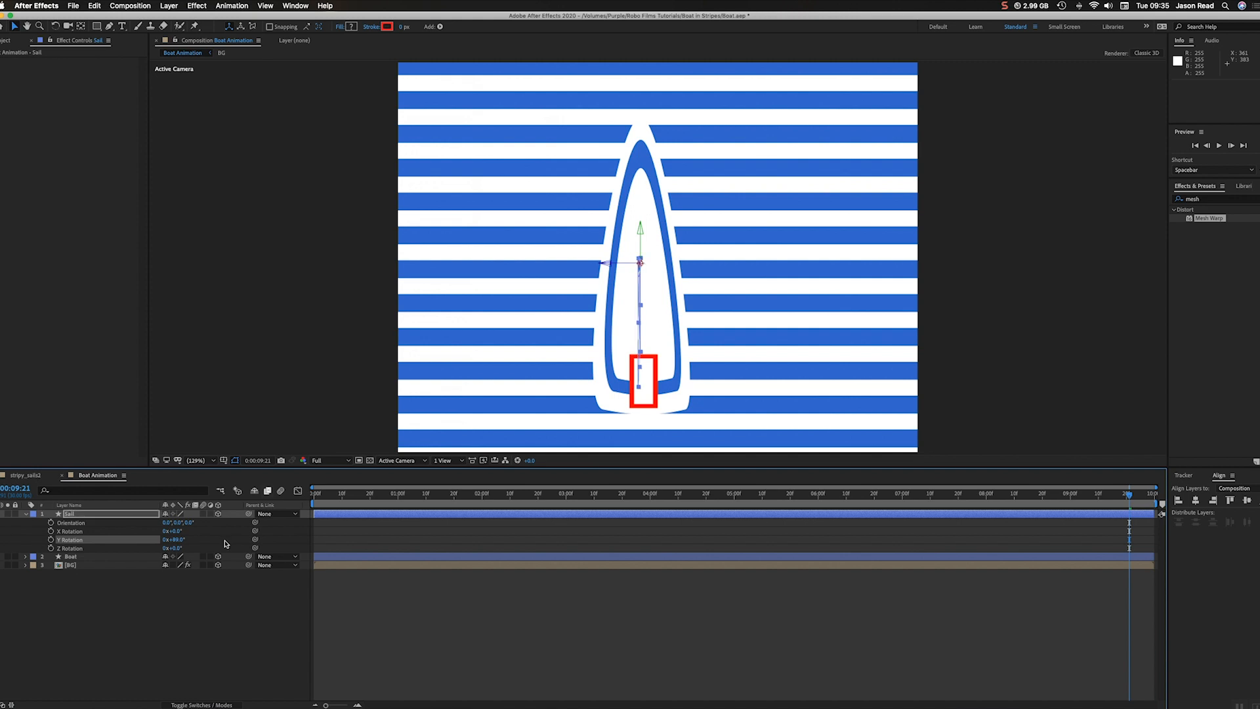
click(175, 540)
text(90)
key(Return)
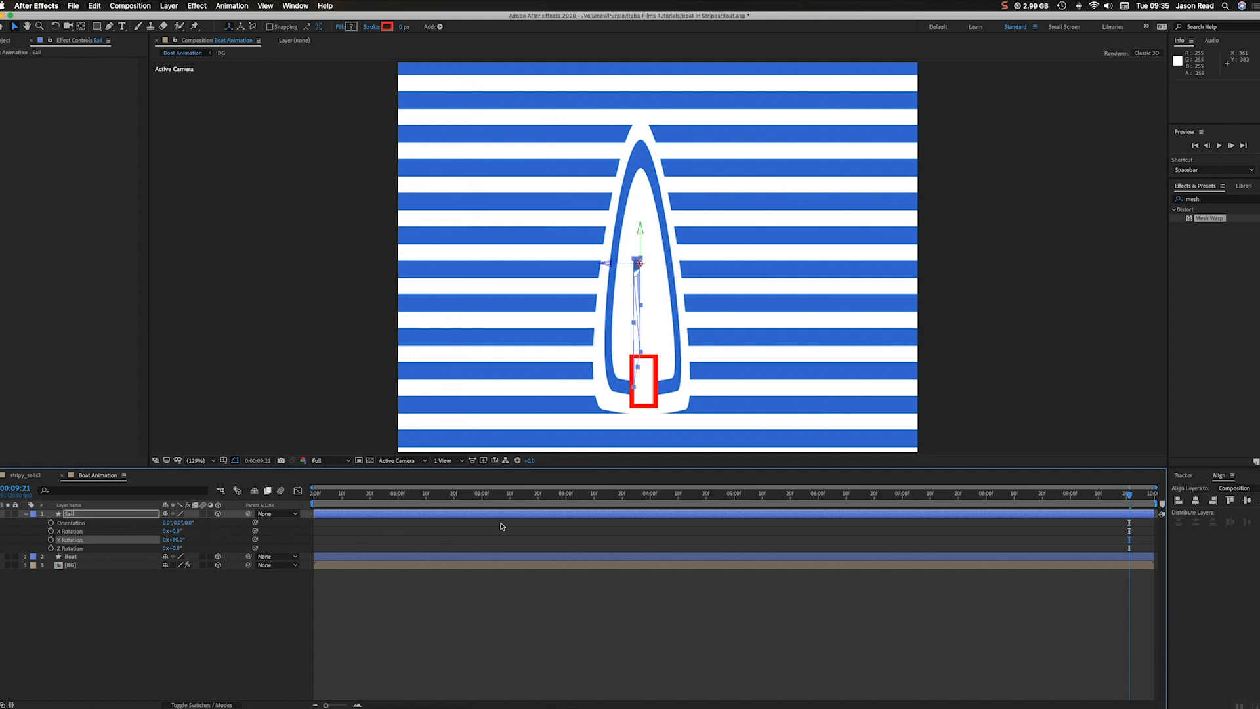
click(500, 525)
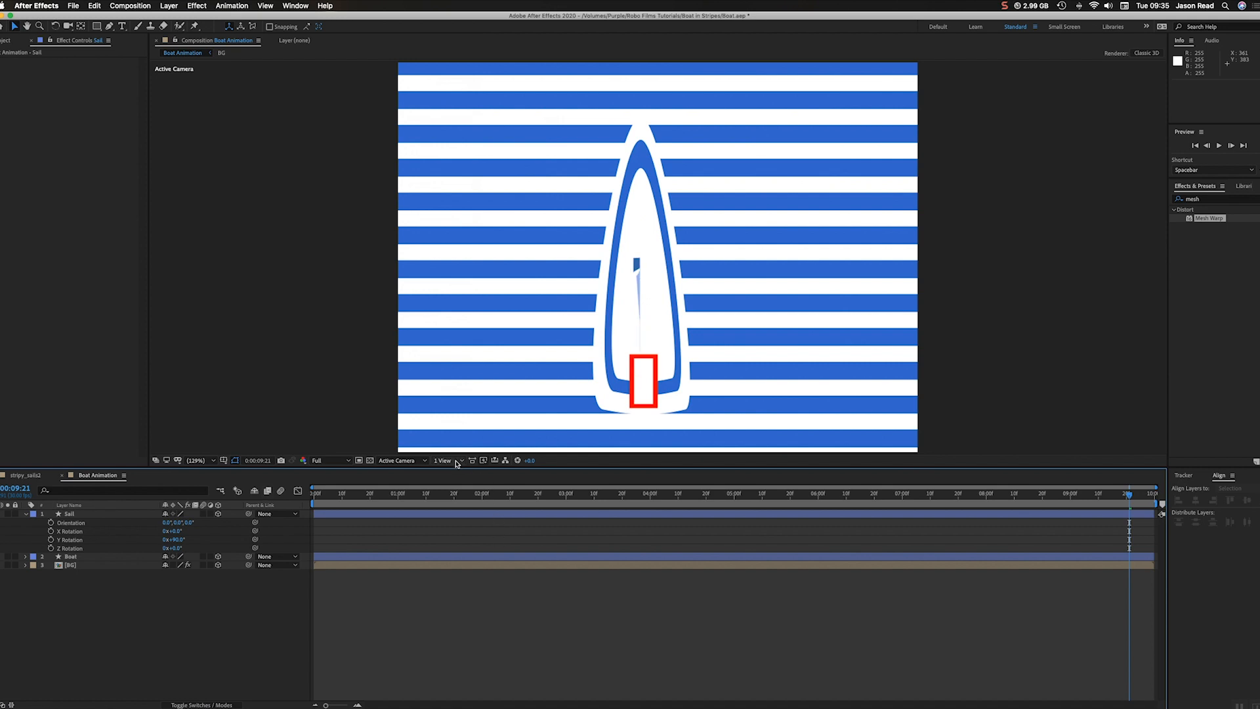
Inspect the upright sail in Custom View 1, collapse the Sail layer's properties, and return to the Active Camera view.
click(453, 461)
click(399, 461)
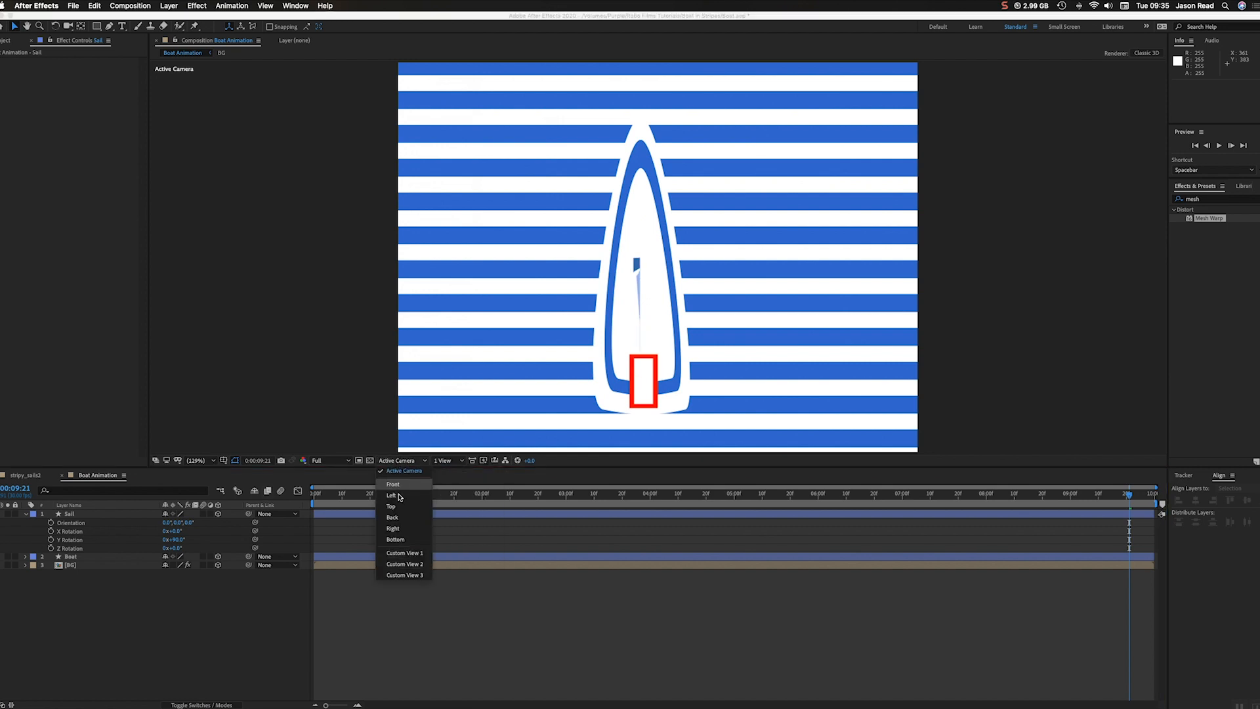
click(415, 554)
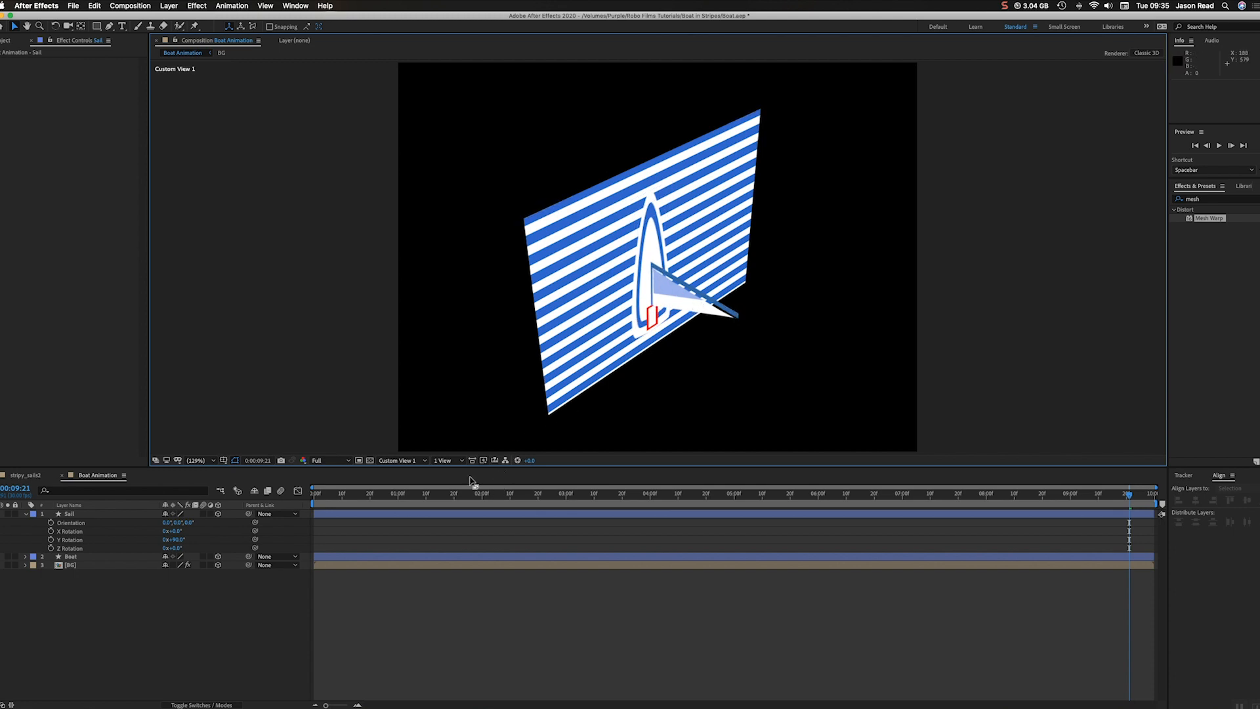
click(26, 515)
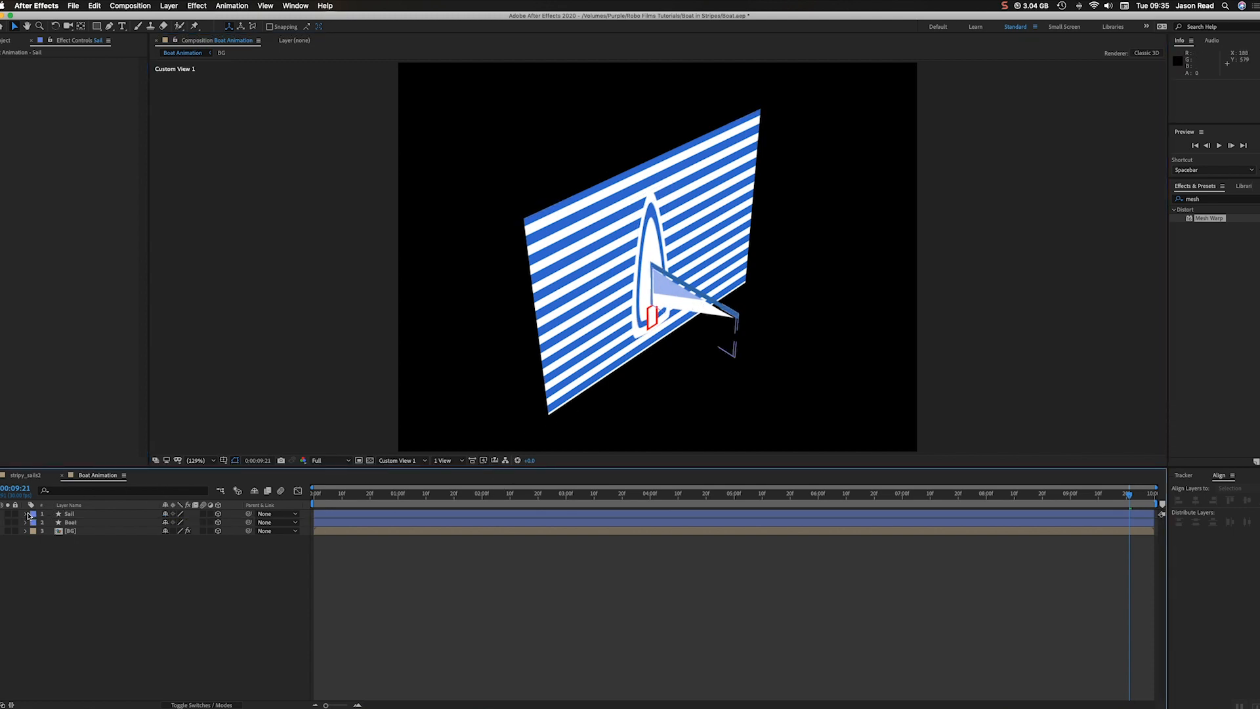
click(378, 460)
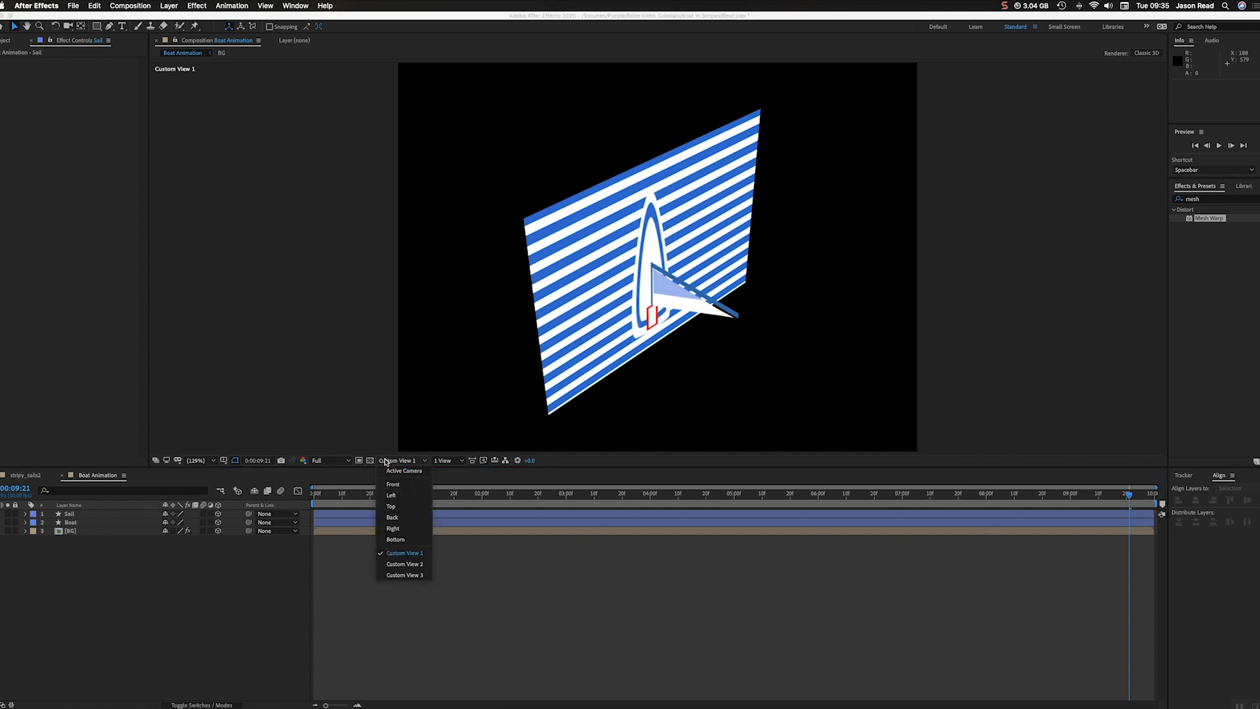
click(388, 473)
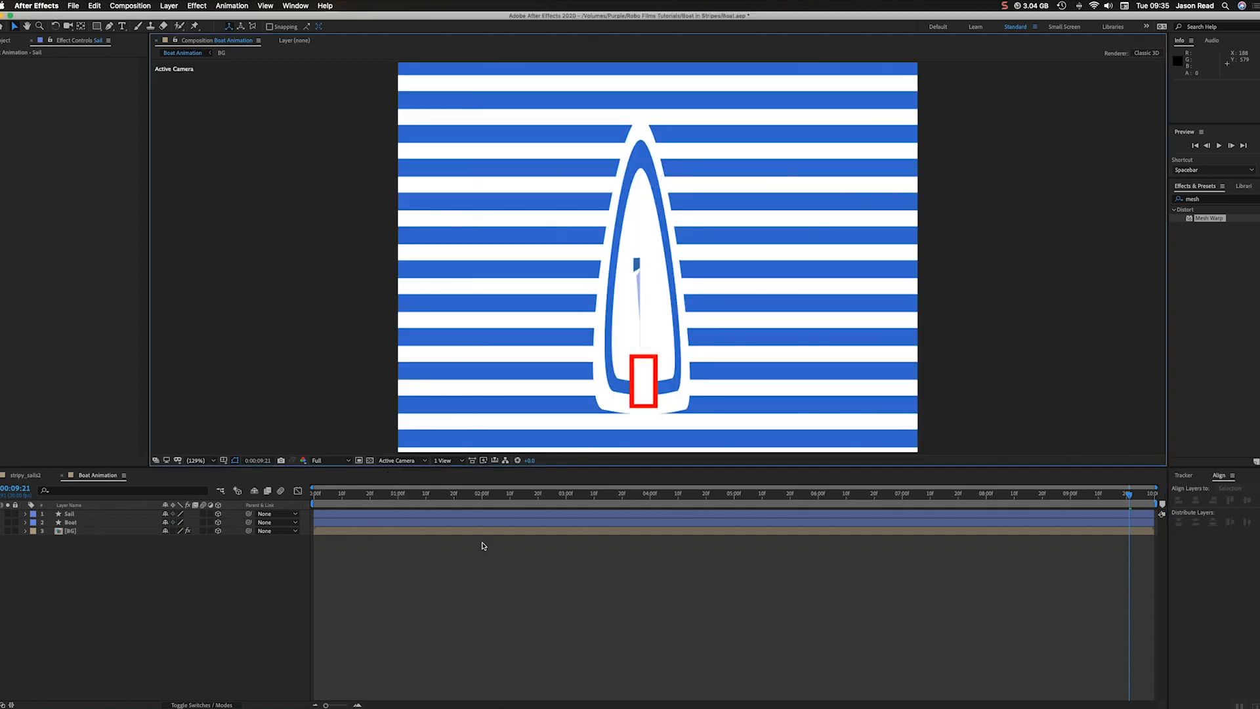
Create a 3D null object and parent the Sail and Boat layers to it.
click(170, 6)
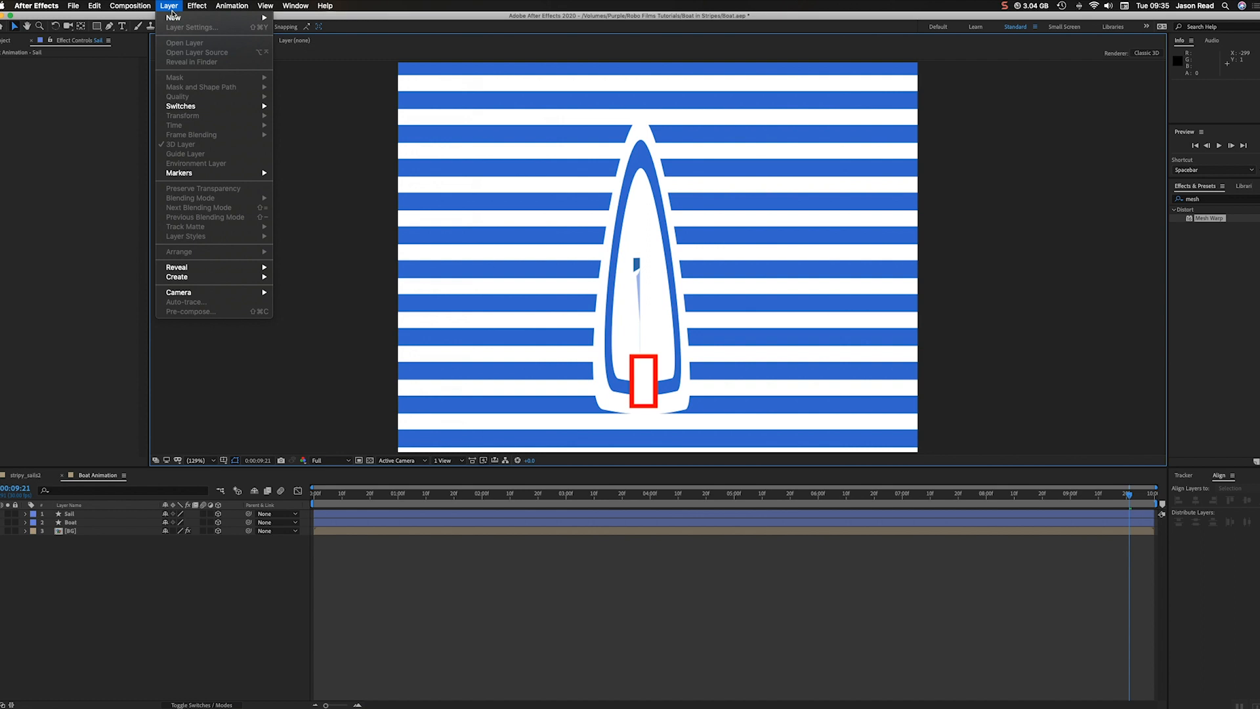
mouse_move(174, 17)
click(311, 59)
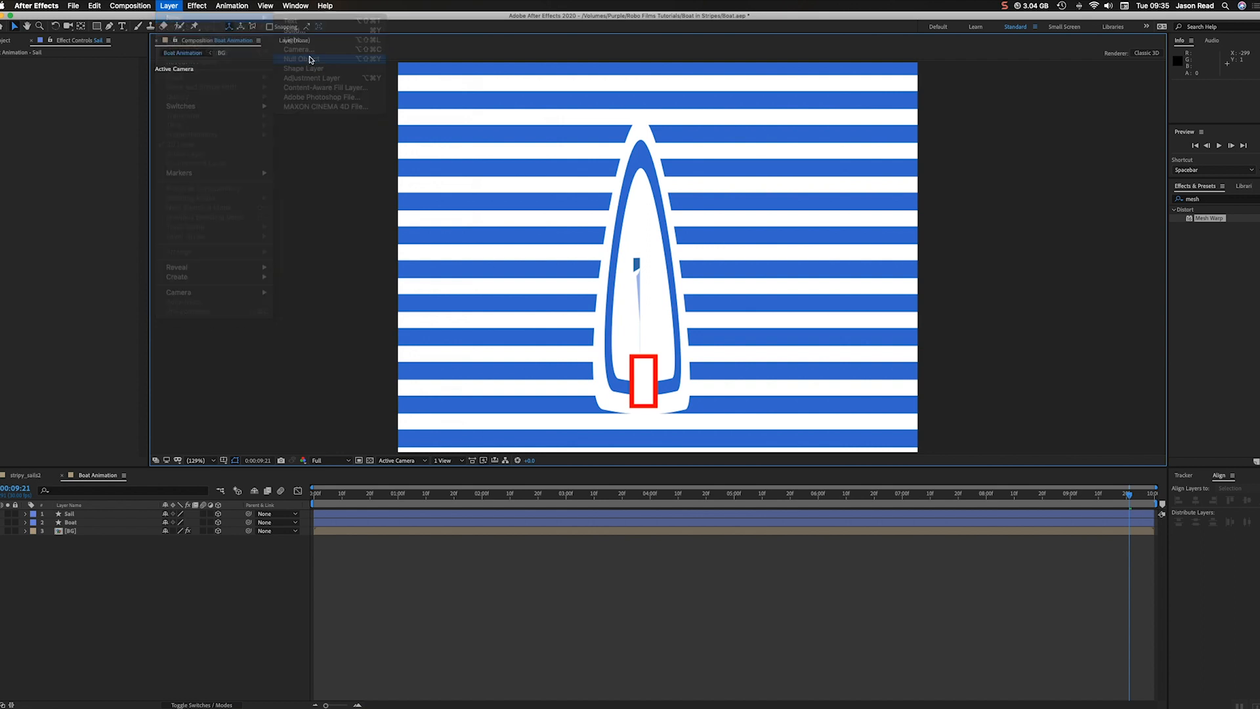
click(216, 514)
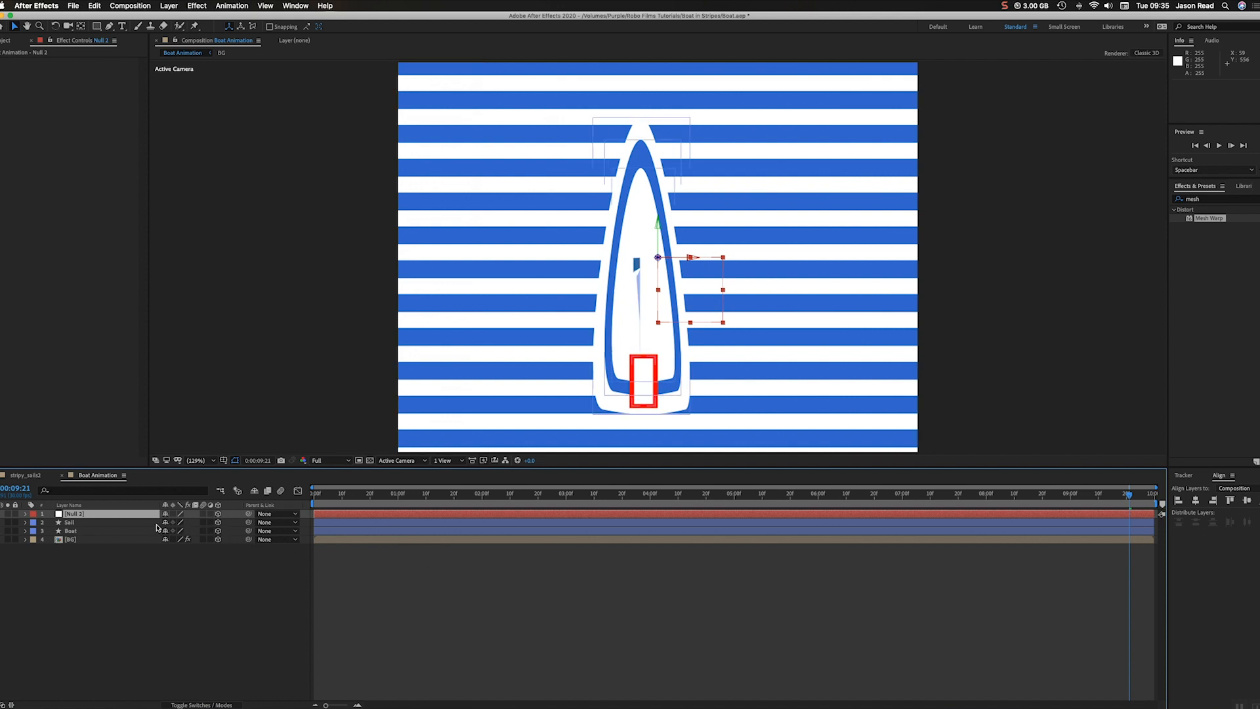
mouse_move(248, 521)
mouse_down()
mouse_move(72, 514)
mouse_move(249, 530)
mouse_move(117, 514)
mouse_up()
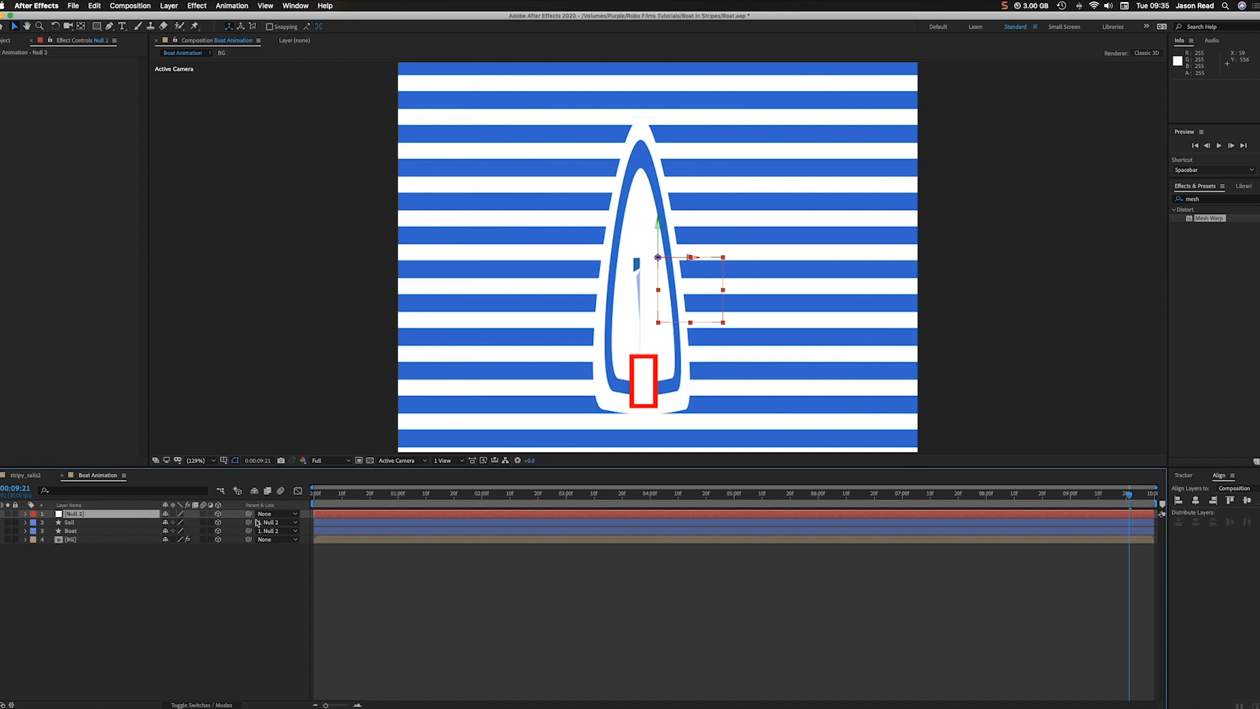
Move the Sail and Boat layers together so that the boat is centred on the null's anchor.
click(359, 522)
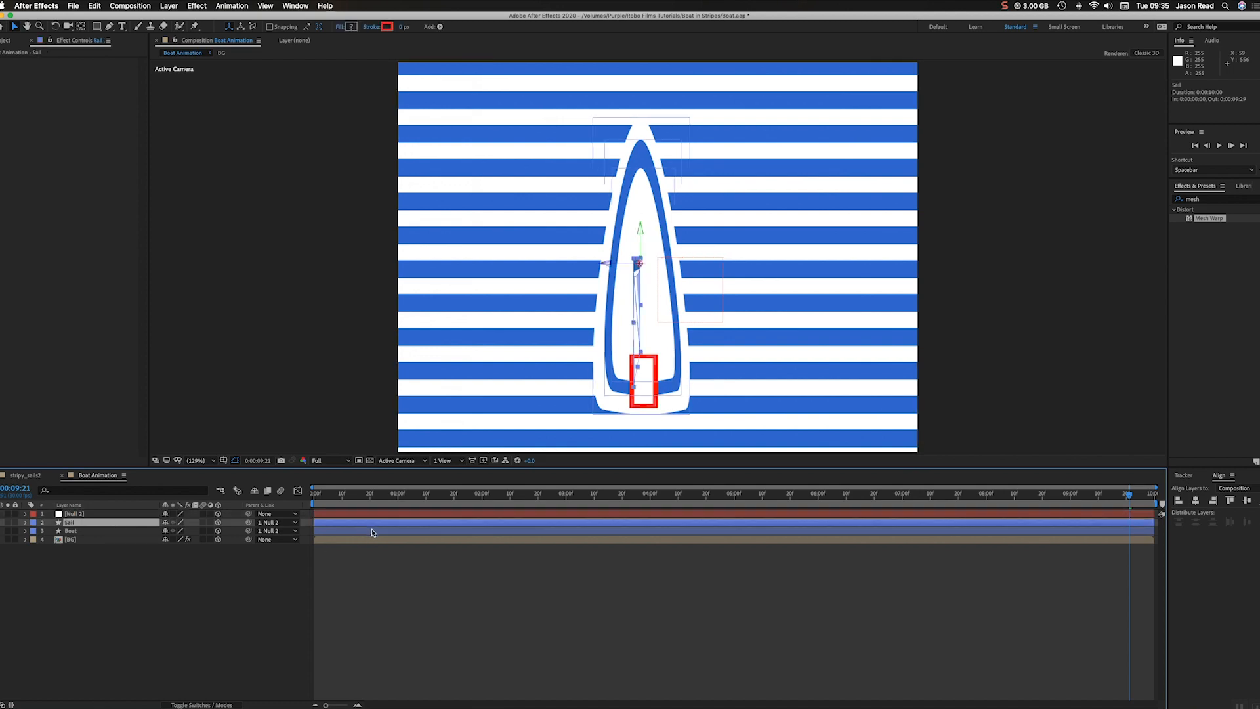
shift+click(372, 532)
drag(673, 374, 689, 369)
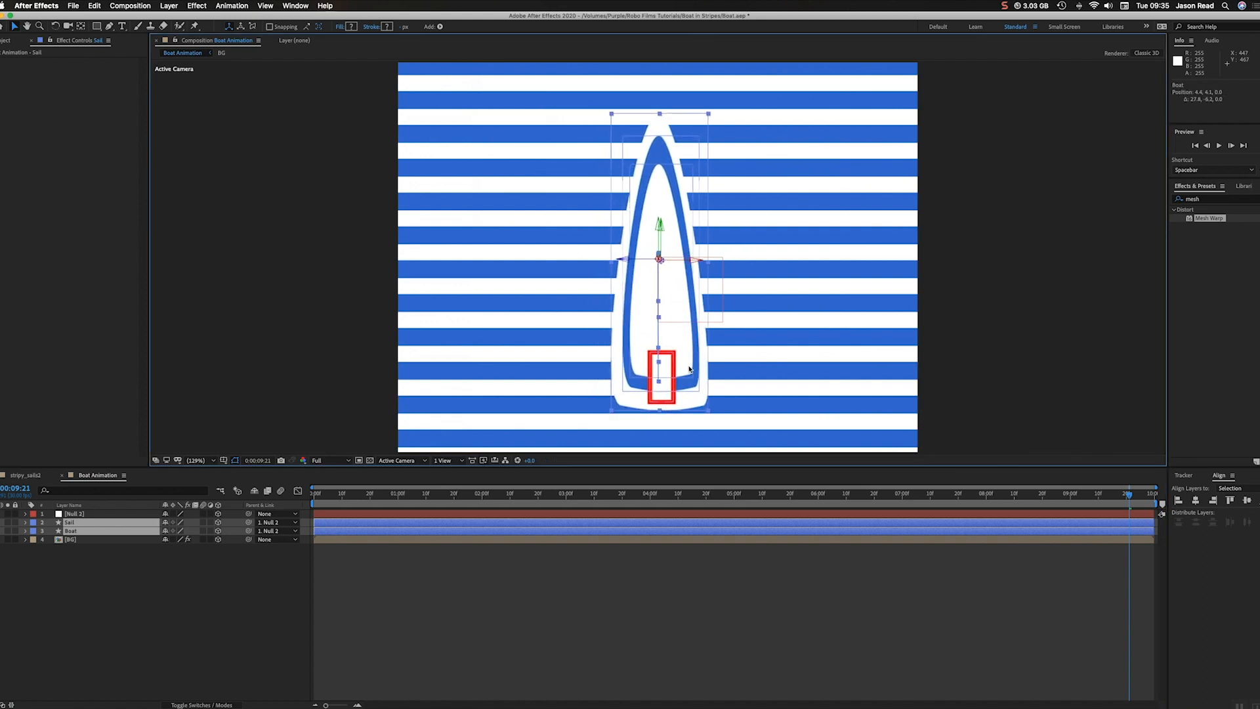
key(comma)
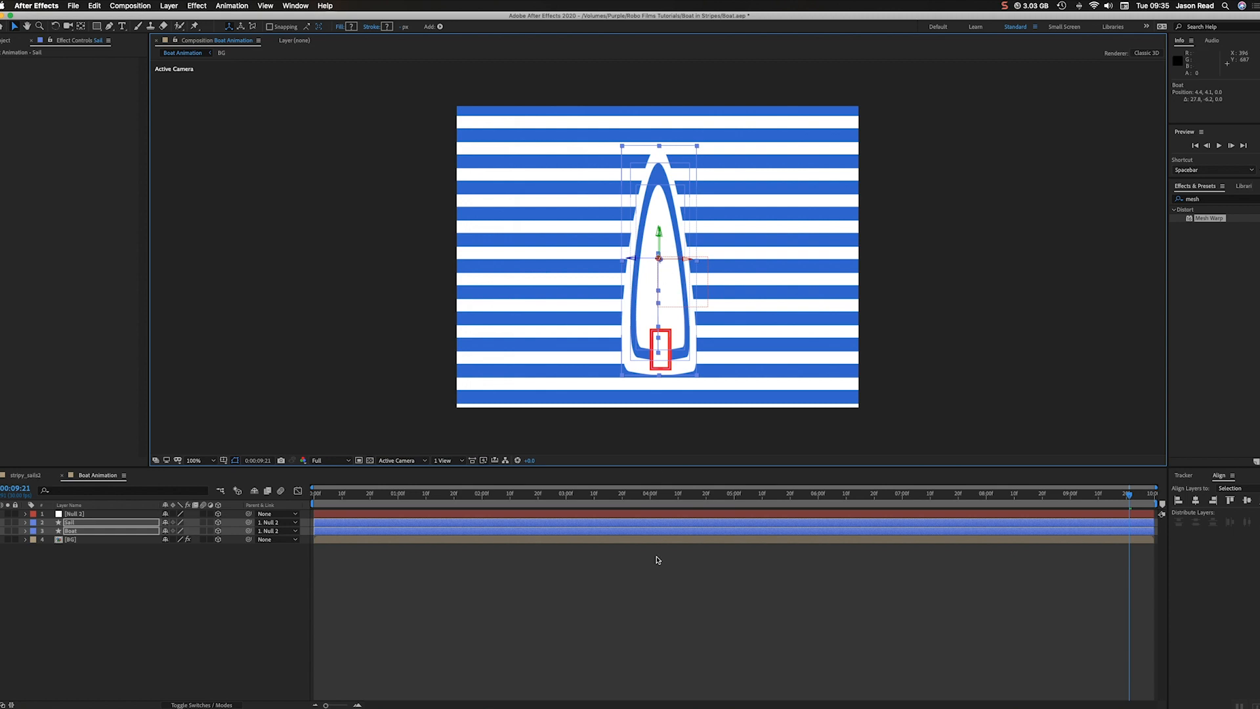
click(655, 578)
At the start of the timeline, use Custom View 1 to move the null off the background to about -15.1 in Z.
click(644, 514)
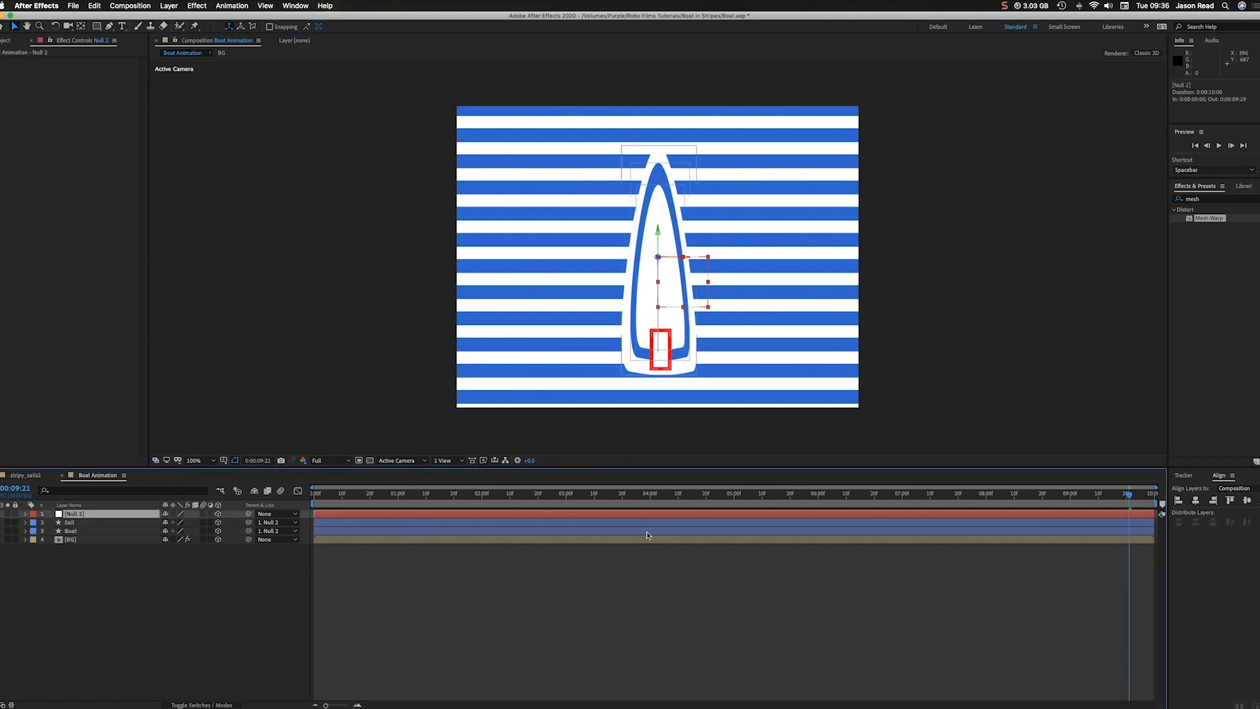
key(period)
key(comma)
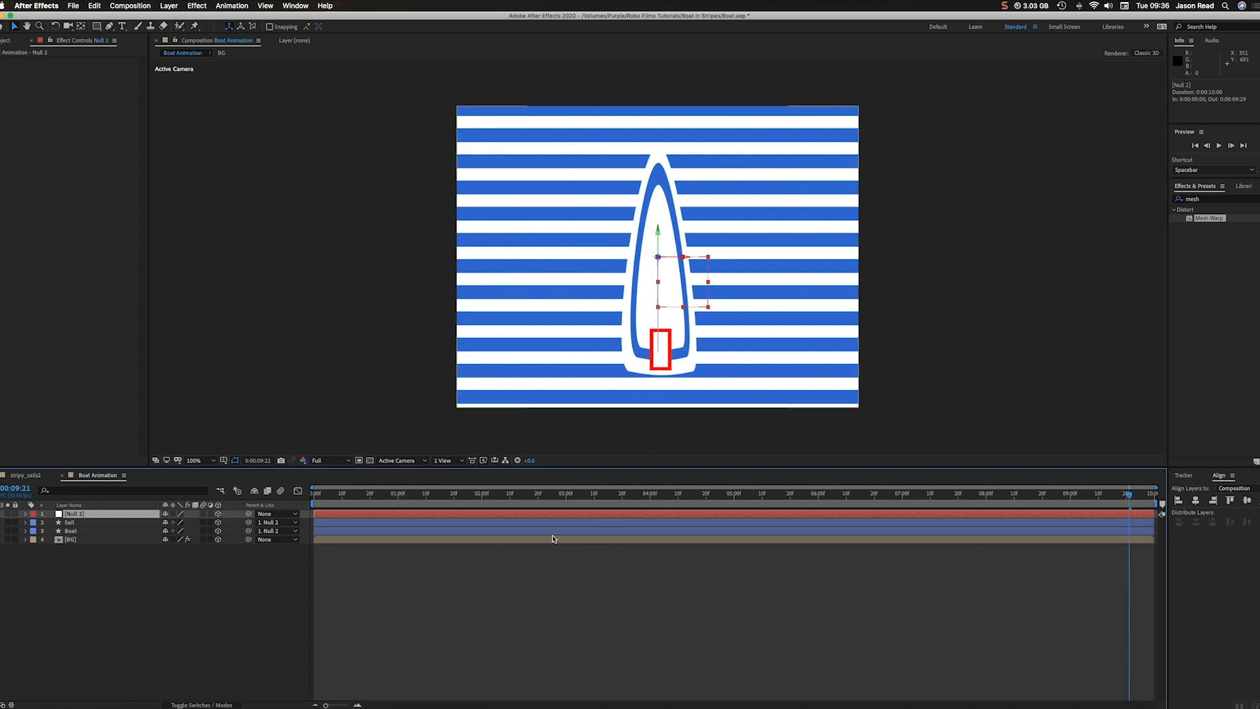
key(Home)
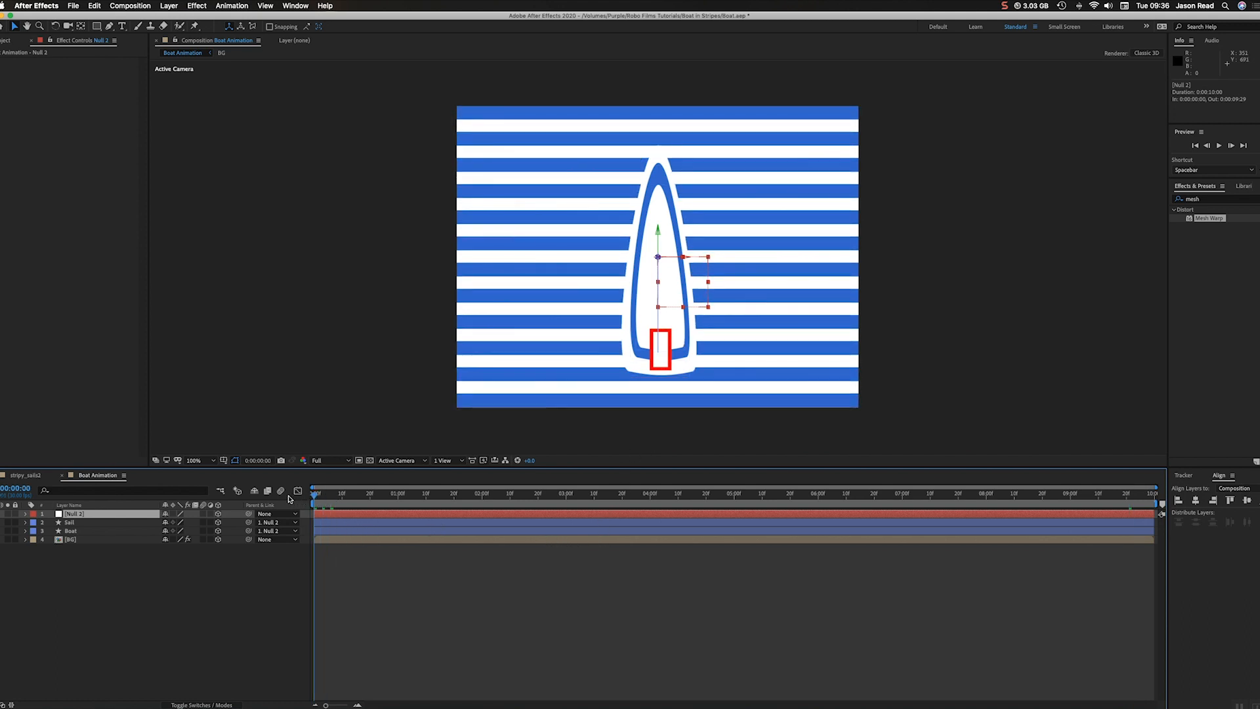
click(420, 460)
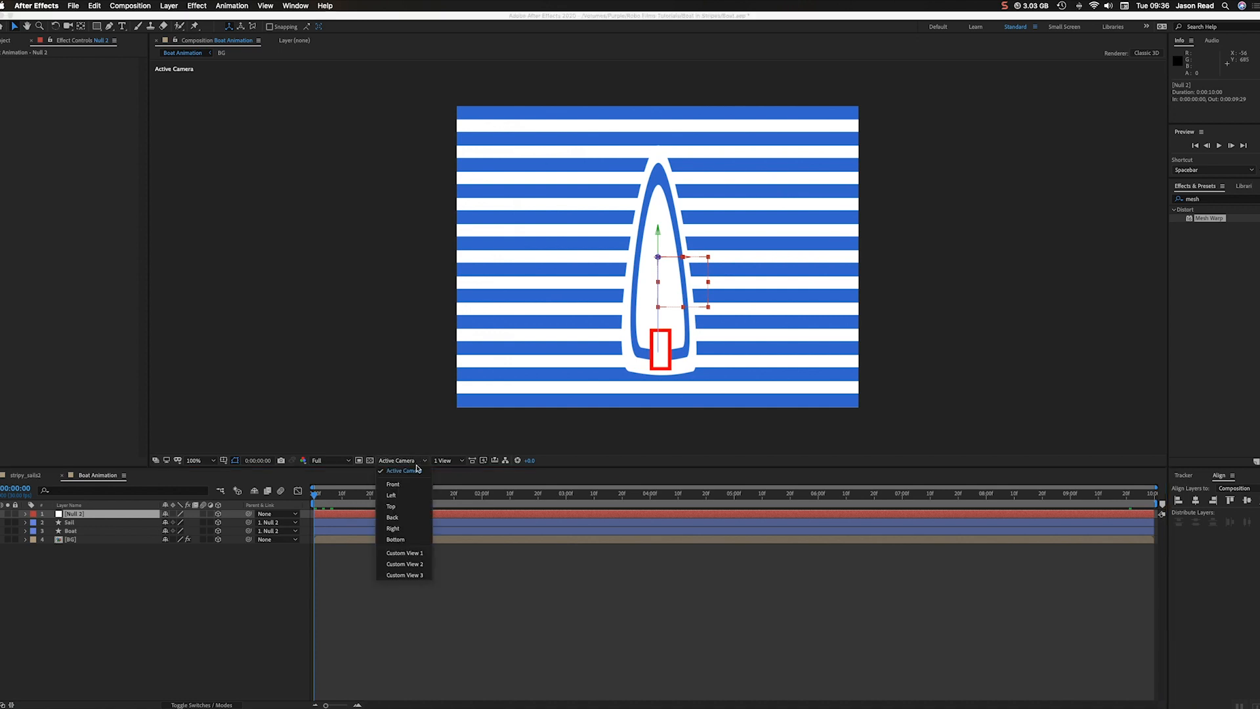
click(424, 553)
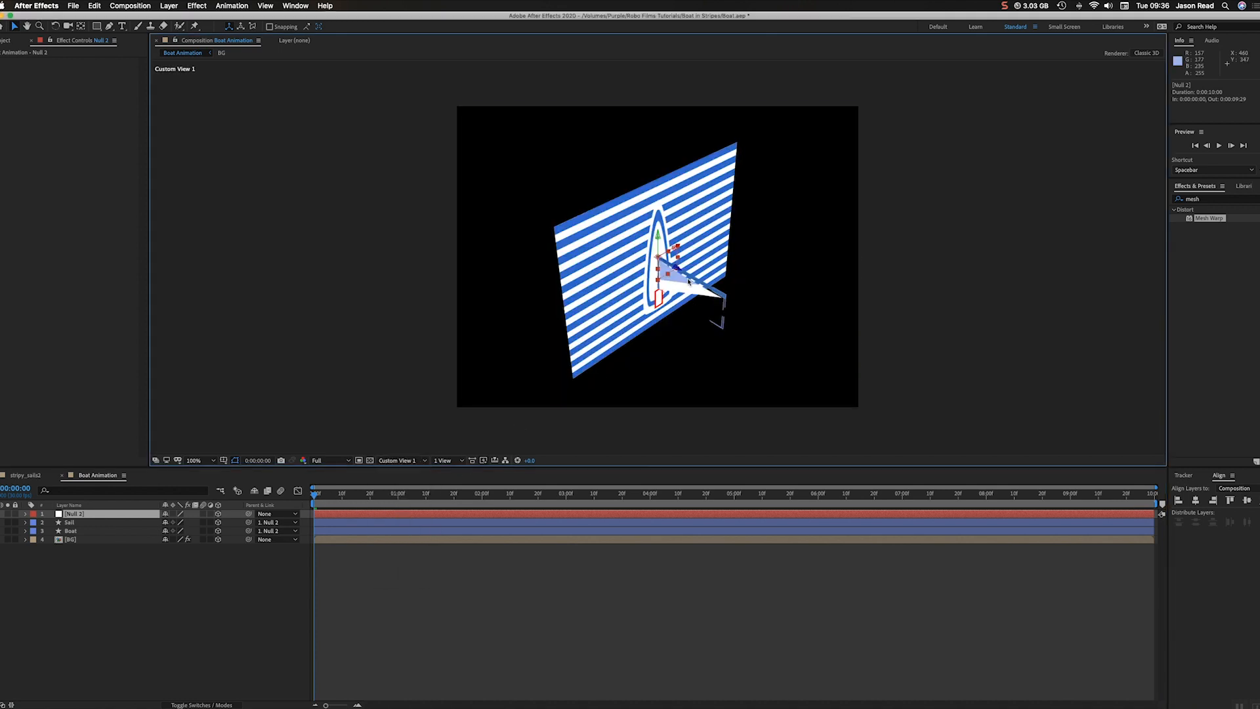
drag(677, 269, 685, 274)
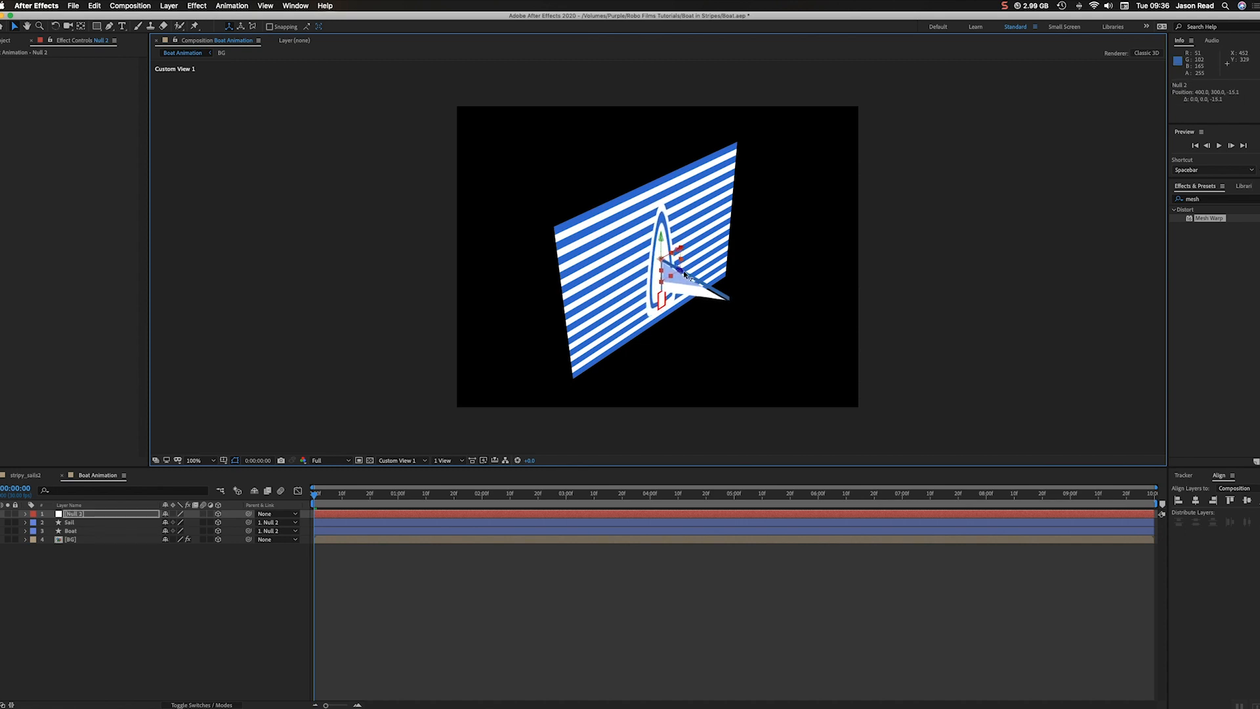
Fine-tune the null's Z position to about -15.5, using the stripy_sails2 composition as a reference.
key(c)
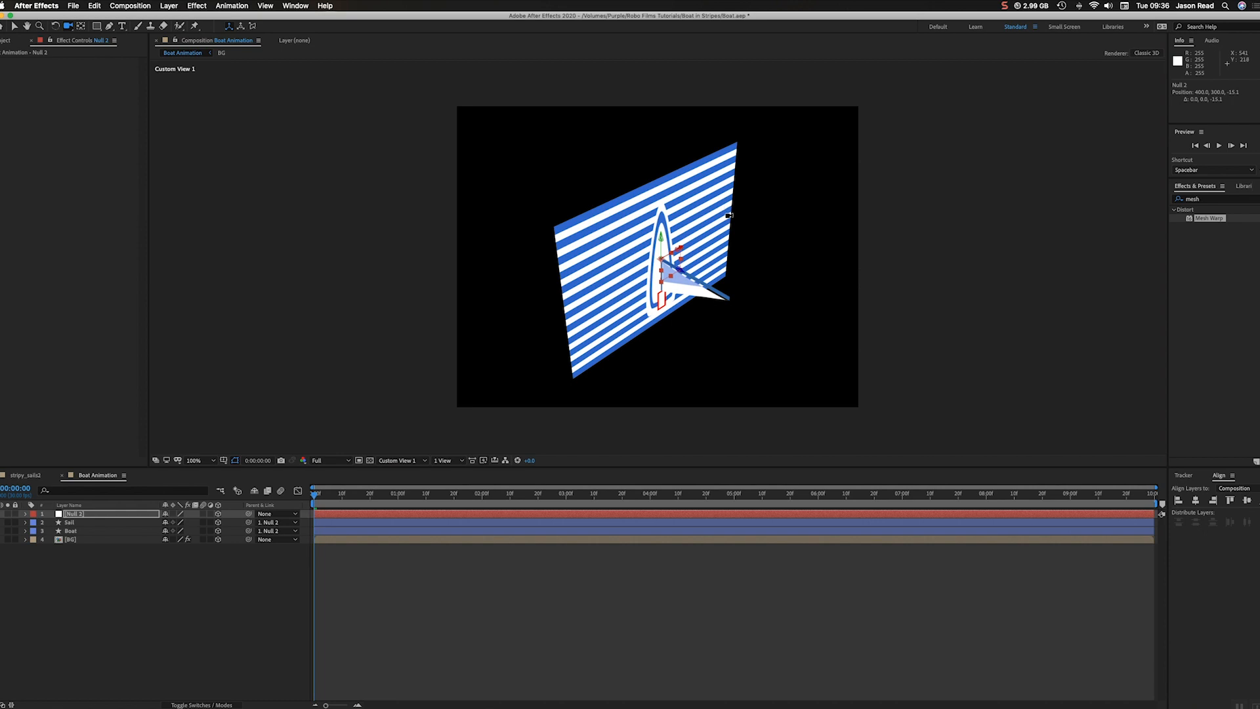
drag(680, 204, 796, 192)
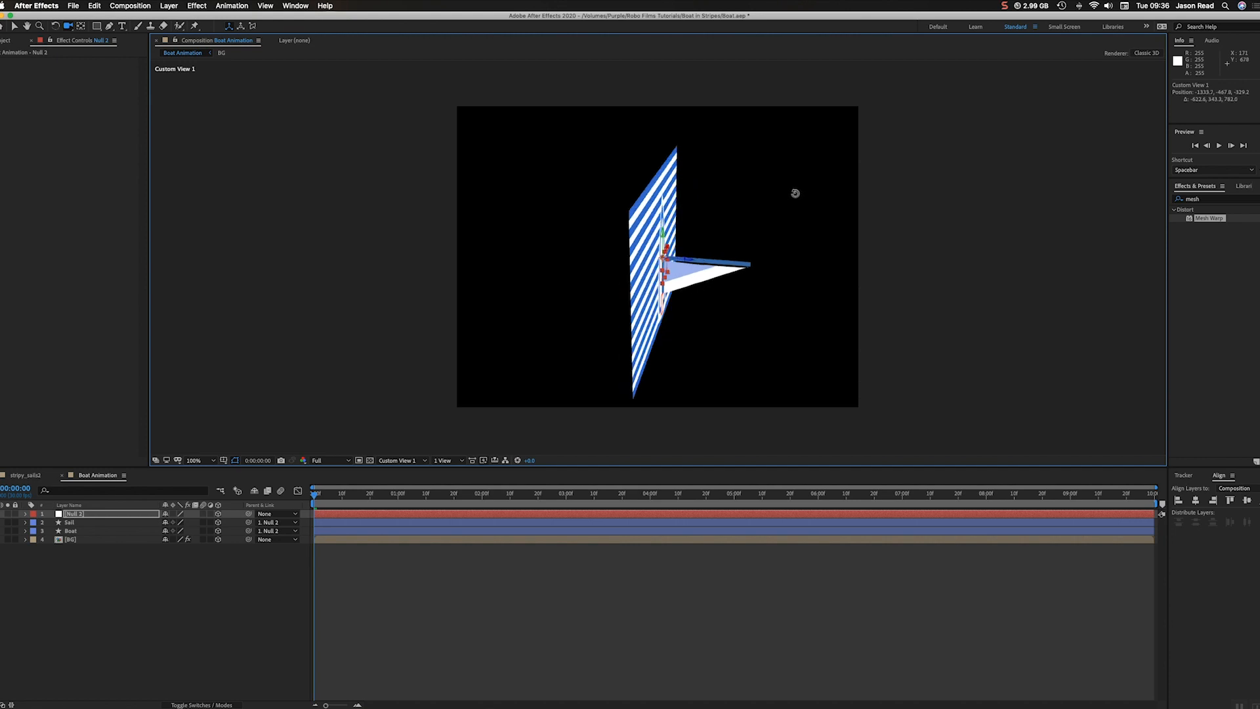
click(15, 27)
mouse_move(689, 262)
mouse_down()
mouse_move(727, 271)
mouse_move(692, 263)
mouse_up()
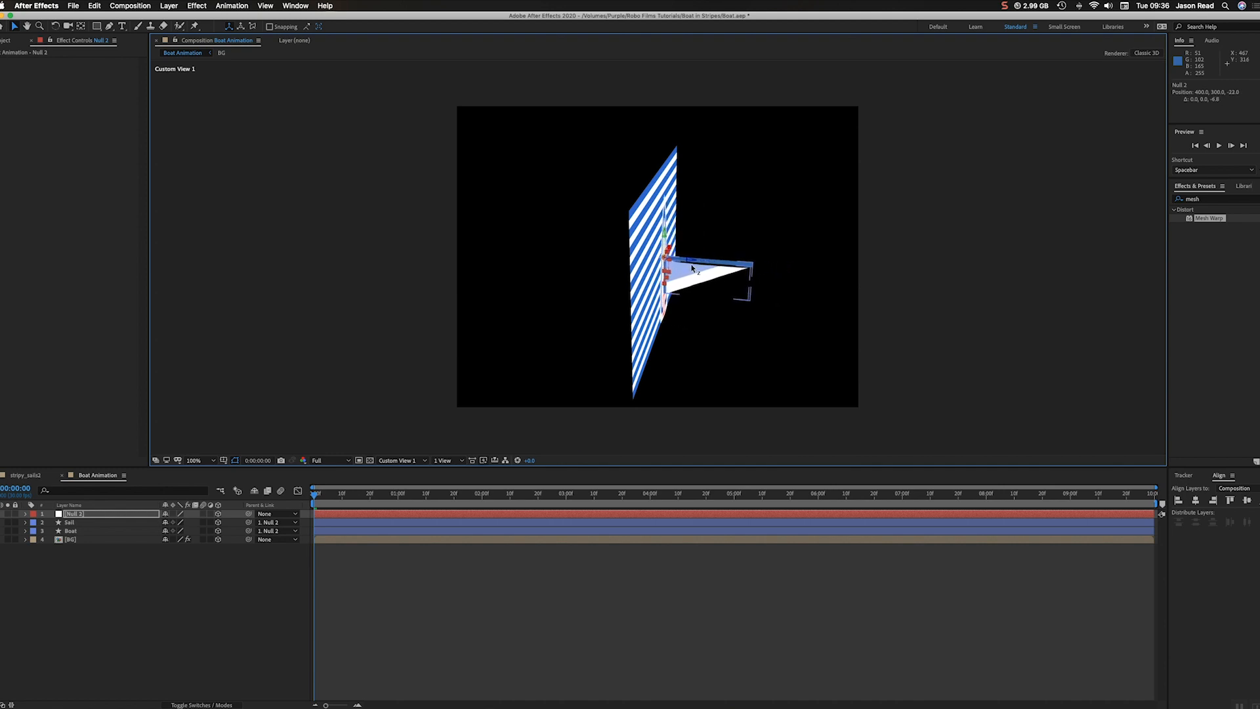
click(38, 477)
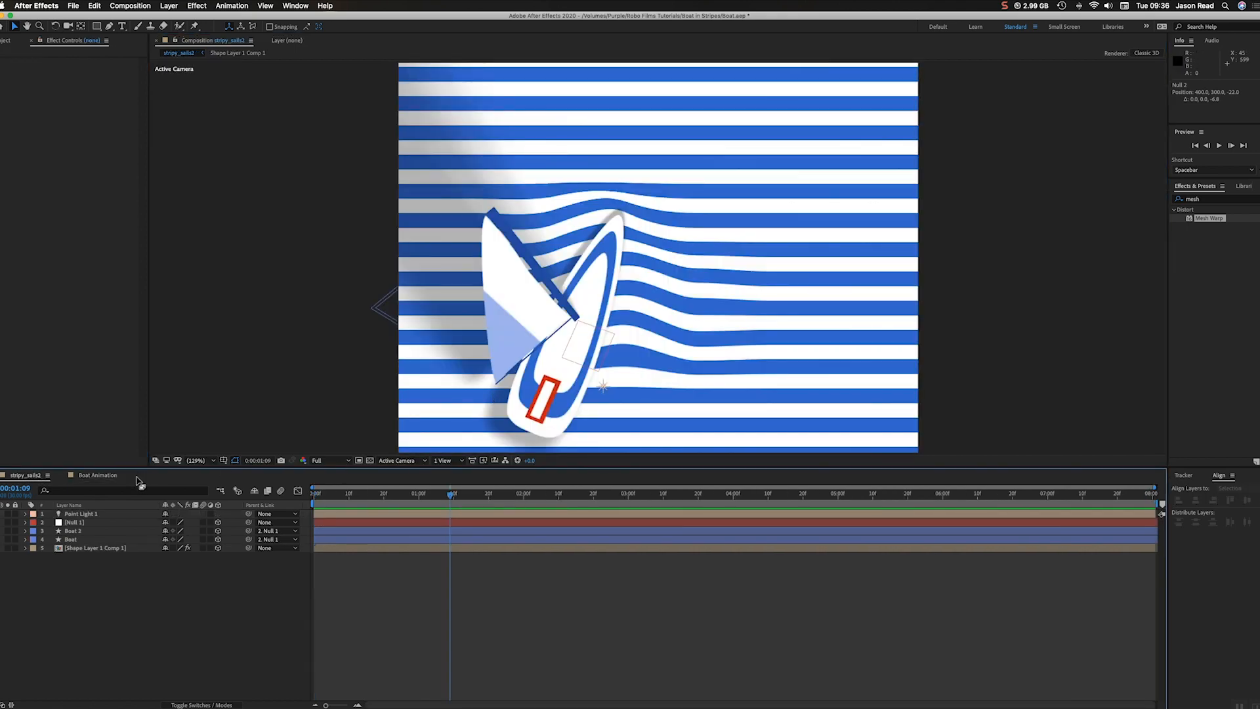
click(111, 477)
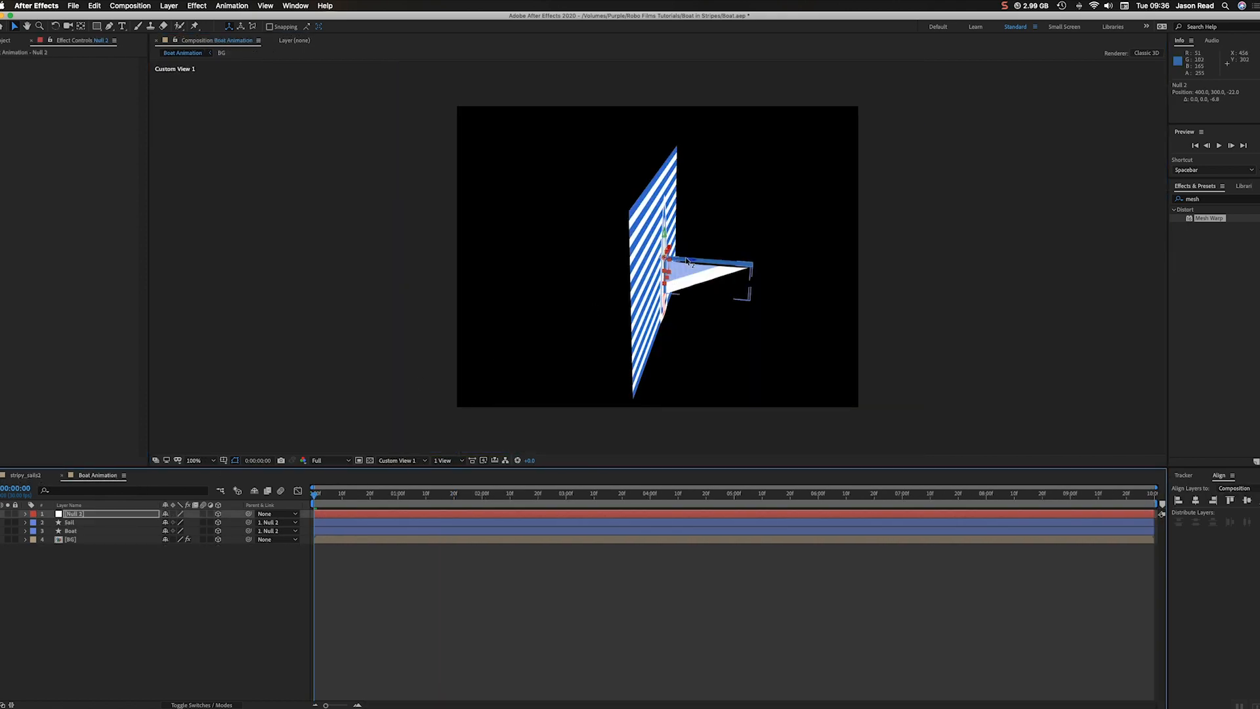
drag(689, 261, 680, 289)
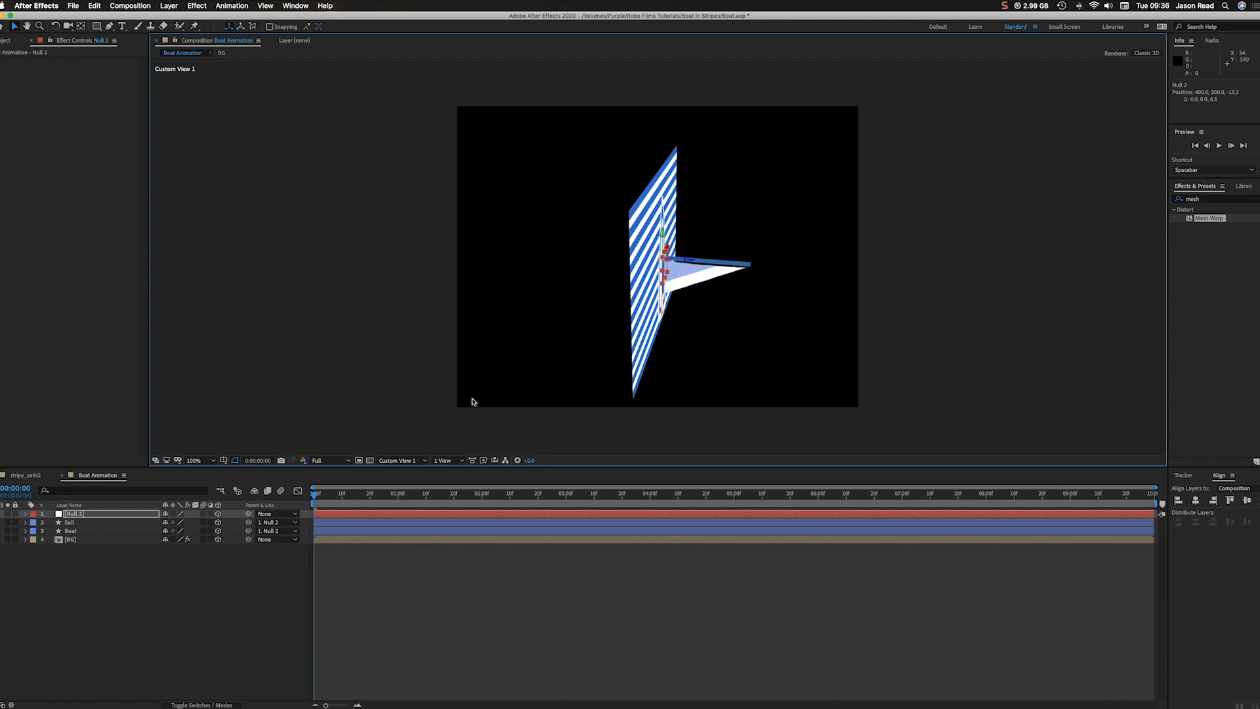
In the Active Camera view, move the null left to about X 315 and rotate its Z orientation to about 17°.
click(398, 462)
click(402, 472)
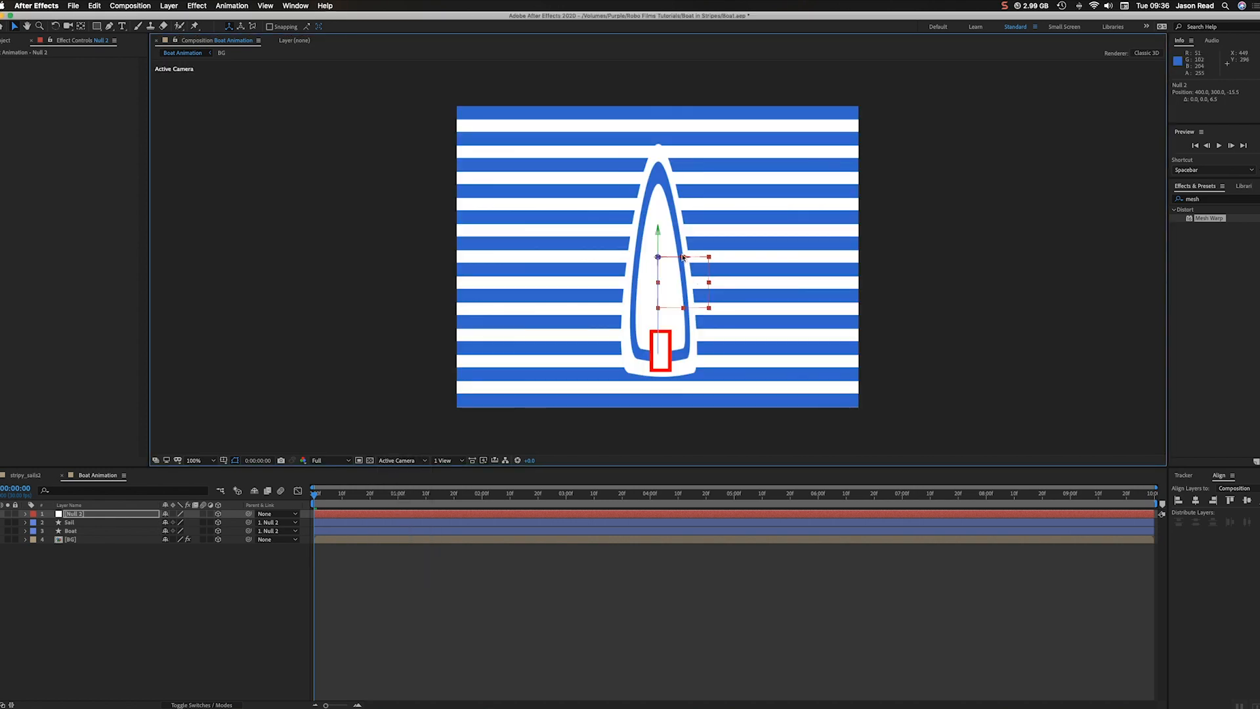
mouse_move(665, 260)
mouse_down()
mouse_move(627, 261)
mouse_move(641, 262)
mouse_up()
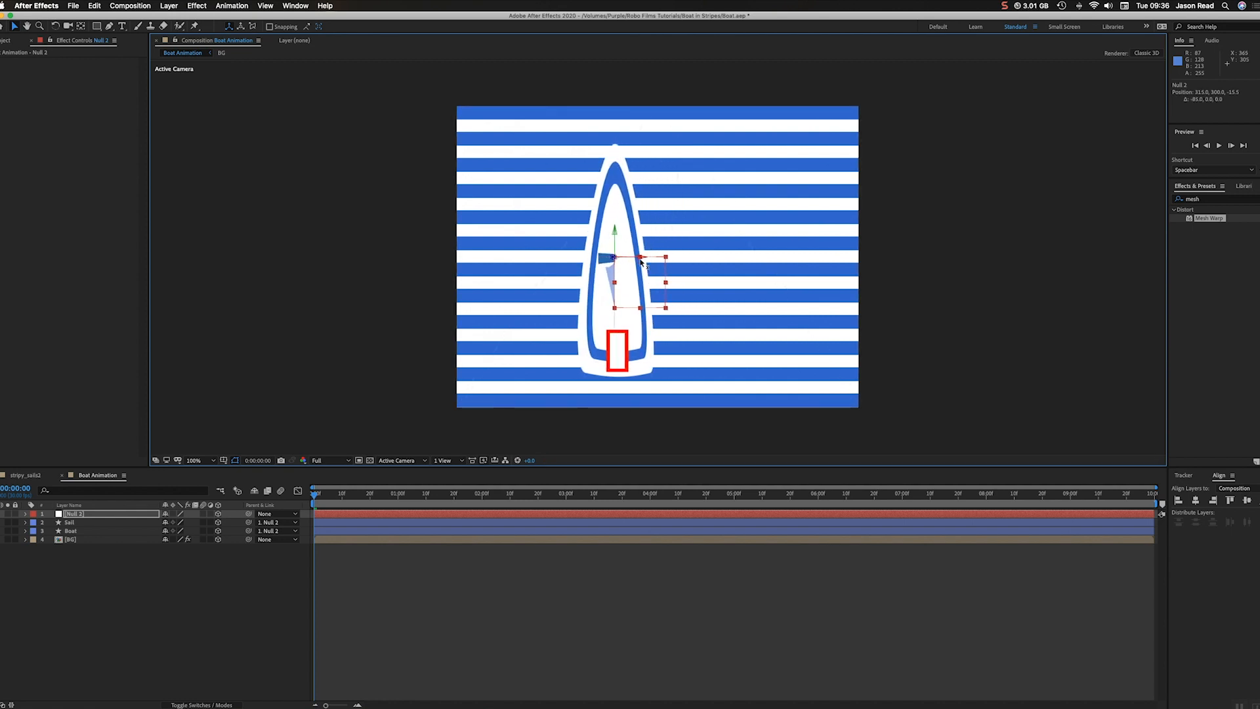
click(54, 27)
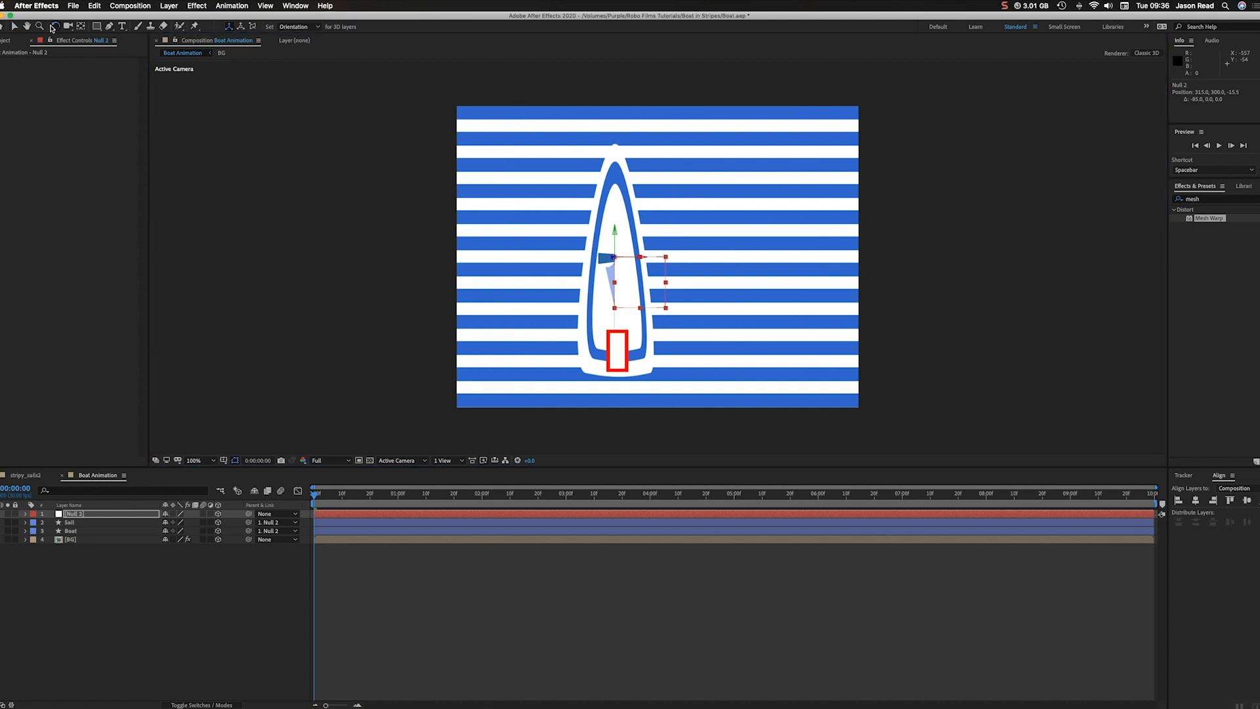
drag(617, 265, 628, 265)
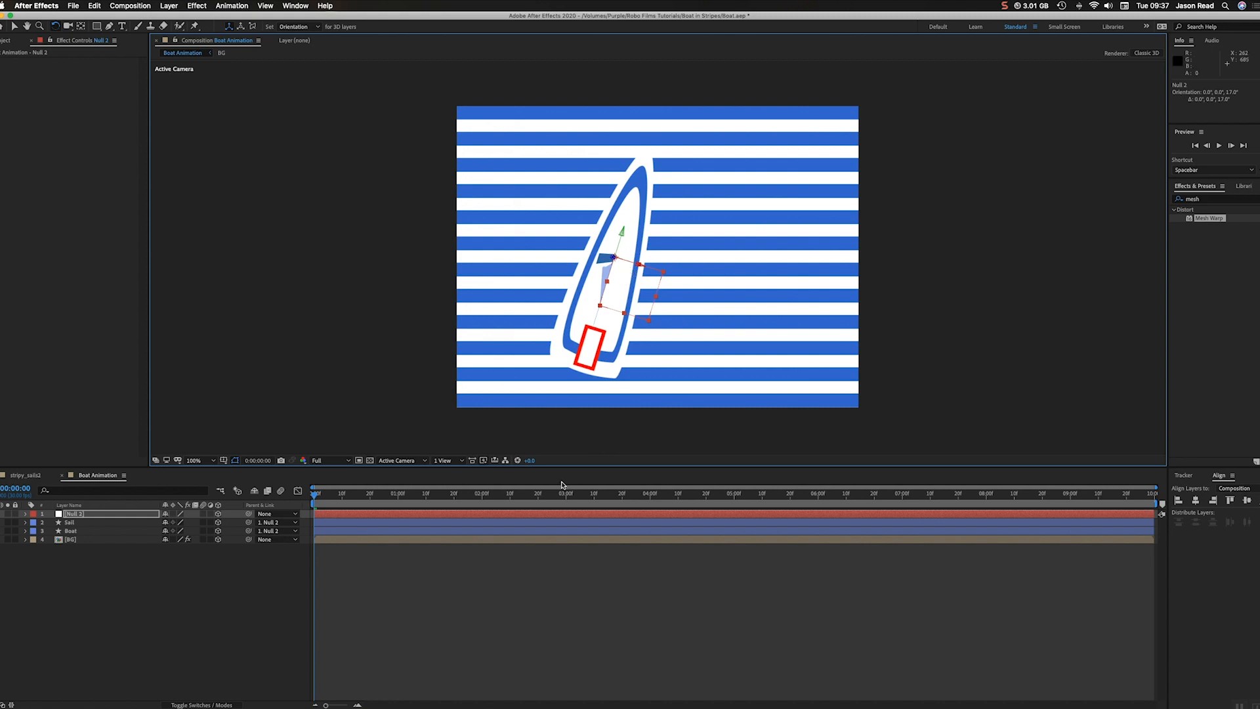
Scale the null down uniformly to about 89%.
key(s)
drag(177, 523, 173, 523)
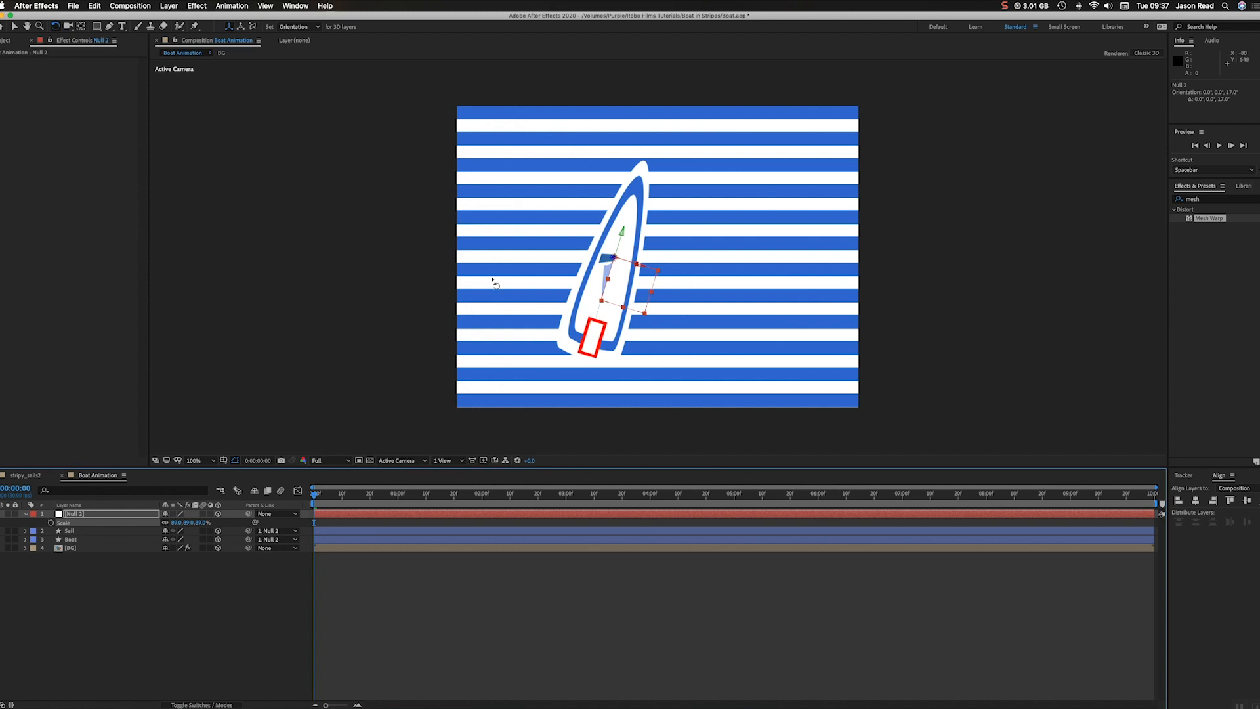
click(14, 27)
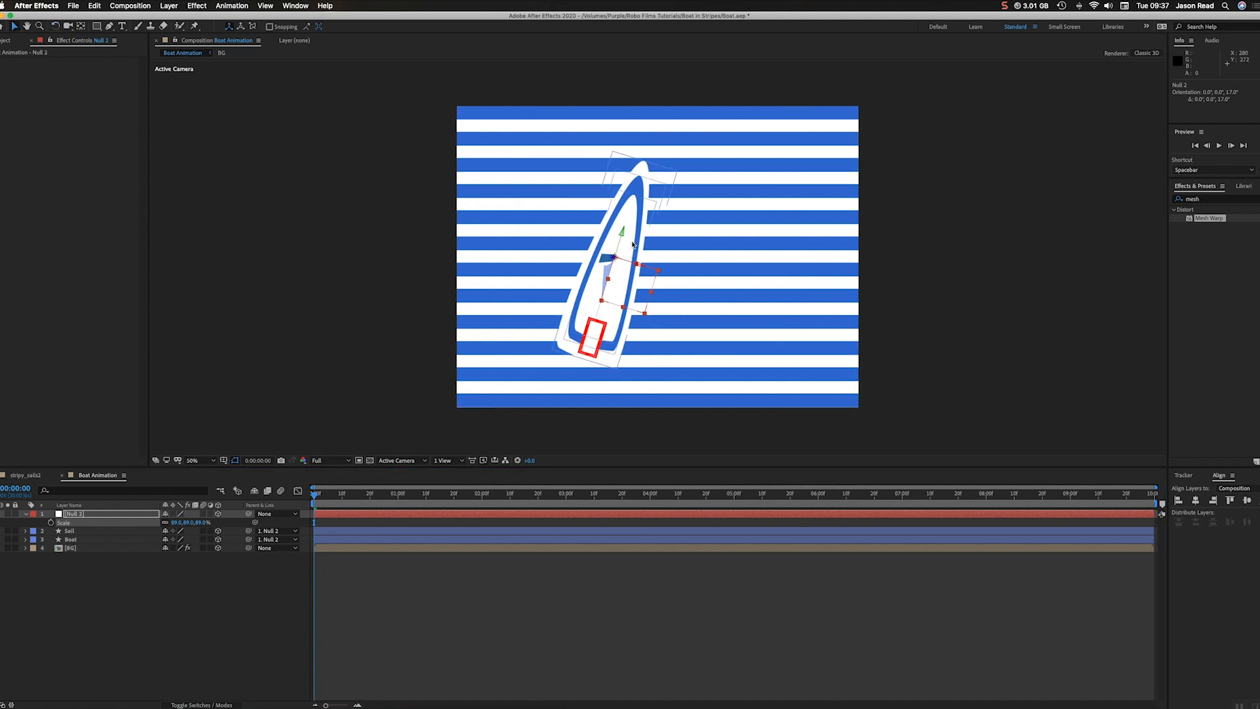
Move the null down the background to about X 309, Y 320, keeping the boat off the stripes in Z.
key(comma)
key(period)
key(period)
key(comma)
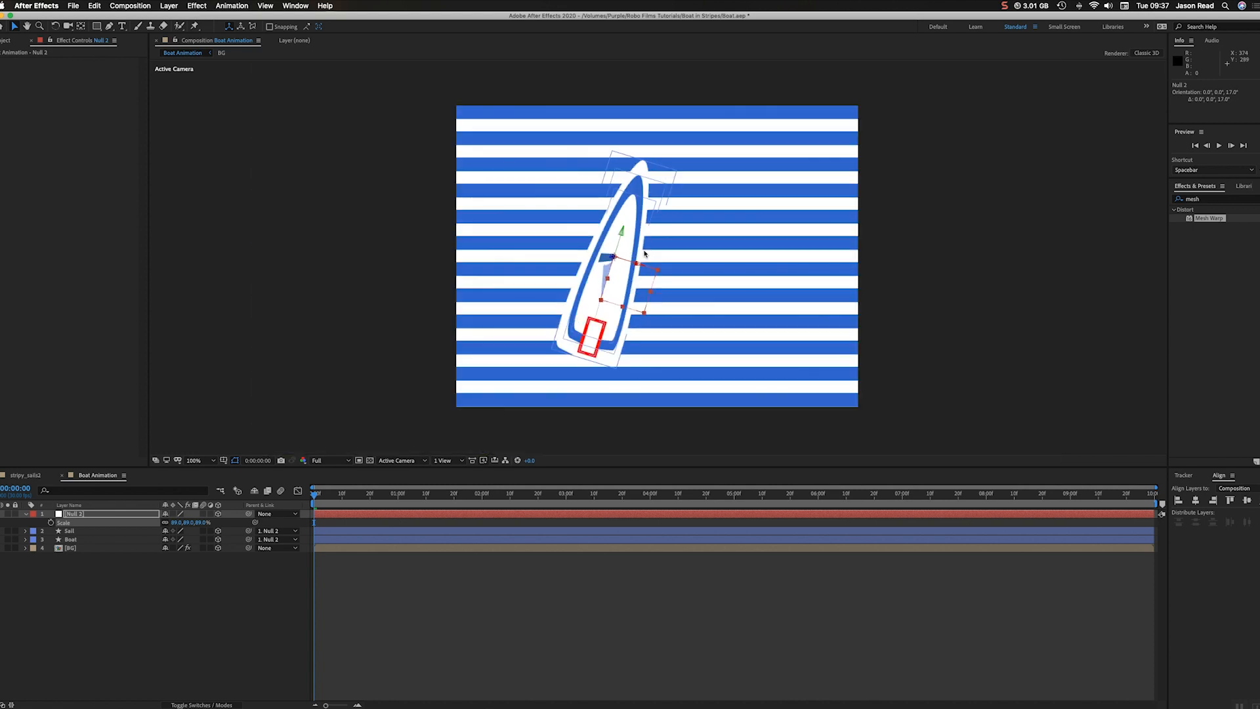
drag(623, 235, 618, 244)
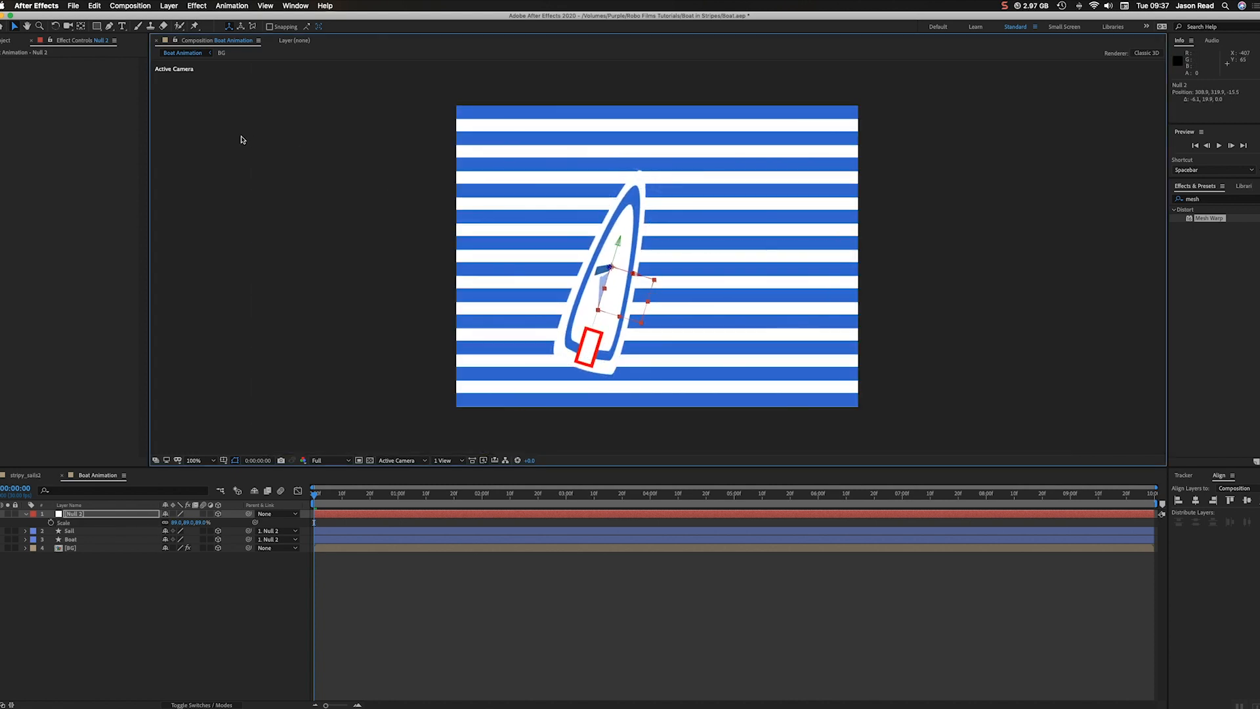
Tilt the null to an orientation of about 3.7° in Y and 17.3° in Z, using the stripy_sails2 composition as a reference.
key(w)
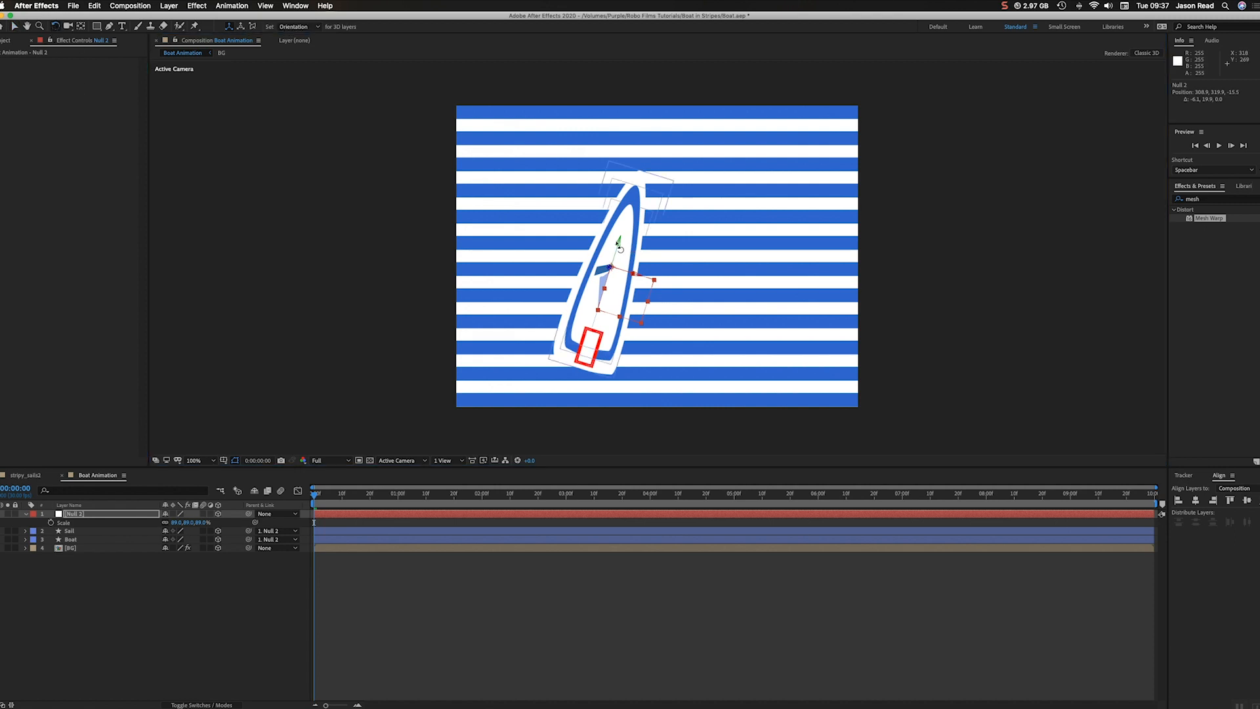
drag(658, 276, 653, 280)
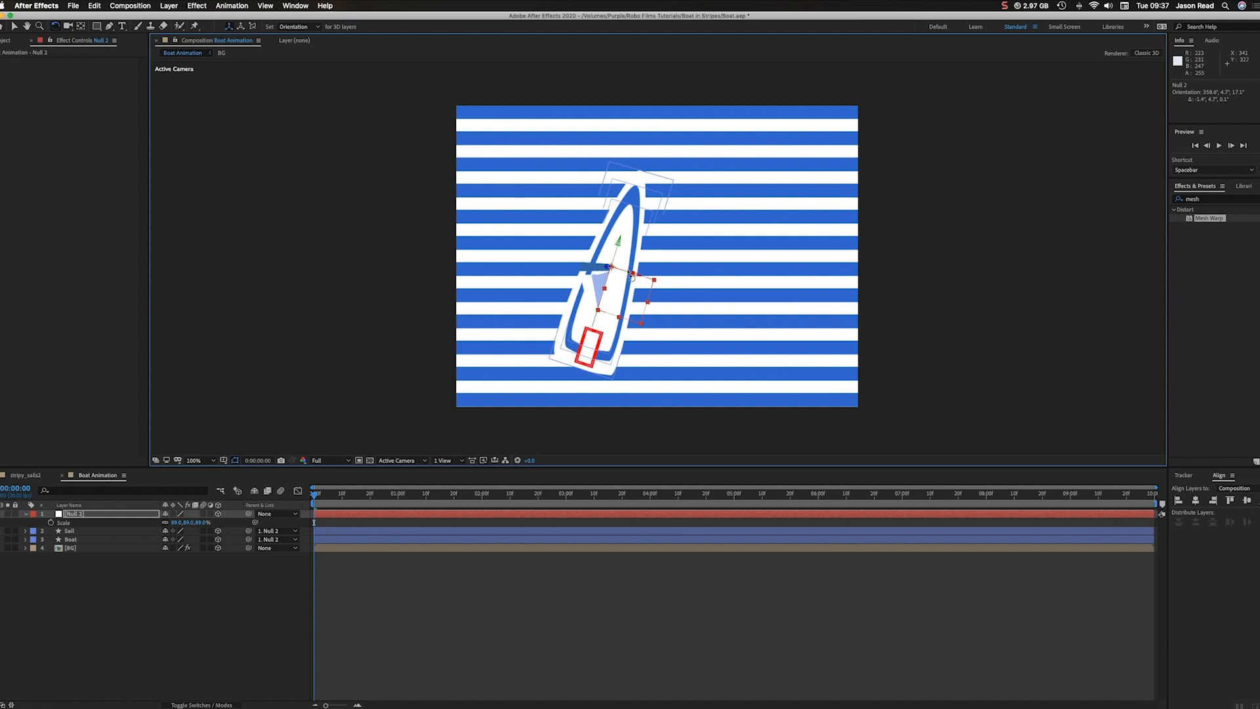
drag(632, 273, 634, 271)
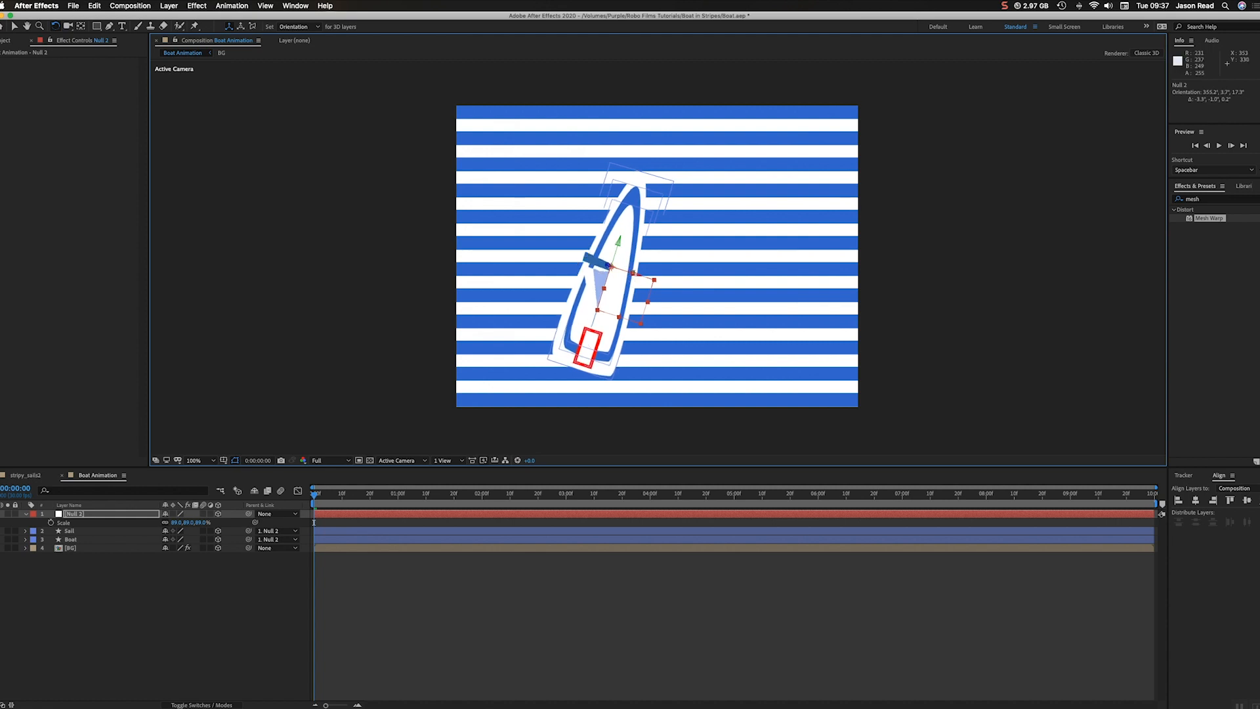
click(28, 475)
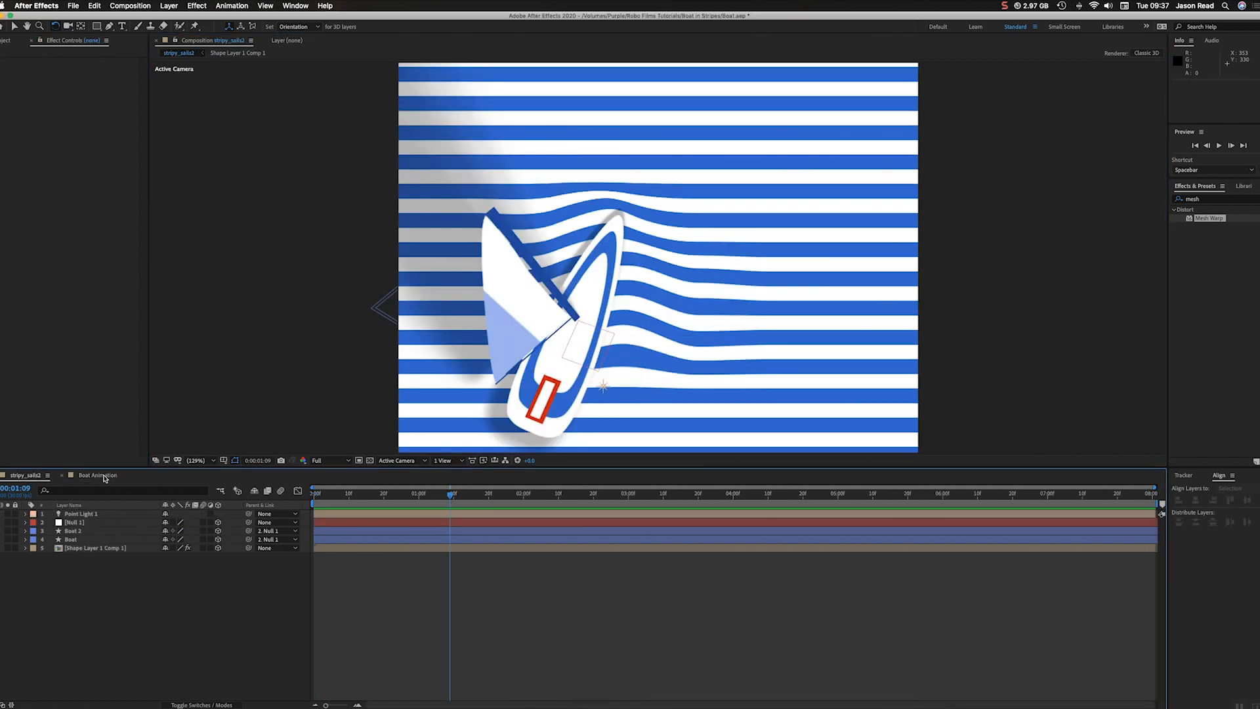
click(97, 475)
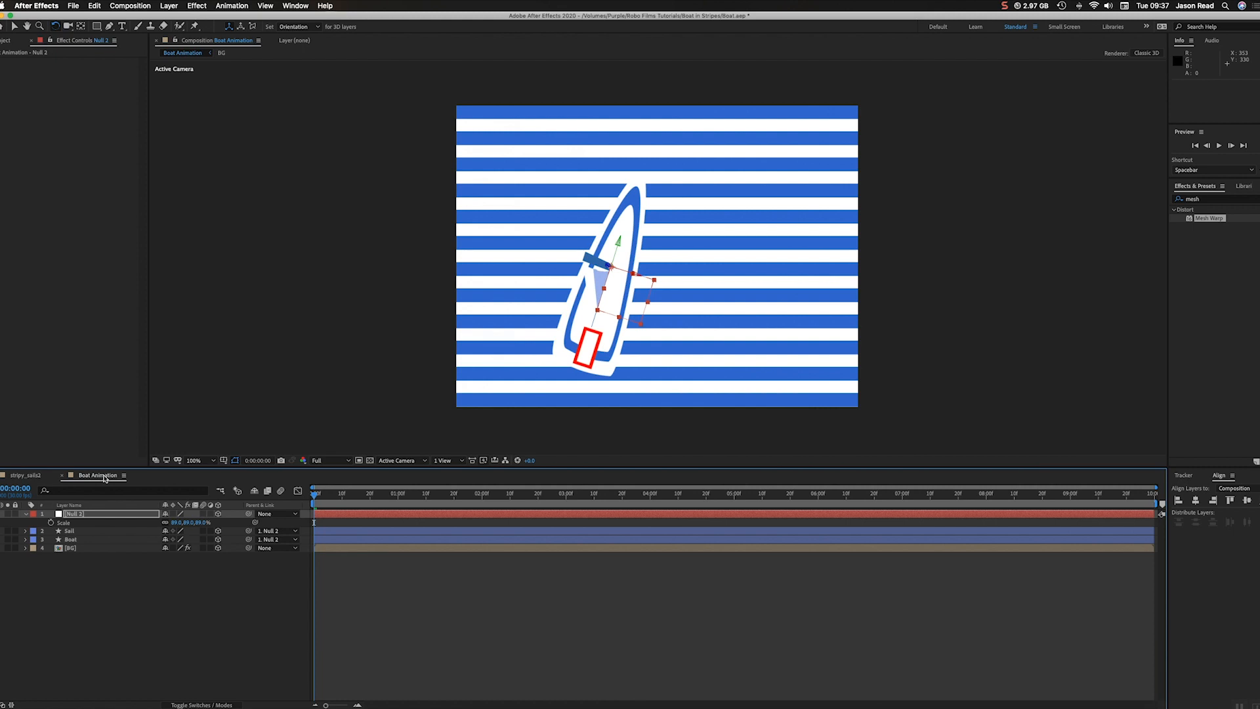
Swing the Sail layer outward to an orientation of about 3.4° in Y and 20.1° in Z, and preview the animation.
click(341, 535)
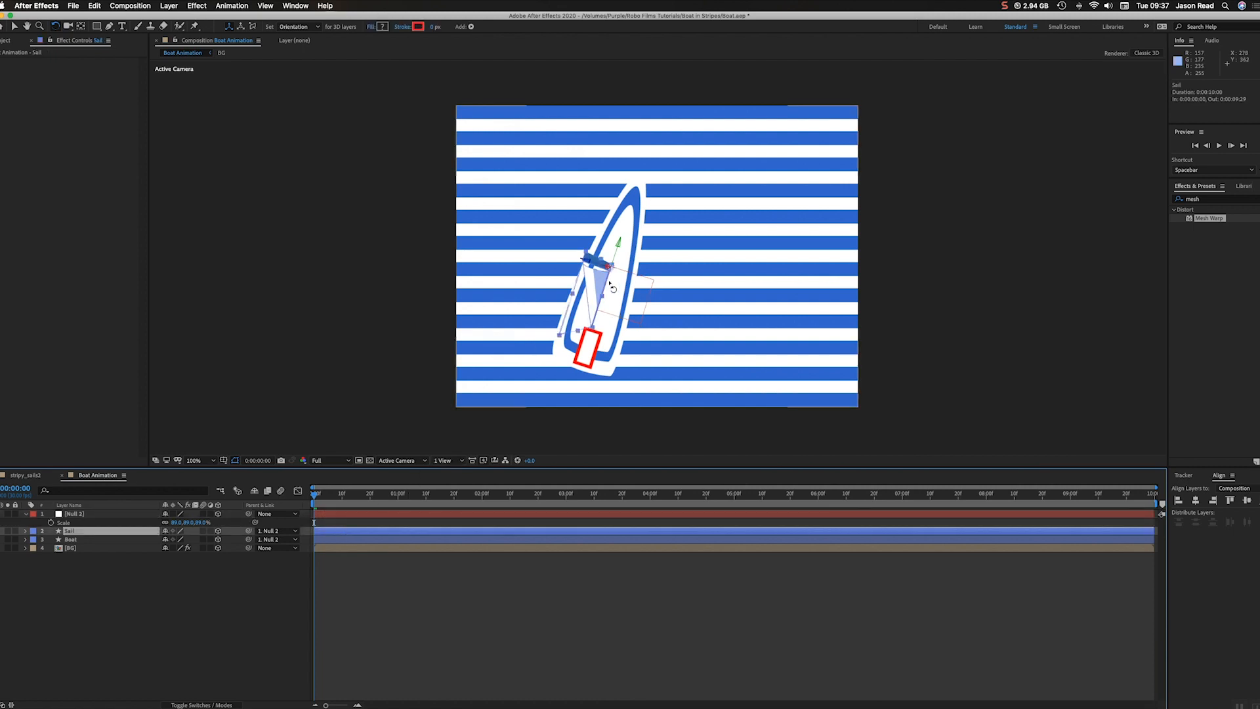
drag(592, 259, 626, 246)
key(super+z)
key(super+z)
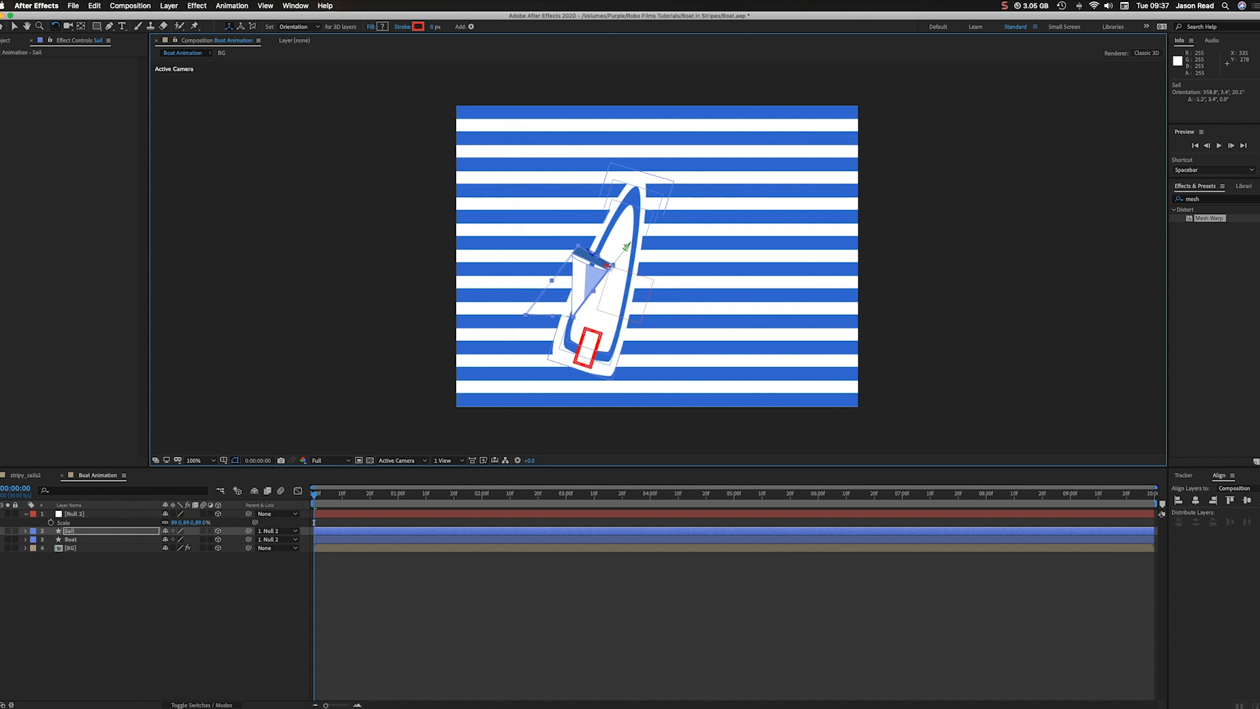
click(669, 604)
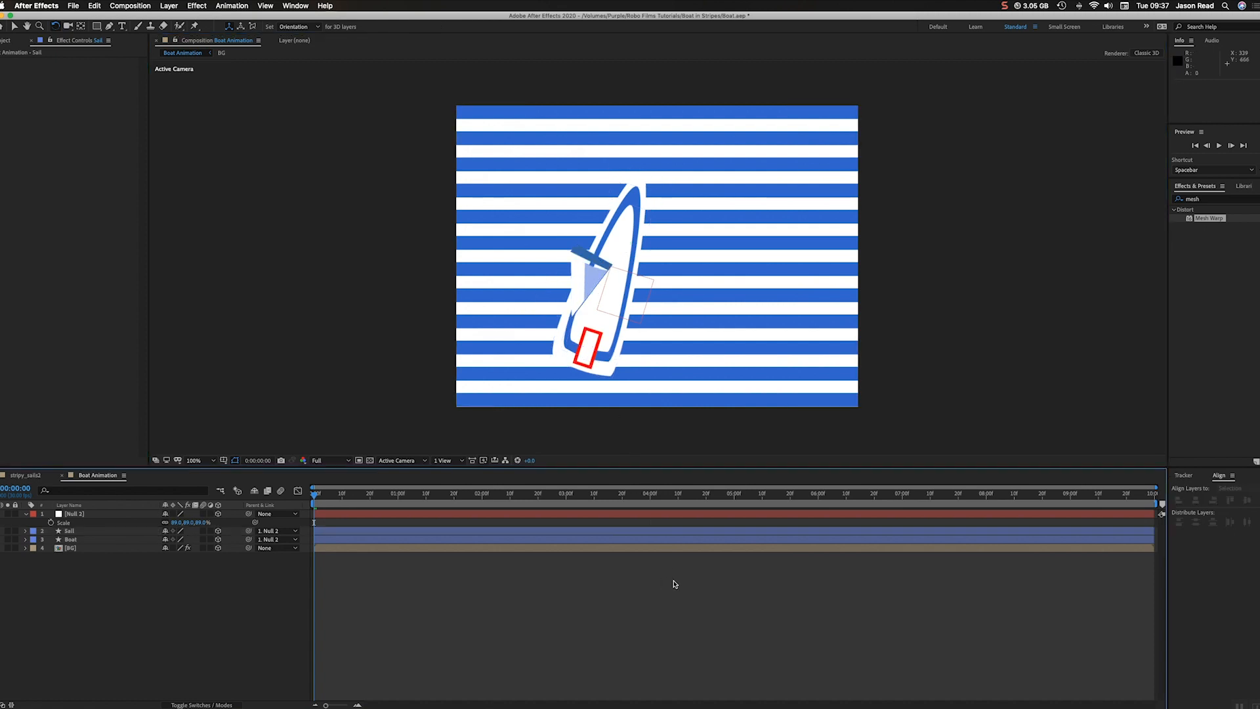
key(space)
key(space)
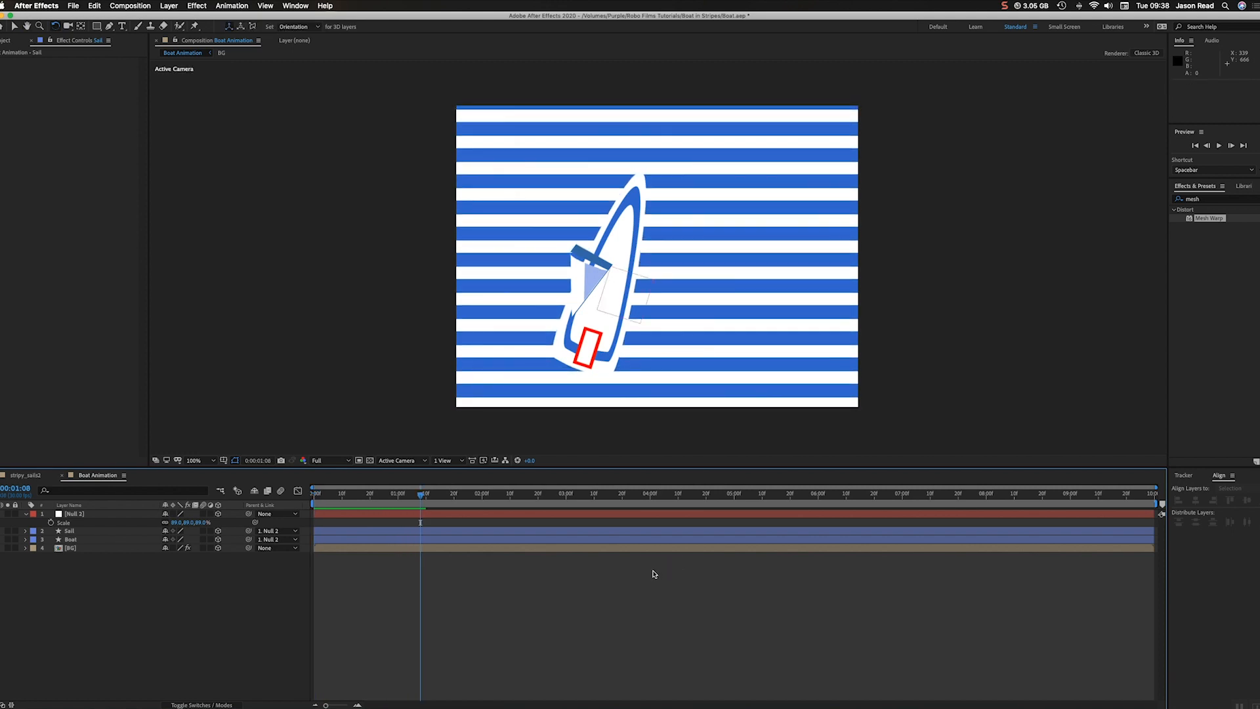
At the start of the timeline, enable keyframes for the null's X, Y and Z Rotation at 0°.
drag(421, 493, 302, 497)
click(332, 514)
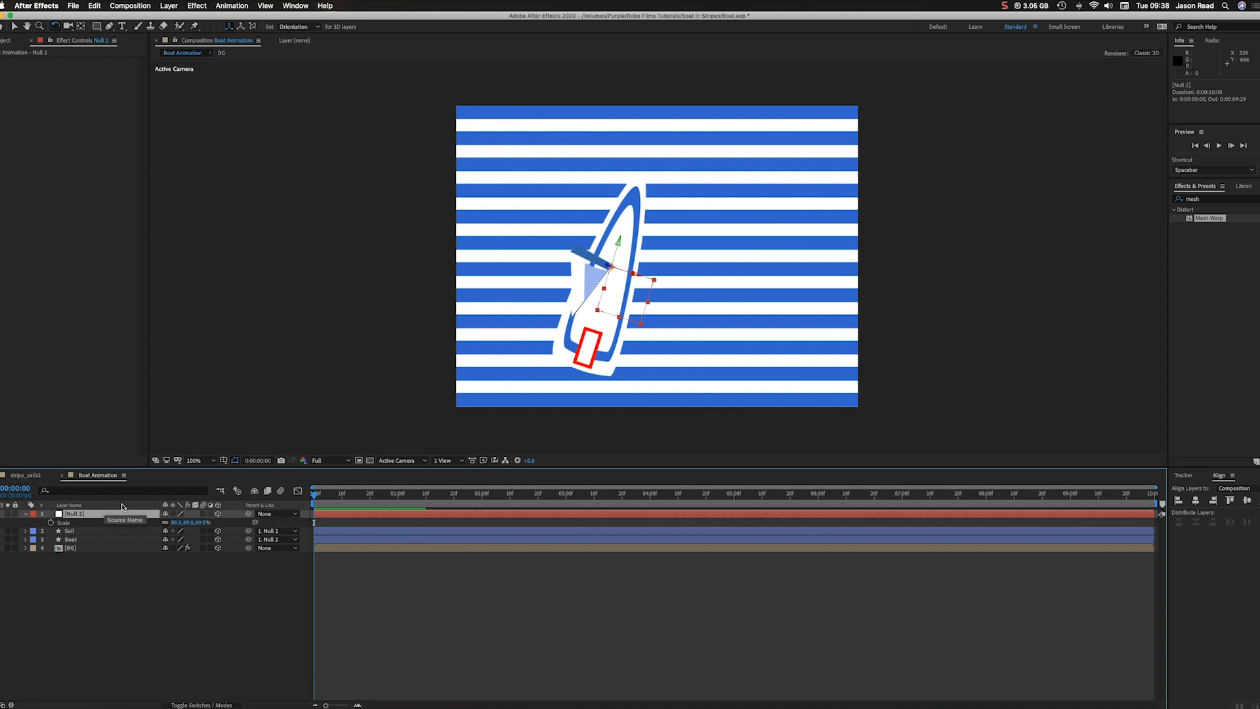
key(r)
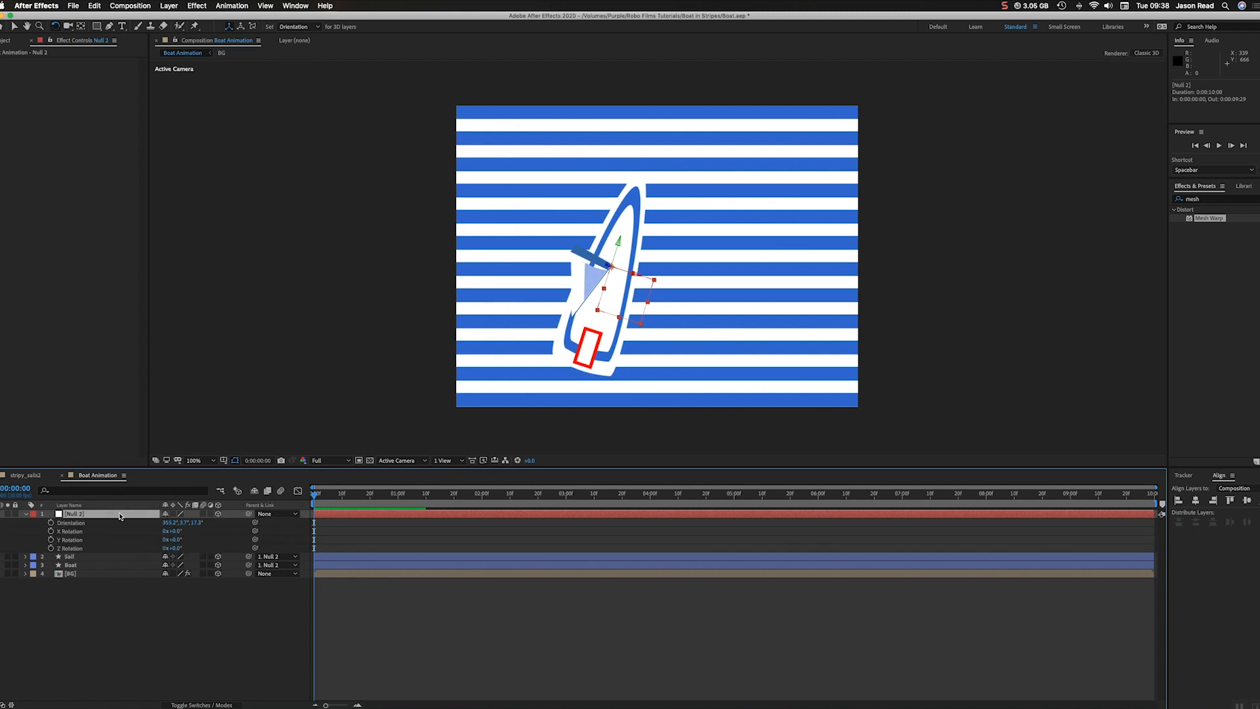
click(50, 539)
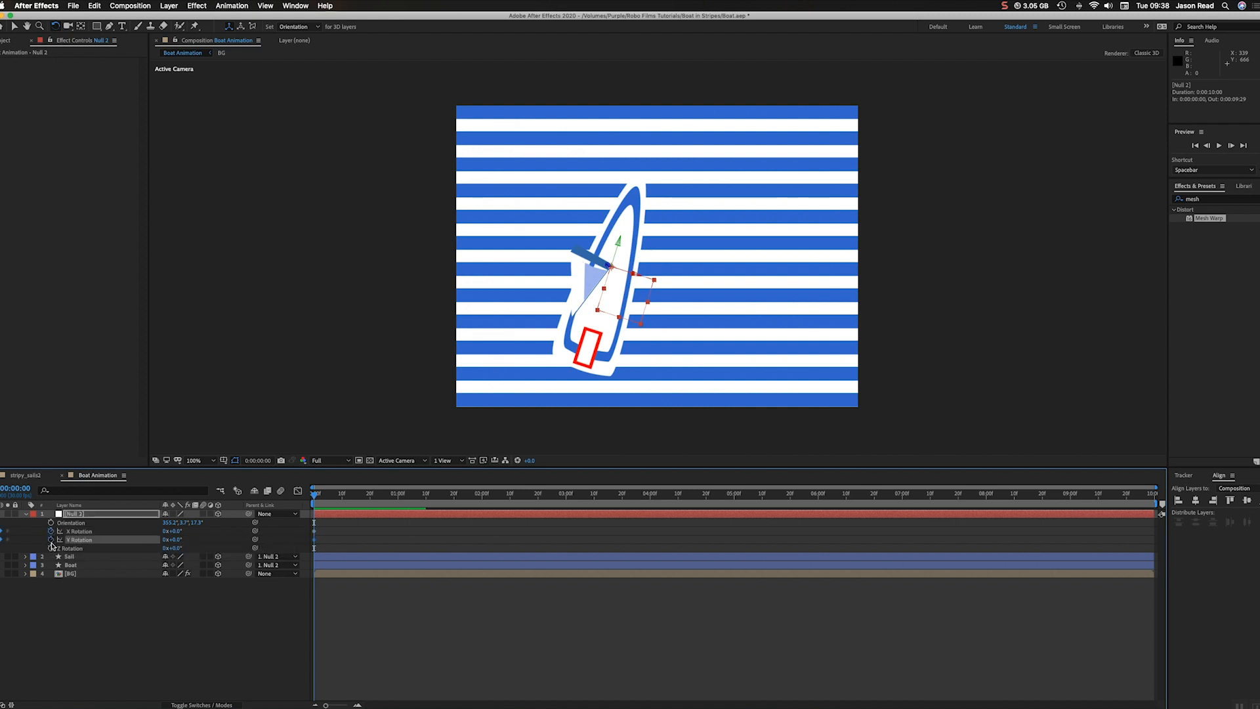
click(50, 548)
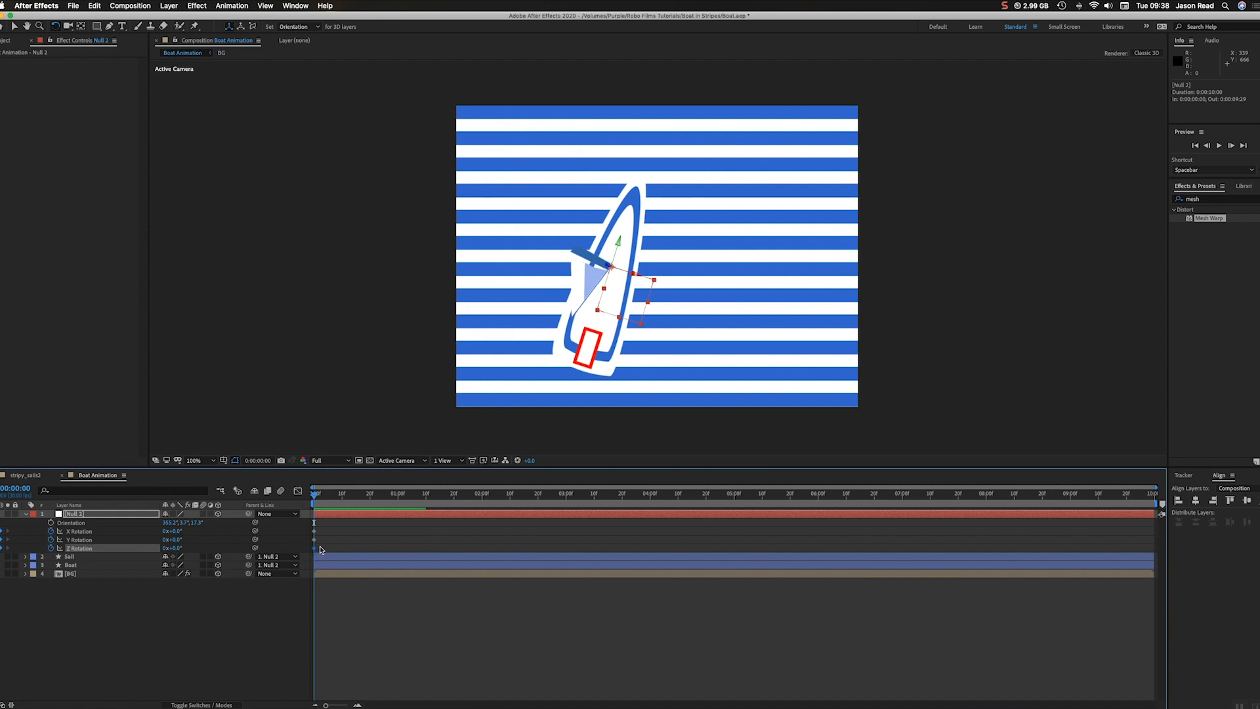
Copy the null's three starting rotation keyframes to the last frame, 0:00:09:29, and move the playhead to 2 seconds.
drag(322, 548, 311, 534)
key(super+c)
click(1159, 496)
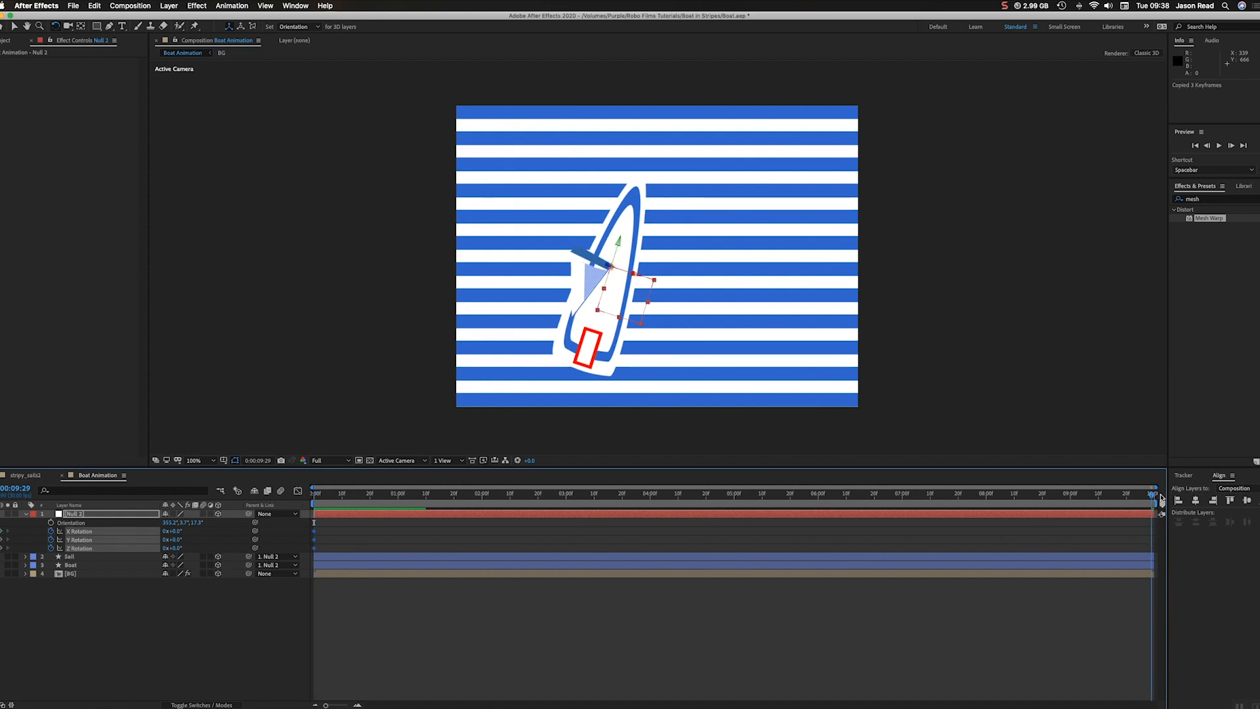
key(super+v)
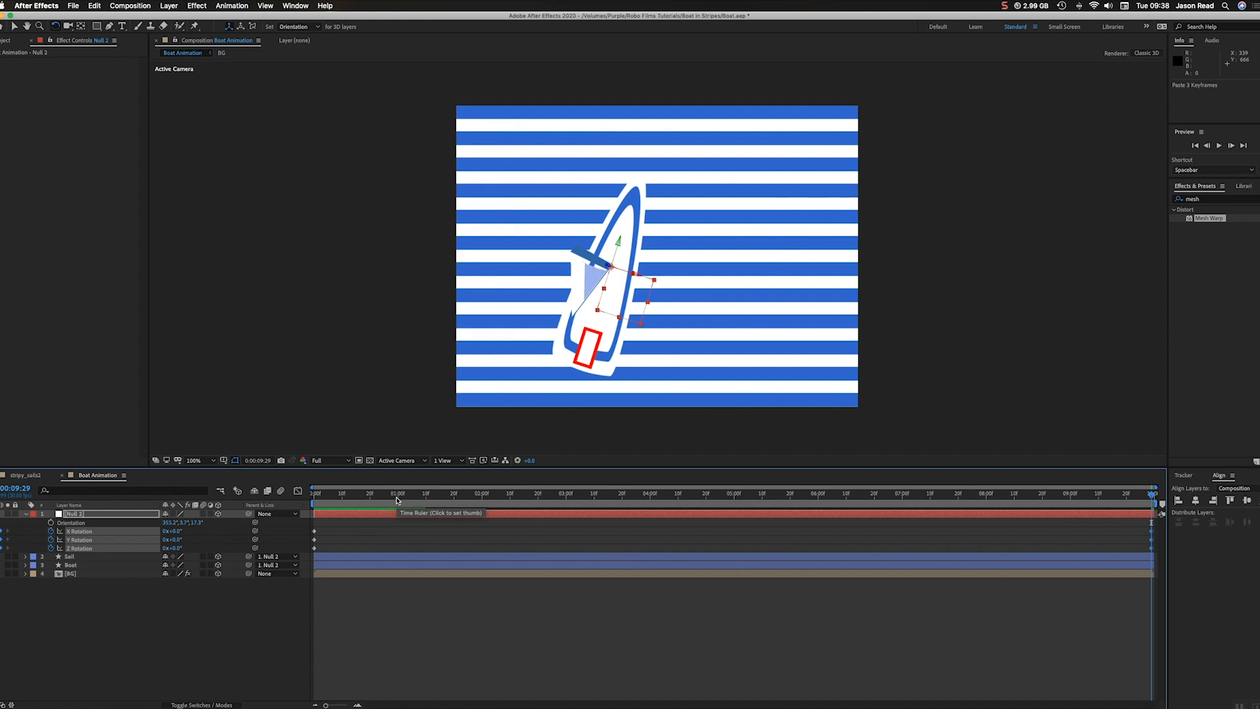
click(482, 500)
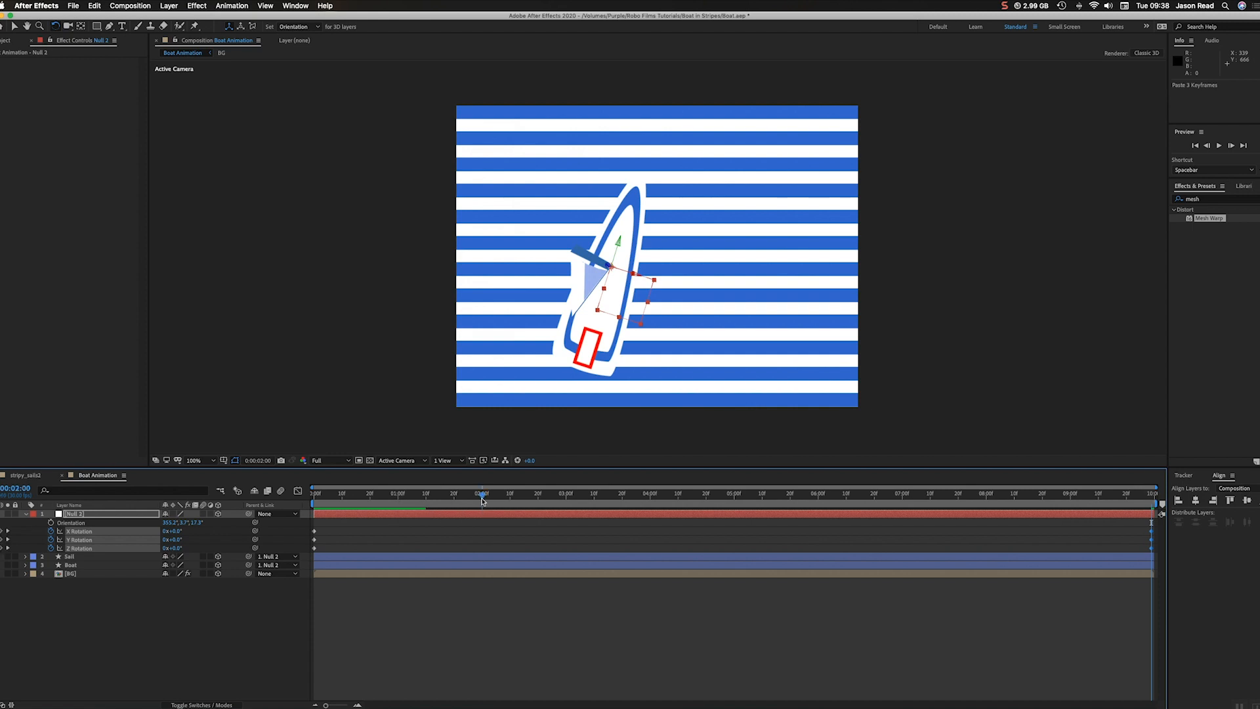
drag(618, 242, 631, 270)
mouse_move(432, 503)
mouse_down()
mouse_move(457, 504)
mouse_move(443, 504)
mouse_up()
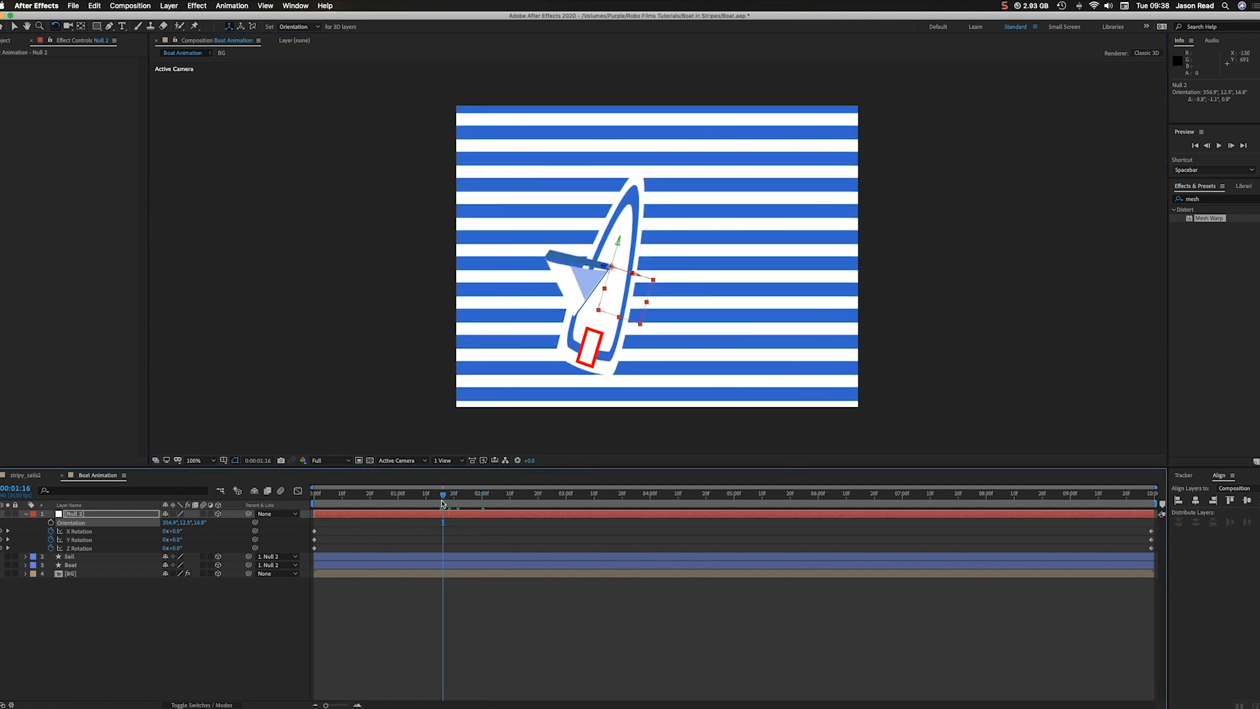
key(super+z)
key(super+z)
key(super+z)
key(super+z)
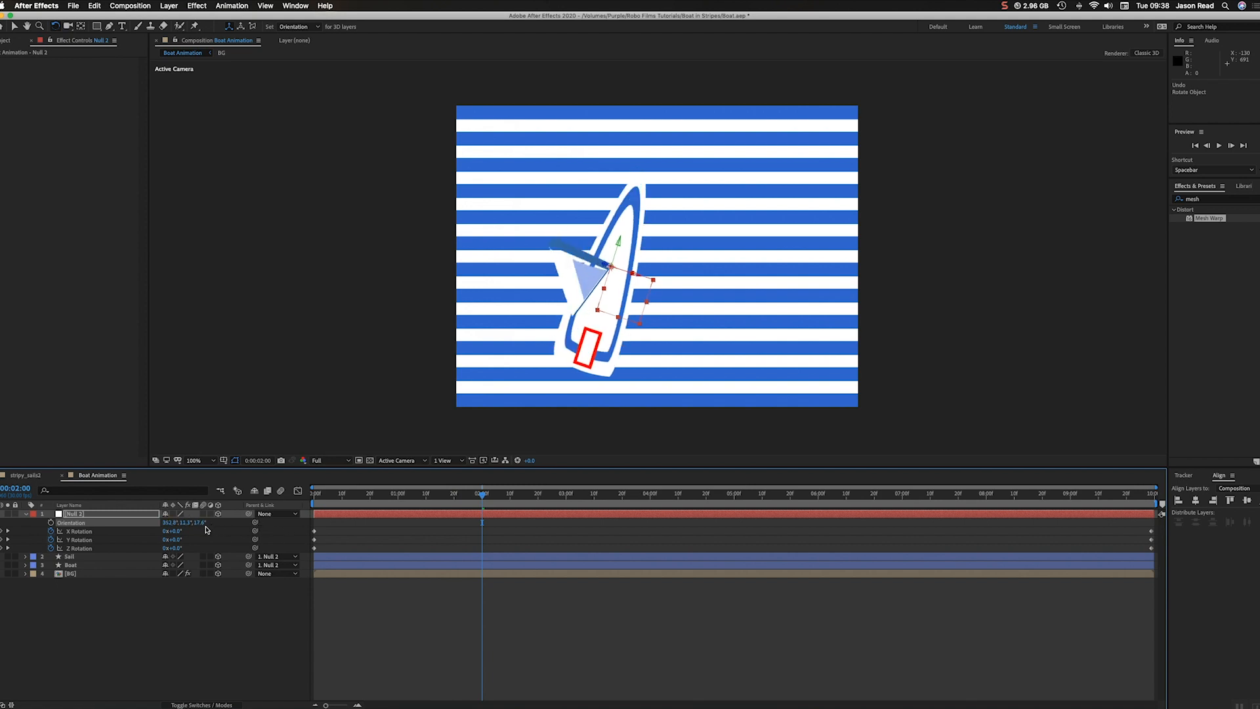
key(super+z)
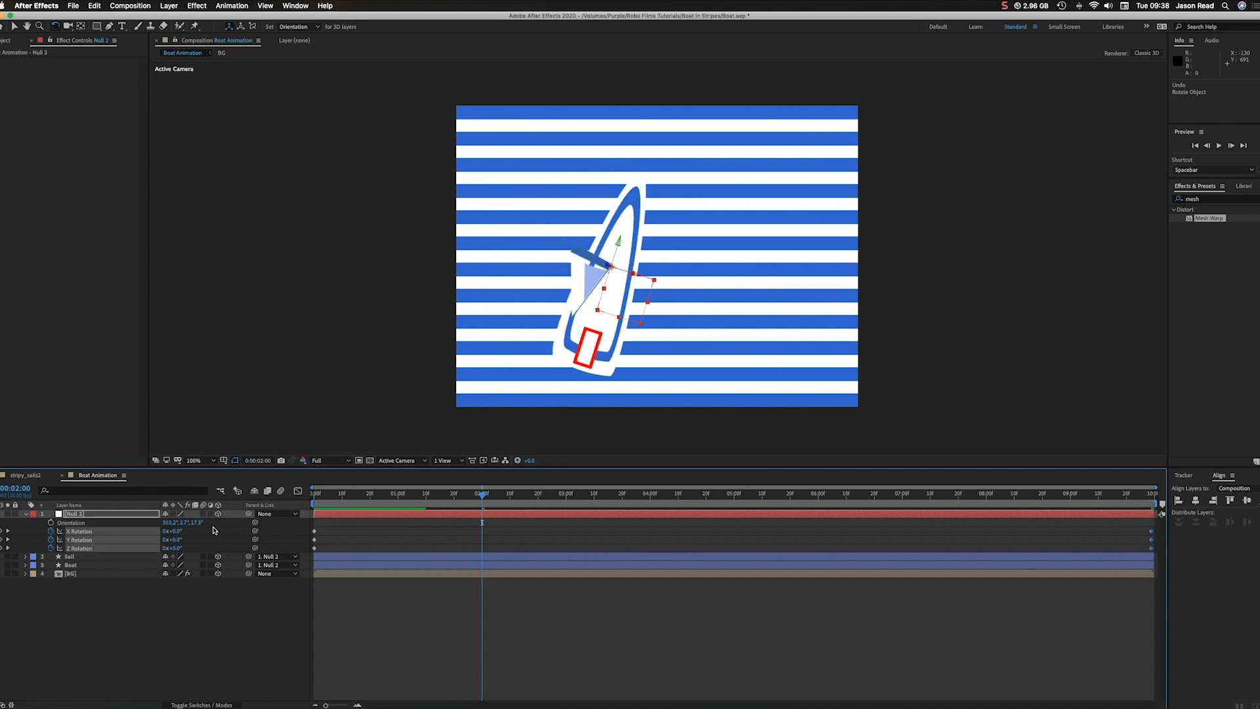
At 2 seconds, keyframe the null's rotation to X 4°, Y 1° and about 4° in Z, and preview from the start.
drag(174, 543, 180, 542)
drag(178, 531, 178, 548)
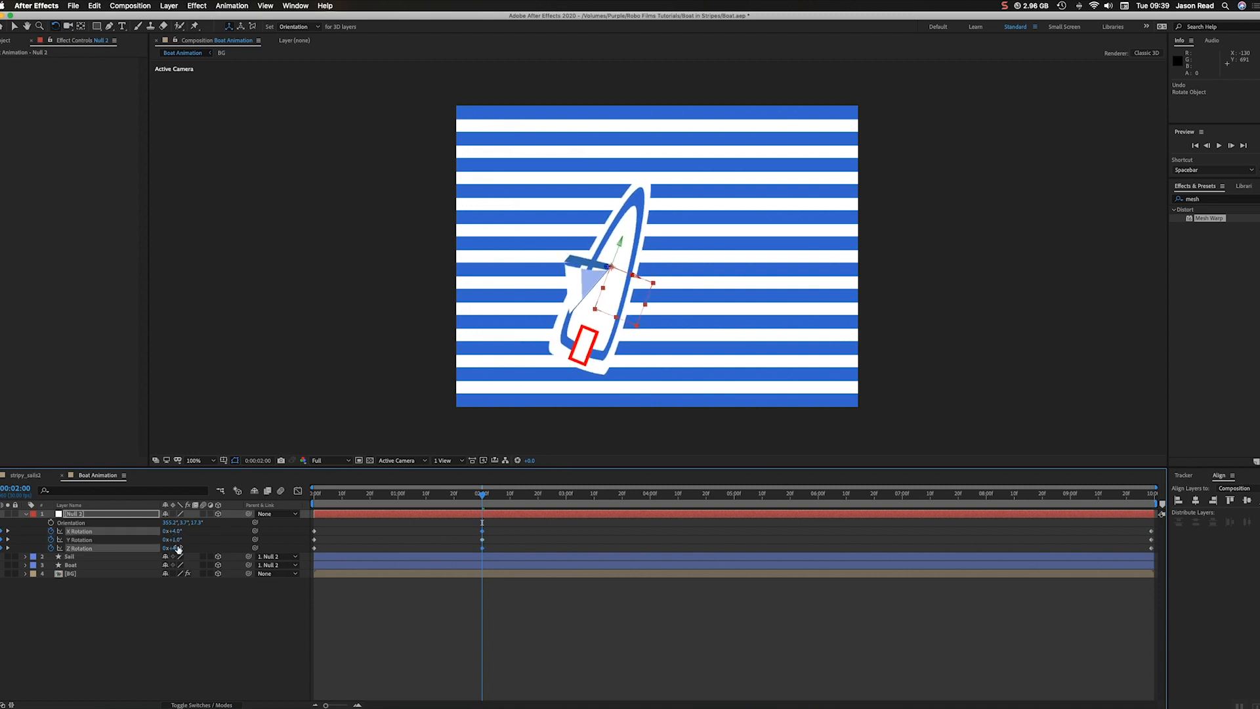
key(Home)
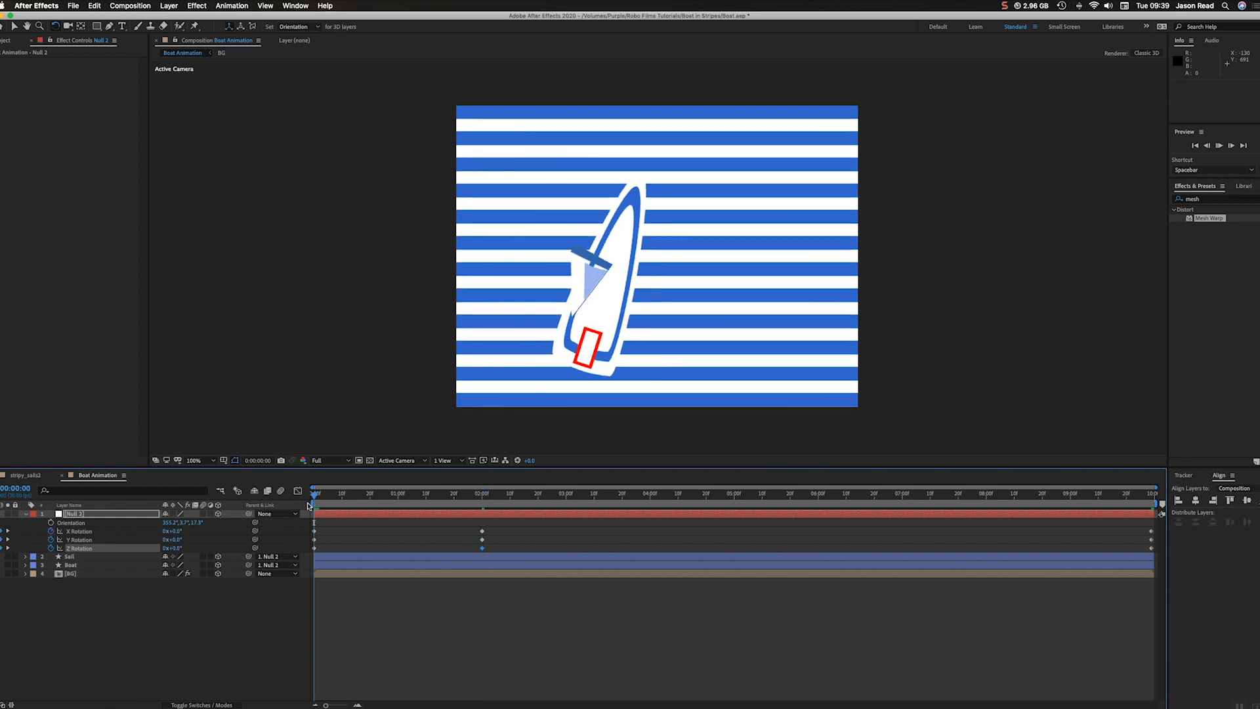
key(space)
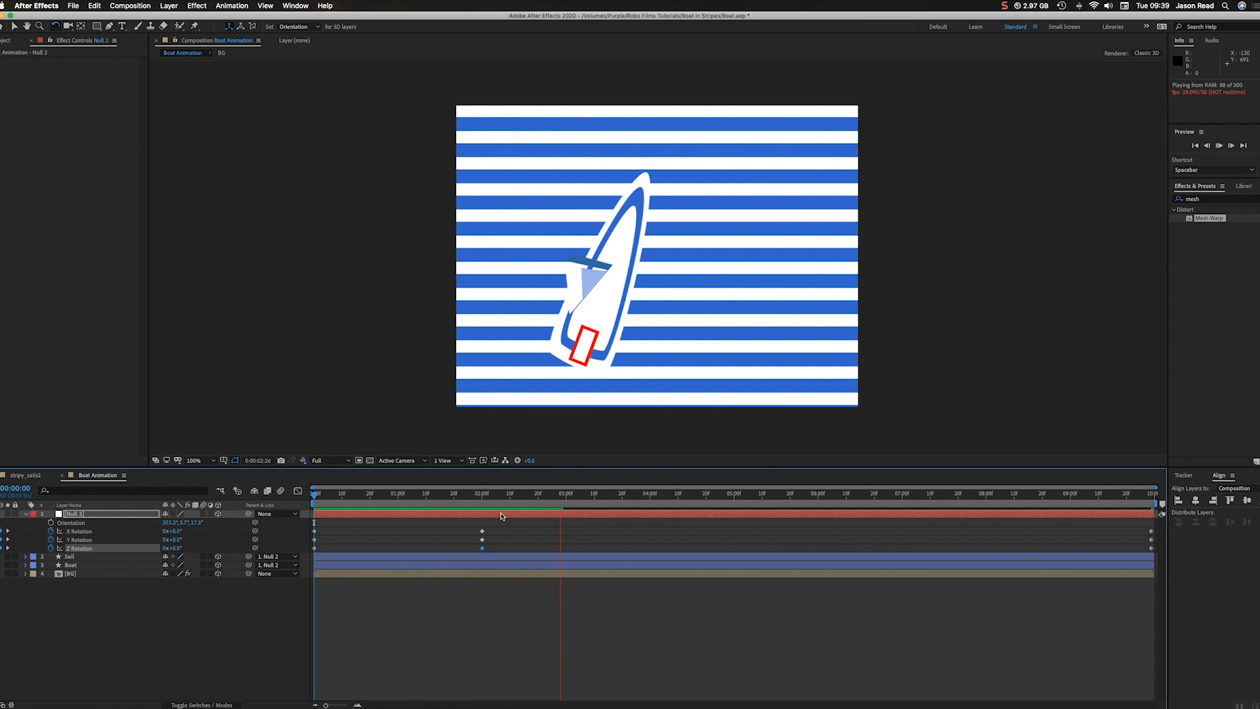
key(space)
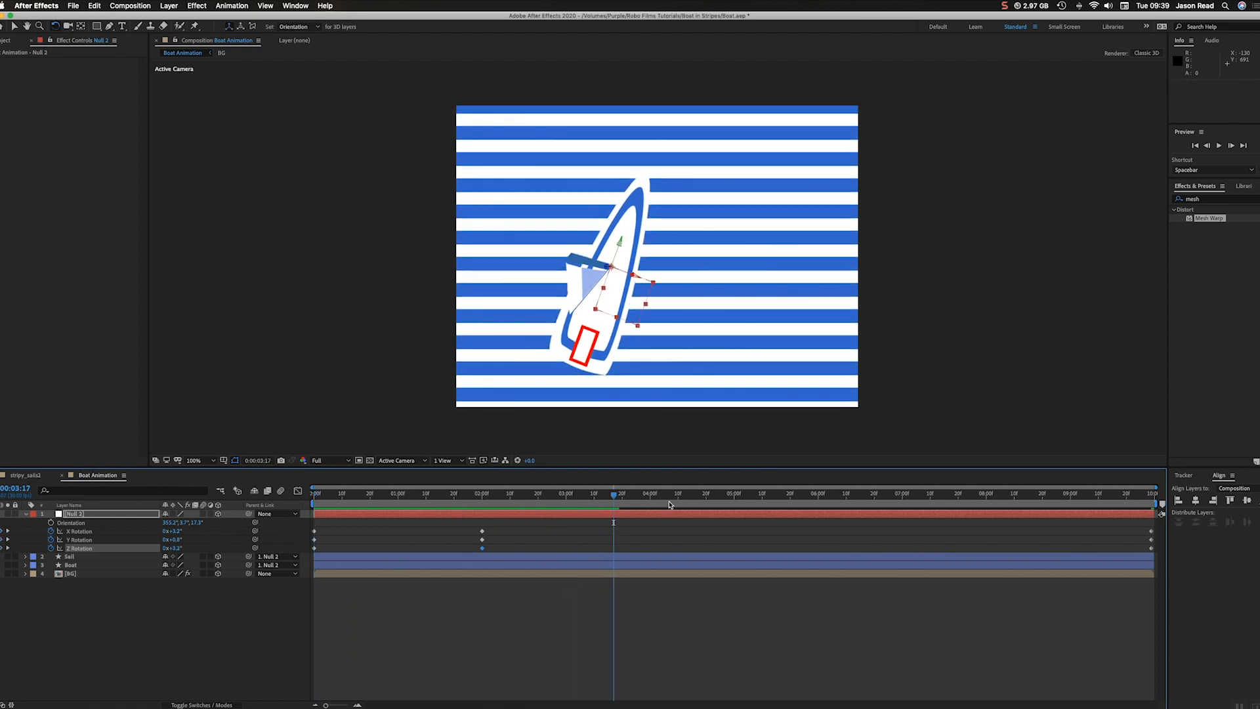
Keyframe the null's X, Y and Z Rotation at 0:00:04:08 to swing the boat back, and set X -0.6° and Y 9.2° at 6 seconds.
click(670, 503)
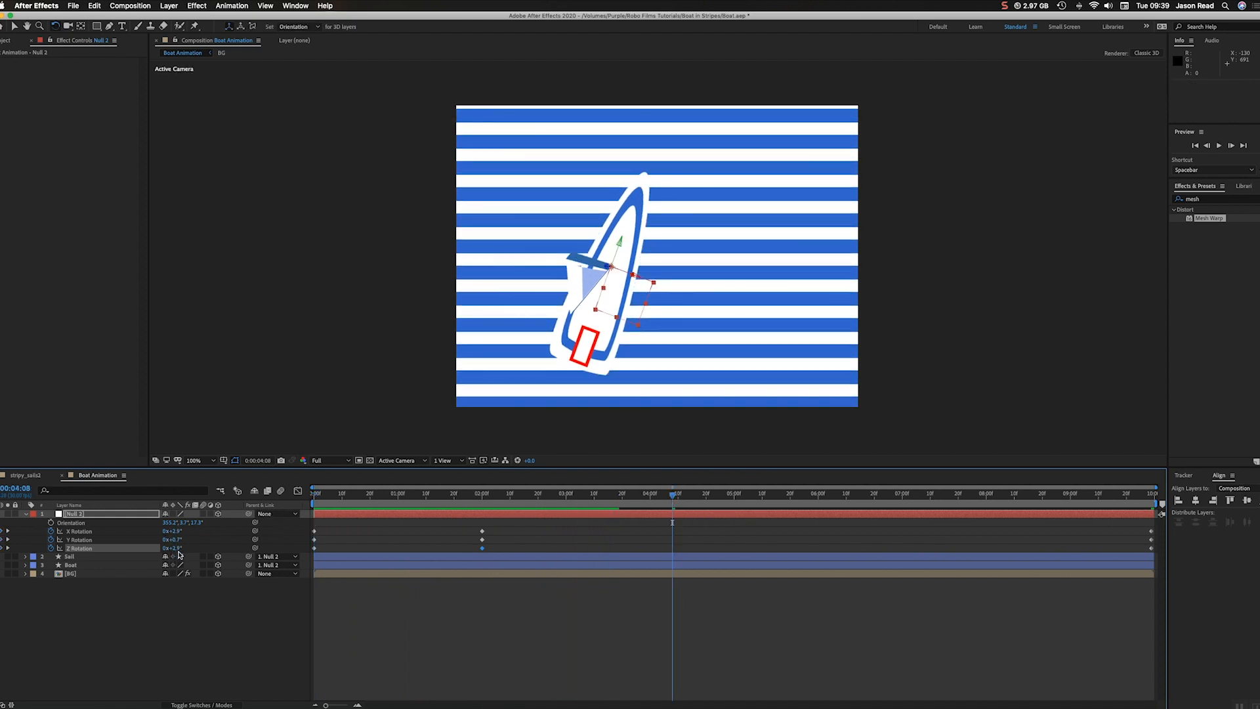
drag(177, 549, 174, 540)
drag(862, 504, 819, 504)
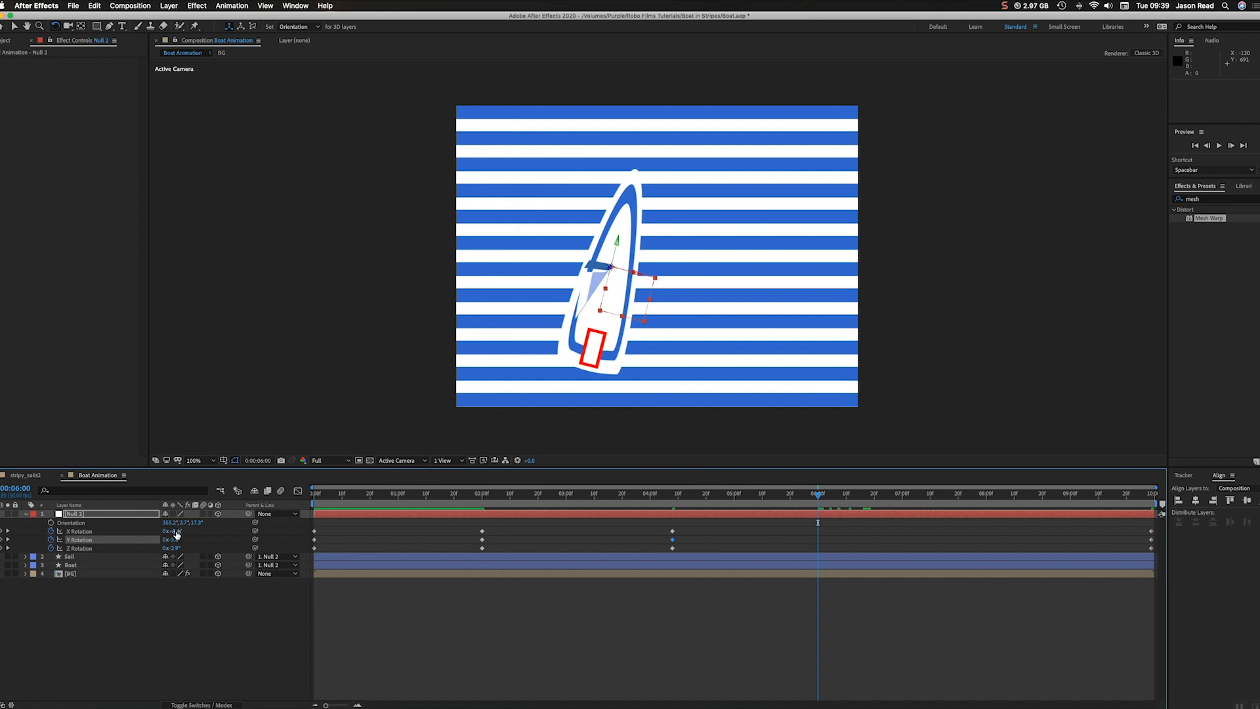
drag(175, 531, 766, 543)
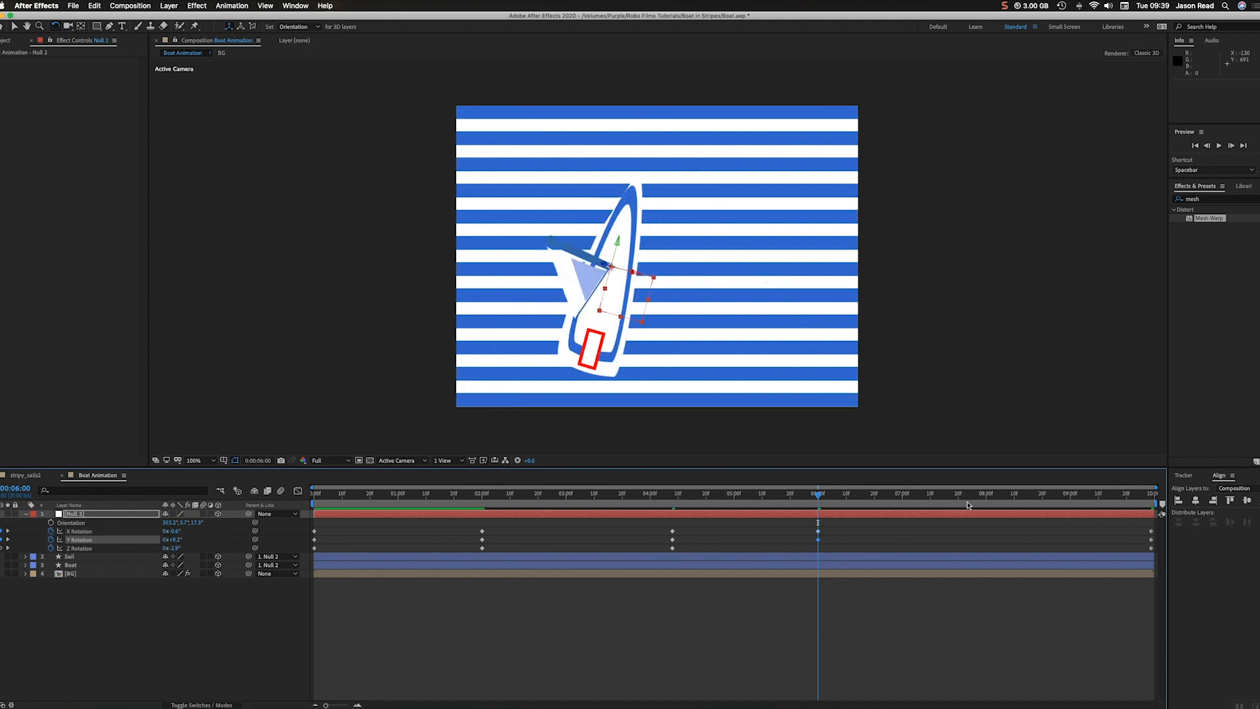
At 8 seconds, keyframe the null's X, Y and Z Rotation with Z at about -2.4°, and preview the rocking from the start.
click(988, 500)
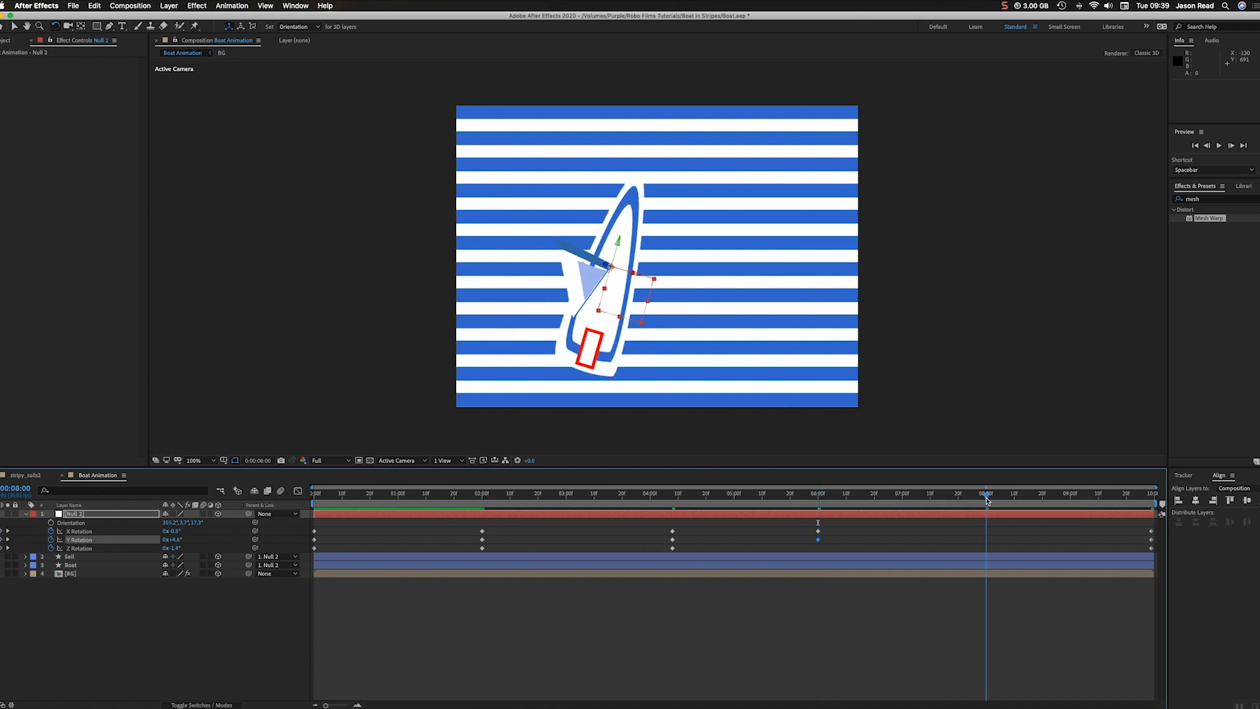
mouse_move(997, 497)
mouse_down()
mouse_move(1152, 506)
mouse_move(986, 510)
mouse_up()
drag(175, 547, 179, 539)
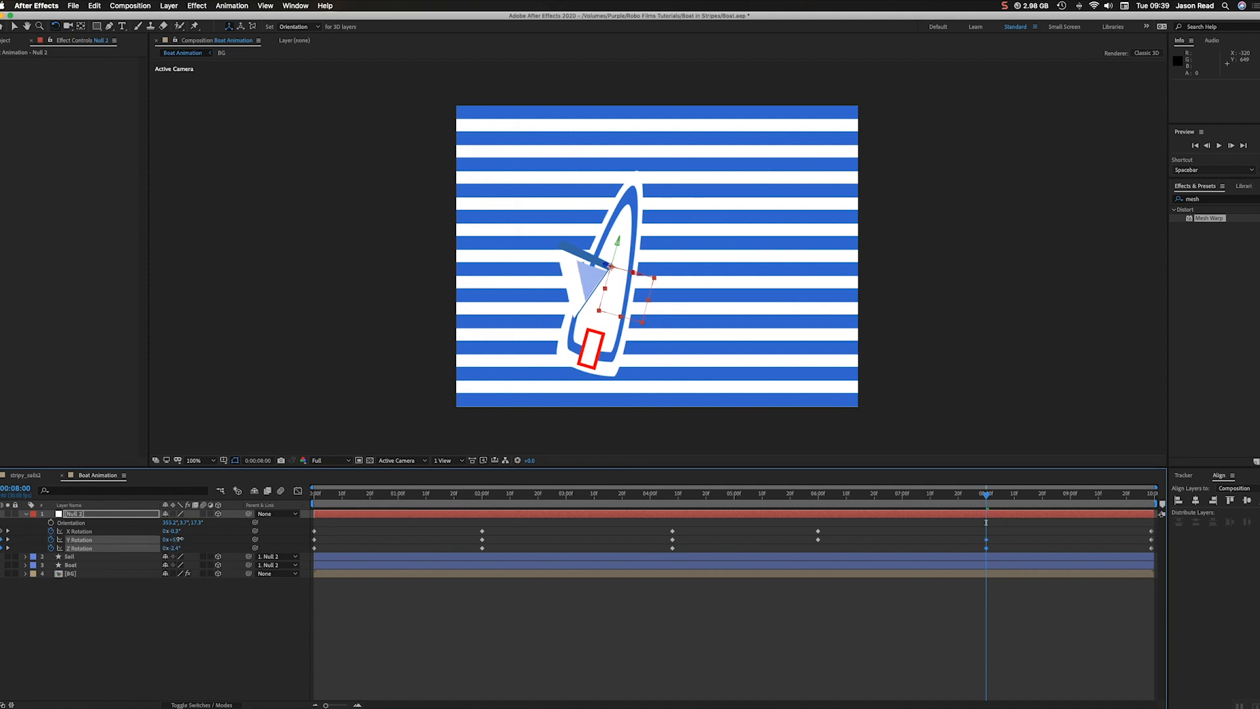
drag(179, 531, 180, 532)
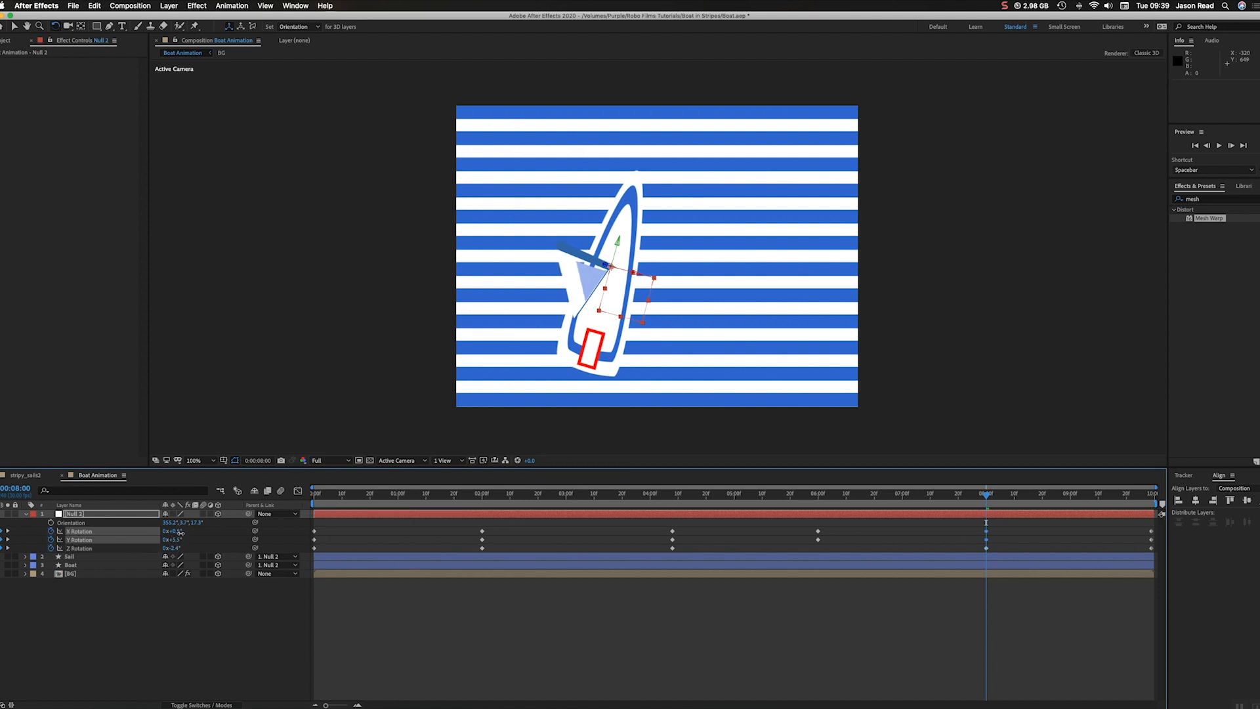
key(Home)
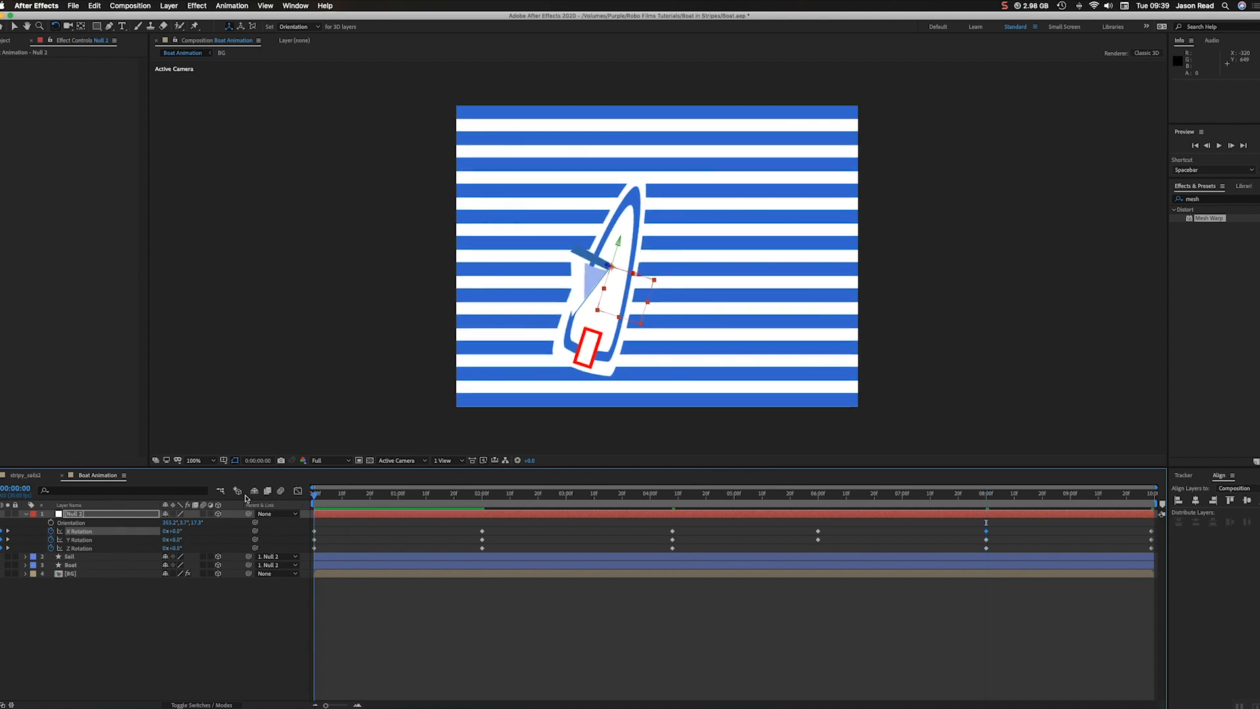
key(space)
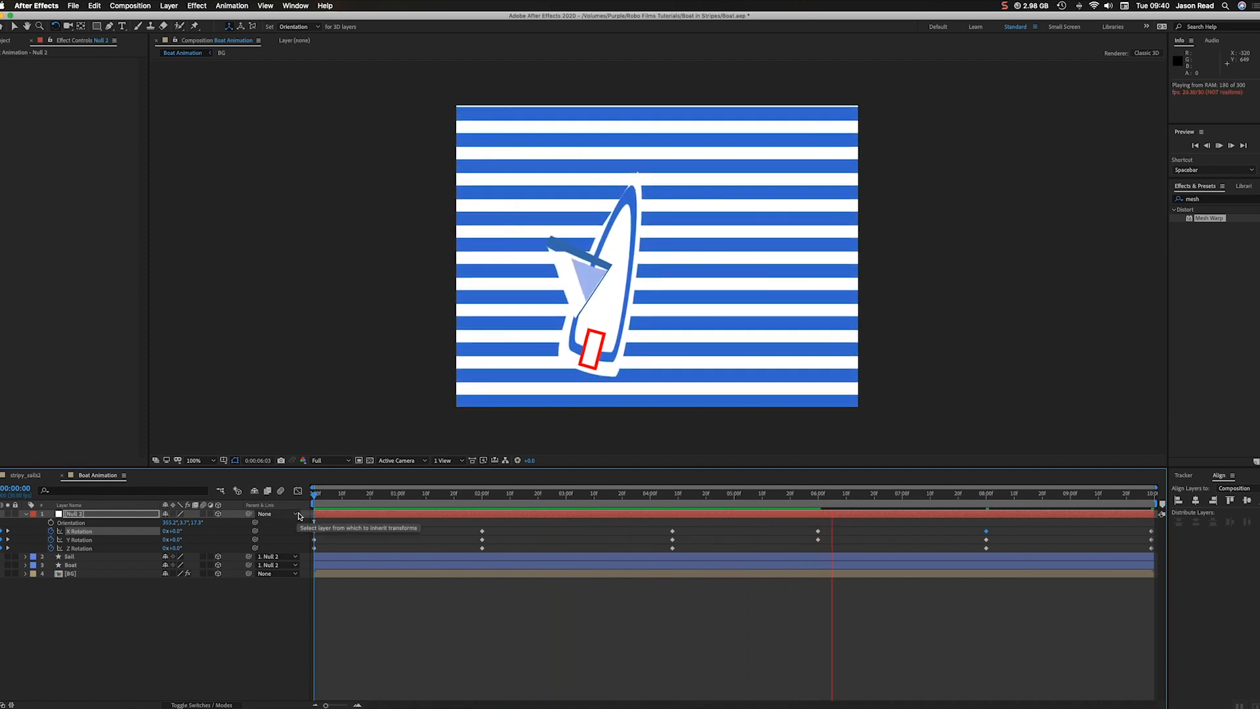
key(space)
At 6 seconds, adjust the null's X and Y orientation, nudge its position slightly, and preview the movement.
drag(821, 503, 820, 504)
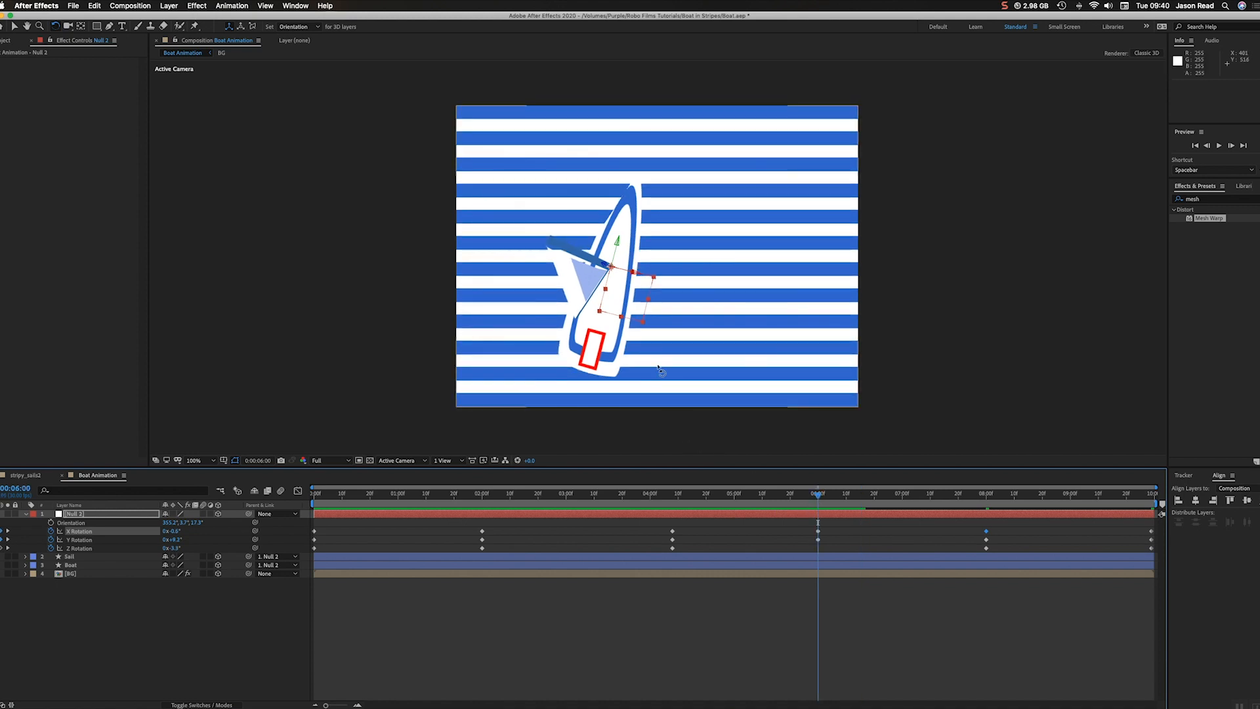
drag(620, 250, 624, 252)
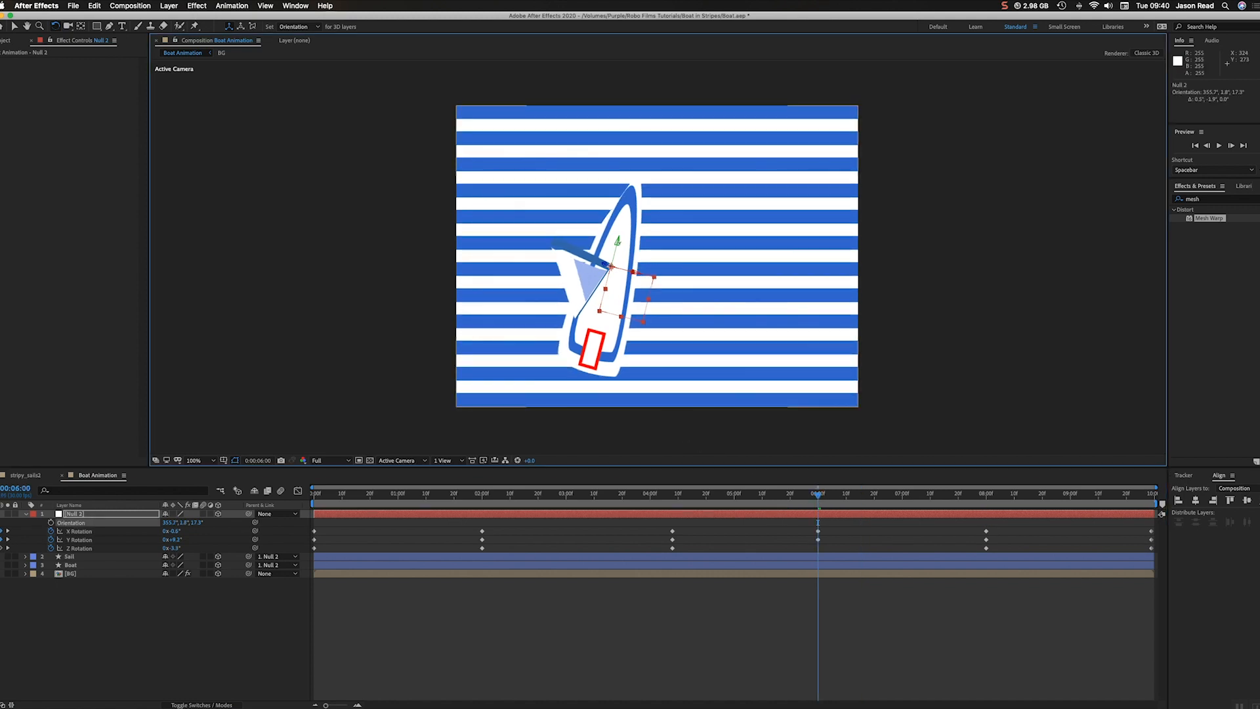
click(15, 26)
drag(603, 265, 595, 265)
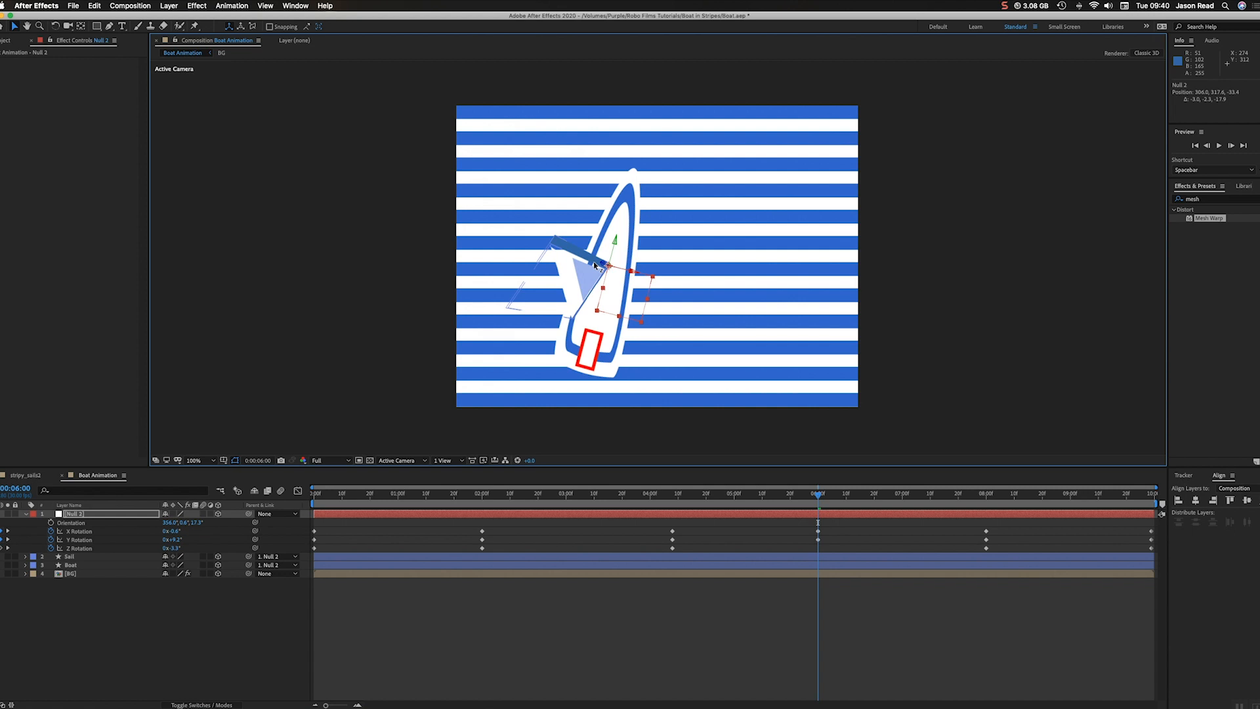
key(space)
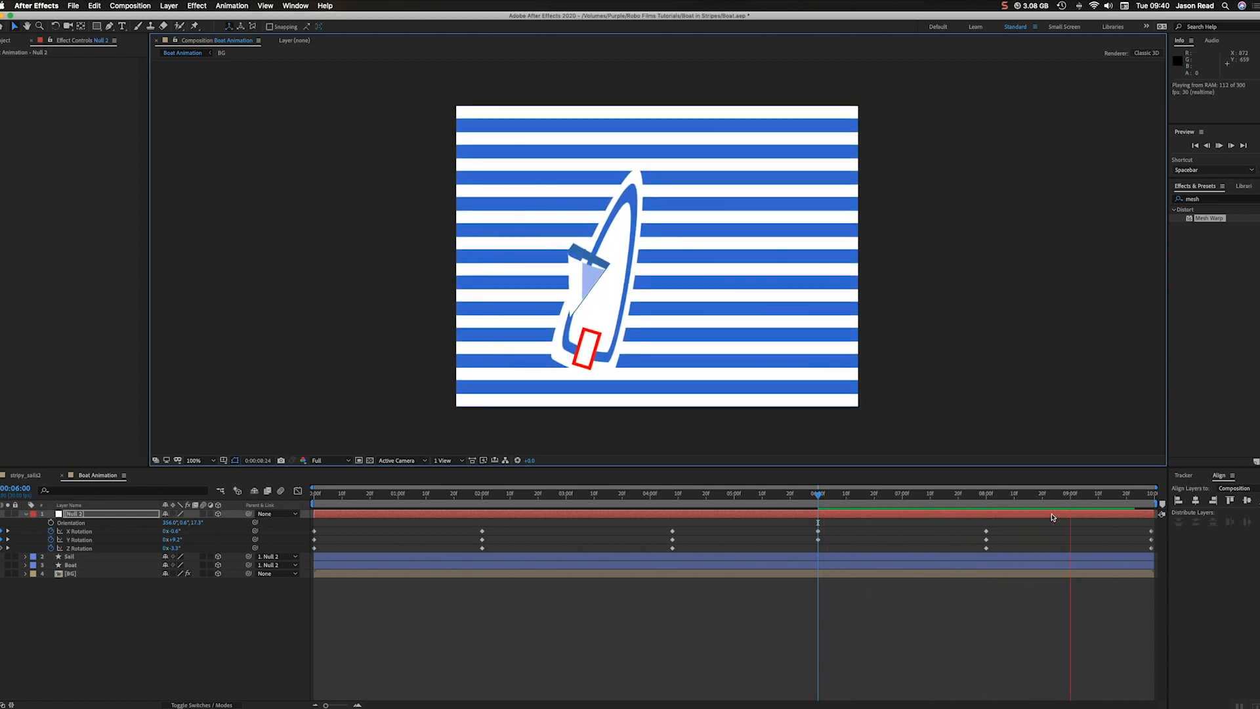
key(space)
Apply Easy Ease to all of the null's X, Y and Z Rotation keyframes and preview the full loop.
click(89, 532)
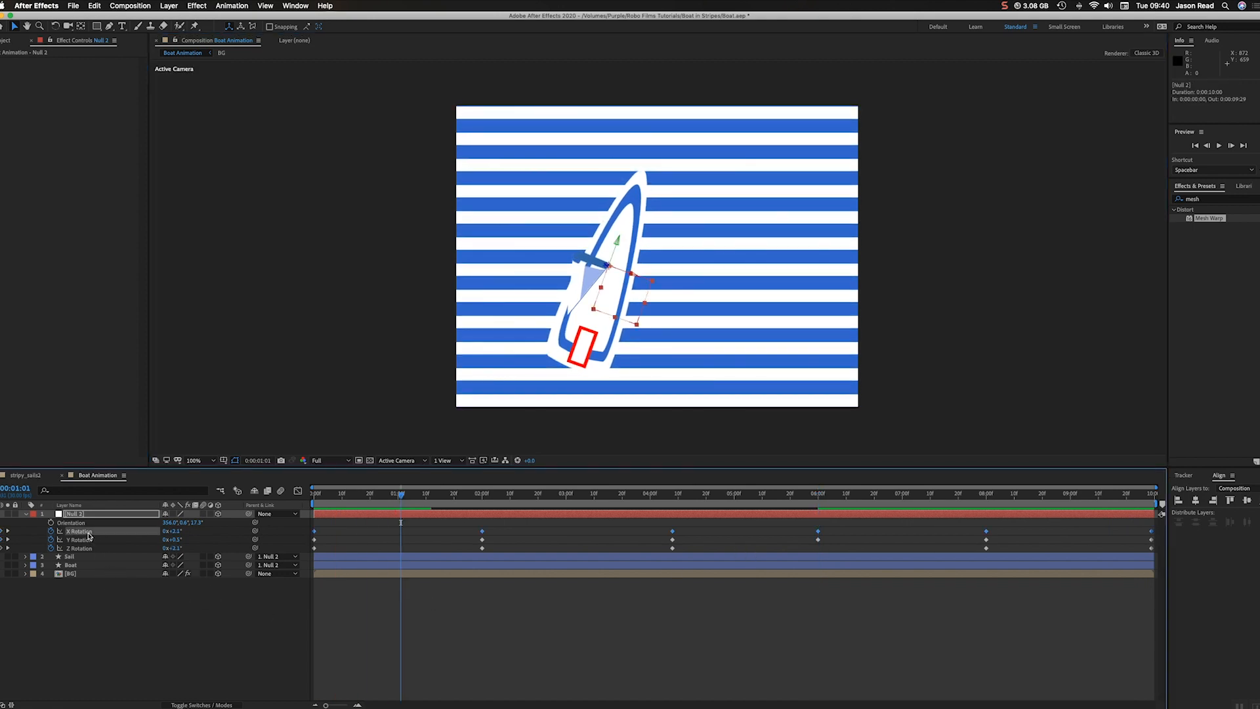
shift+click(89, 539)
shift+click(85, 548)
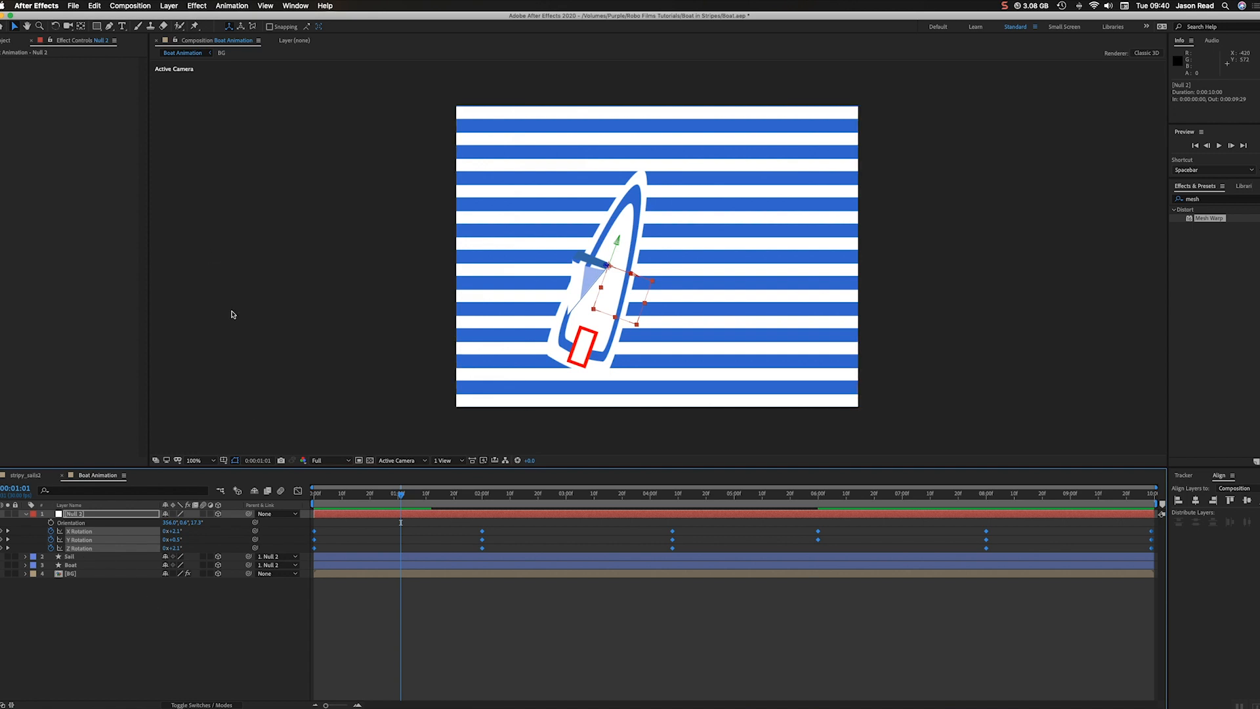
click(232, 6)
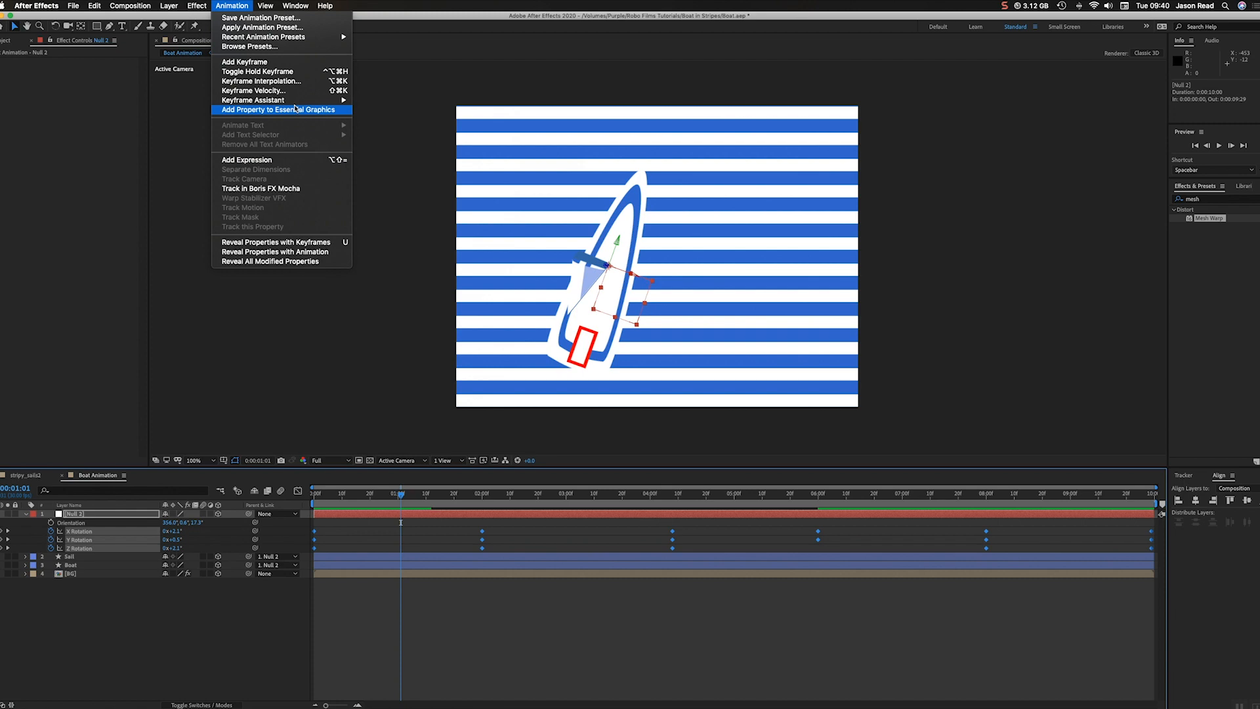
mouse_move(328, 100)
click(391, 130)
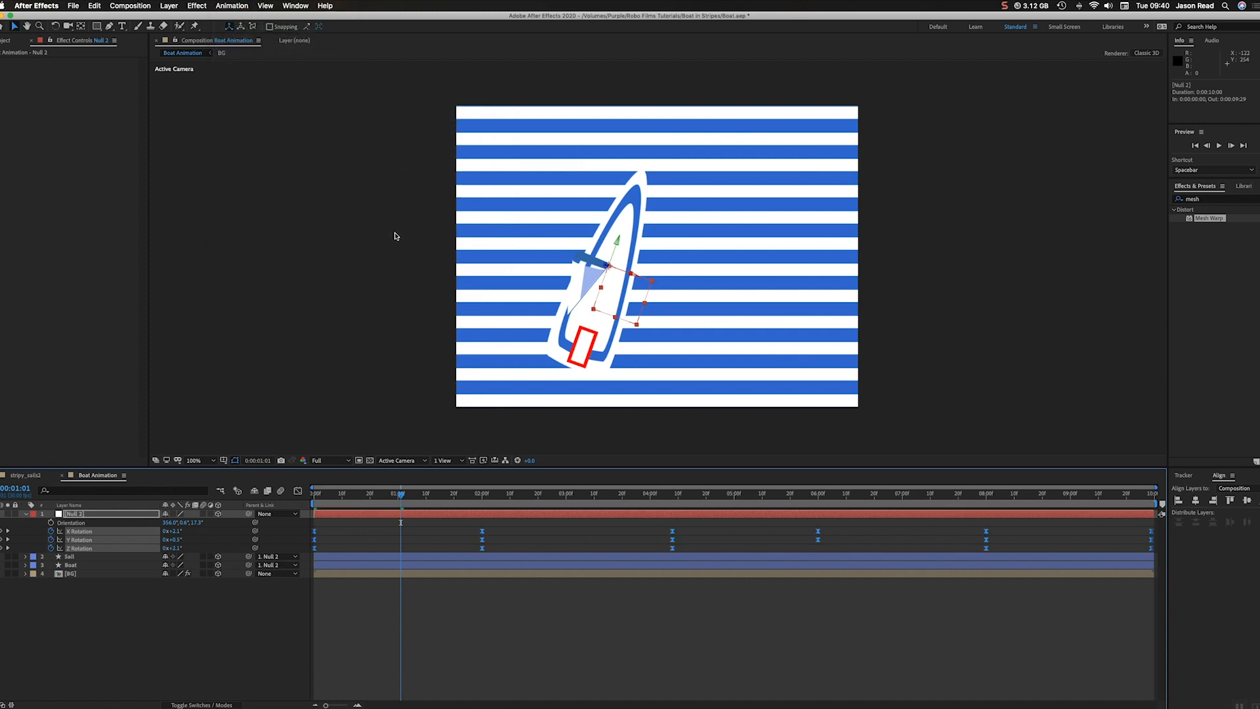
key(space)
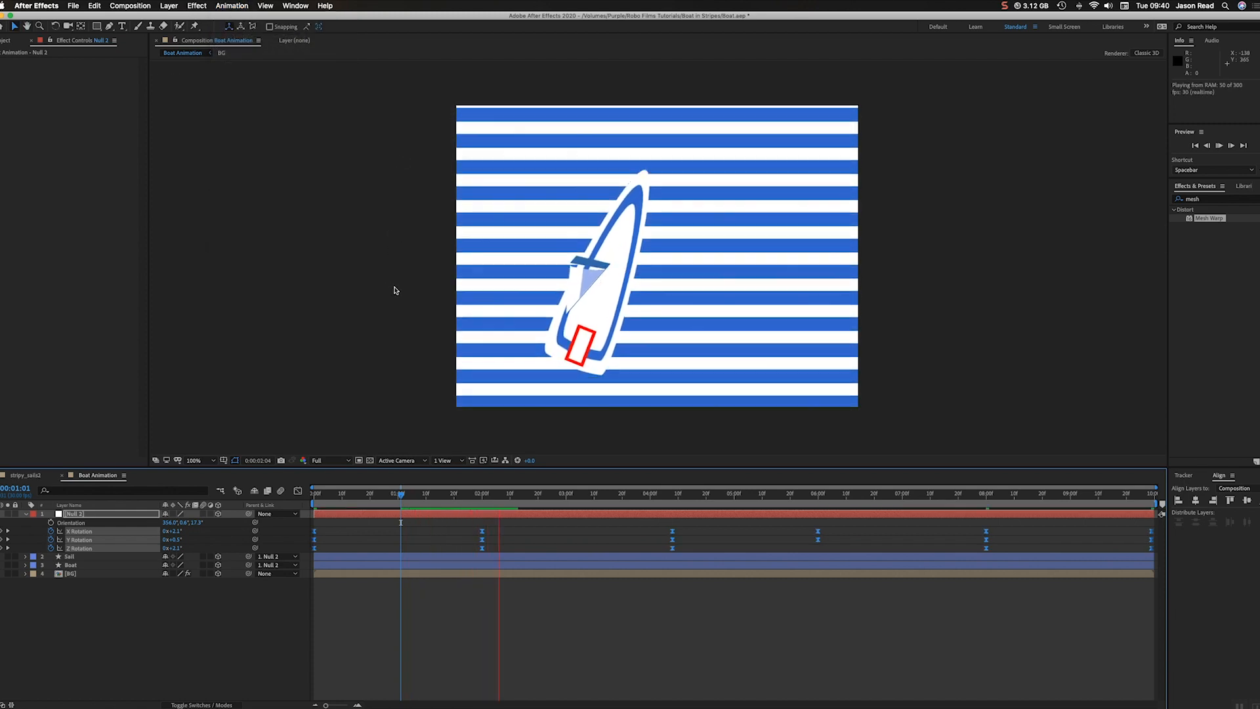
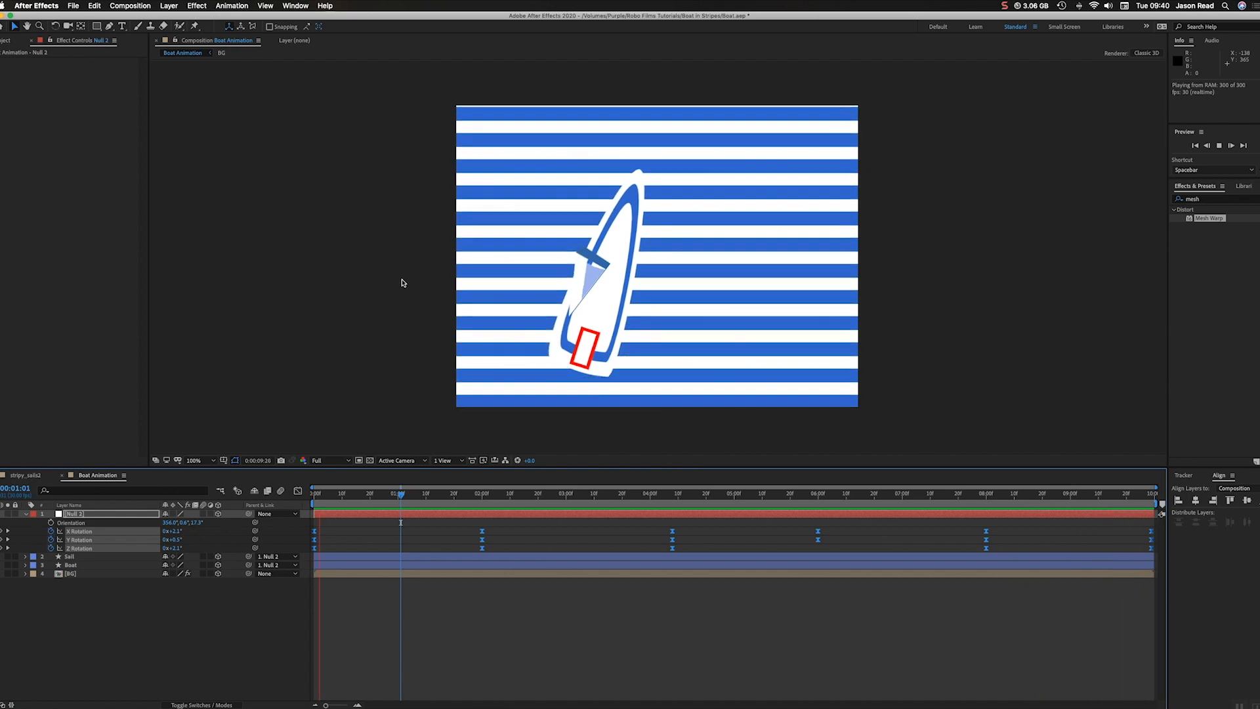
key(space)
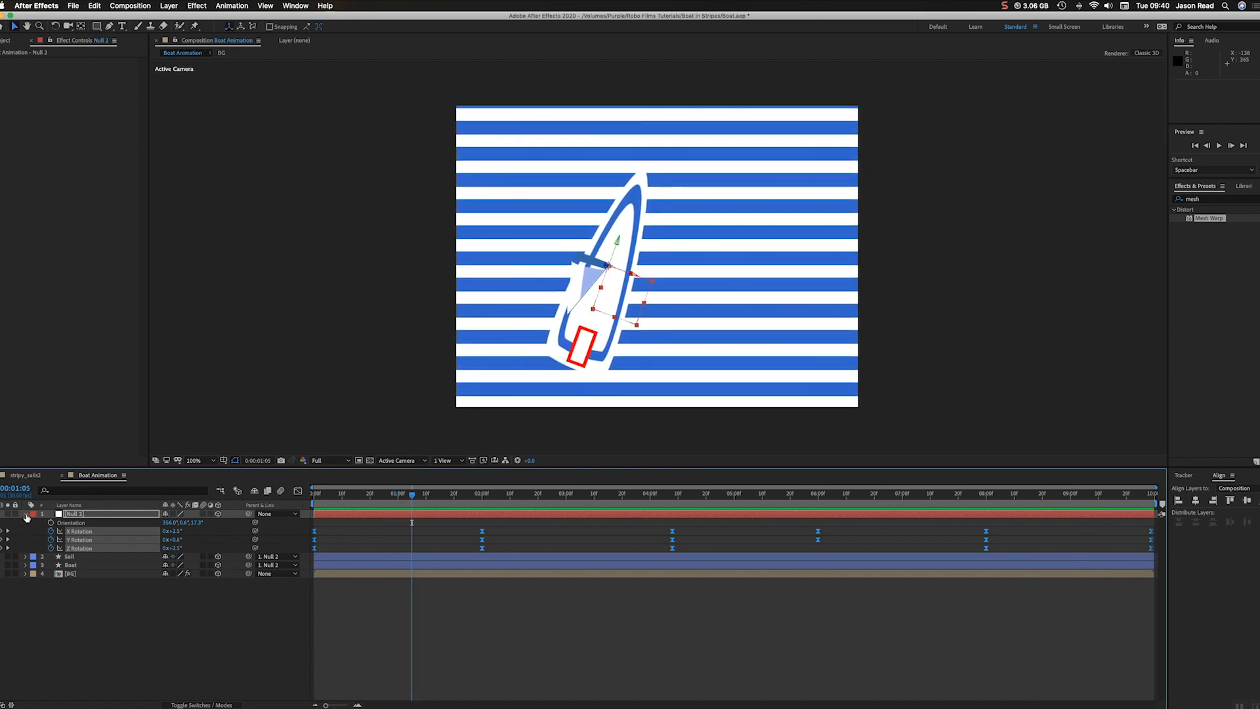
Collapse the null and reshape the BG layer's Mesh Warp grid around the bow so the stripes bulge upward like a wave.
click(25, 513)
click(73, 541)
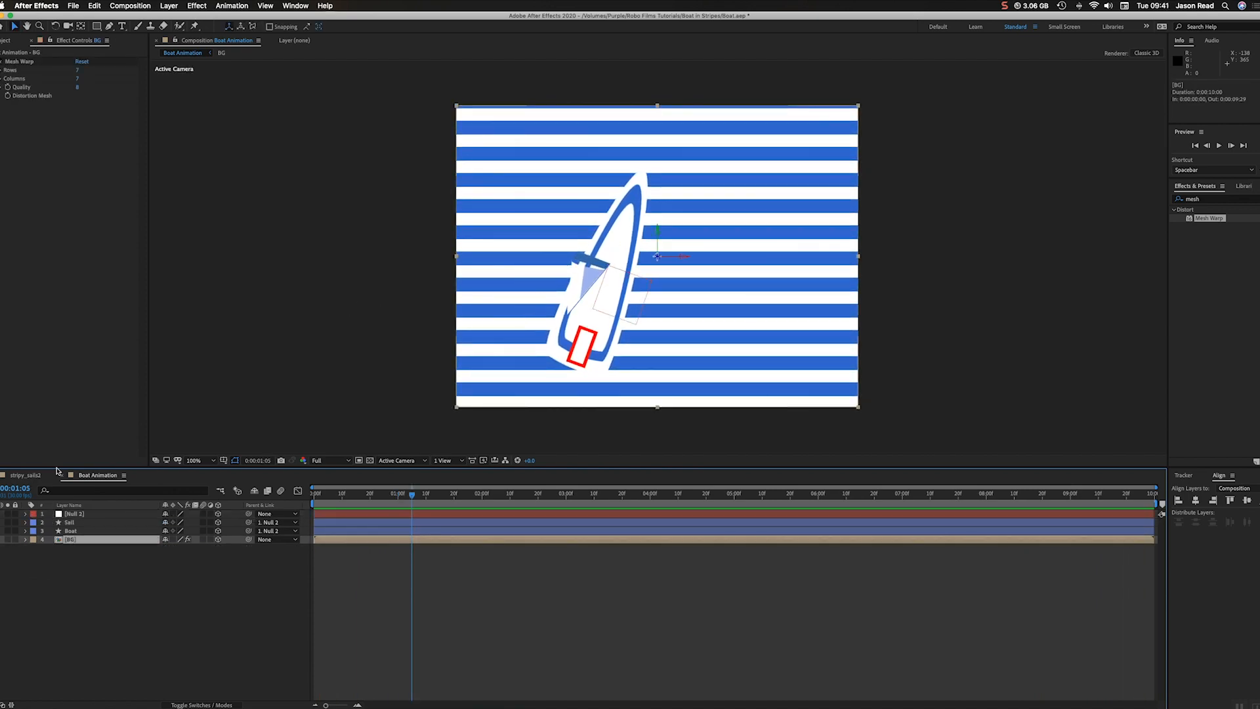
click(30, 62)
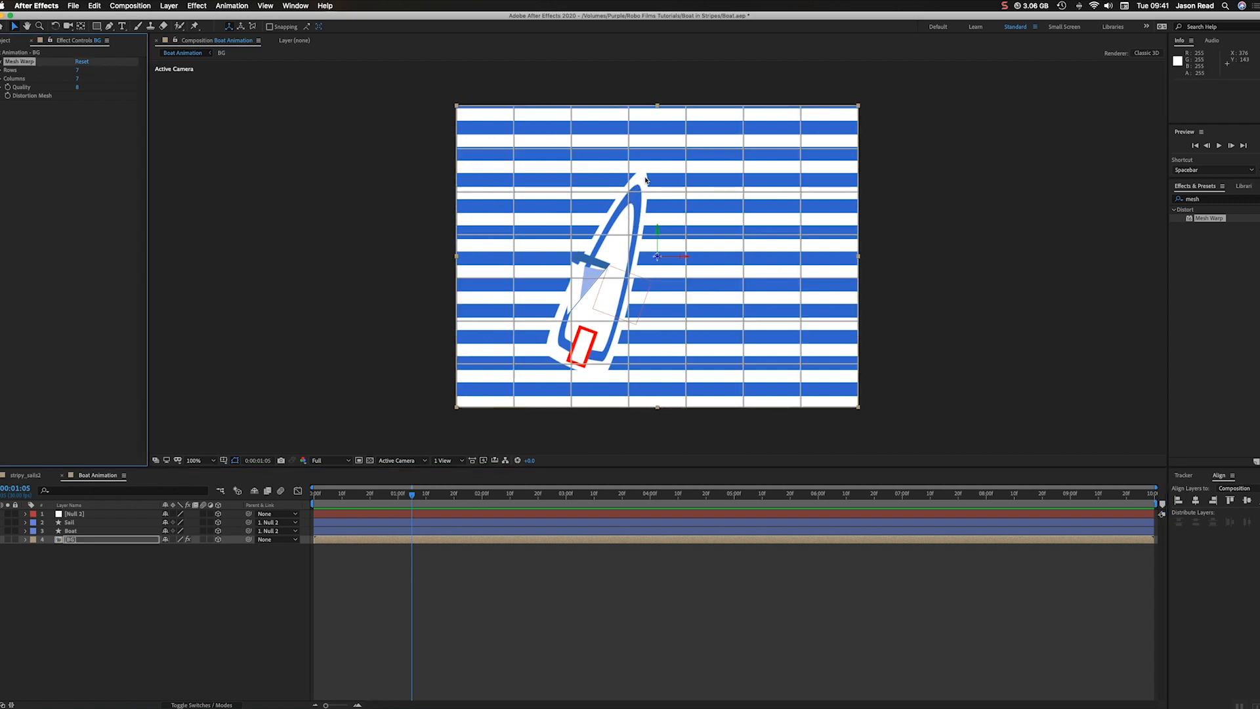
drag(628, 195, 632, 185)
drag(630, 235, 633, 228)
drag(628, 281, 629, 273)
drag(633, 146, 633, 186)
drag(630, 228, 631, 229)
Start keyframing the BG layer's Mesh Warp Distortion Mesh at the first frame.
drag(367, 497, 294, 494)
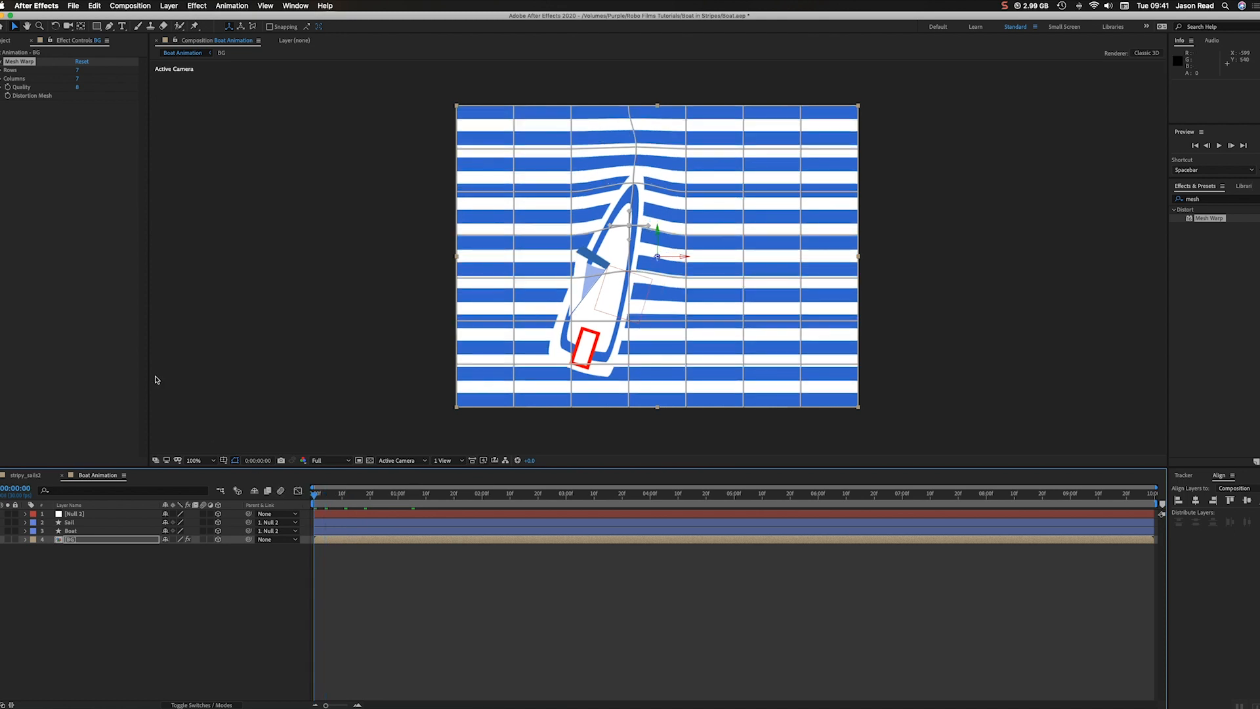
click(2, 70)
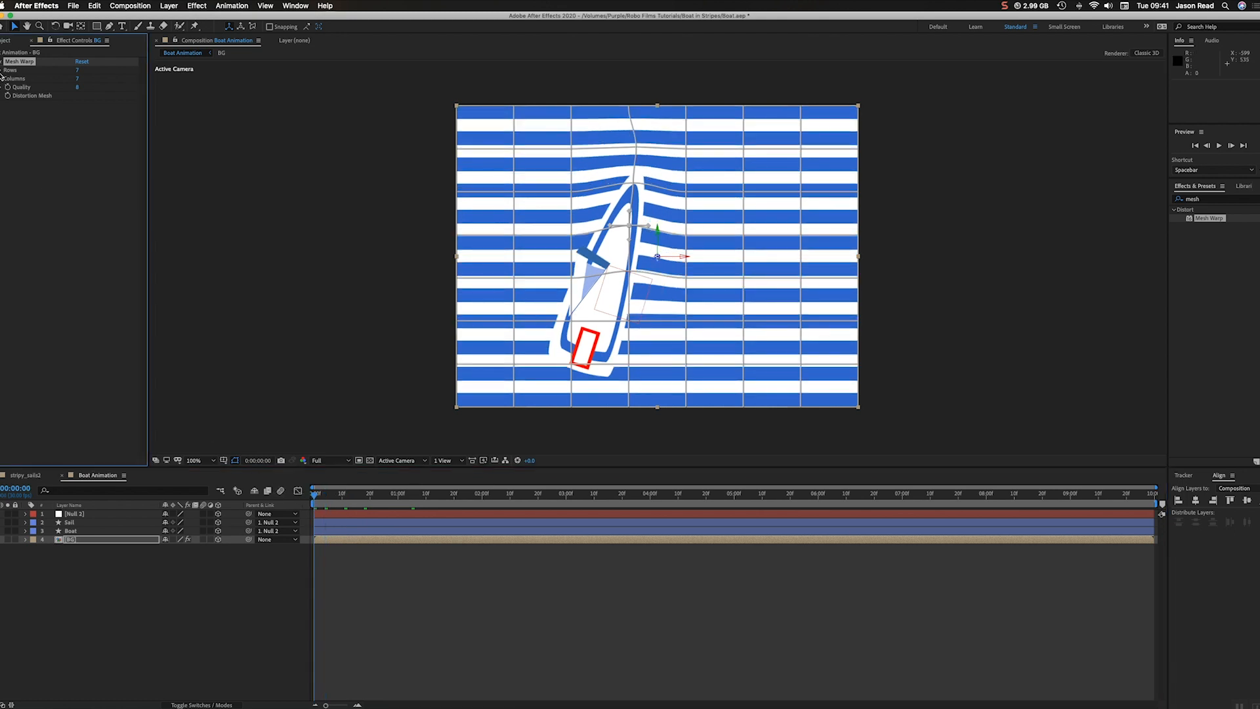
click(2, 101)
click(2, 93)
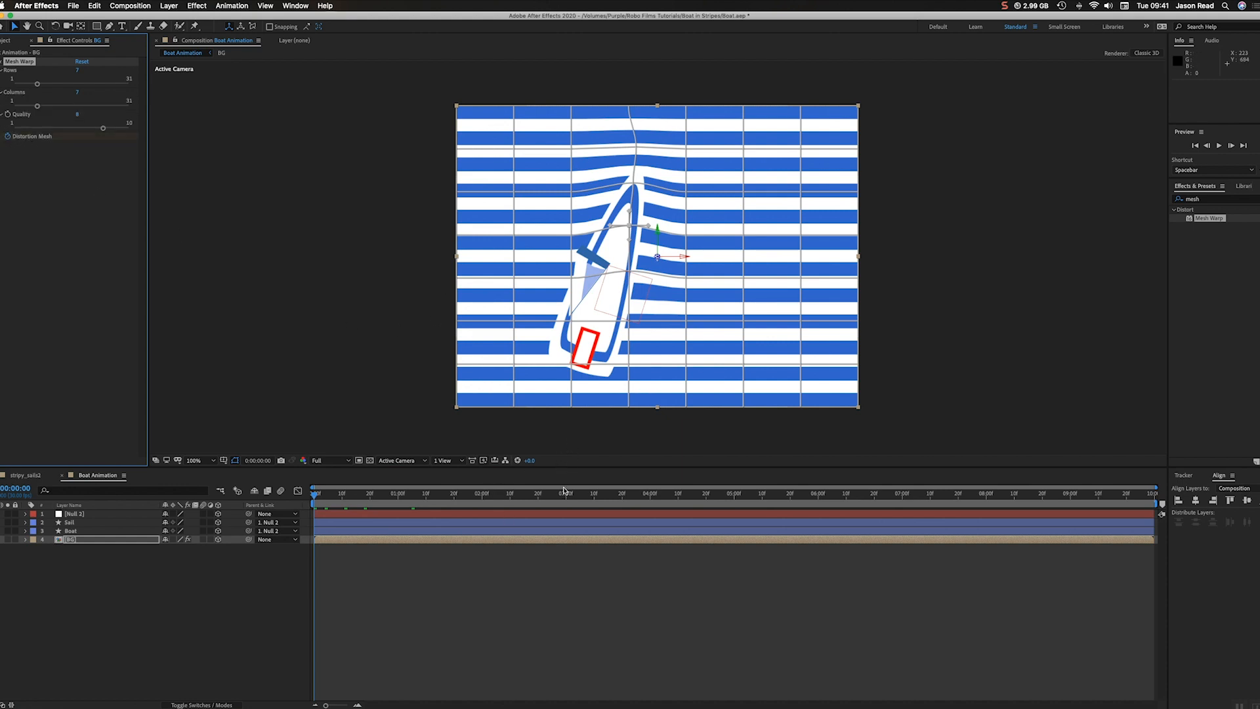
Reshape the mesh points just above the bow at 0:00:01:04 and again shortly after 3 seconds to keyframe the wave.
drag(360, 500, 410, 506)
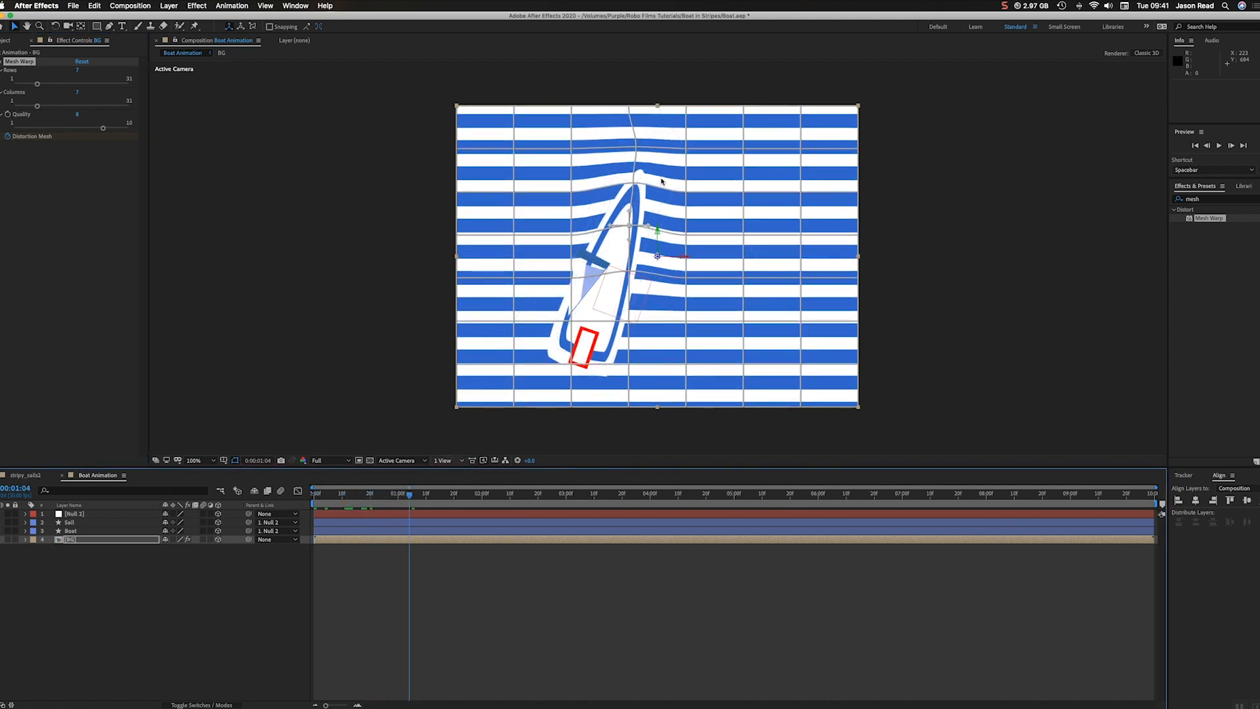
drag(633, 184, 641, 150)
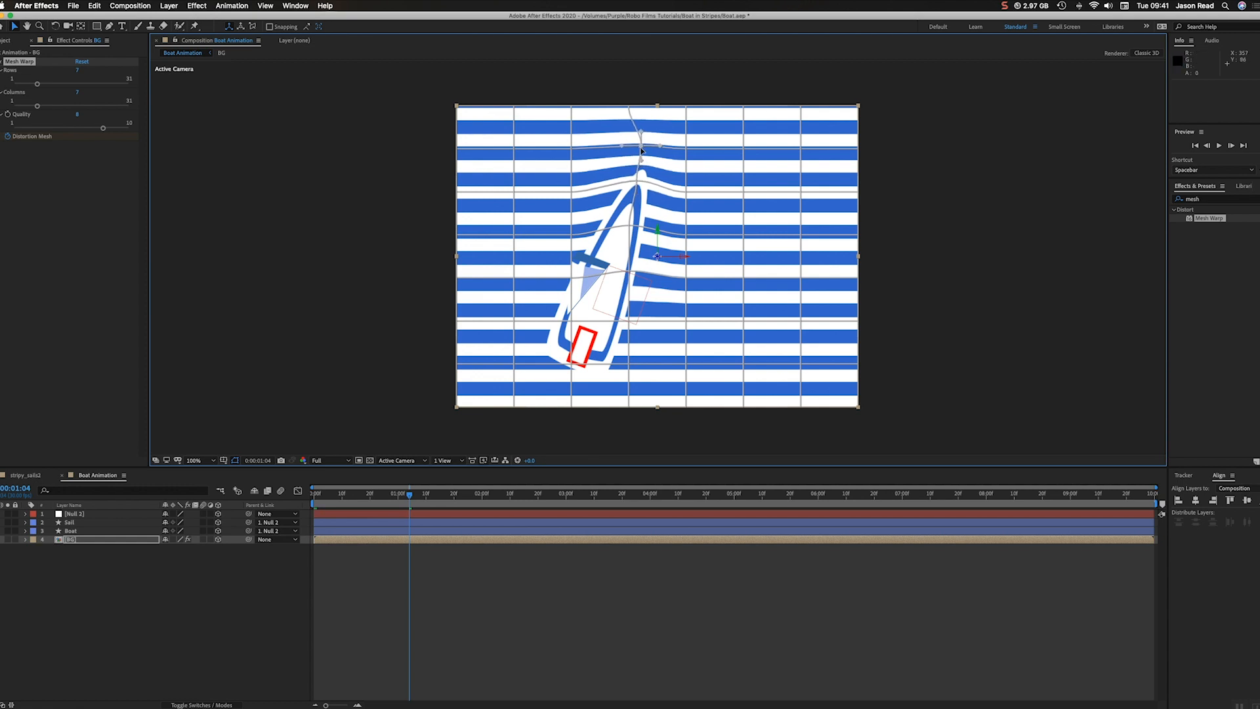
drag(483, 496, 595, 505)
drag(637, 181, 633, 147)
Keyframe the BG's Distortion Mesh at 0:00:06:15 and 0:00:08:01 with slight nudges to the mesh points above the bow.
drag(681, 501, 860, 506)
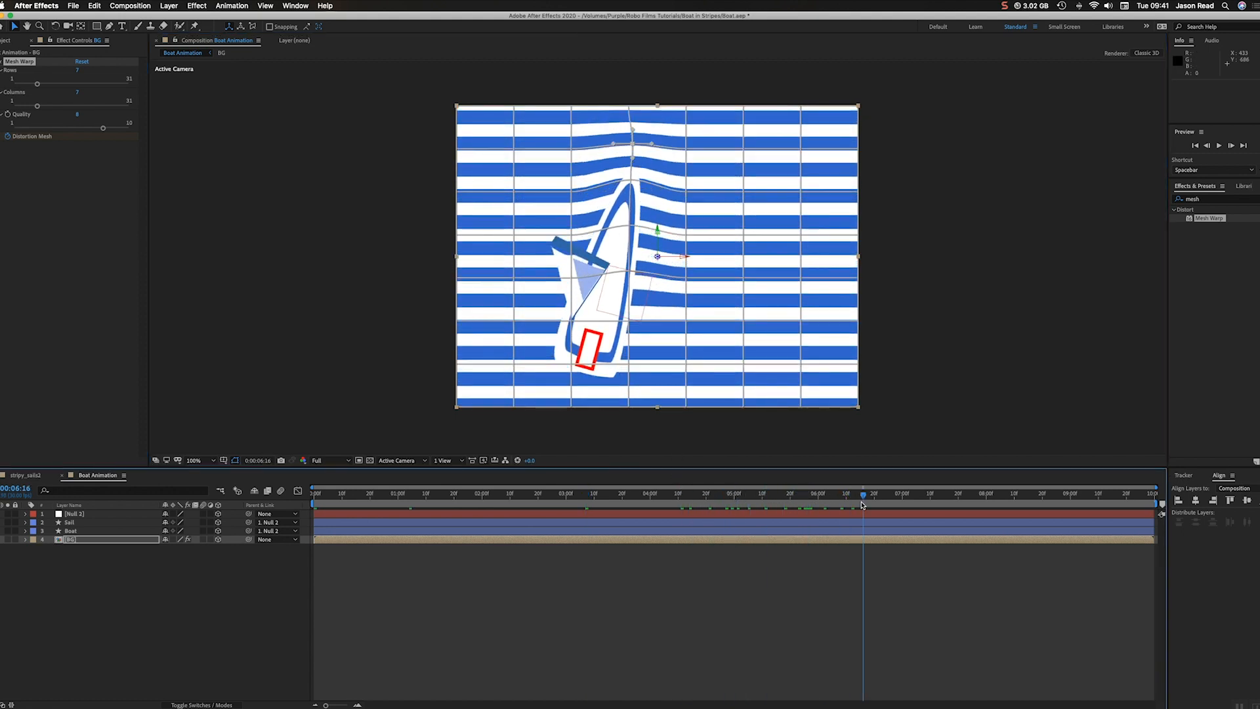
click(631, 179)
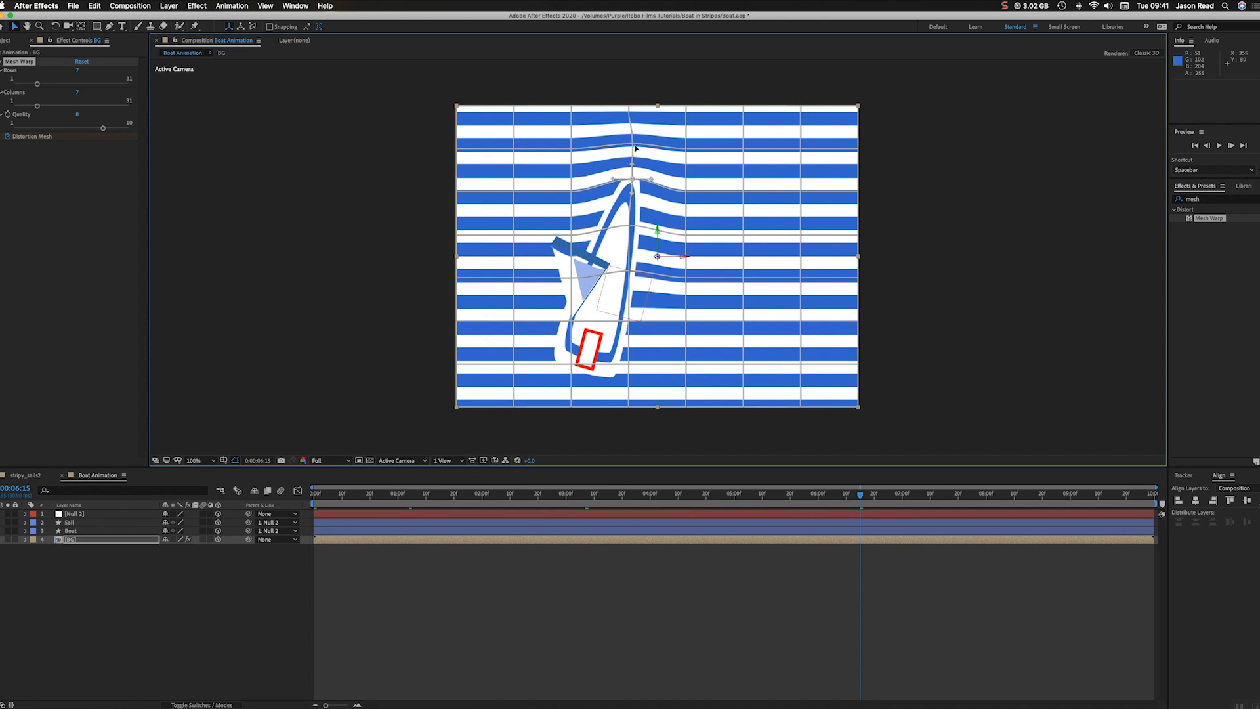
click(636, 145)
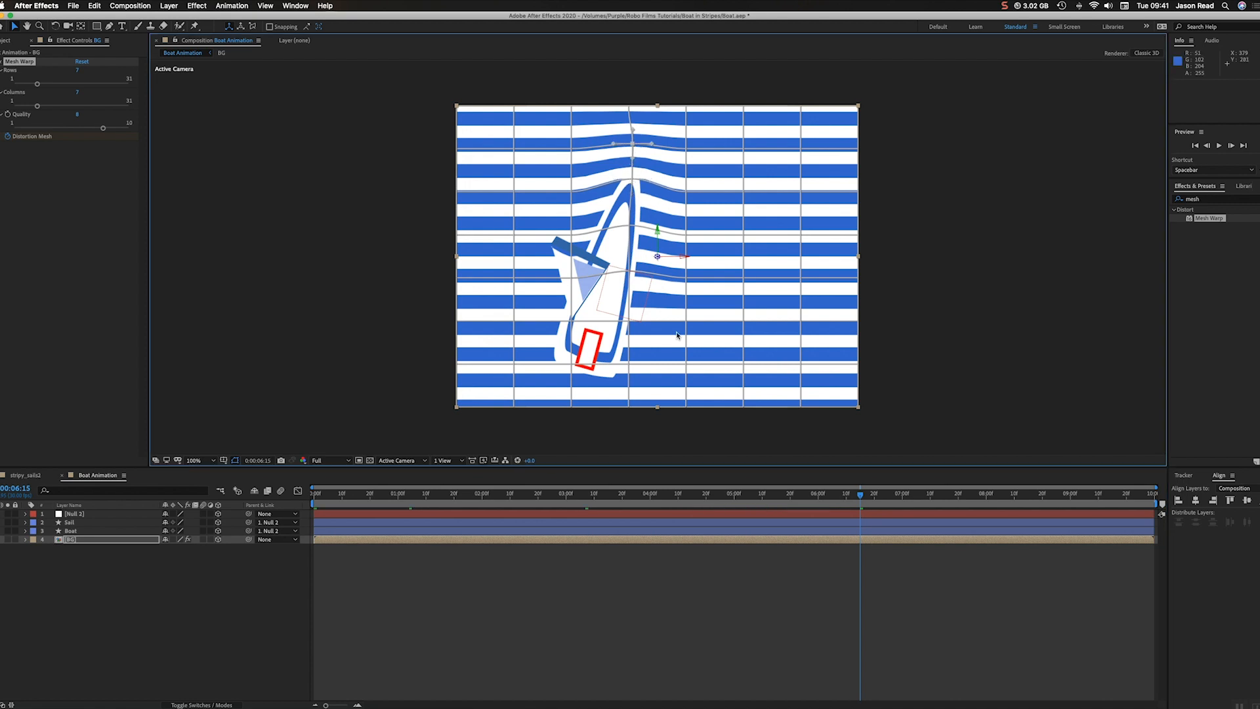
drag(632, 143, 635, 145)
key(super+z)
click(632, 143)
drag(632, 145, 634, 146)
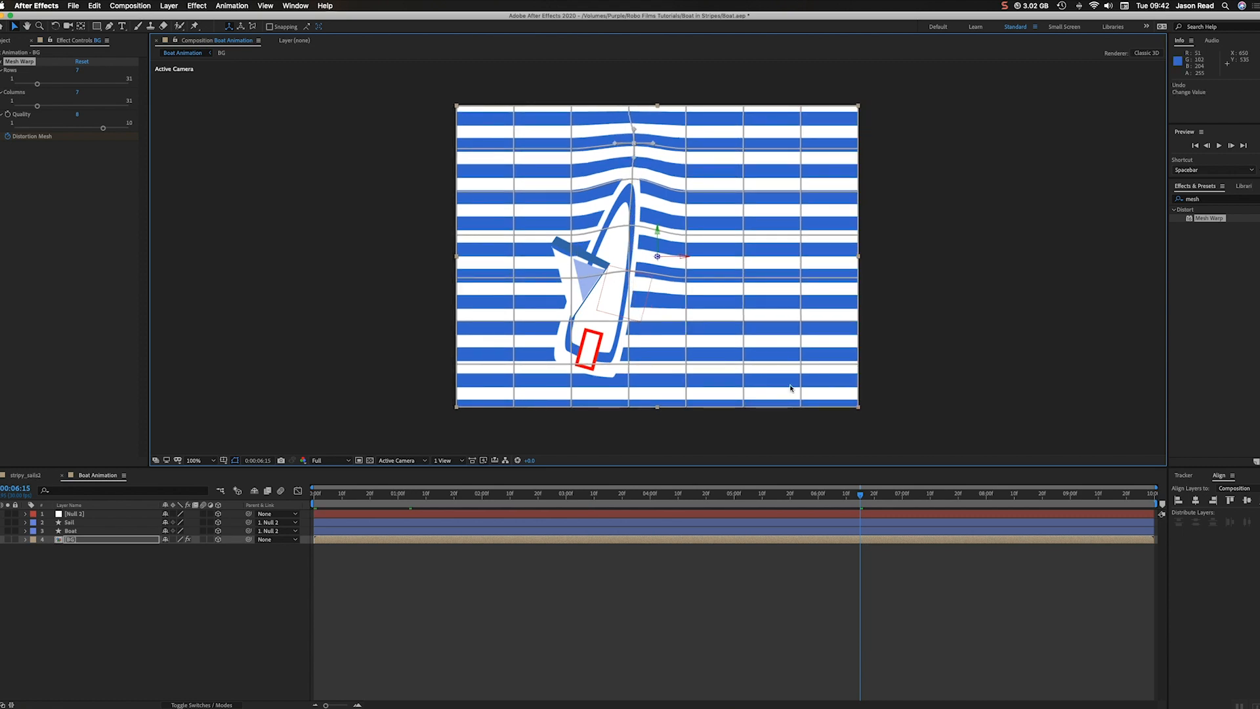
click(984, 495)
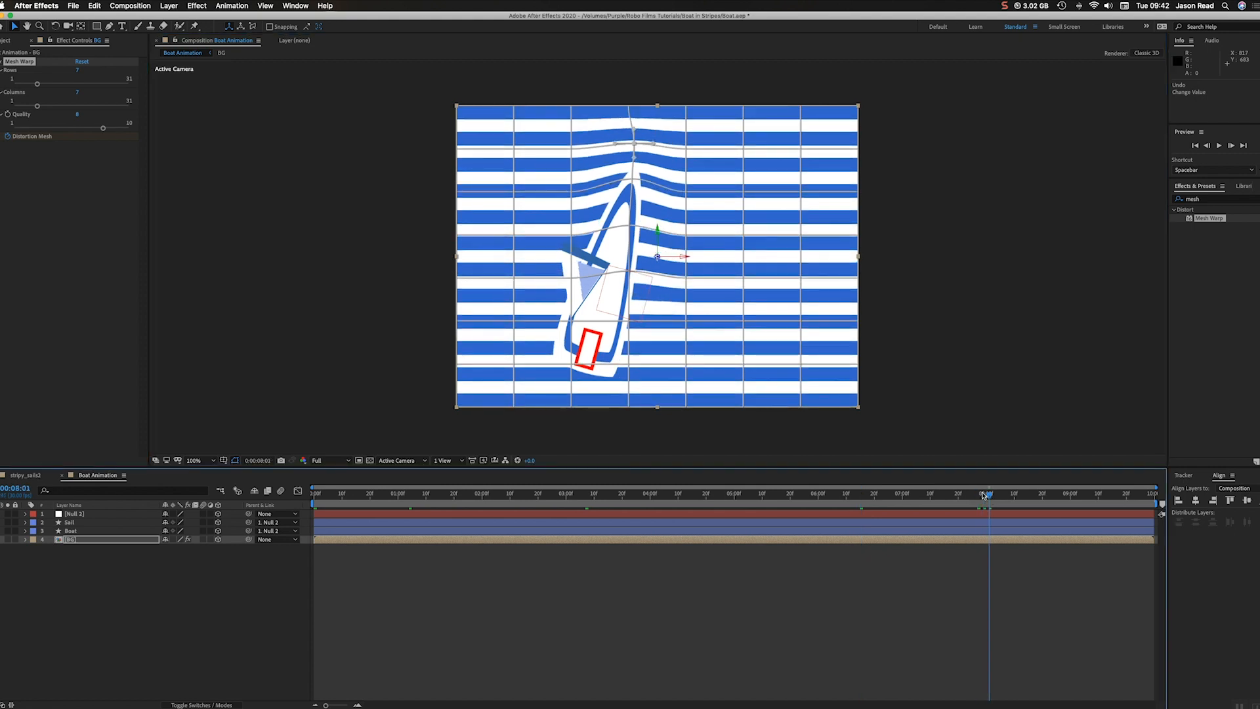
click(633, 178)
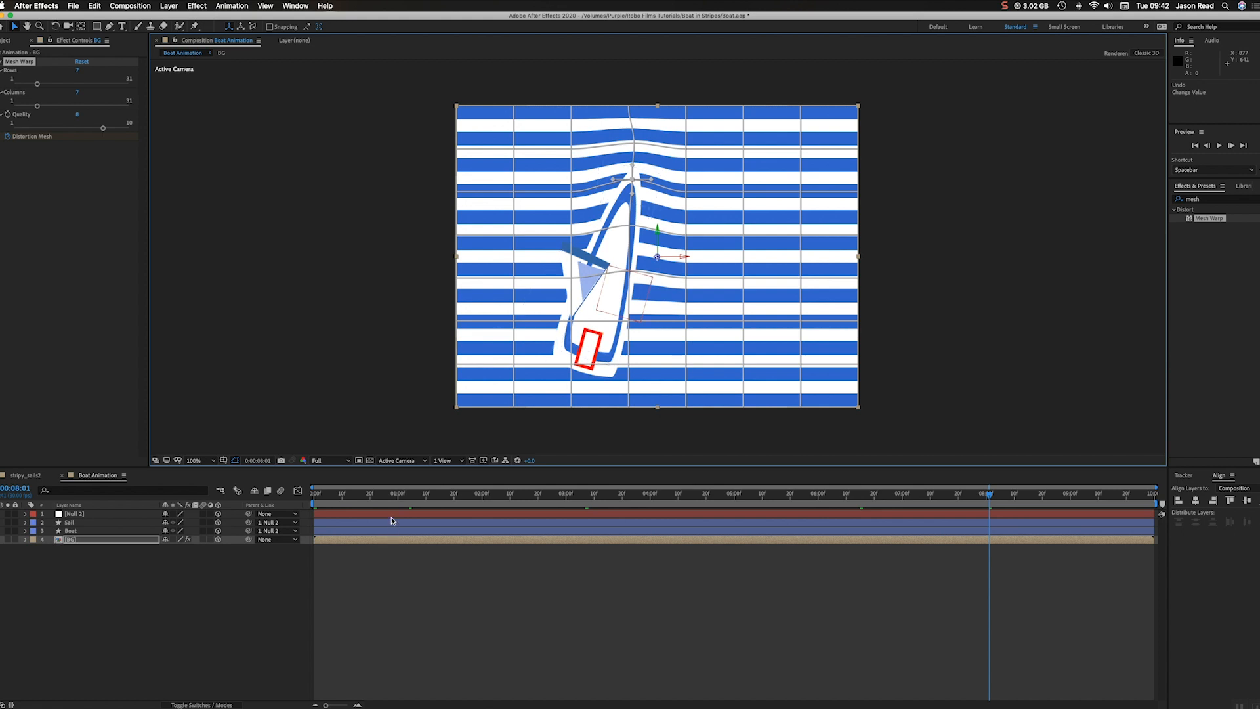
Copy the BG layer's first Distortion Mesh keyframe to the last frame, 0:00:09:29, and preview the animation.
key(y)
click(491, 541)
key(u)
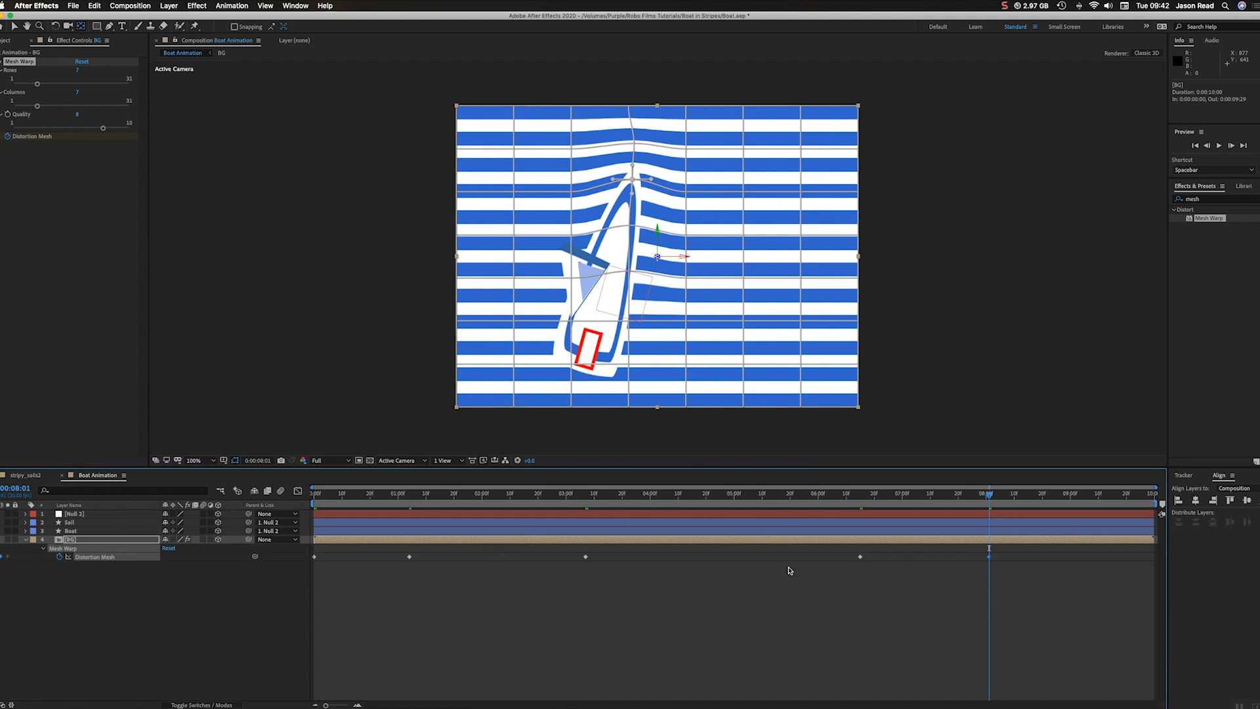
key(super+c)
key(End)
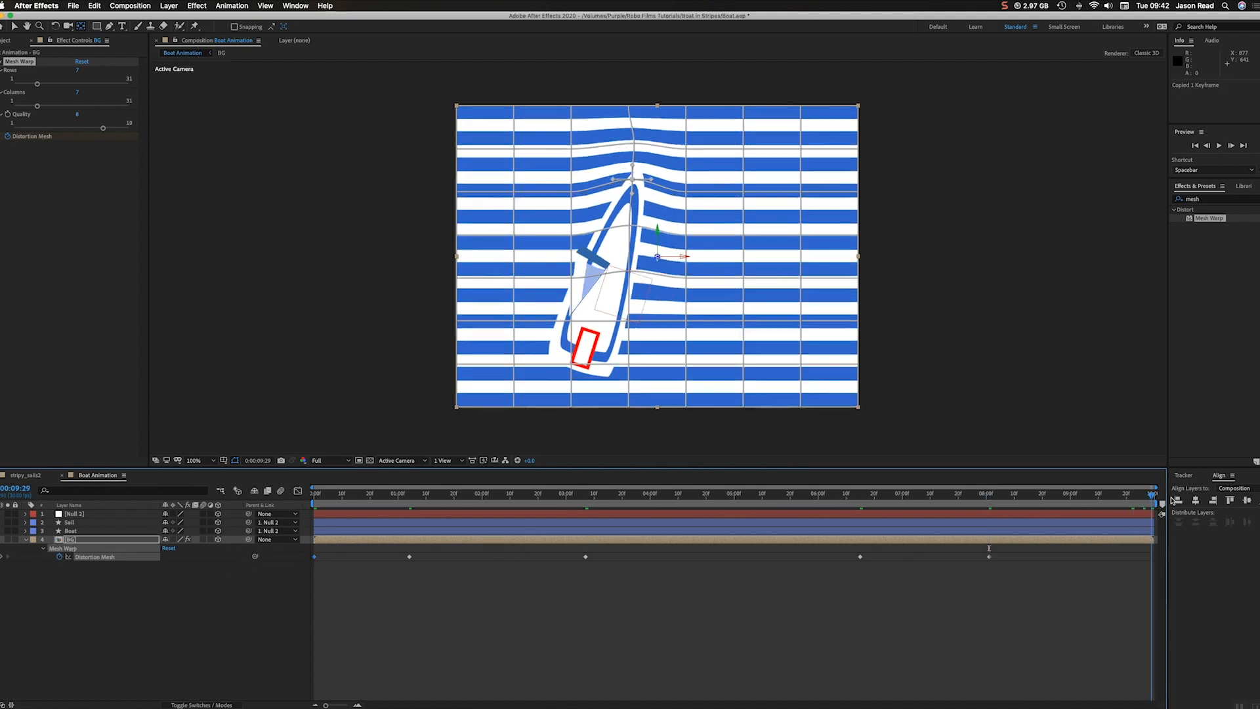
key(super+v)
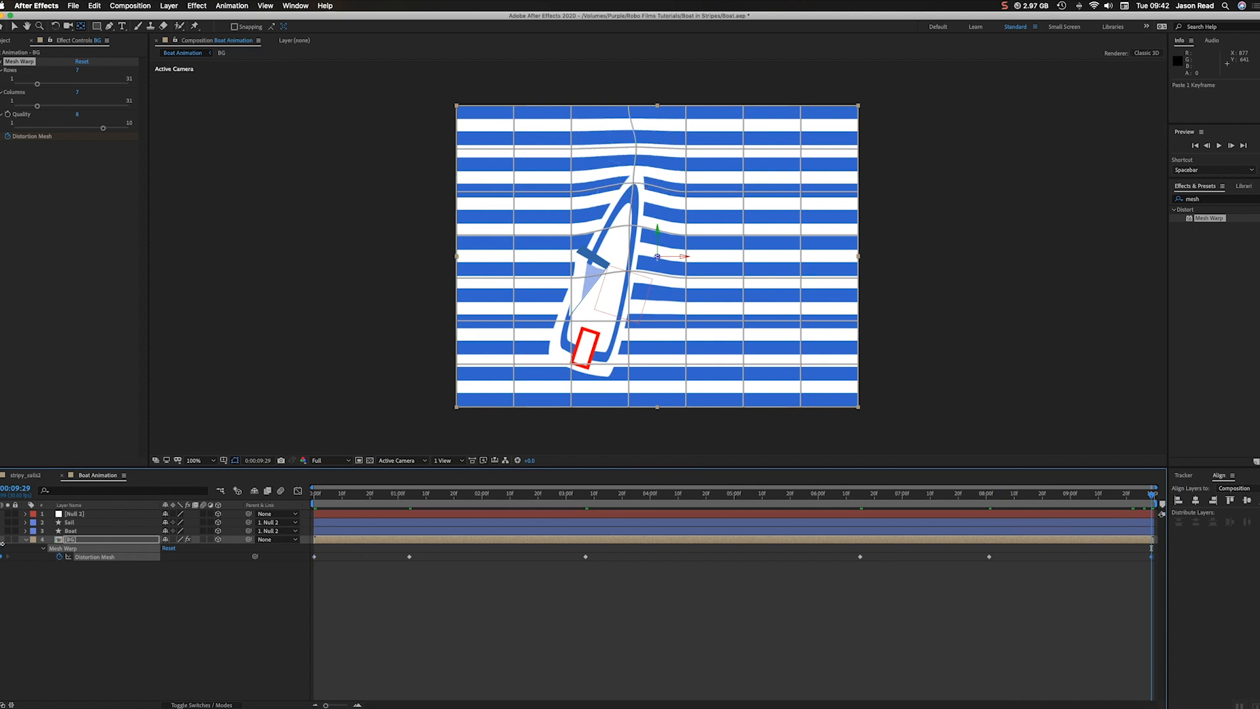
click(318, 584)
key(space)
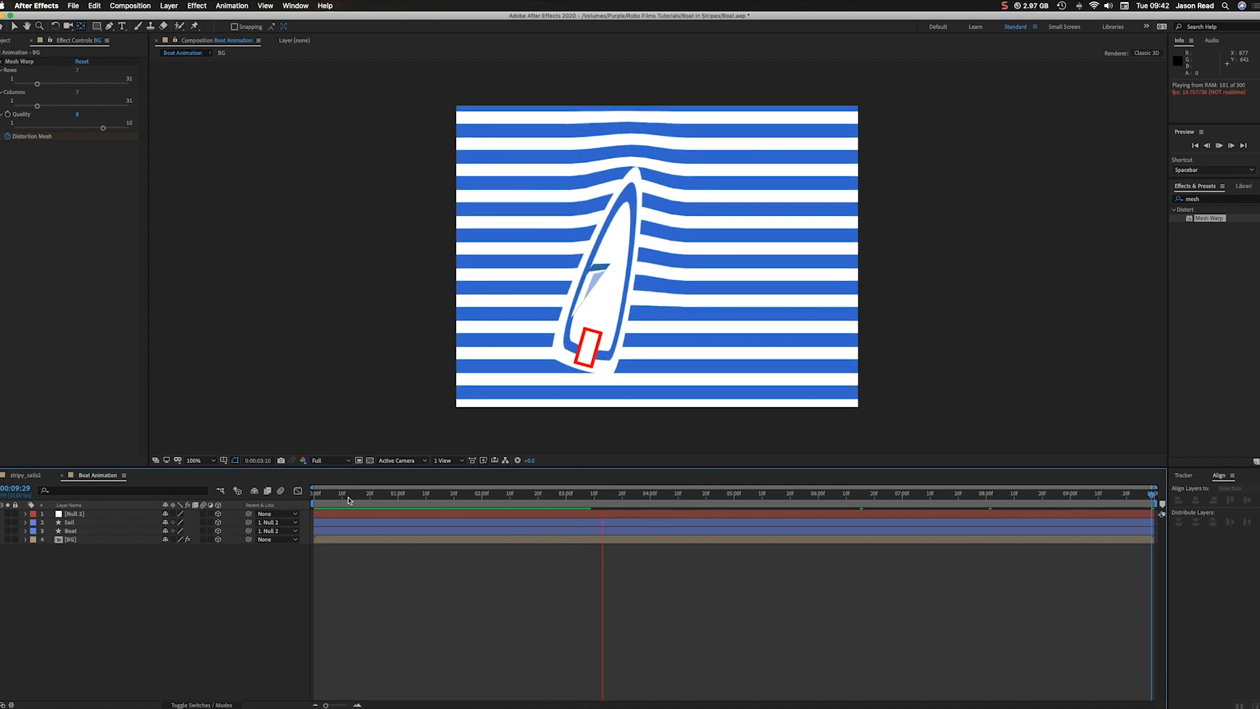
key(space)
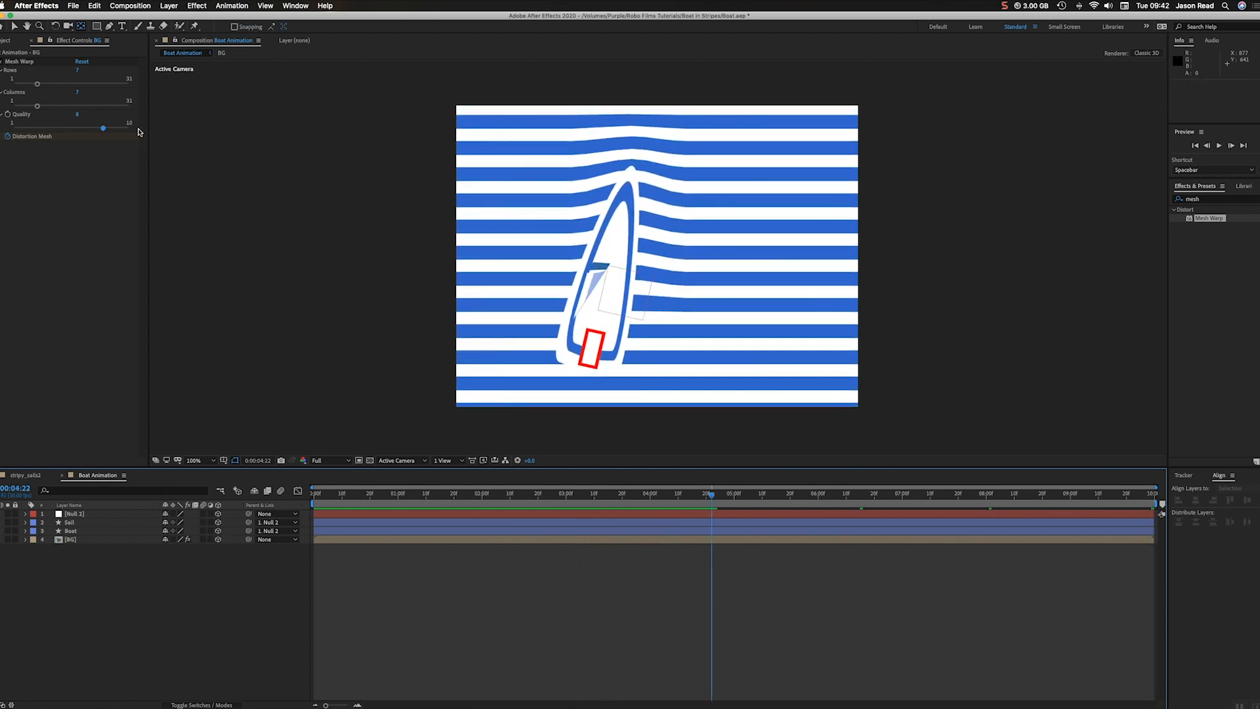
Set the BG layer's Mesh Warp Quality to 10 and preview the smoother stripes.
drag(103, 129, 142, 134)
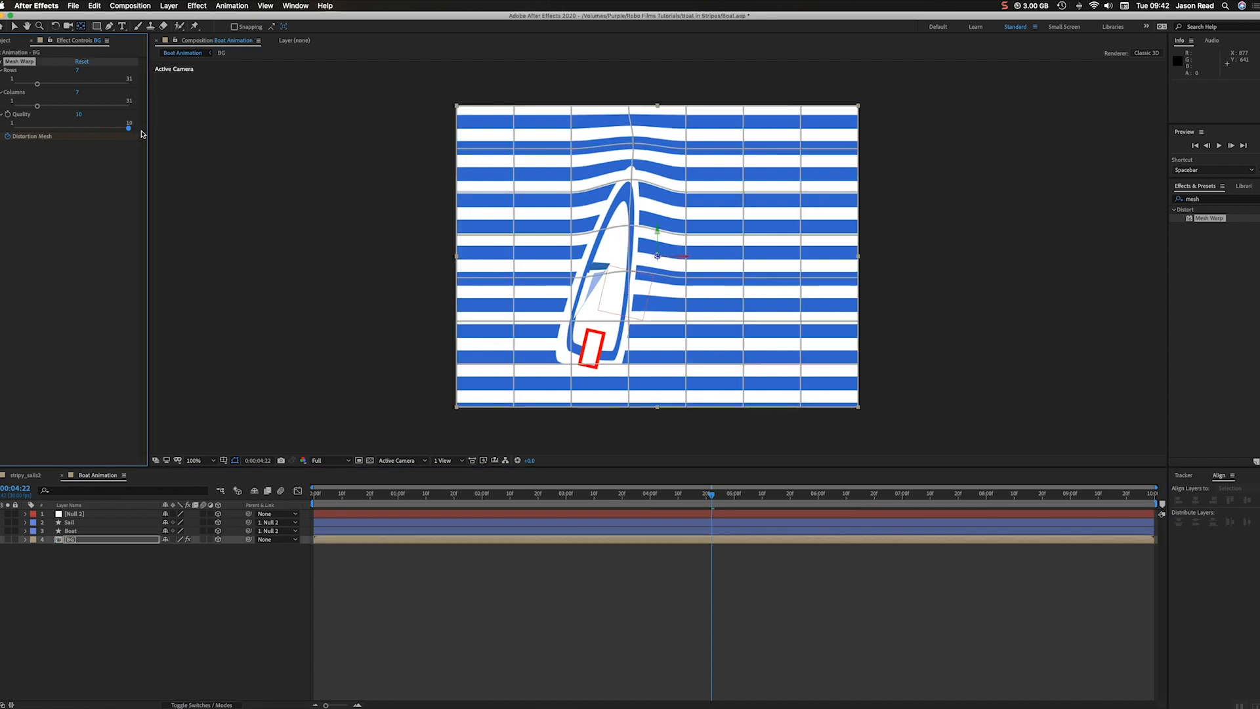
click(540, 602)
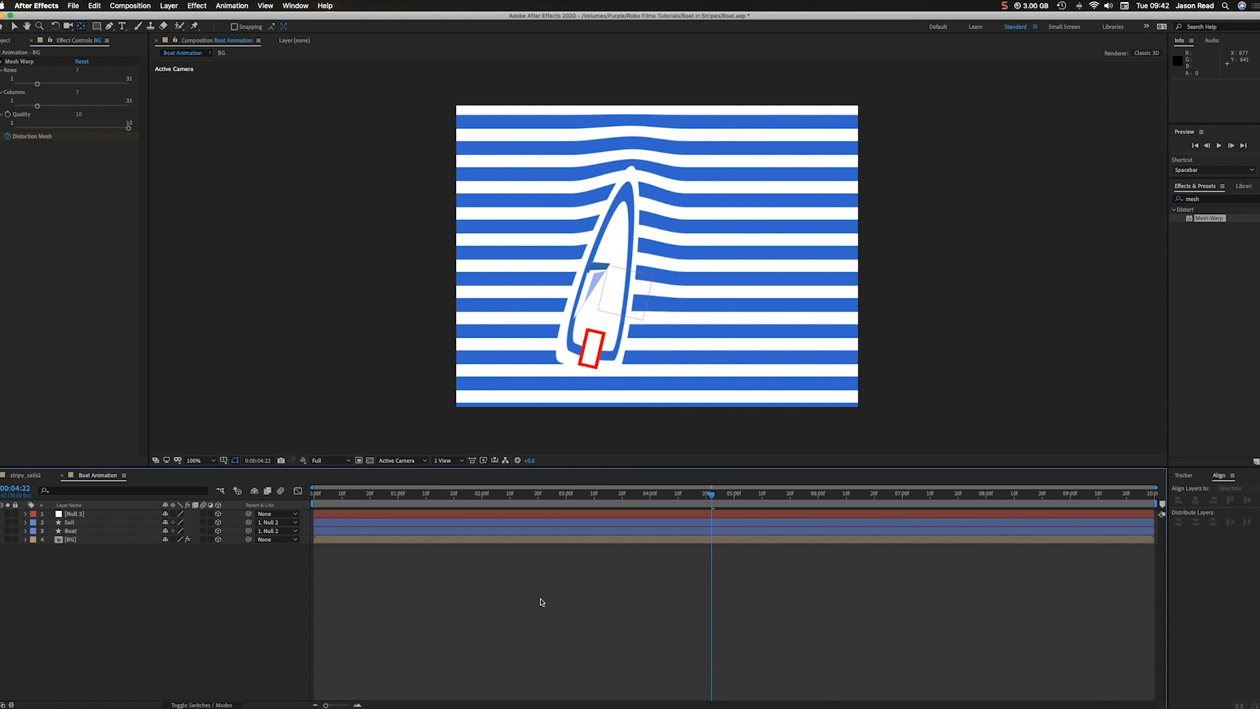
key(space)
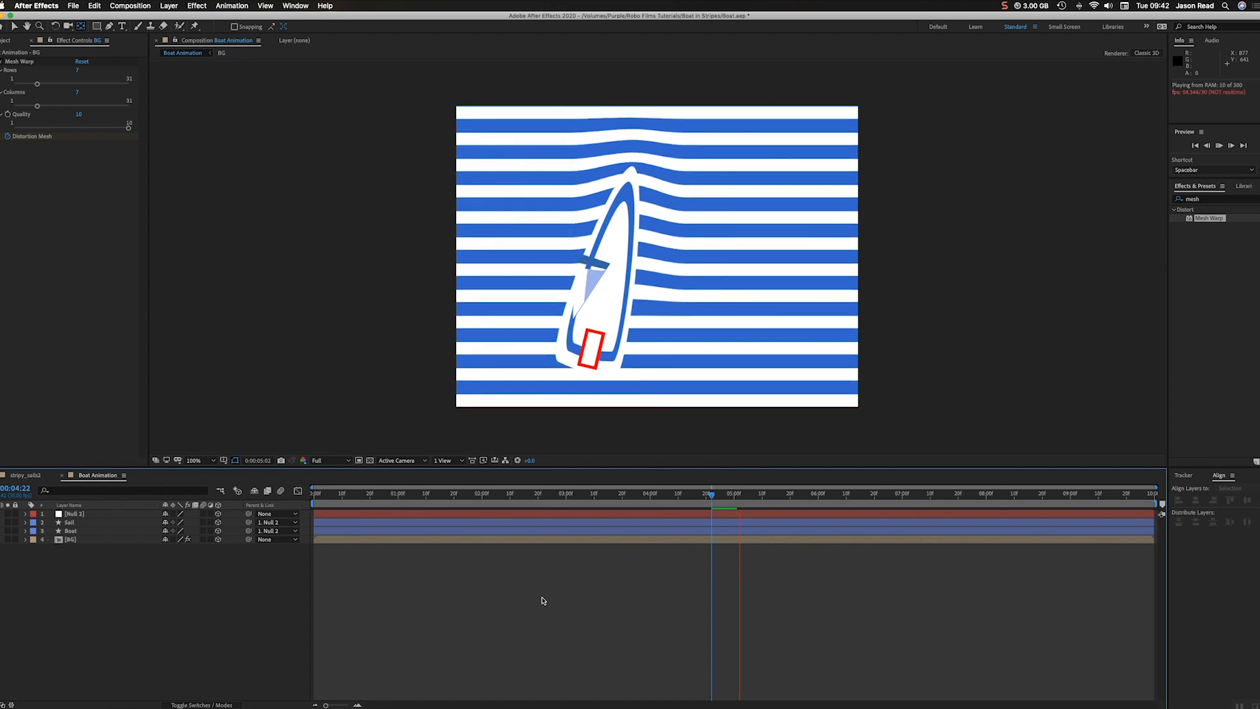
Add a Point light at the first frame of the boat composition, with 100% intensity and Casts Shadows enabled.
drag(343, 500, 310, 500)
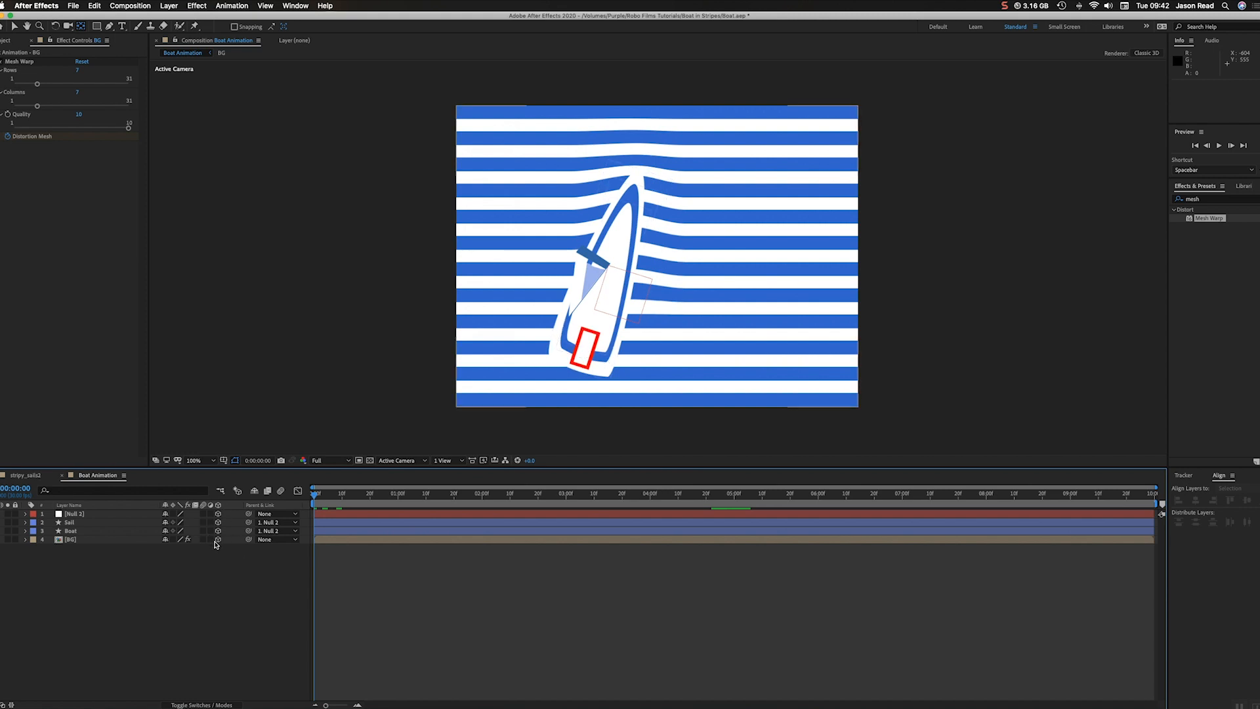
click(174, 6)
mouse_move(221, 16)
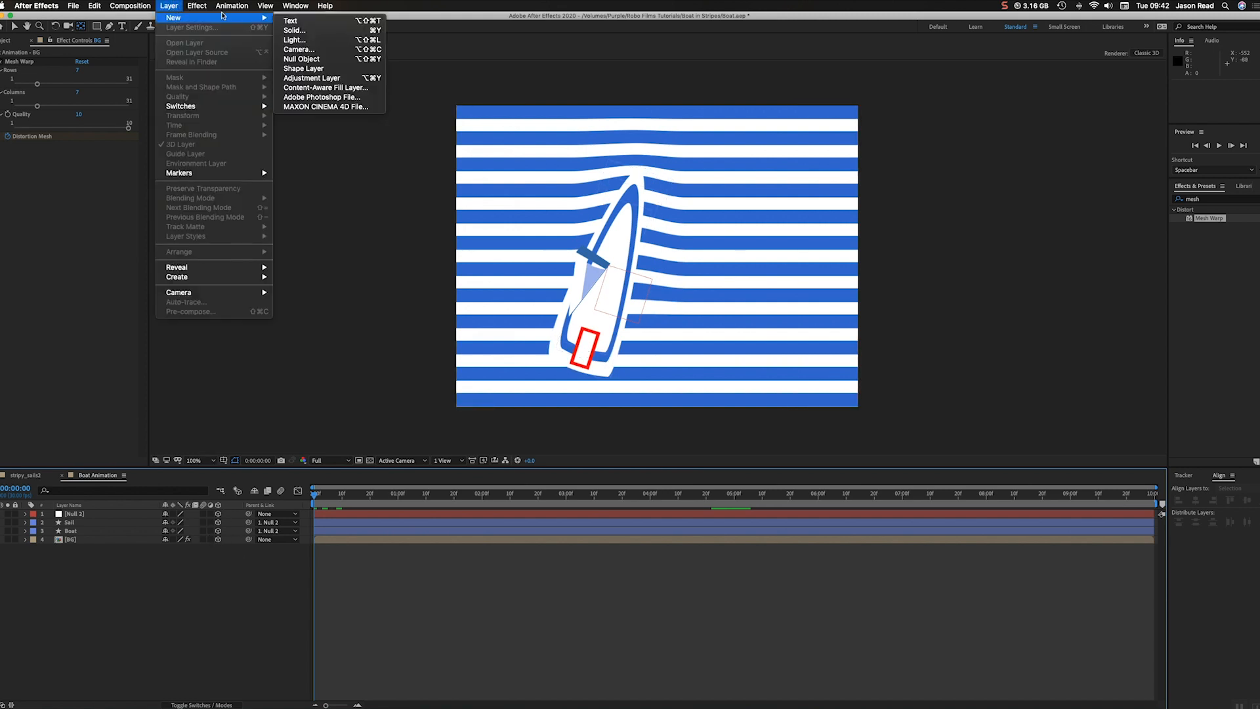
click(294, 40)
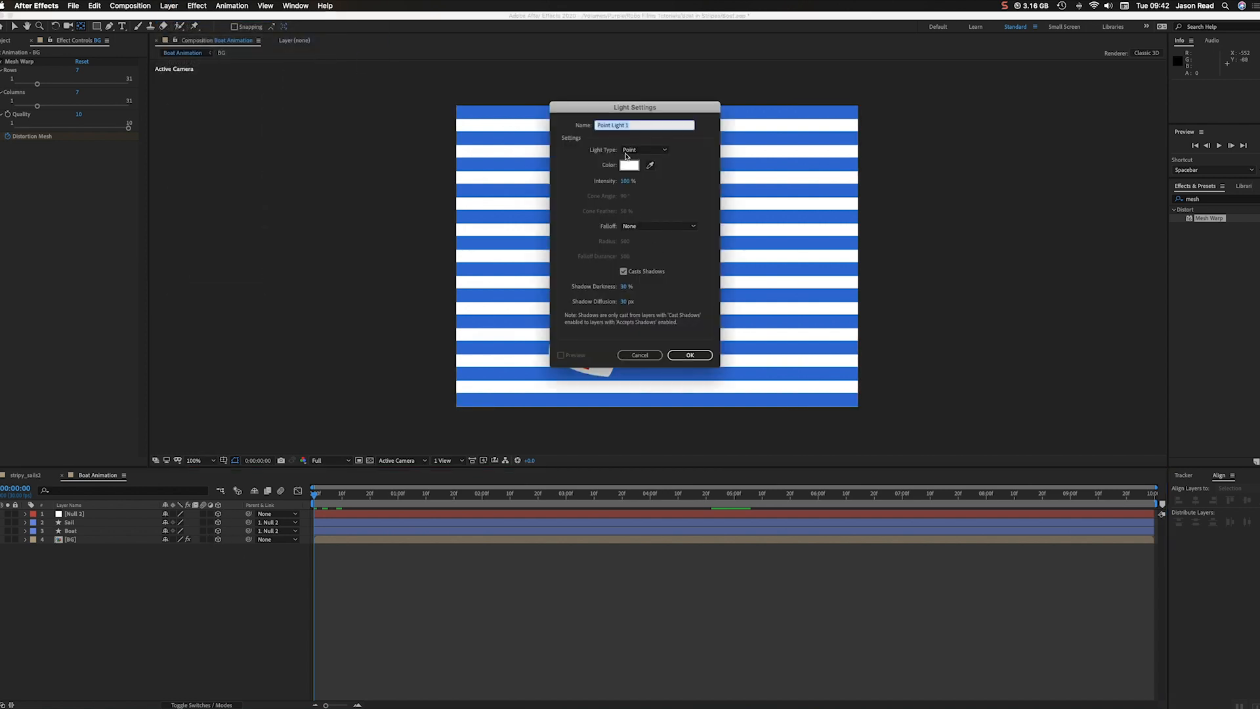
click(624, 272)
click(690, 355)
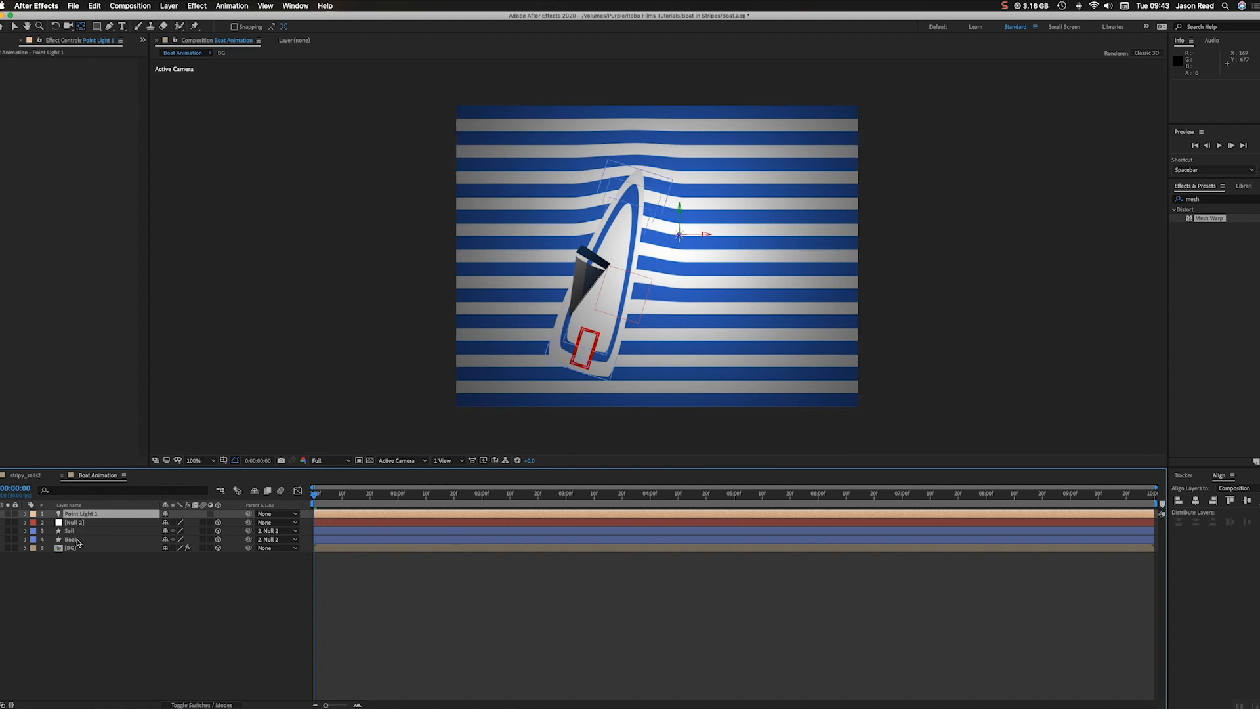
In the Boat layer's Material Options, turn Casts Shadows on and Accepts Lights off.
click(76, 539)
click(26, 539)
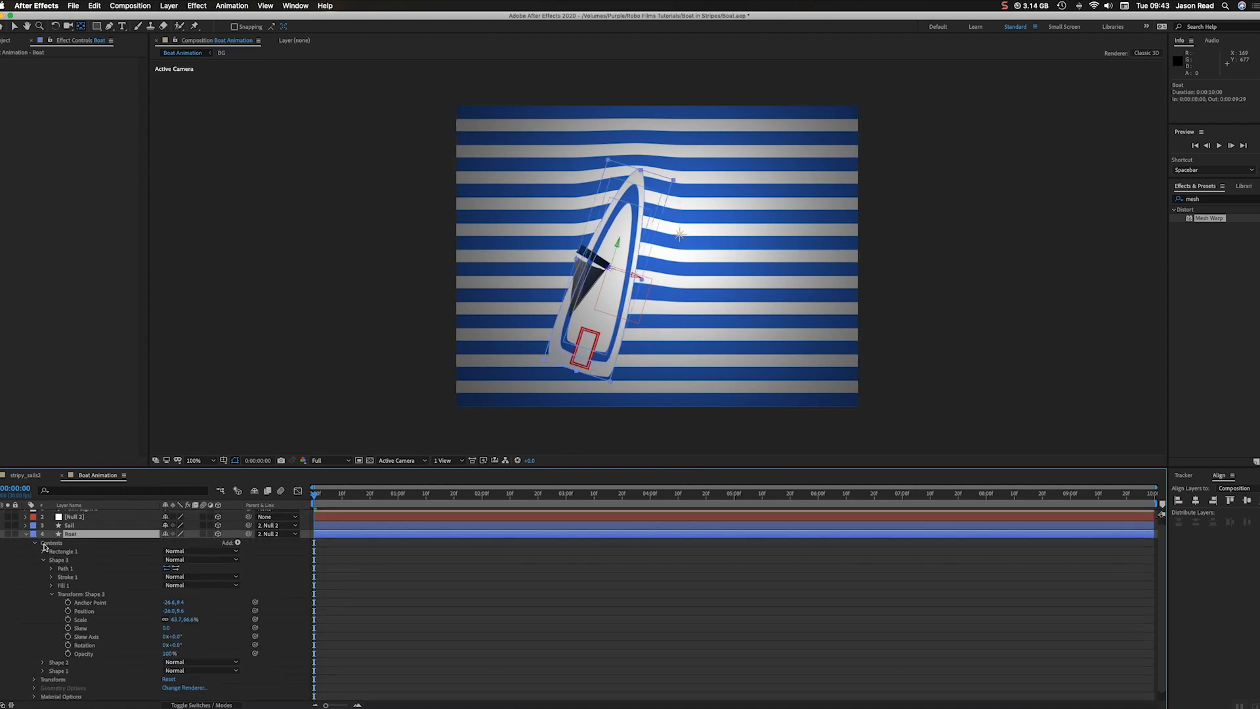
scroll(134, 569, down, 1)
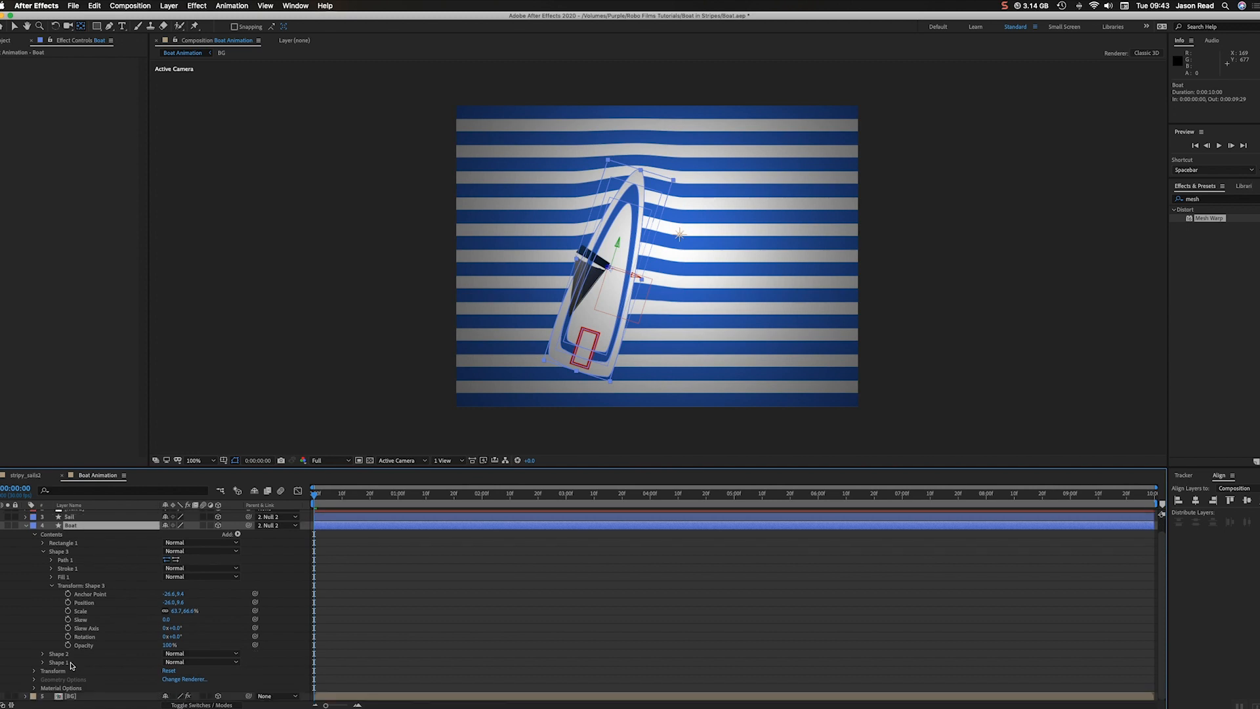
click(35, 688)
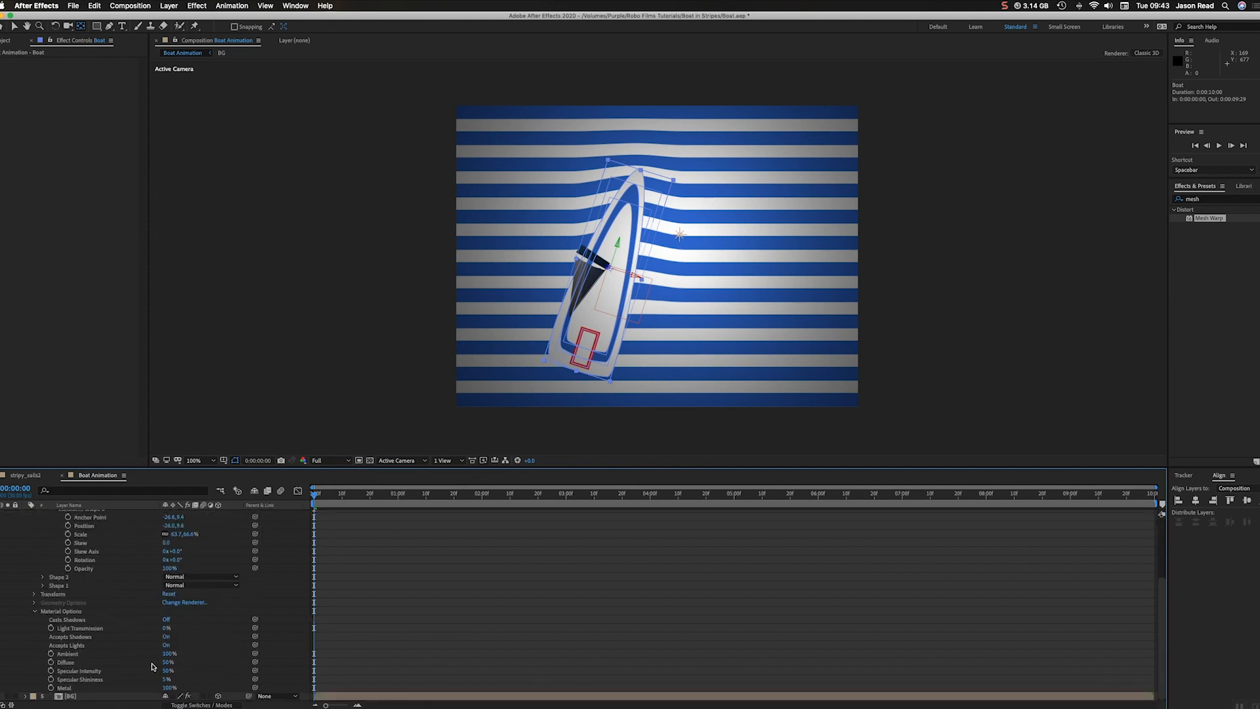
click(166, 620)
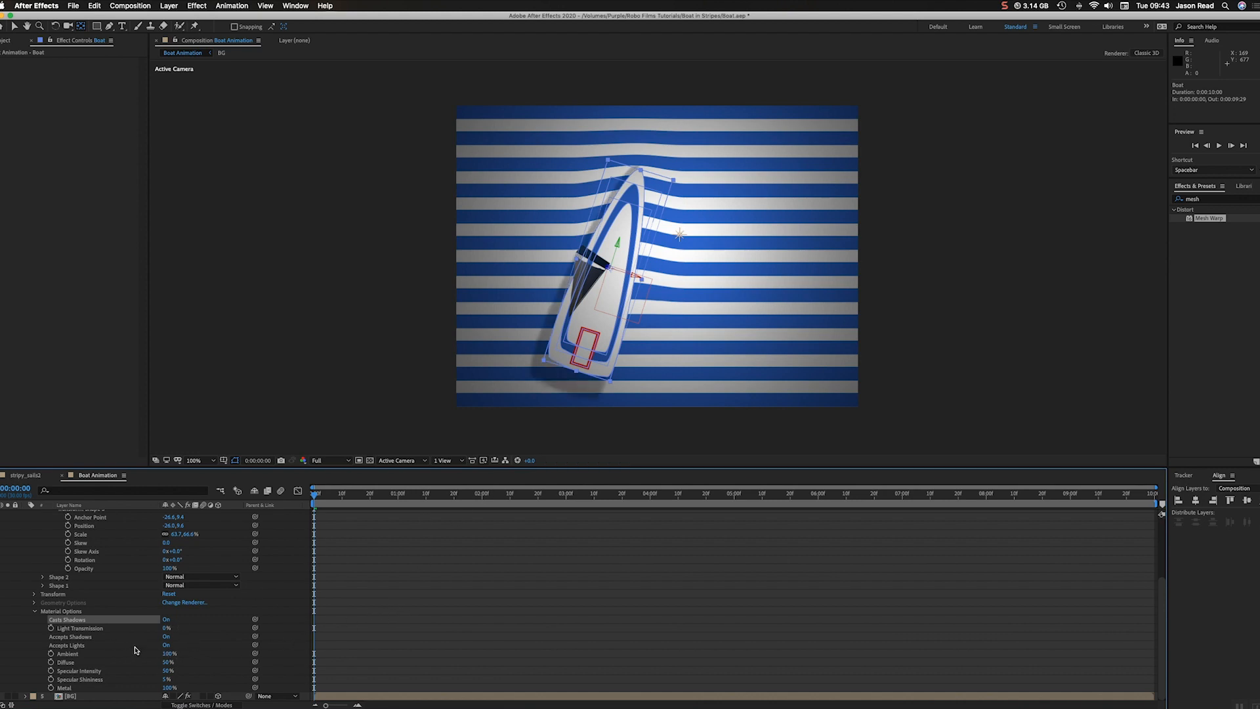
click(166, 646)
click(163, 646)
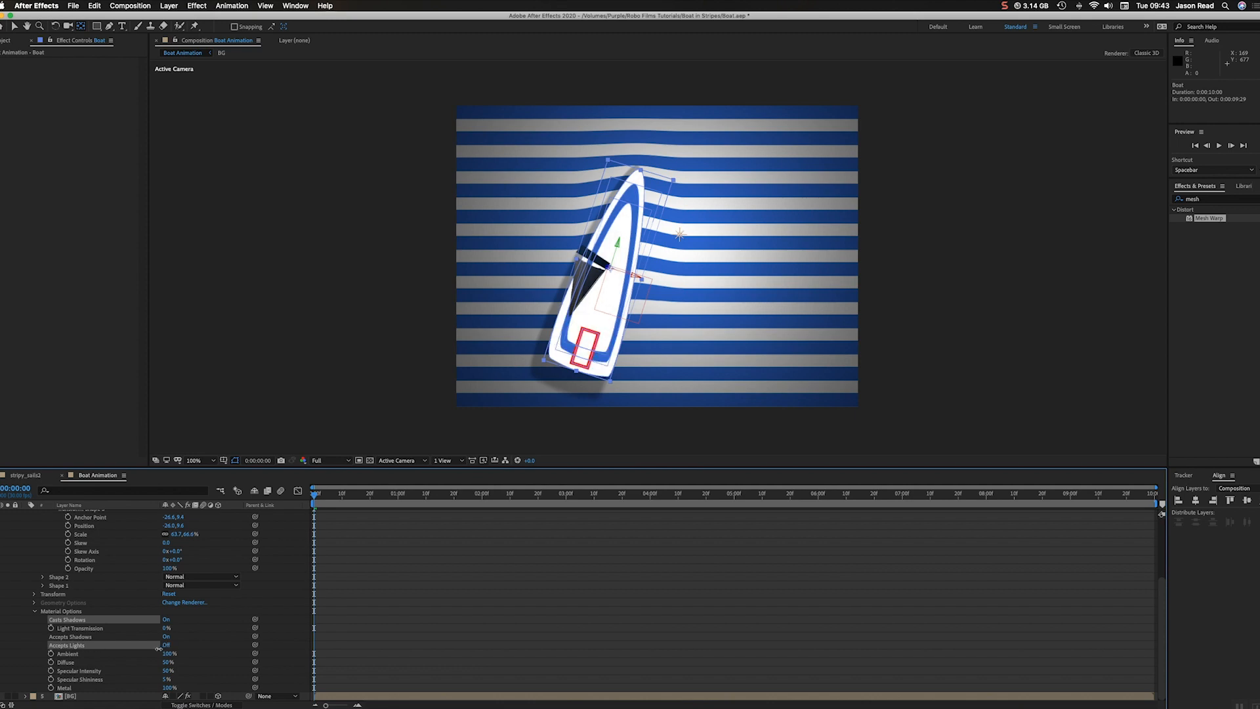
click(158, 647)
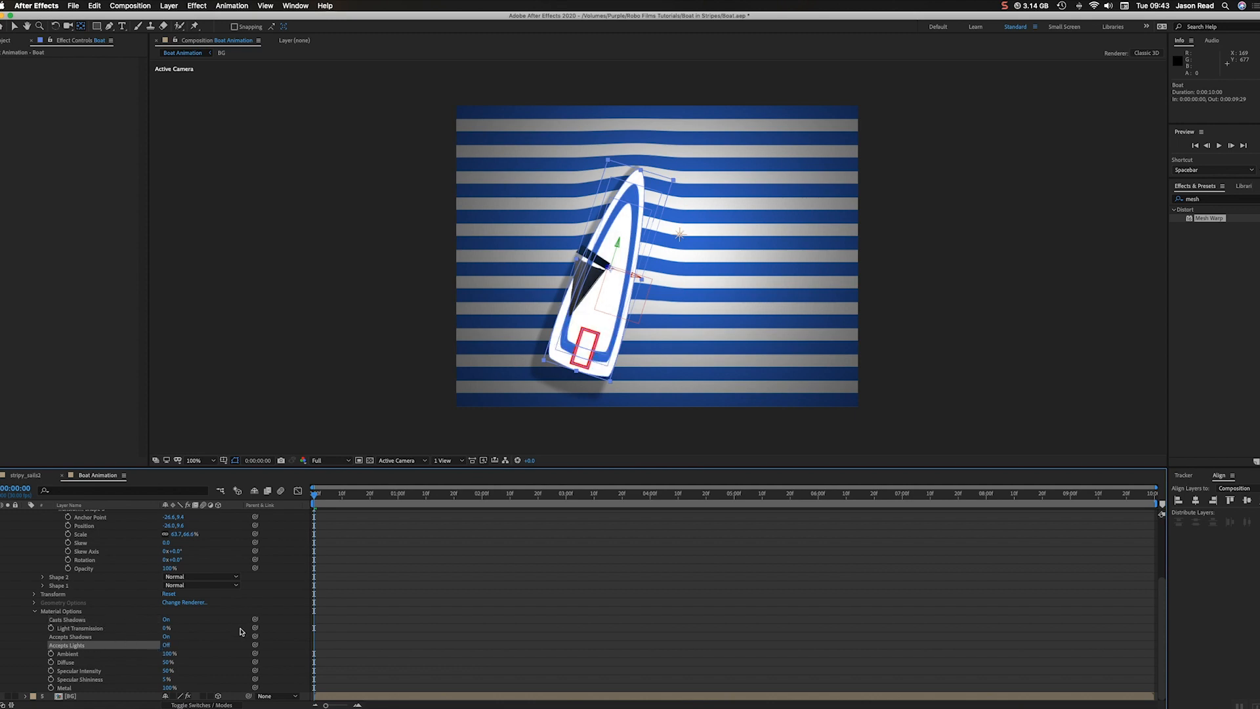
click(35, 614)
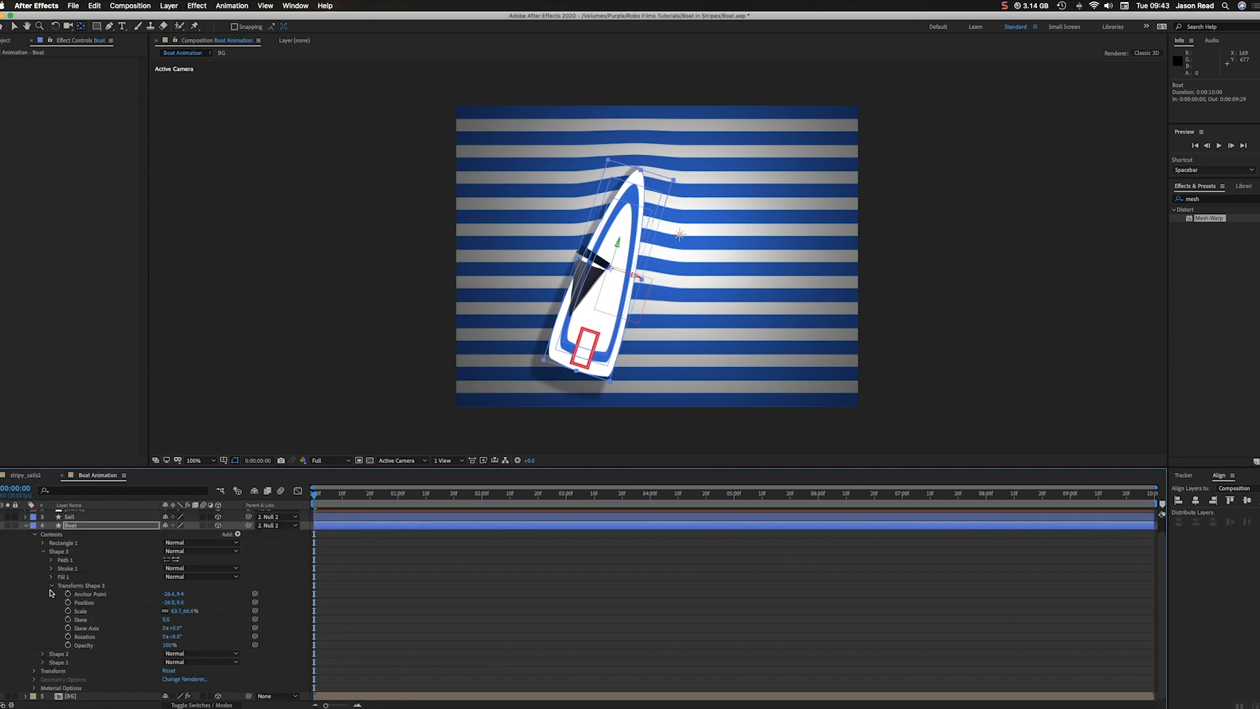
click(27, 526)
In the Sail layer's Material Options, turn Casts Shadows on and Accepts Lights off.
click(26, 531)
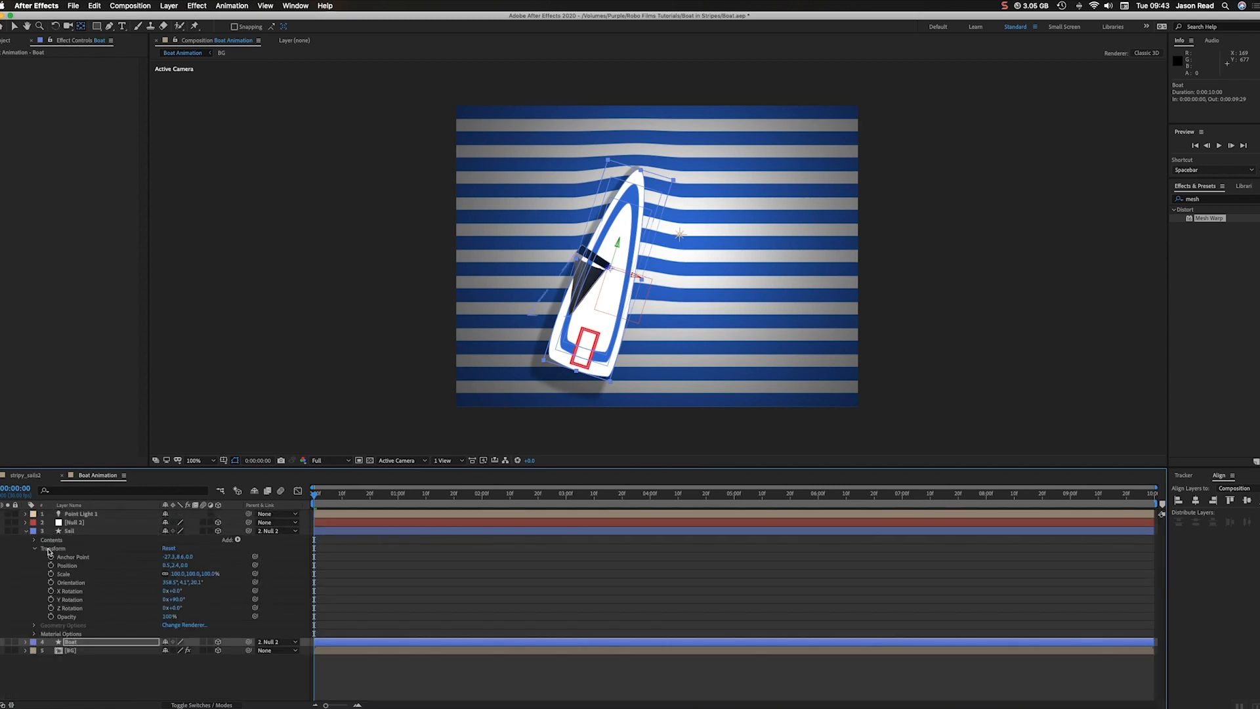
click(34, 634)
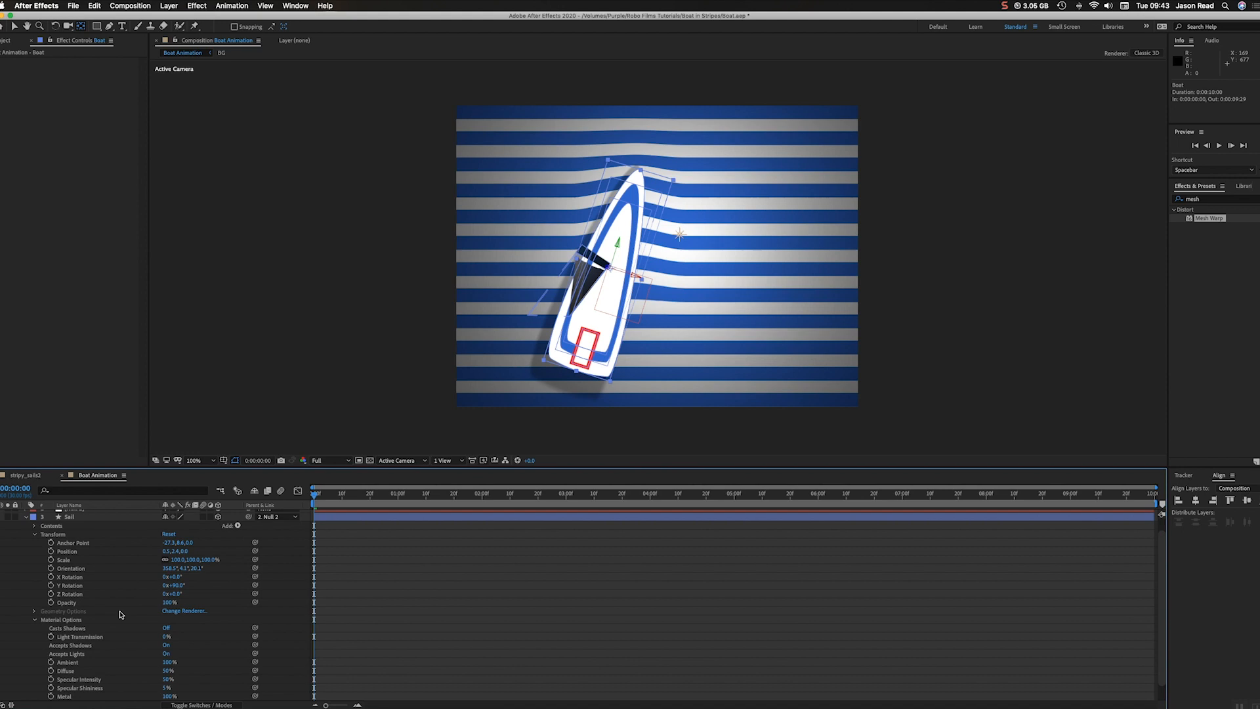
click(164, 628)
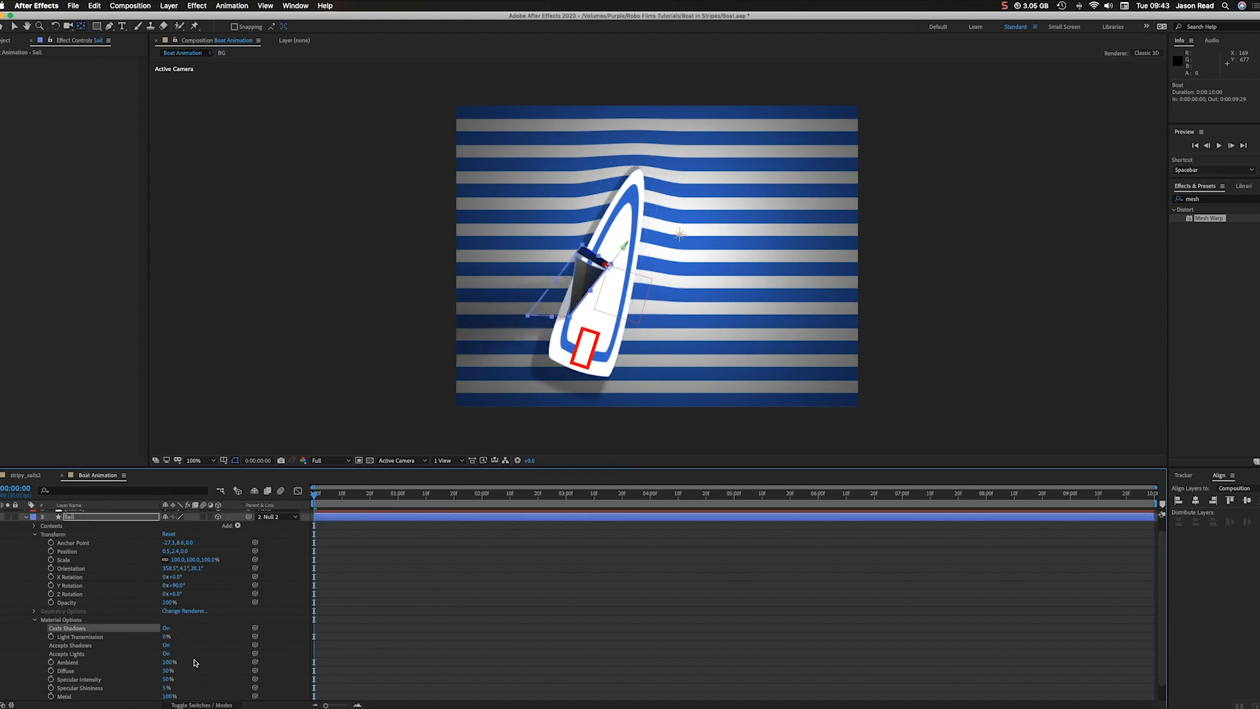
click(166, 654)
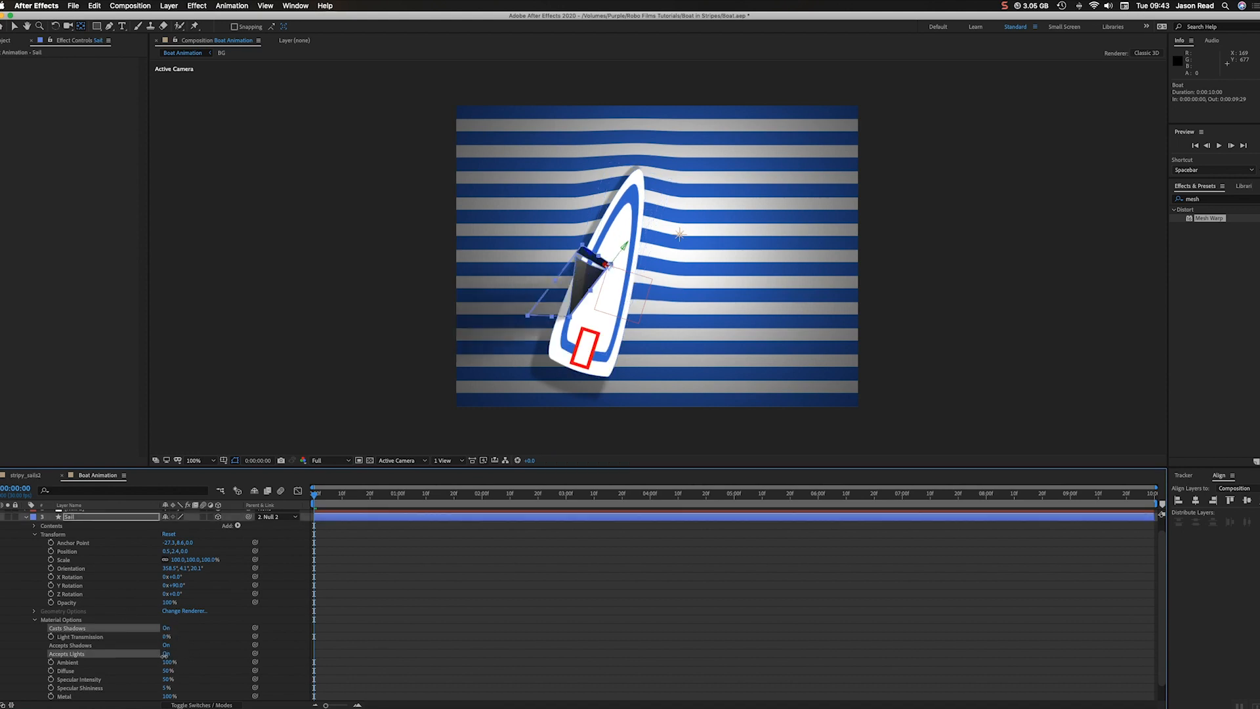
click(153, 656)
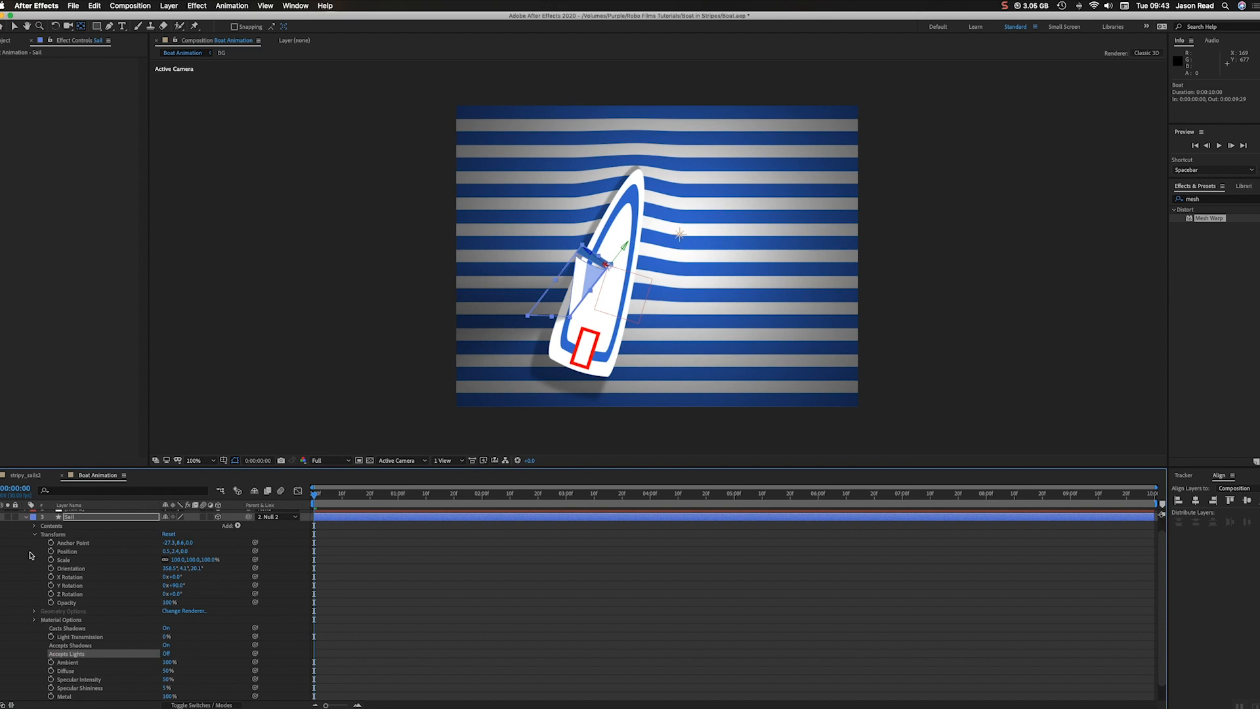
click(25, 532)
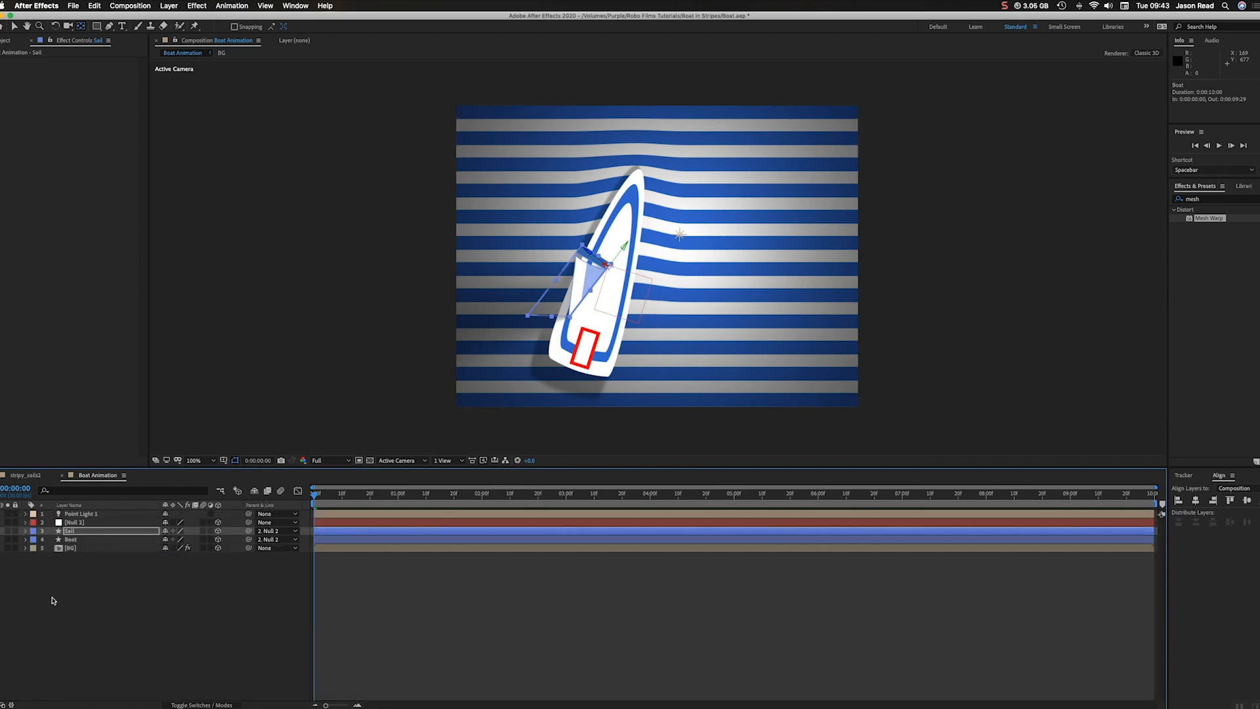
Turn off Accepts Lights for the BG layer, leaving Accepts Shadows on.
click(62, 549)
click(26, 548)
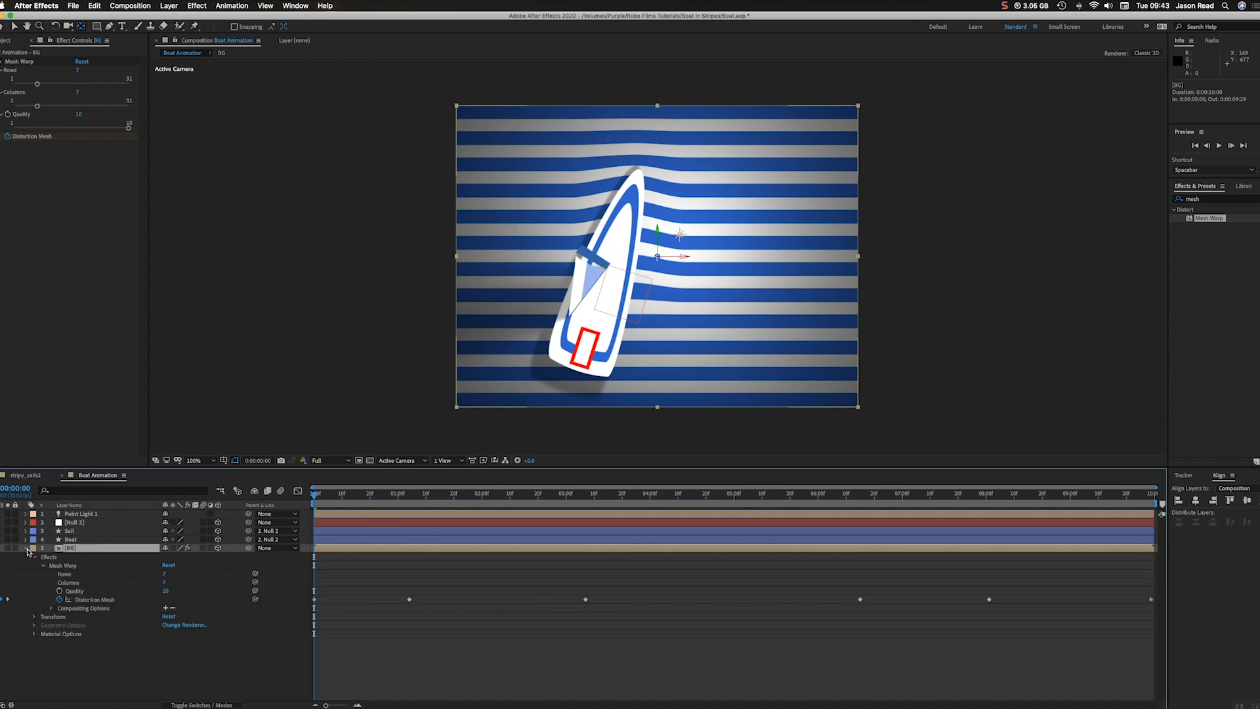
click(35, 634)
click(160, 656)
click(175, 656)
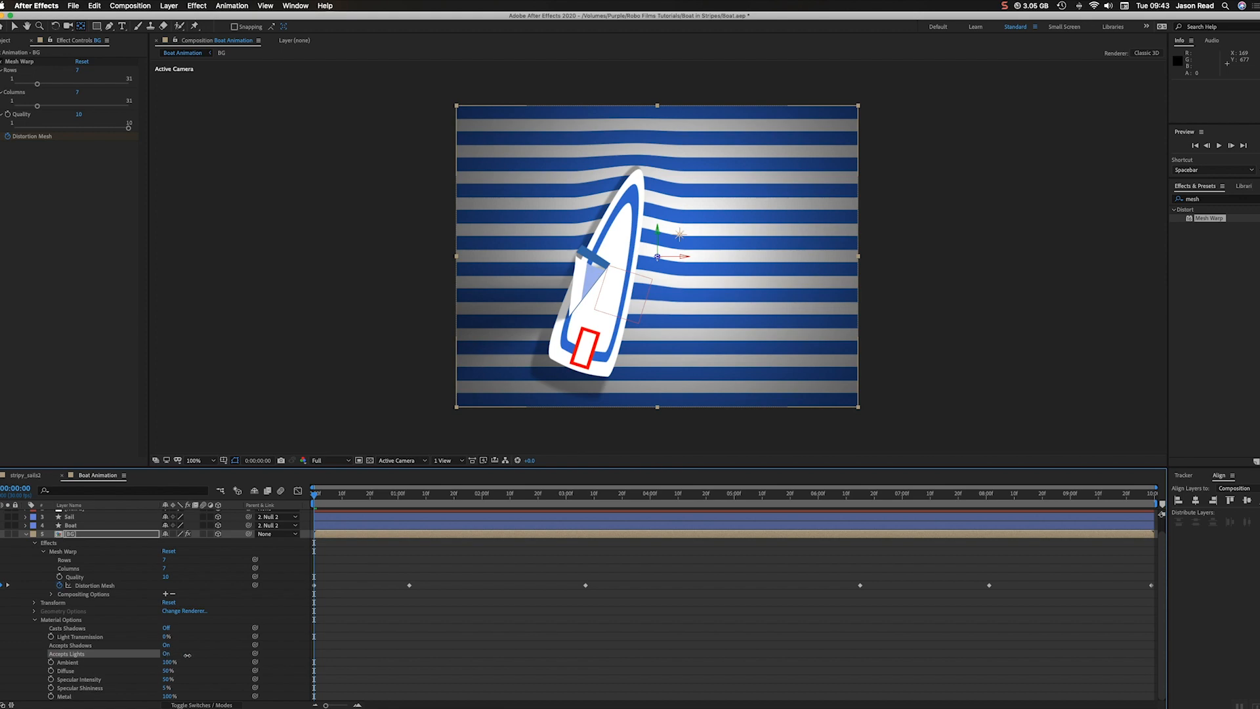
click(167, 654)
click(397, 635)
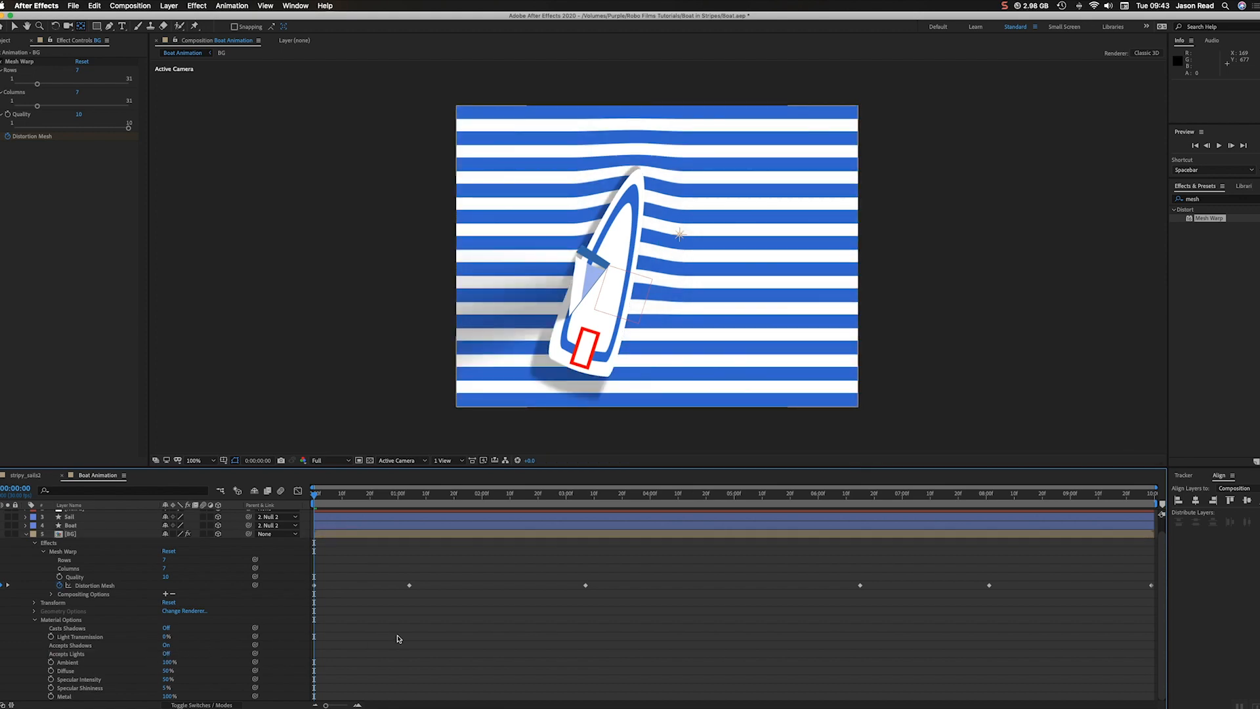
click(27, 535)
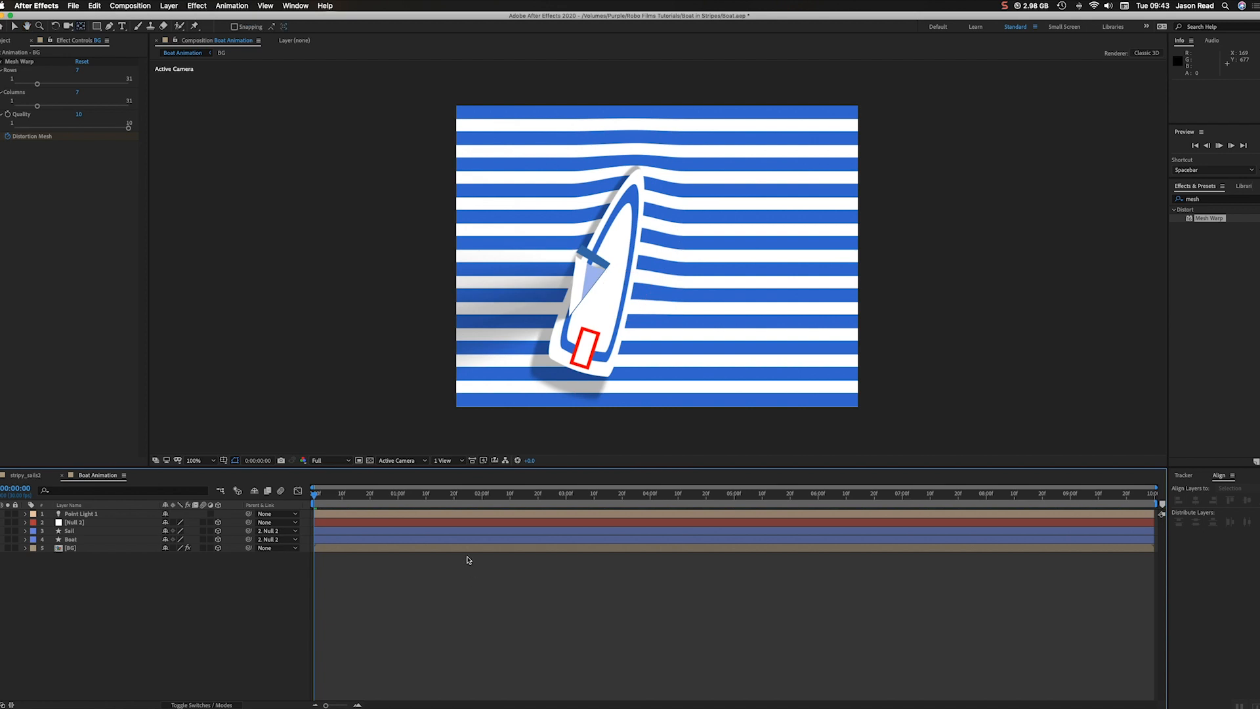
Select the Point Light 1 layer and activate the Selection tool.
click(466, 514)
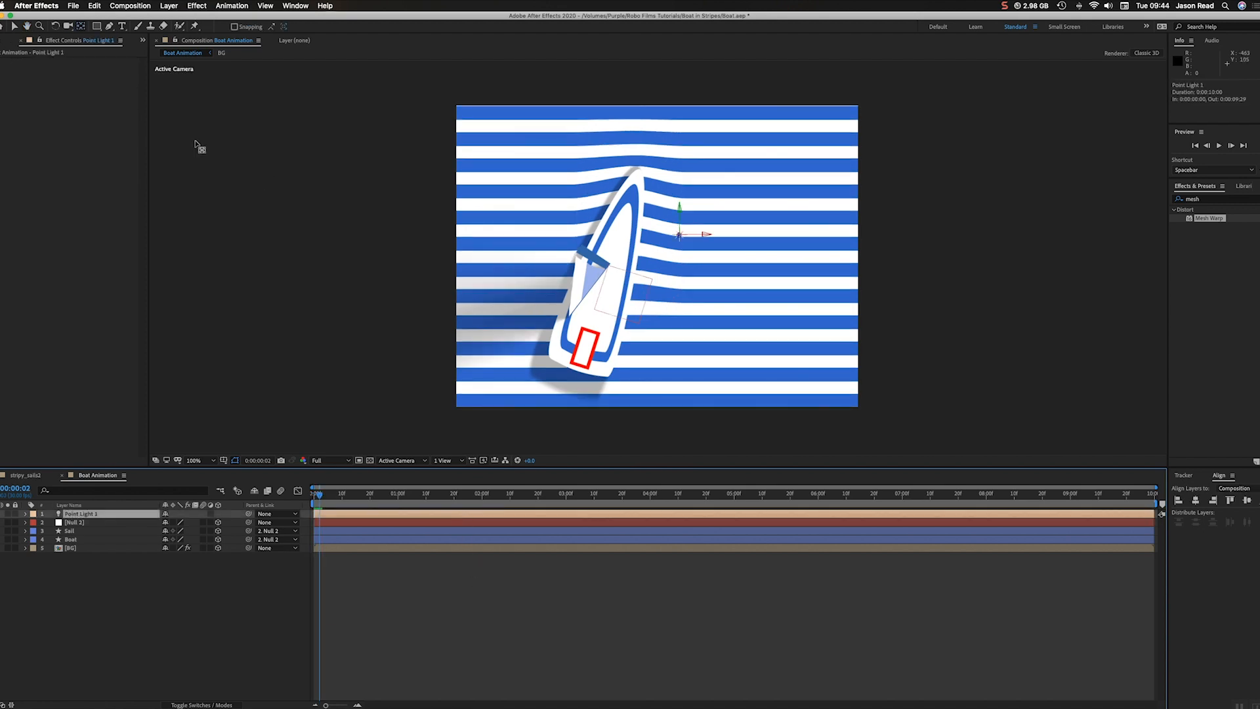
click(14, 27)
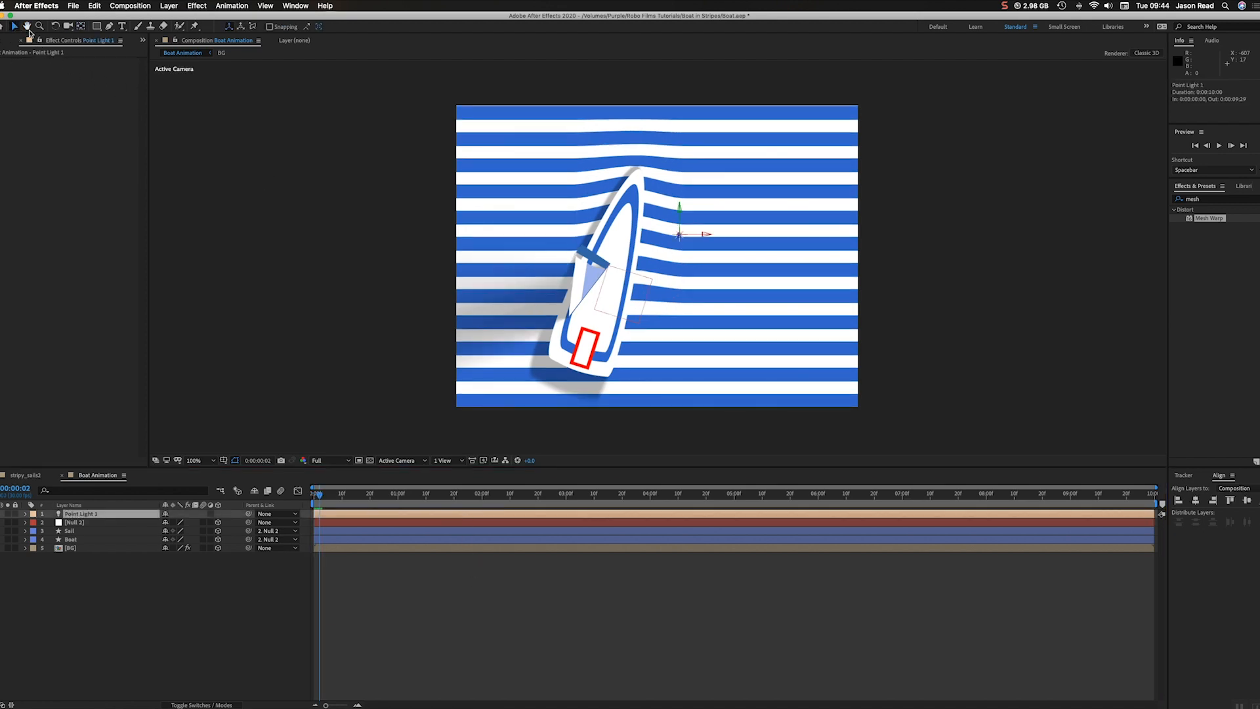
click(707, 234)
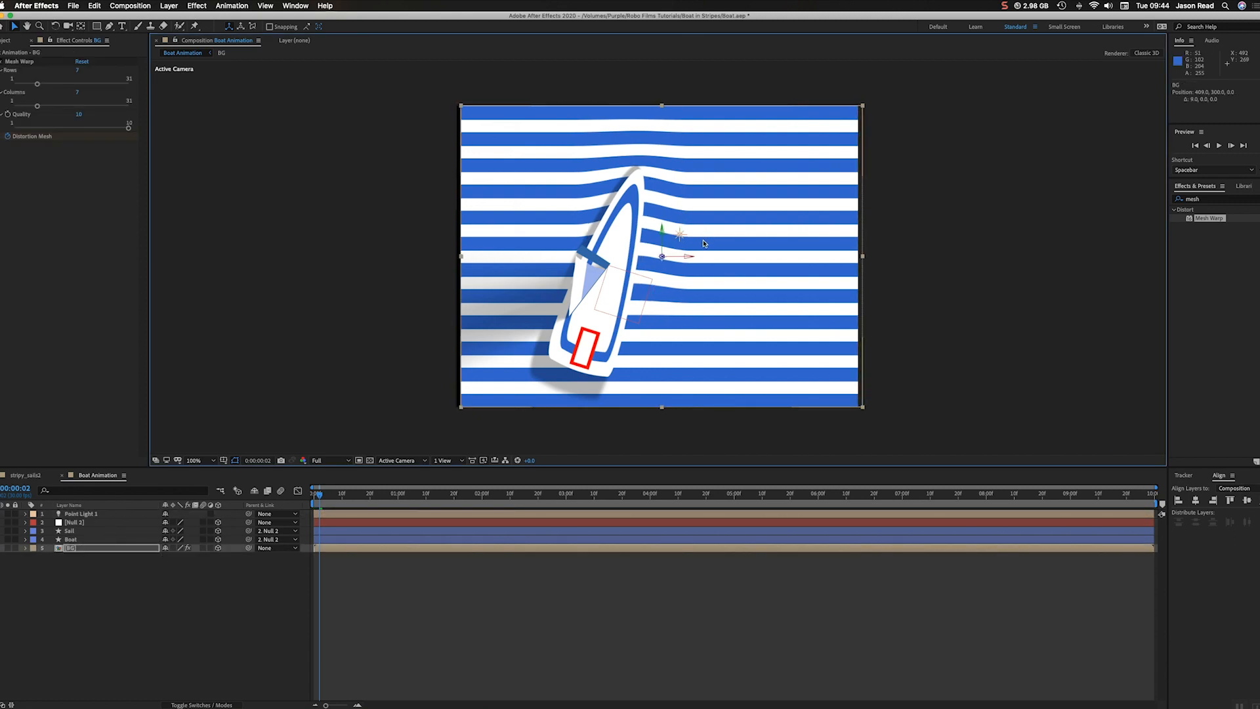
drag(683, 259, 693, 260)
key(super+z)
Move Point Light 1 to about 592, 267, -549, near the composition's right edge, and preview the shadows.
click(478, 516)
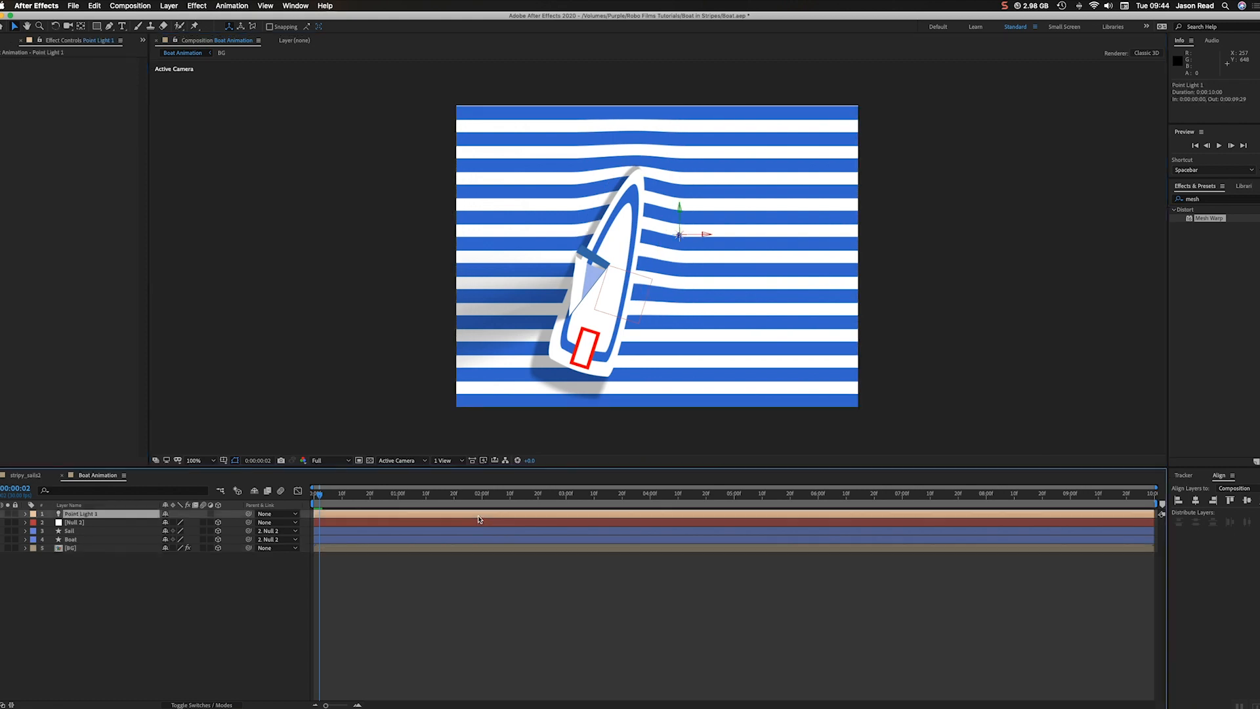
drag(706, 236, 917, 231)
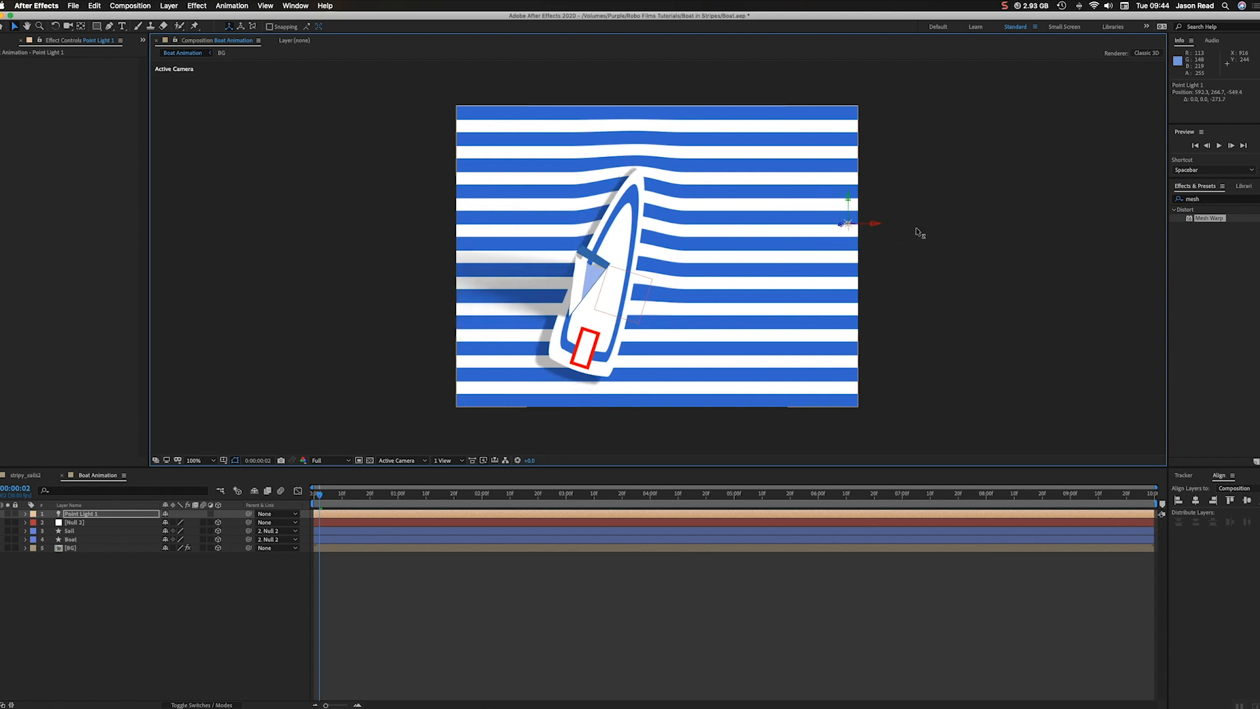
key(space)
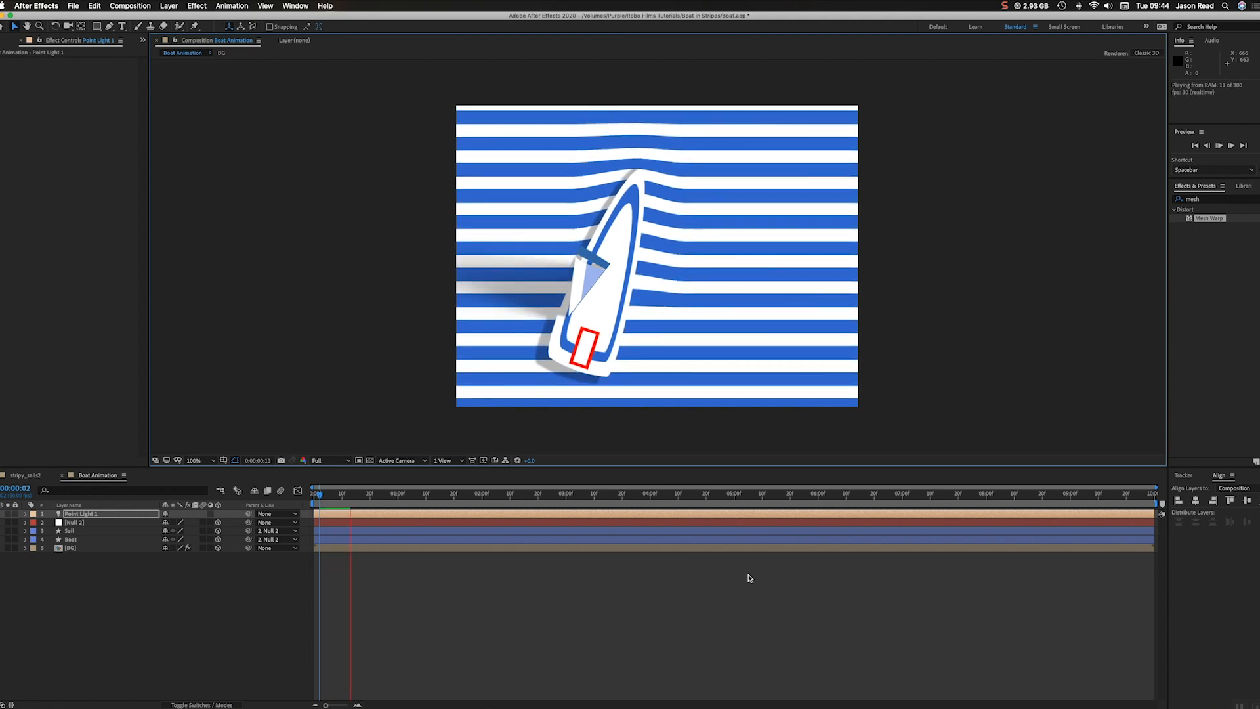
key(space)
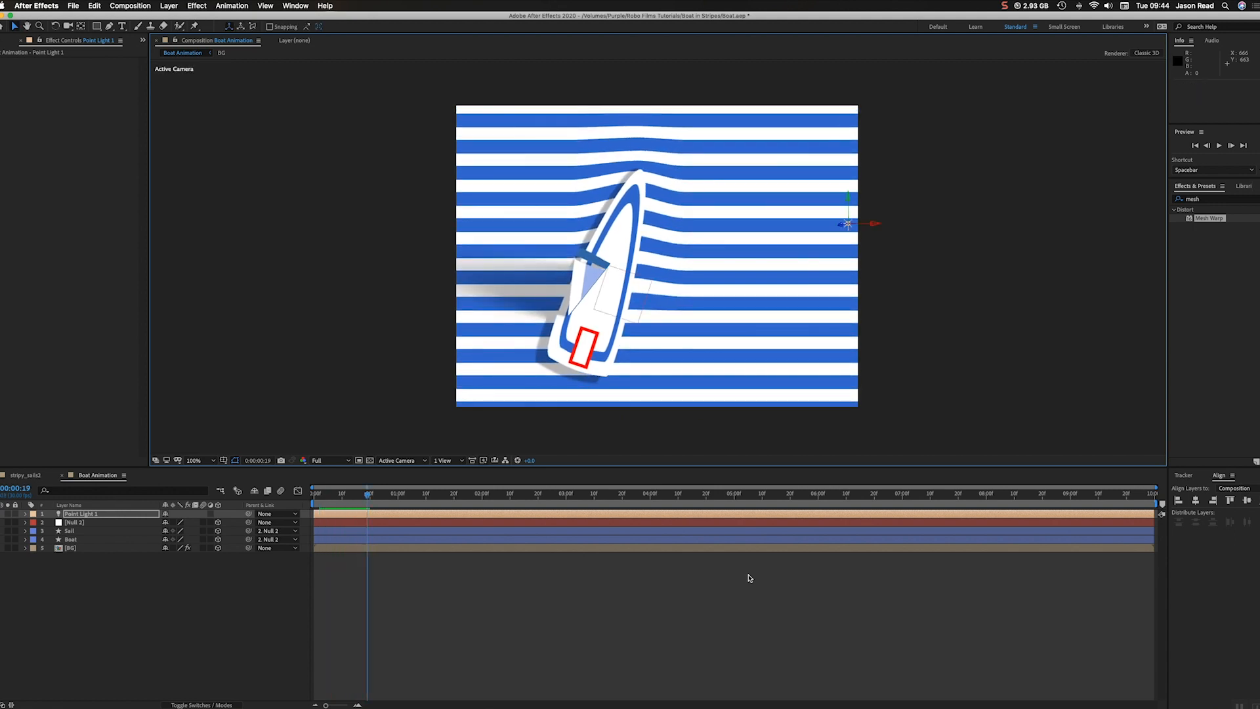